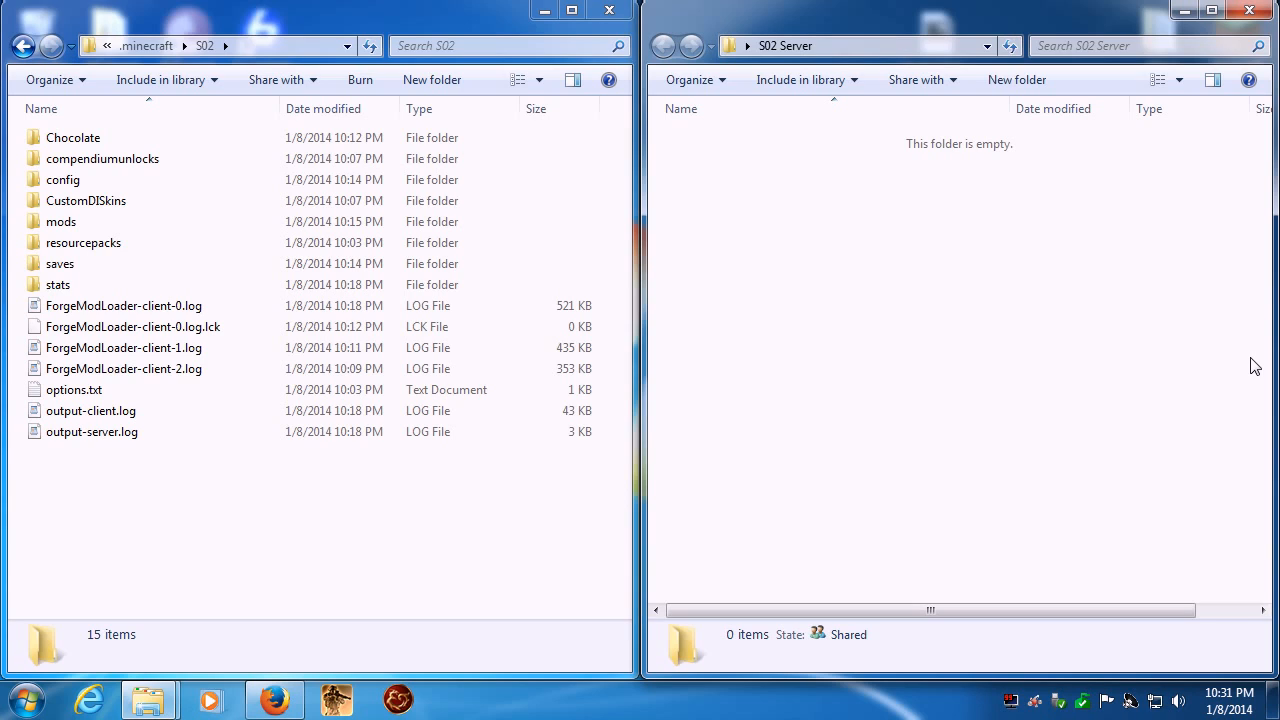
- Minimize the S02 Server folder window to expose the Forge installer on the desktop
{"action": "left_click", "coordinate": [1187, 14]}
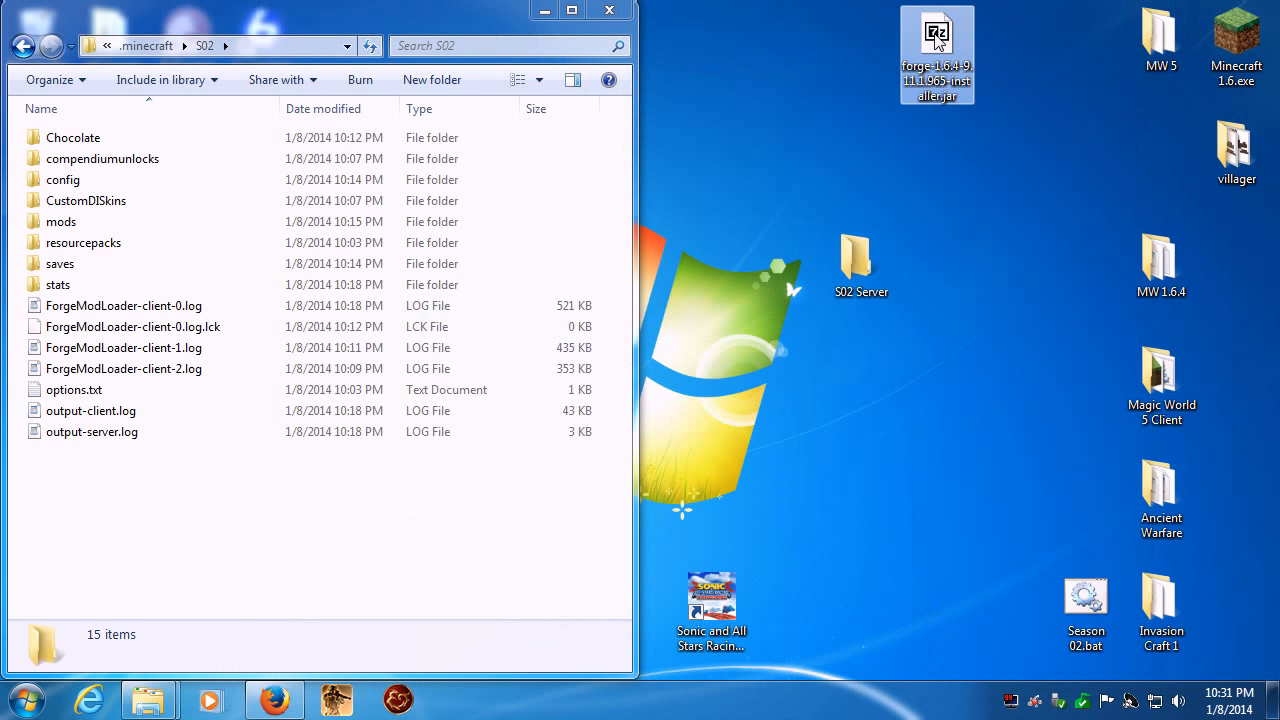
{"action": "double_click", "coordinate": [937, 36]}
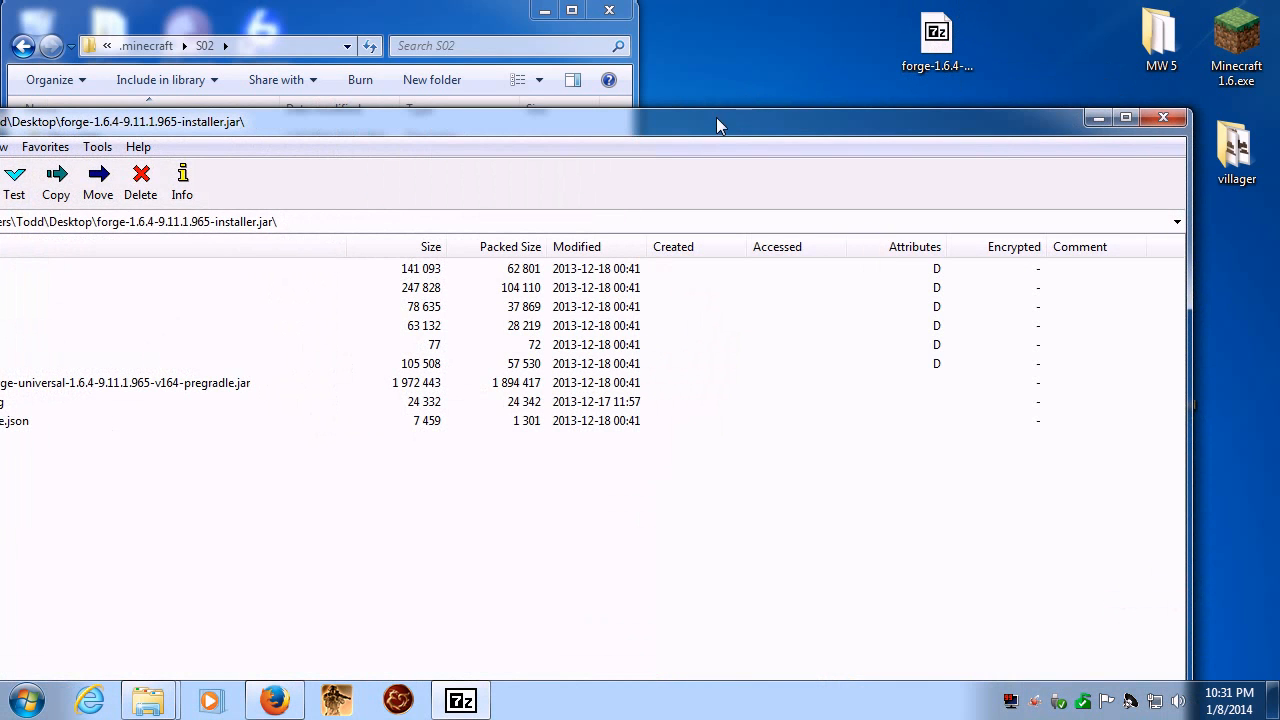
{"action": "left_click_drag", "start_coordinate": [730, 118], "coordinate": [770, 131]}
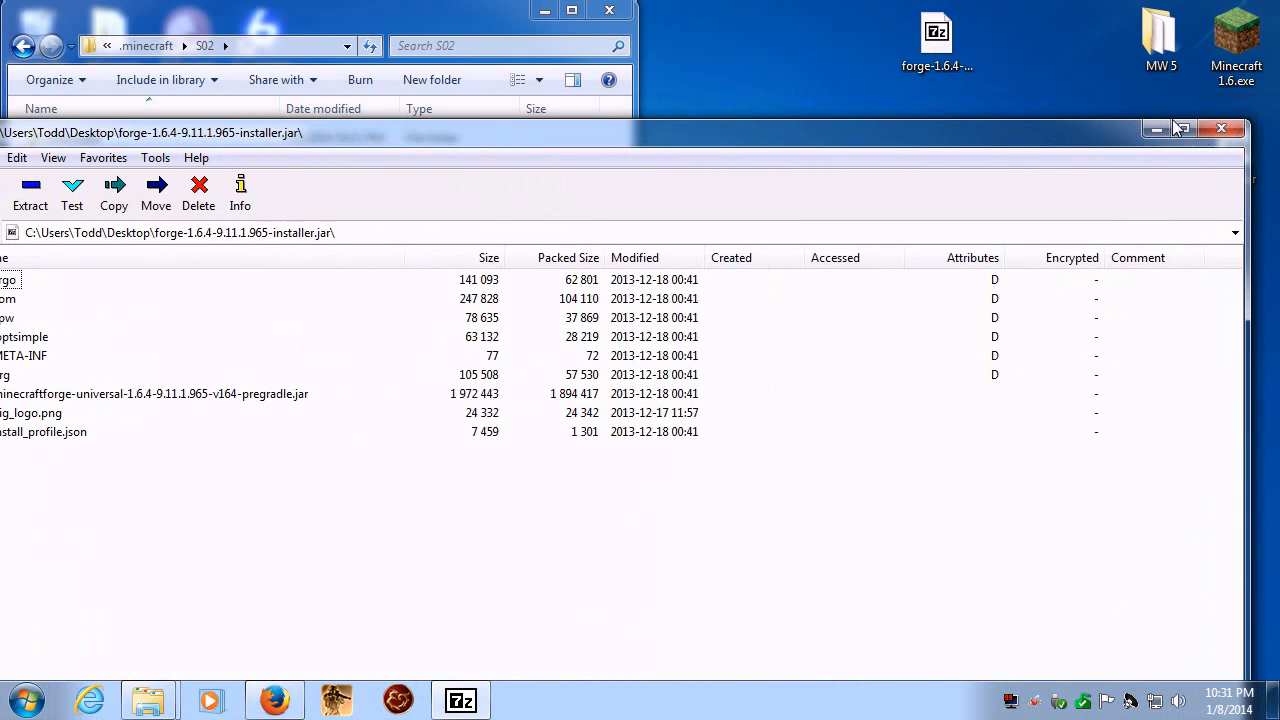
{"action": "left_click", "coordinate": [1219, 129]}
- Launch the forge-1.6.4-9.11.1.965 installer jar from the desktop with Java
{"action": "right_click", "coordinate": [932, 34]}
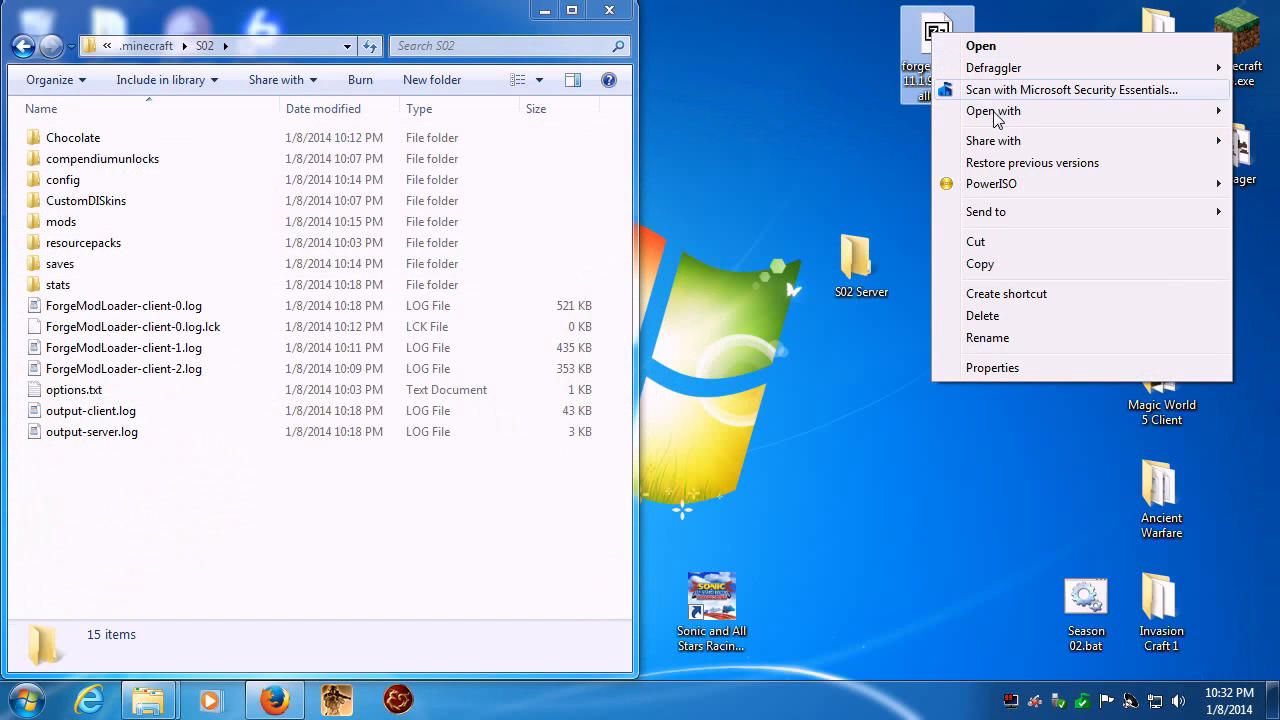
{"action": "mouse_move", "coordinate": [992, 115]}
{"action": "left_click", "coordinate": [800, 136]}
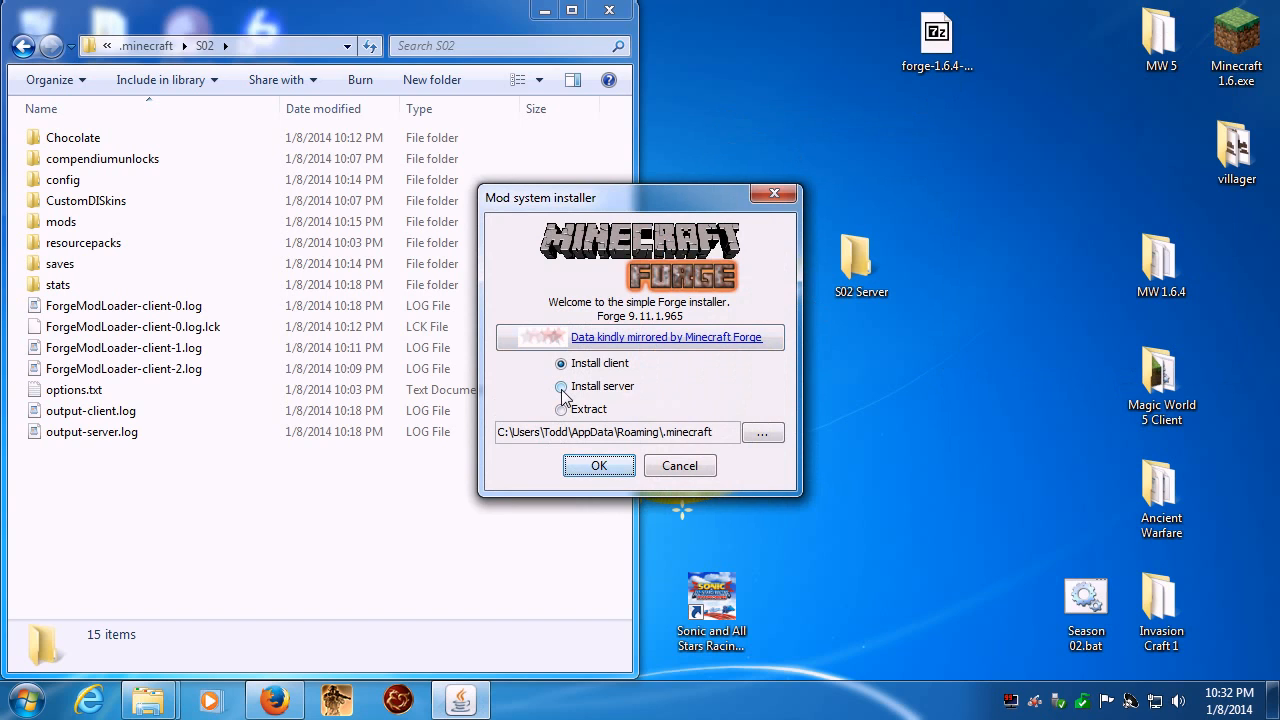
- Run a Forge server installation with the S02 Server folder on the desktop as the target directory
{"action": "left_click", "coordinate": [562, 387]}
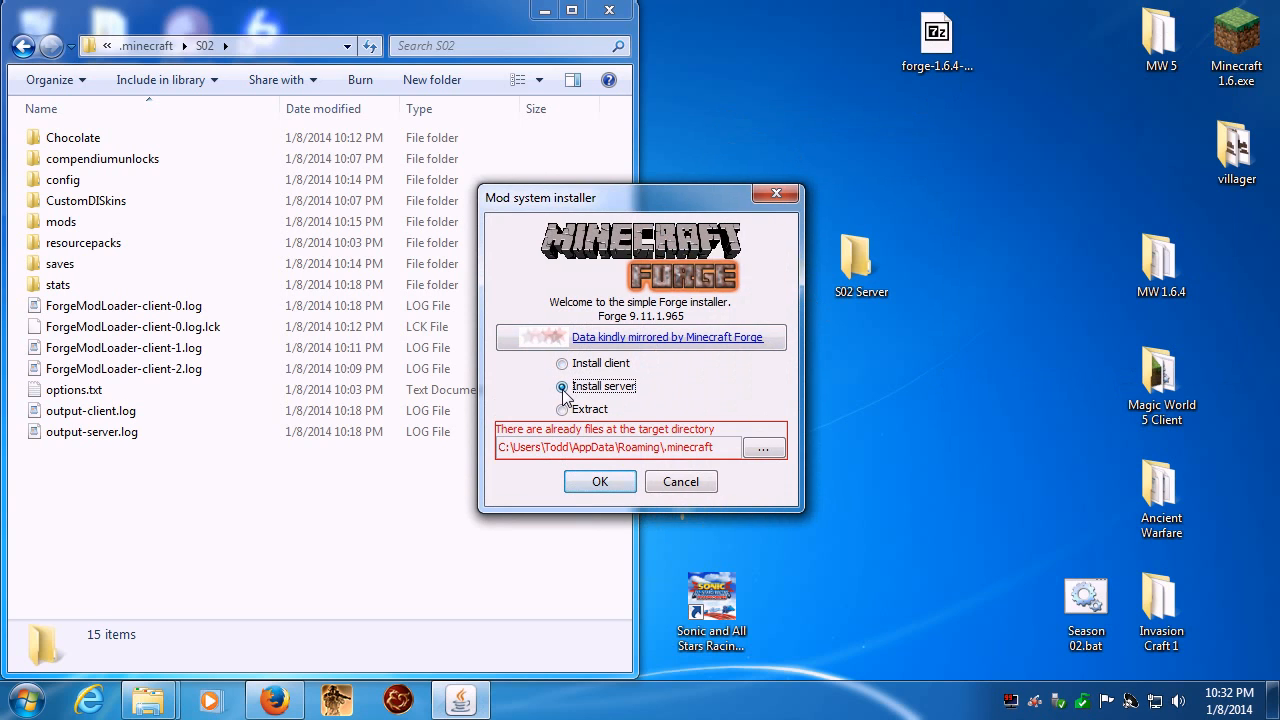
{"action": "left_click", "coordinate": [760, 449]}
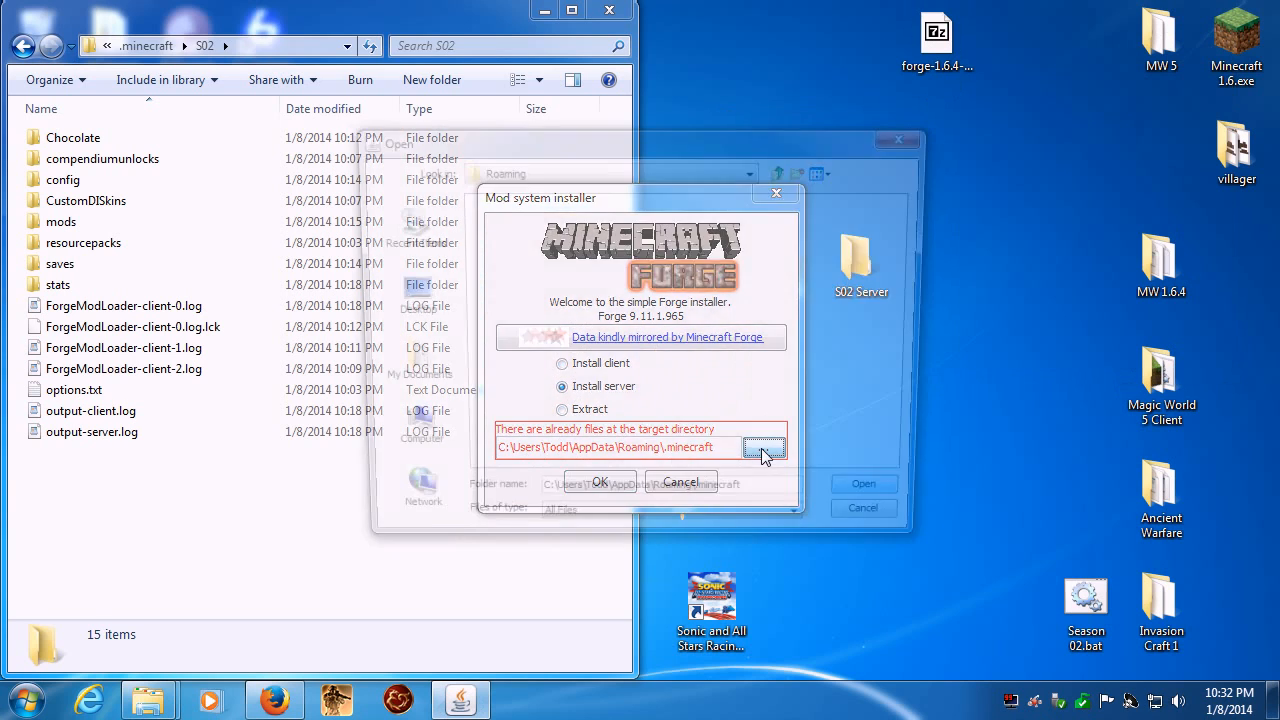
{"action": "left_click", "coordinate": [404, 293]}
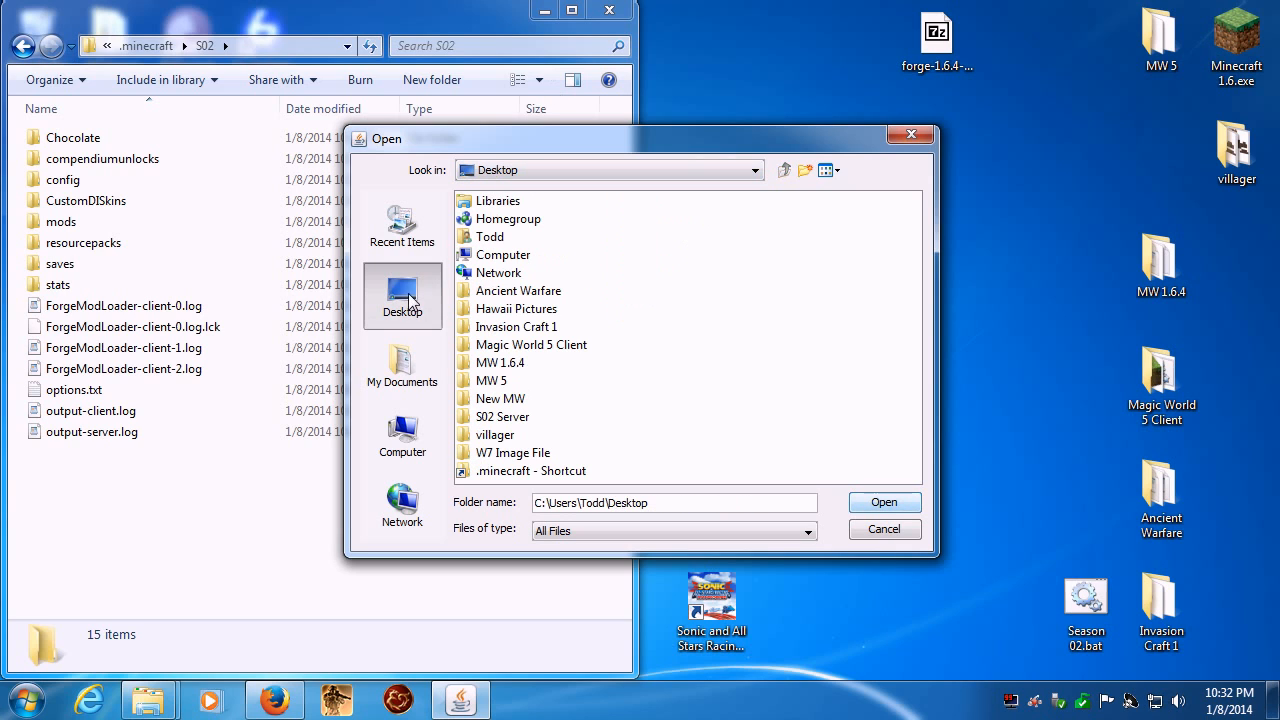
{"action": "left_click", "coordinate": [497, 418]}
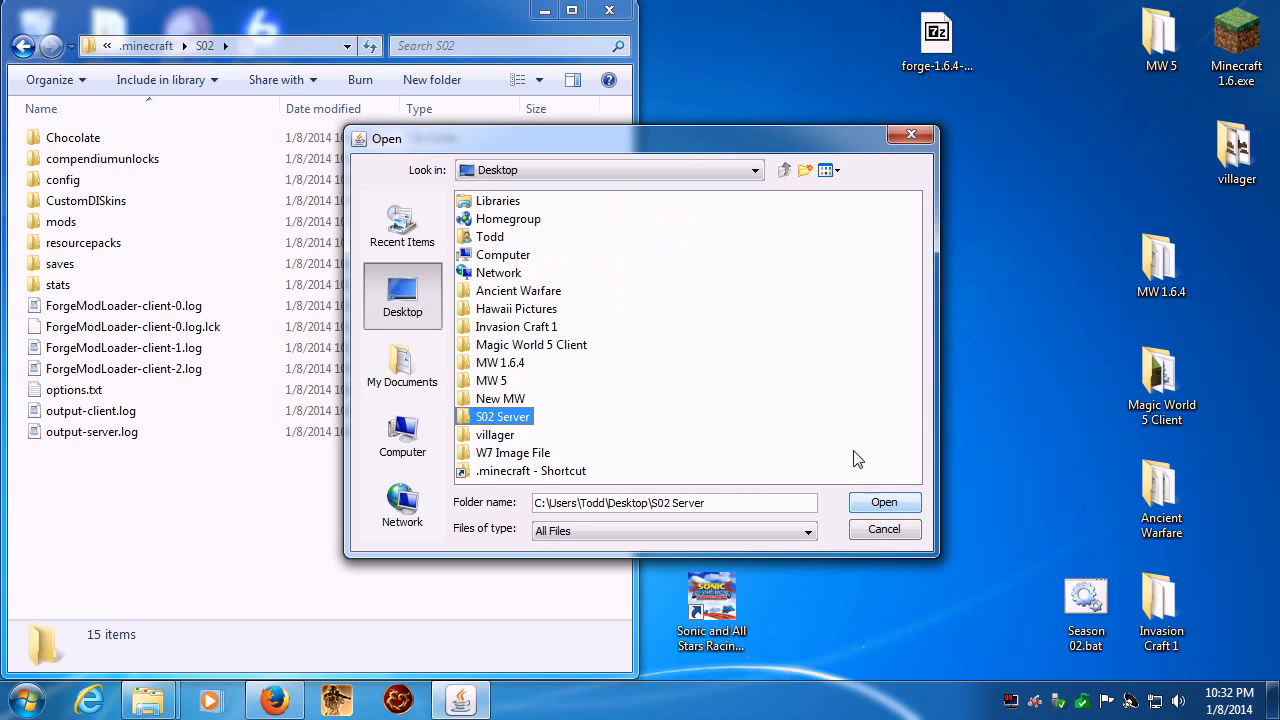
{"action": "left_click", "coordinate": [870, 502]}
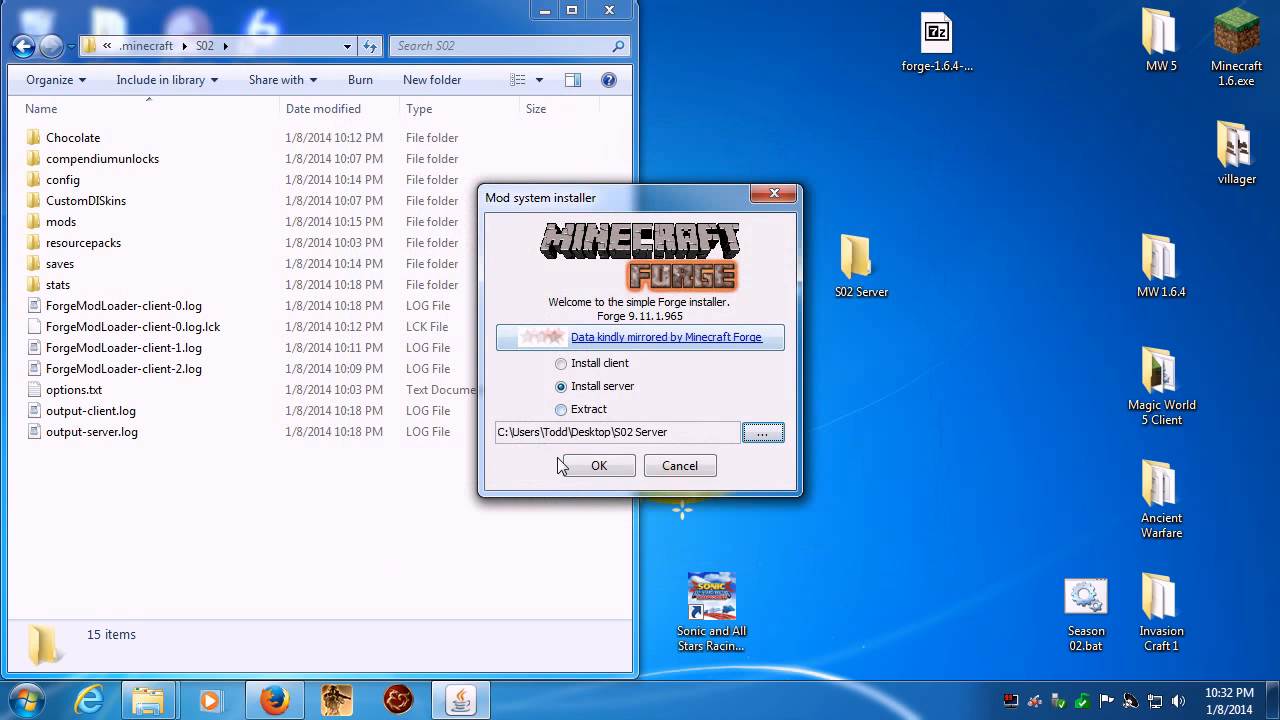
{"action": "left_click", "coordinate": [599, 466]}
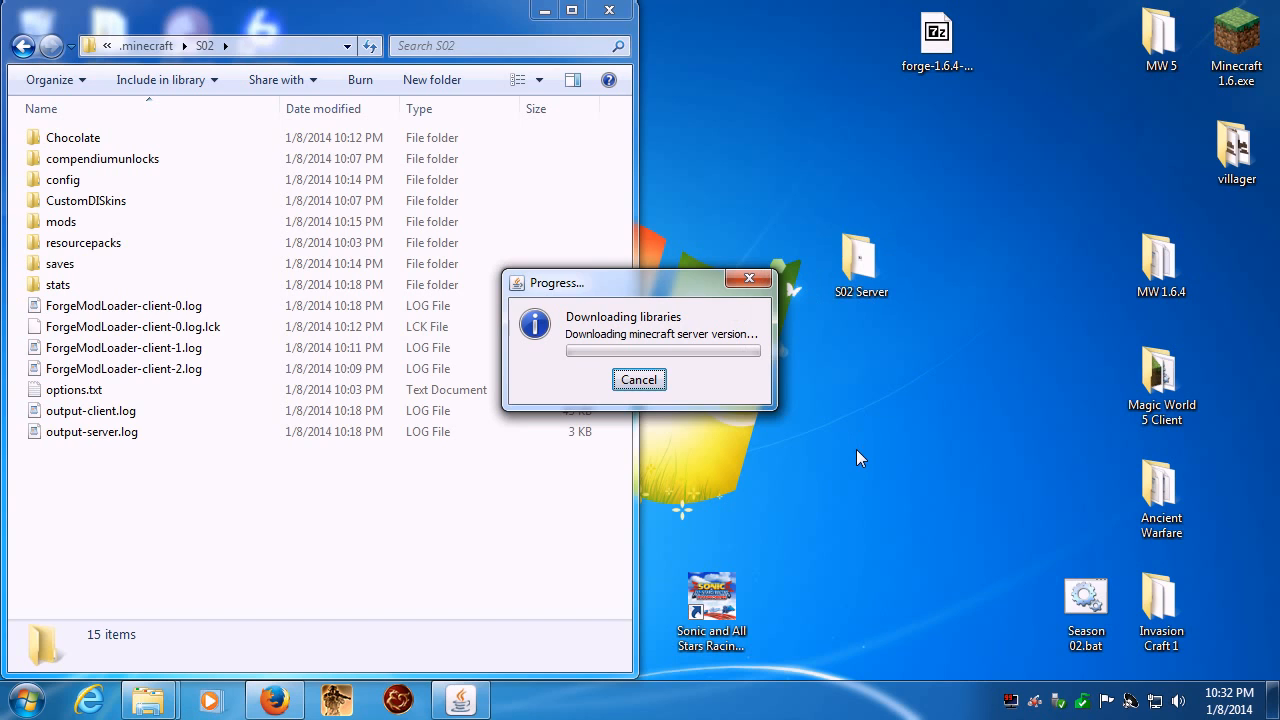
- Open the S02 Server folder beside the S02 client folder and dismiss the installer's completion dialog
{"action": "double_click", "coordinate": [848, 262]}
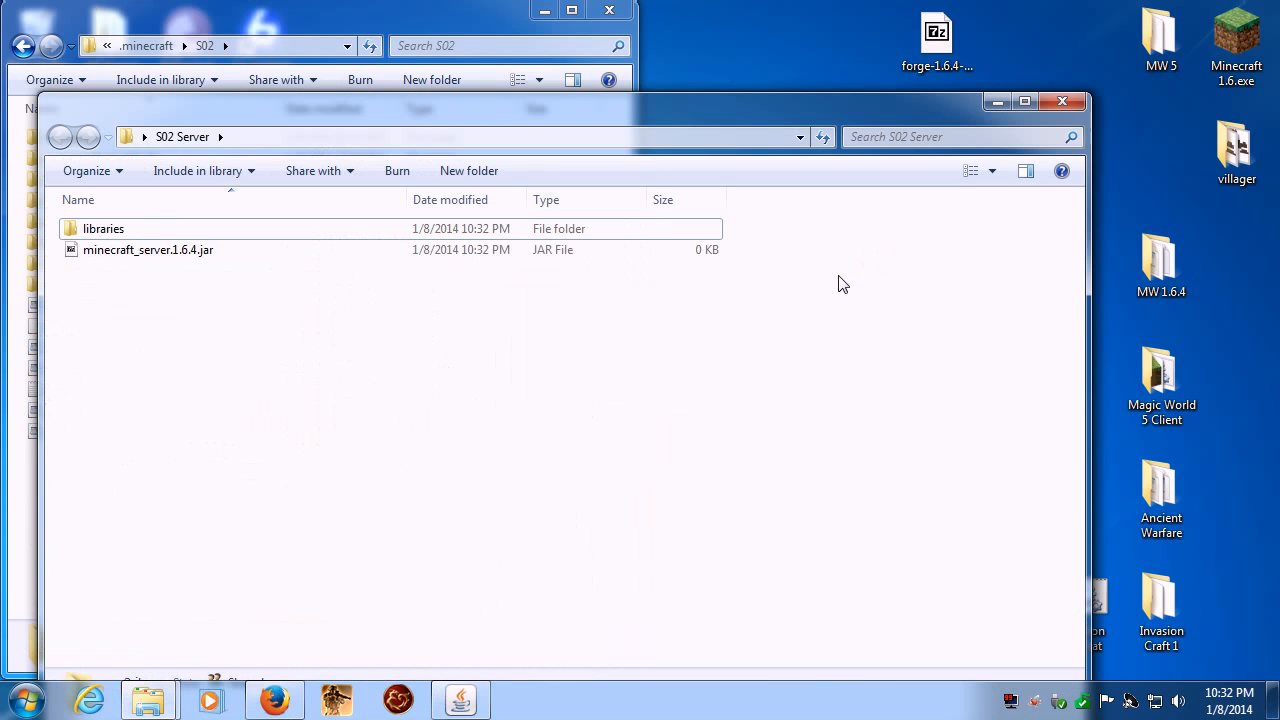
{"action": "left_click_drag", "start_coordinate": [471, 114], "coordinate": [1278, 109]}
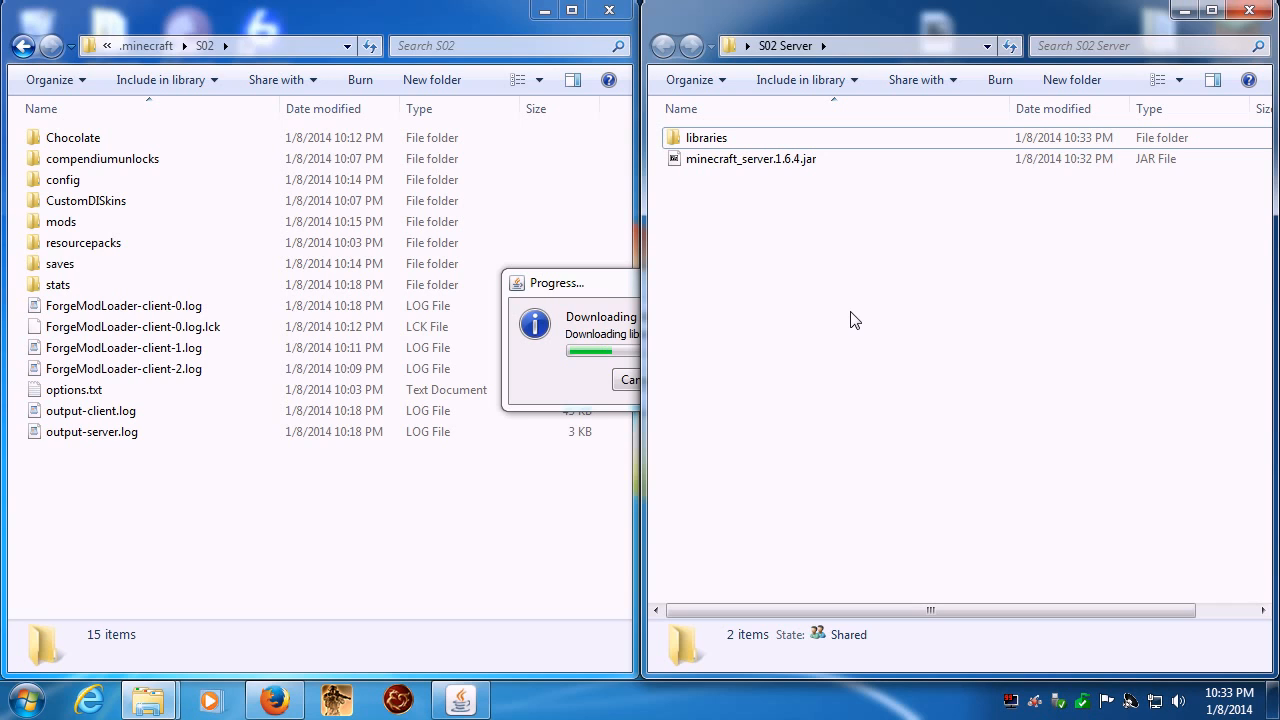
{"action": "left_click", "coordinate": [636, 368]}
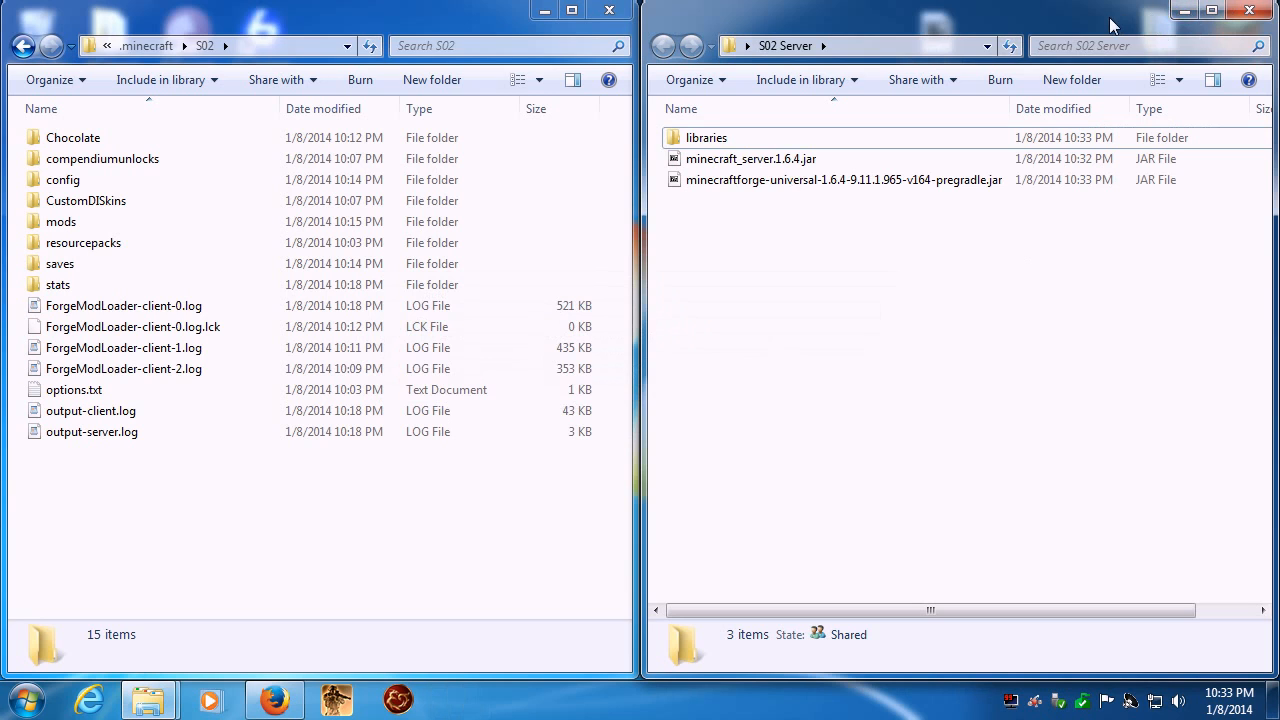
- Move Season 02.bat from the desktop into the S02 Server folder and place the folder window back beside S02
{"action": "left_click_drag", "start_coordinate": [1113, 25], "coordinate": [882, 90]}
{"action": "left_click_drag", "start_coordinate": [1086, 594], "coordinate": [357, 446]}
{"action": "left_click_drag", "start_coordinate": [517, 89], "coordinate": [1279, 90]}
- Examine the Java launch command inside Season 02.bat and close the file unchanged
{"action": "right_click", "coordinate": [703, 203]}
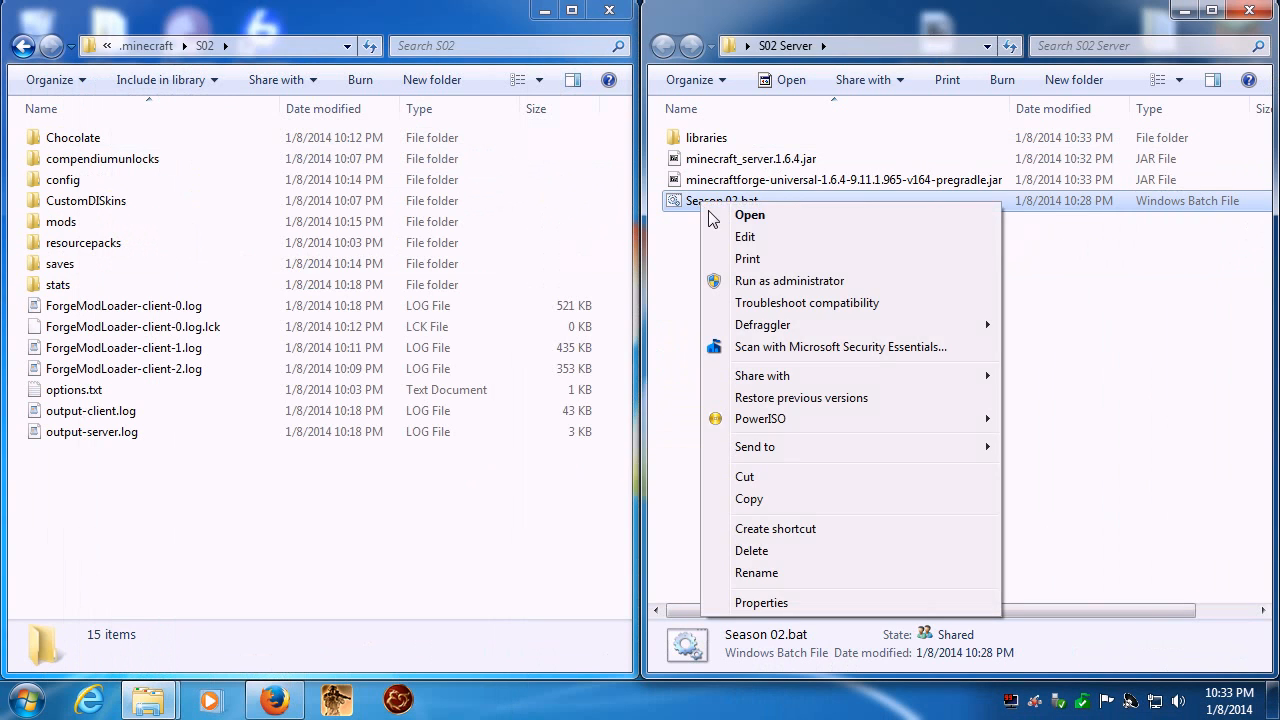
{"action": "left_click", "coordinate": [759, 241]}
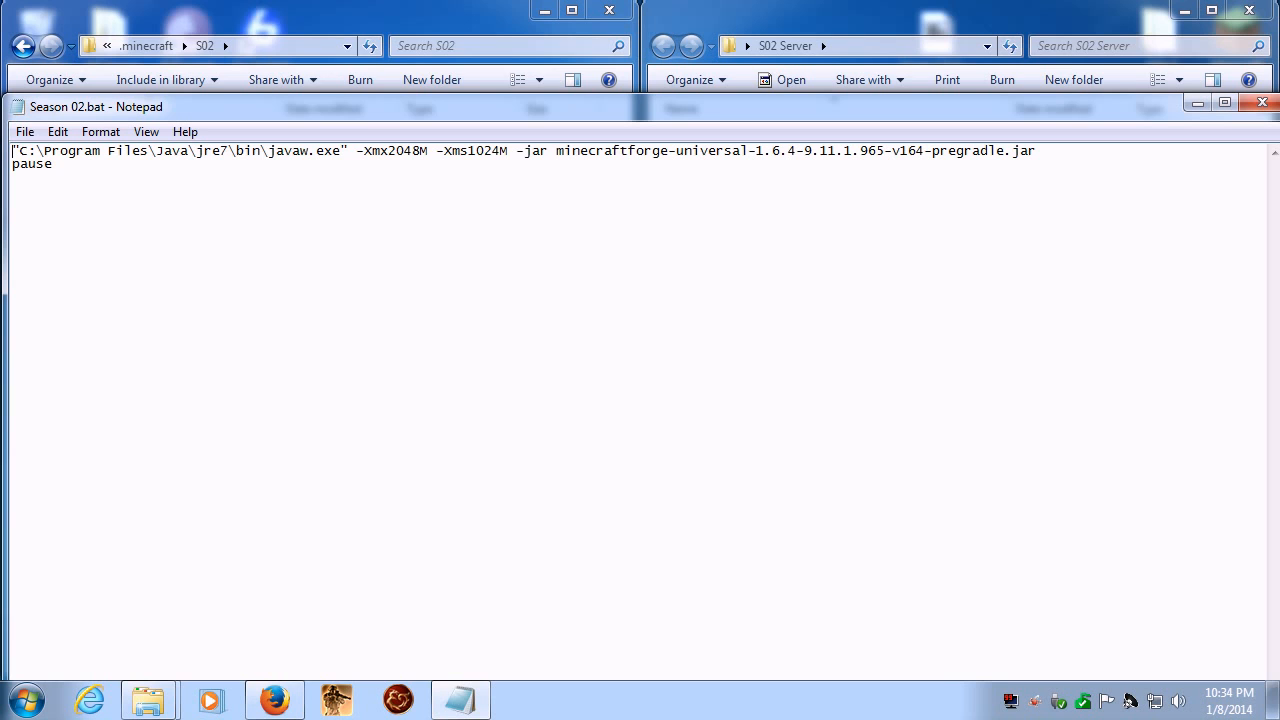
{"action": "left_click", "coordinate": [1260, 103]}
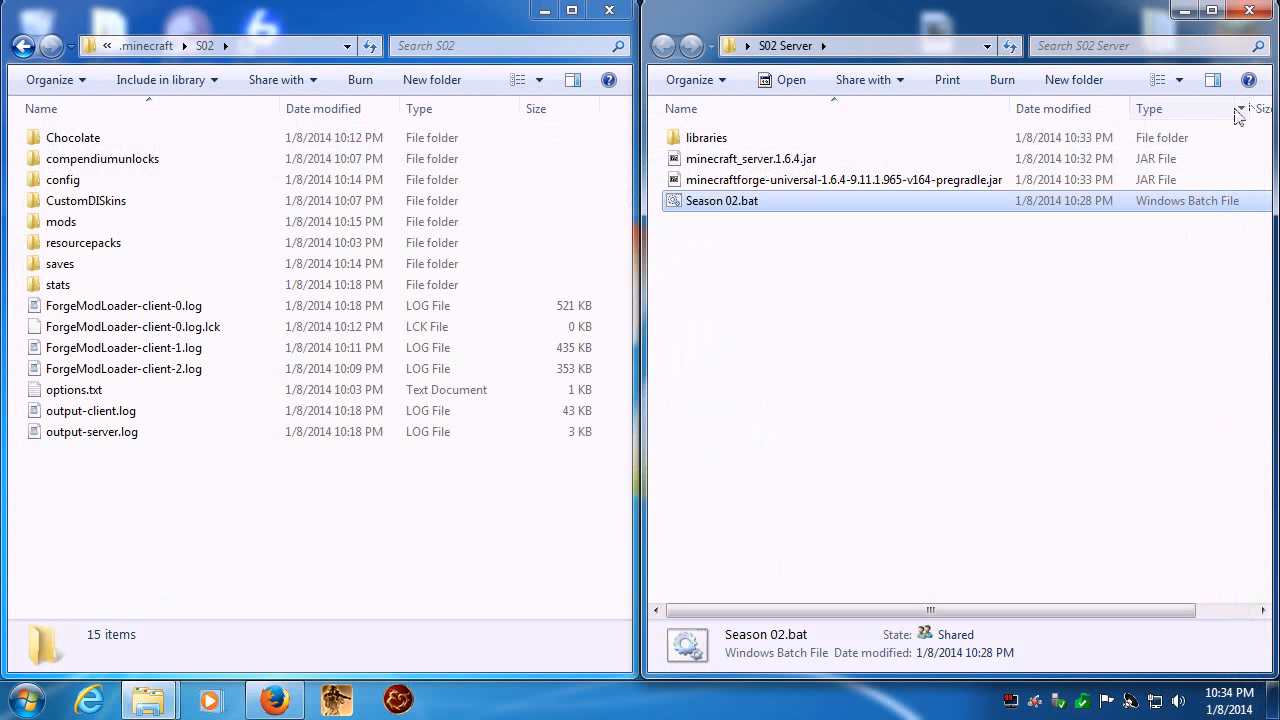
- Start the server once with Season 02.bat, shut it down with the stop command, and close its console
{"action": "double_click", "coordinate": [732, 203]}
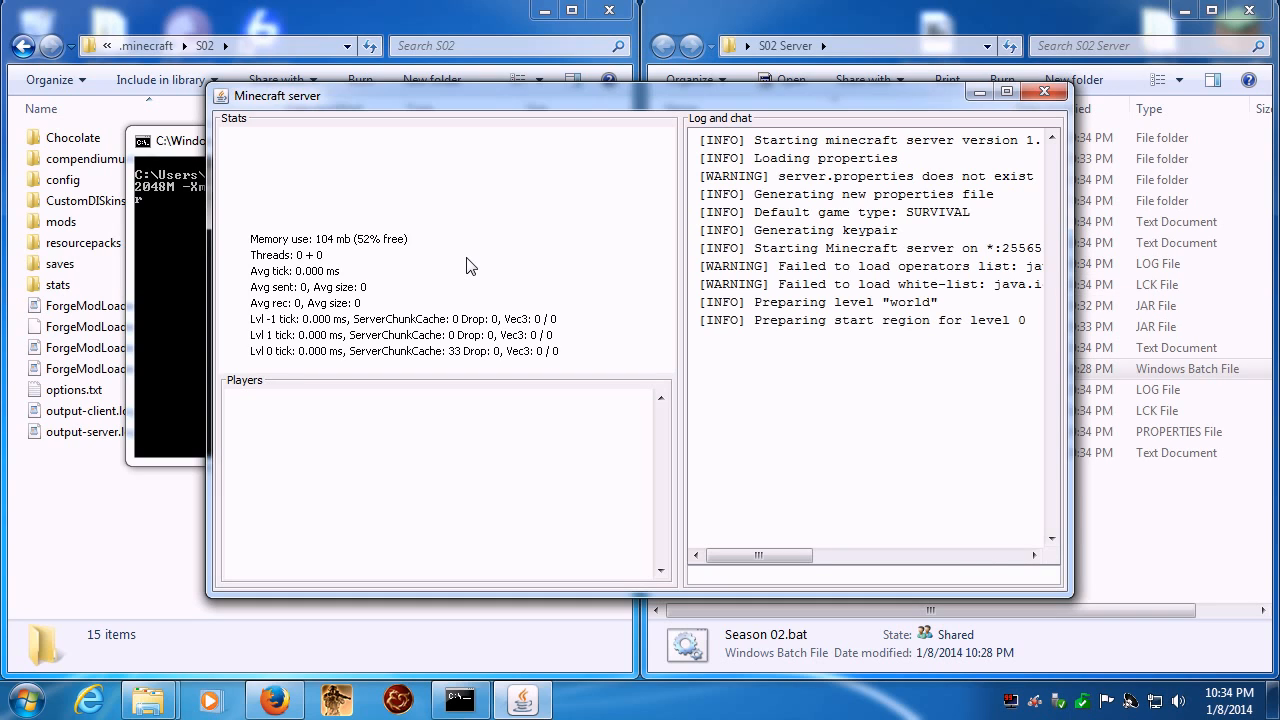
{"action": "left_click", "coordinate": [1007, 92]}
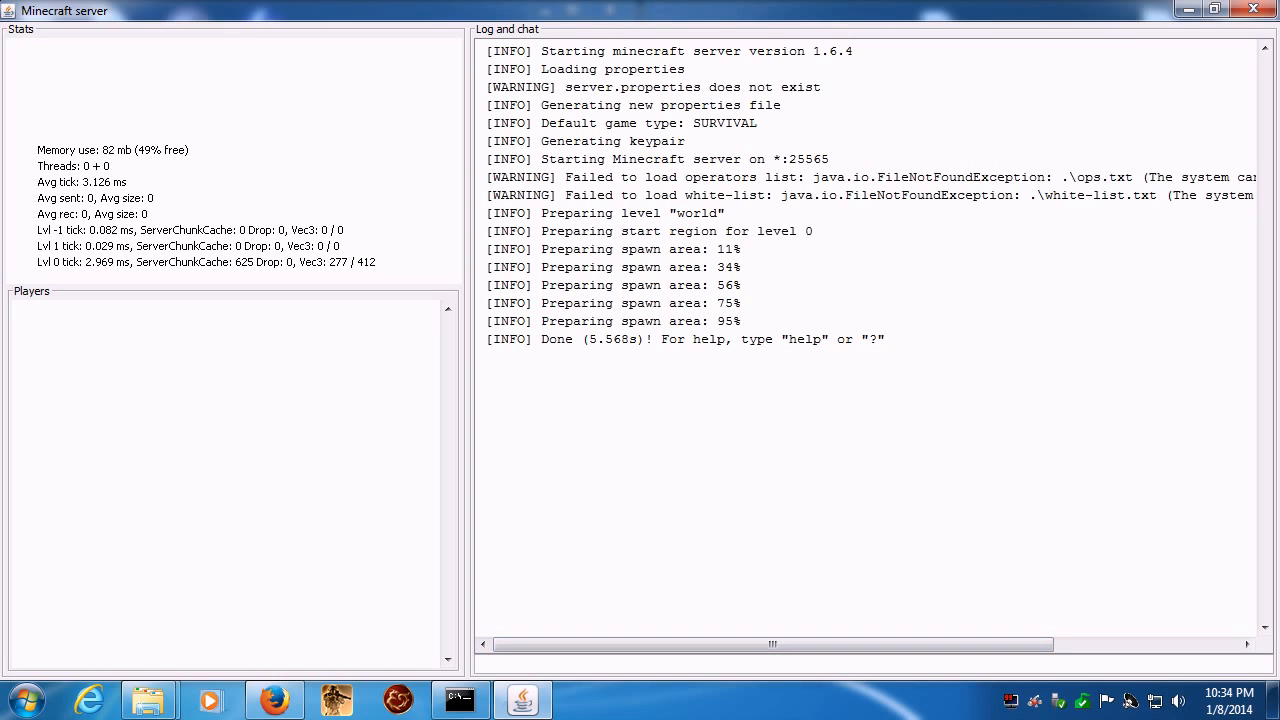
{"action": "type", "text": "stop"}
{"action": "key", "text": "Return"}
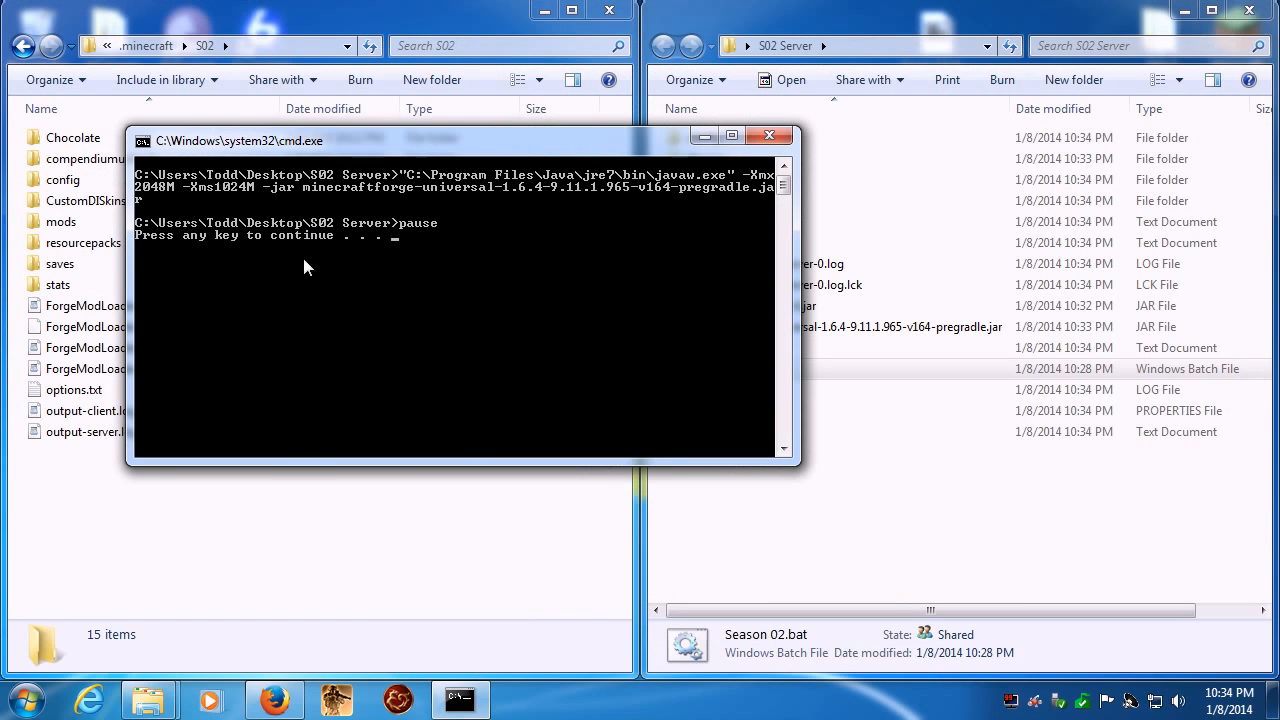
{"action": "key", "text": "Return"}
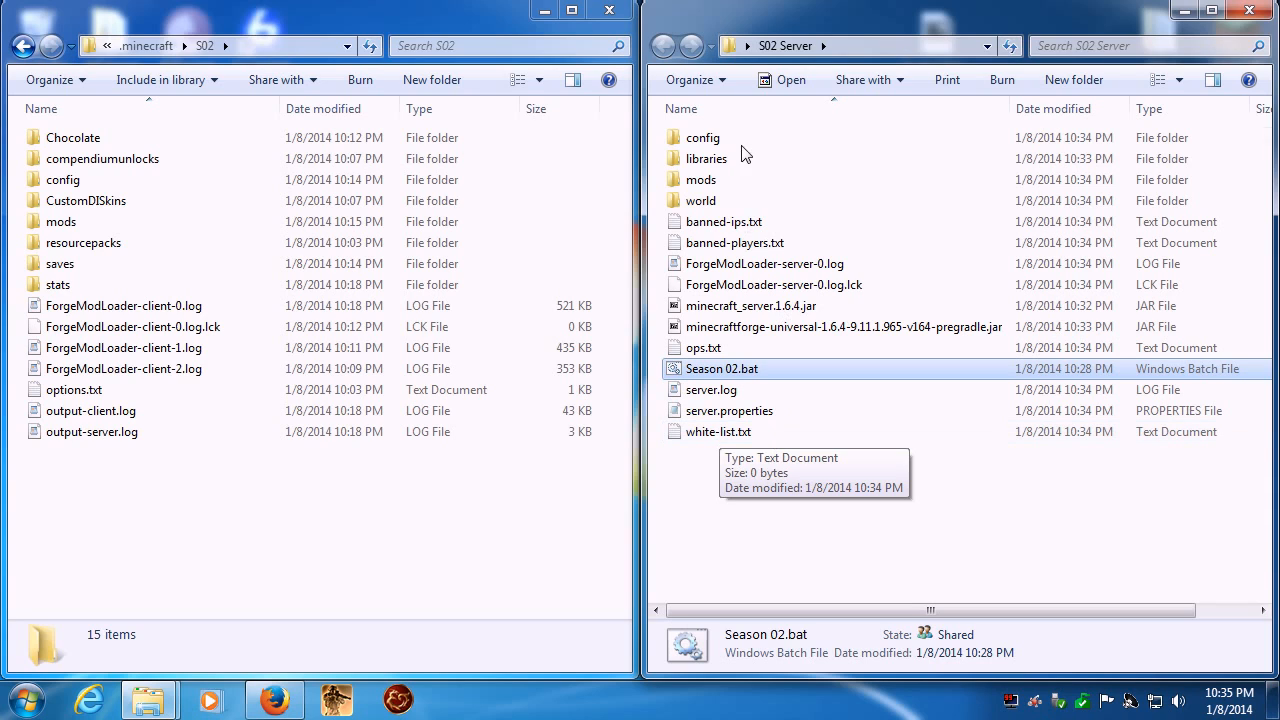
- Open the mods folders of S02 Server and S02, and copy CodeChickenCore 0.9.0.7.jar into the server's mods
{"action": "double_click", "coordinate": [702, 180]}
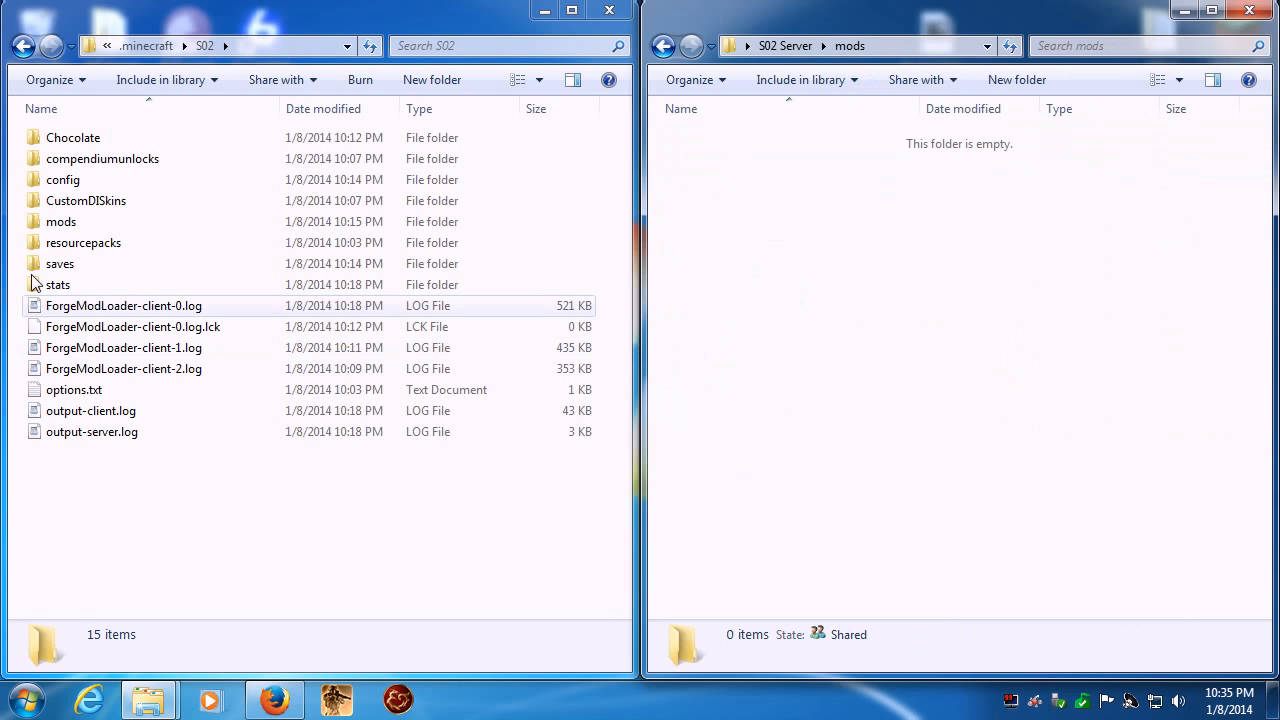
{"action": "double_click", "coordinate": [62, 222]}
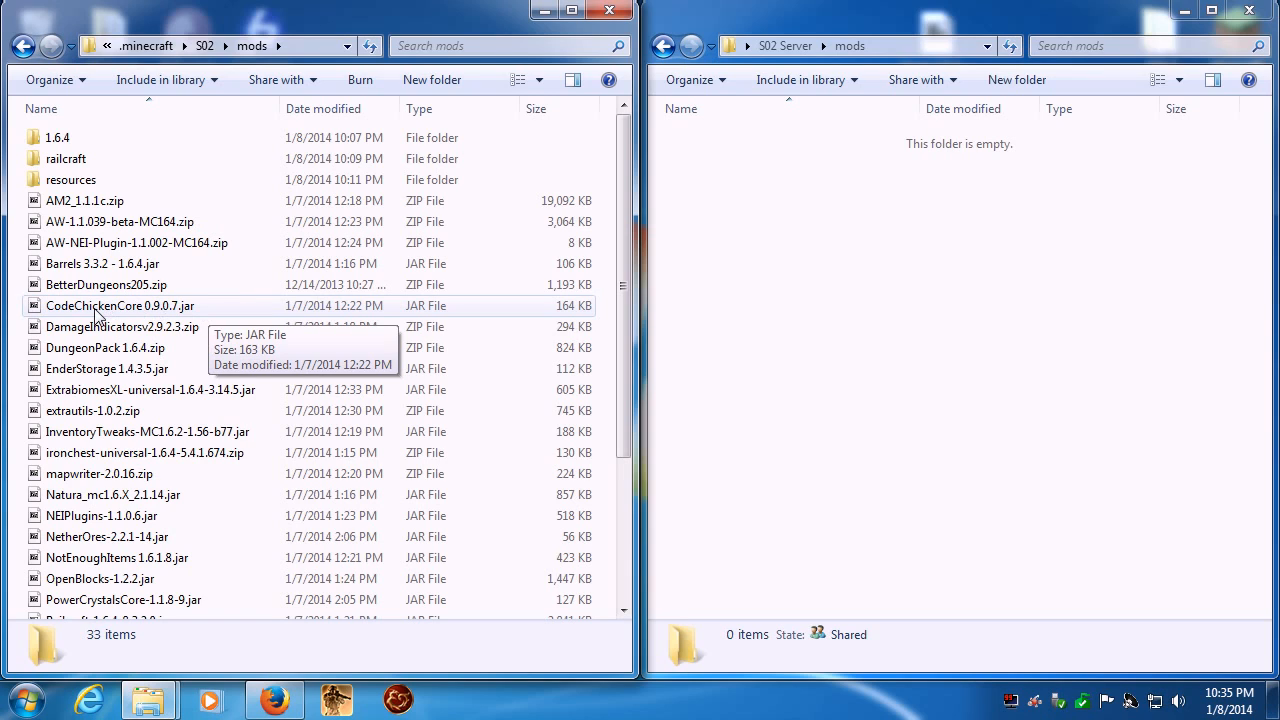
{"action": "left_click_drag", "start_coordinate": [95, 316], "coordinate": [1018, 344]}
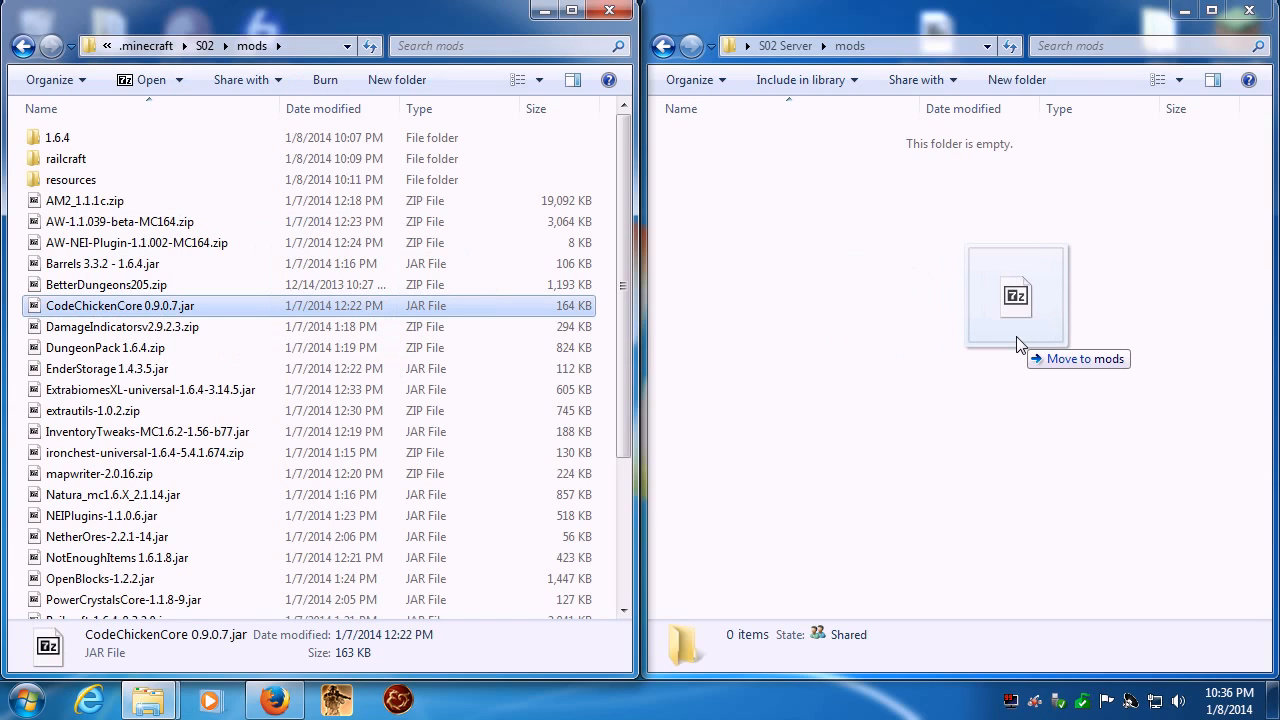
{"action": "key", "text": "ctrl"}
{"action": "left_click_drag", "start_coordinate": [1017, 339], "coordinate": [1021, 347]}
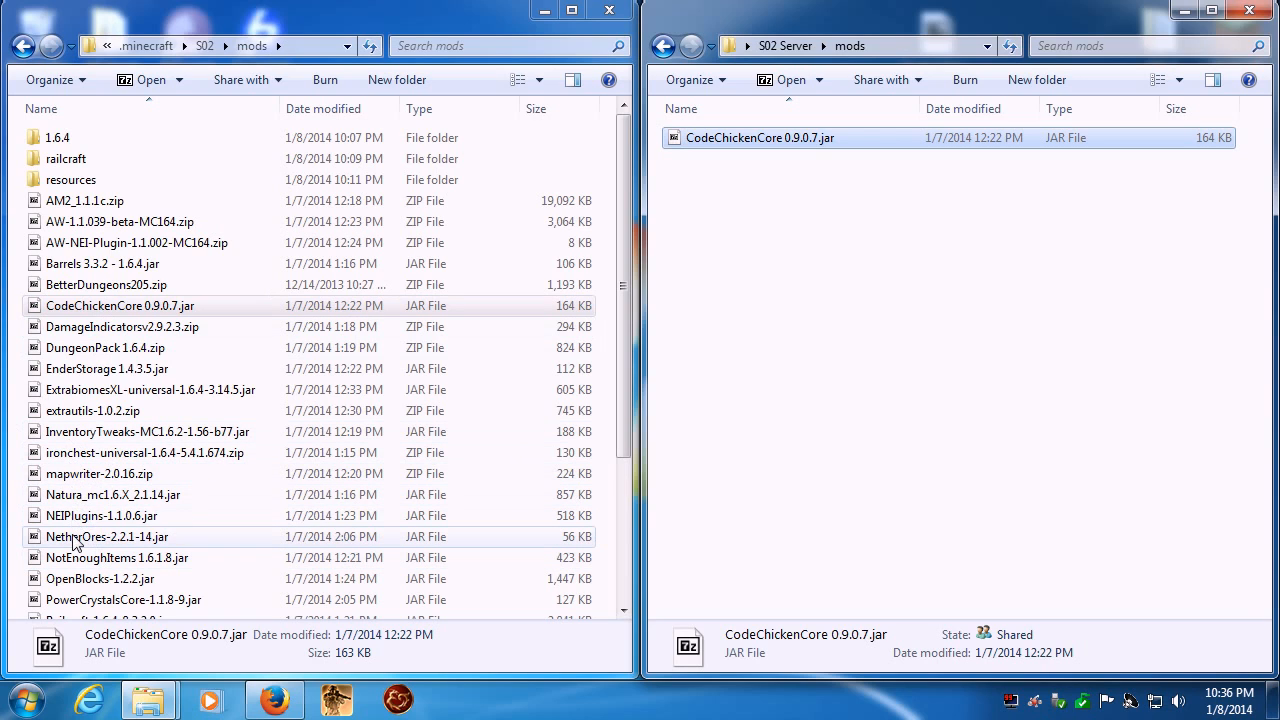
- Copy NotEnoughItems 1.6.1.8.jar and AM2_1.1.1c.zip from the client mods into the server's mods folder
{"action": "left_click_drag", "start_coordinate": [84, 556], "coordinate": [1003, 446]}
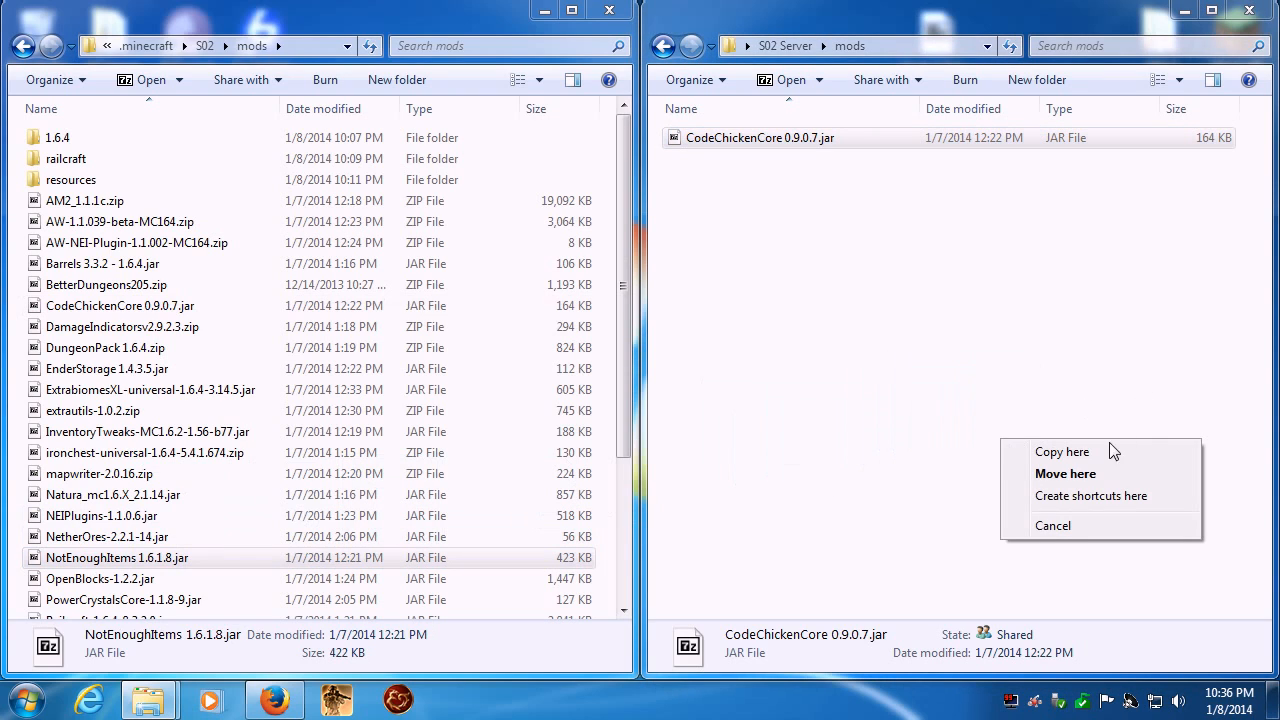
{"action": "left_click", "coordinate": [1062, 452]}
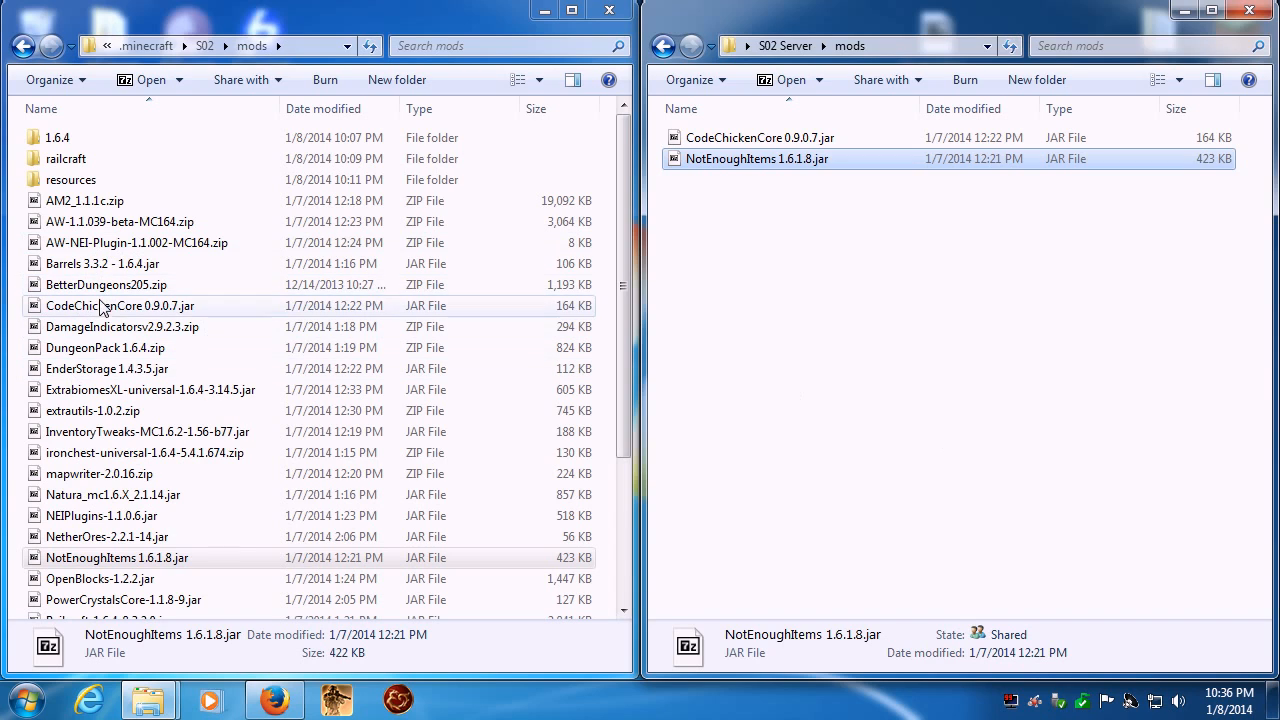
{"action": "left_click", "coordinate": [88, 335]}
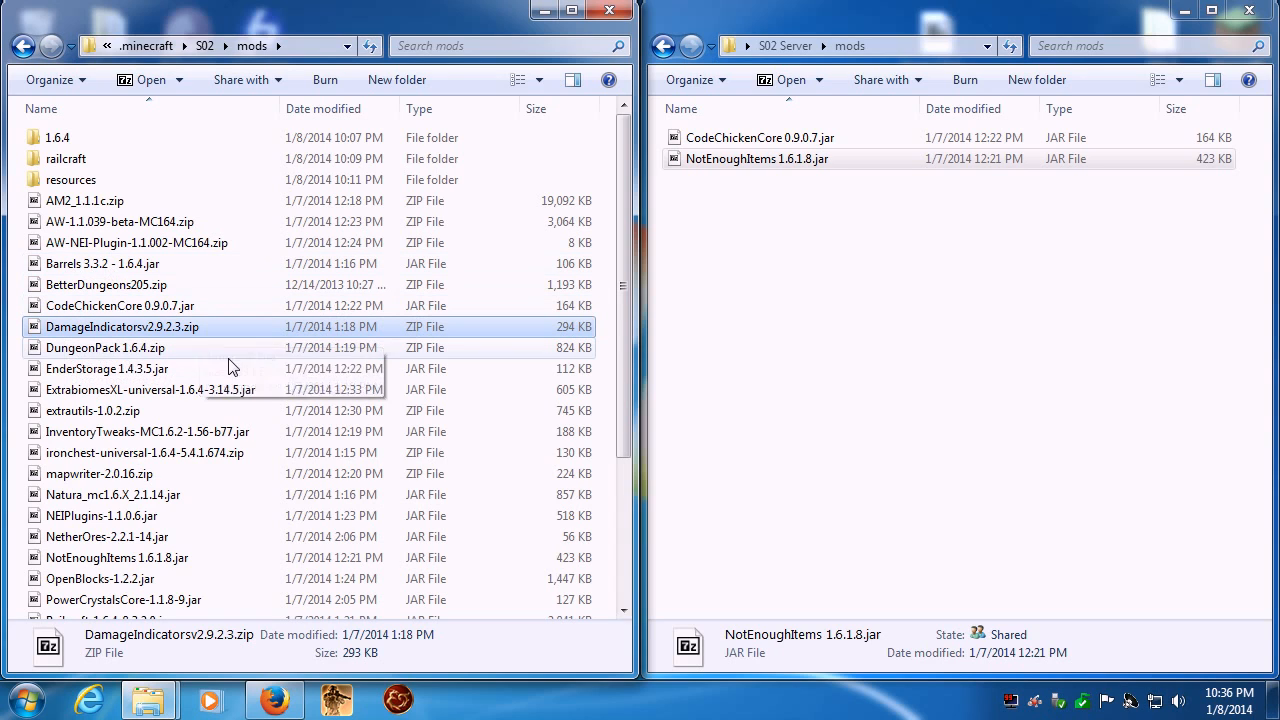
{"action": "left_click_drag", "start_coordinate": [65, 203], "coordinate": [920, 354]}
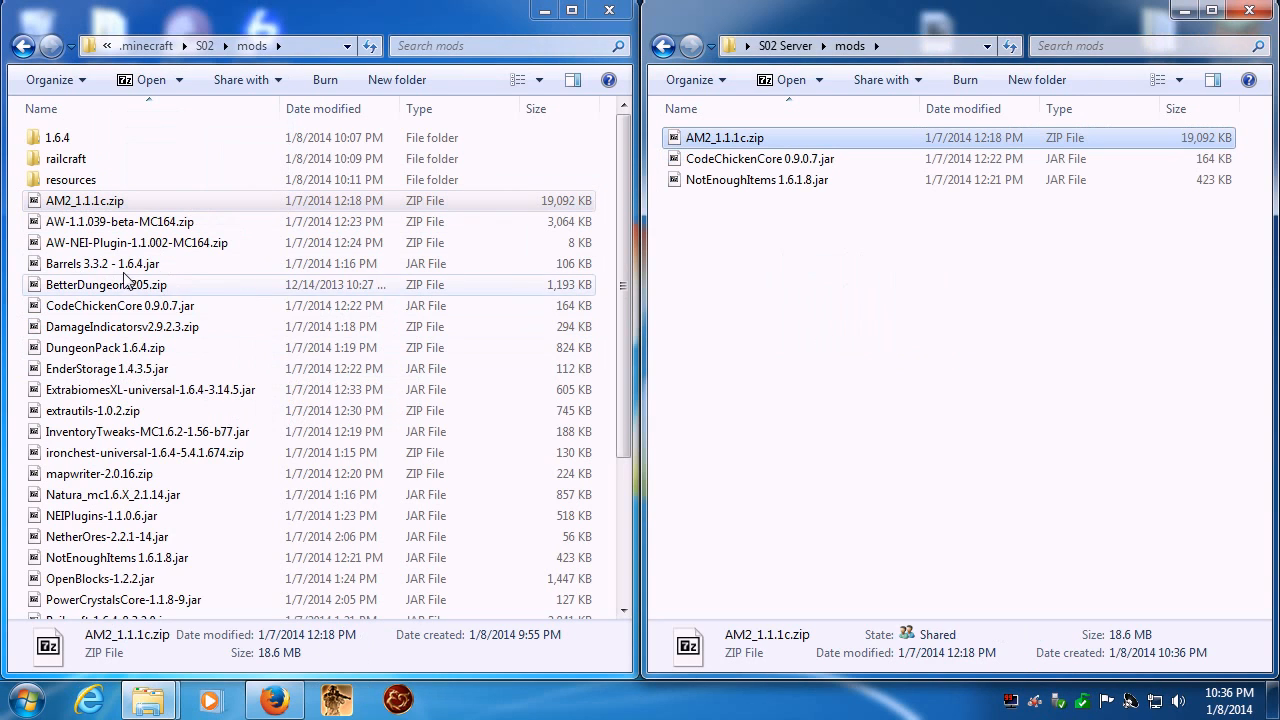
- Copy EnderStorage 1.4.3.5.jar into the server's mods folder, cancelling the duplicate copy of AM2_1.1.1c.zip
{"action": "left_click", "coordinate": [95, 375], "text": "ctrl"}
{"action": "left_click_drag", "start_coordinate": [95, 375], "coordinate": [861, 383]}
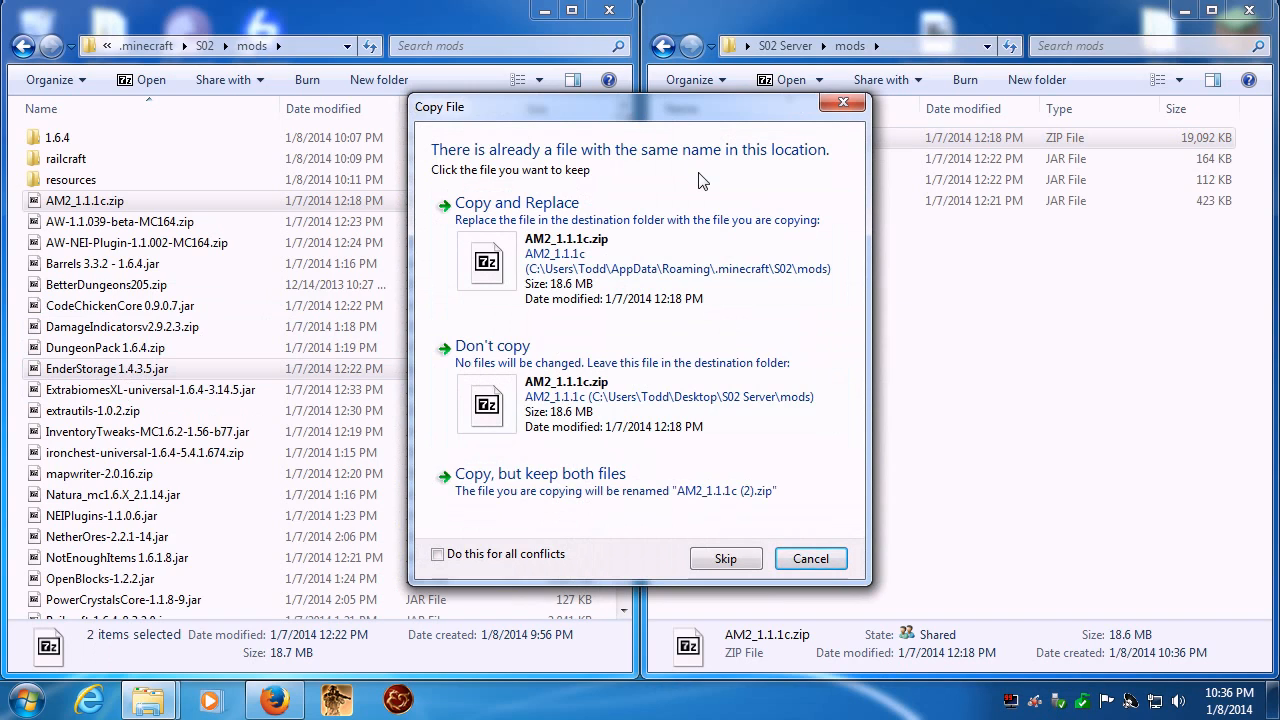
{"action": "left_click", "coordinate": [814, 561]}
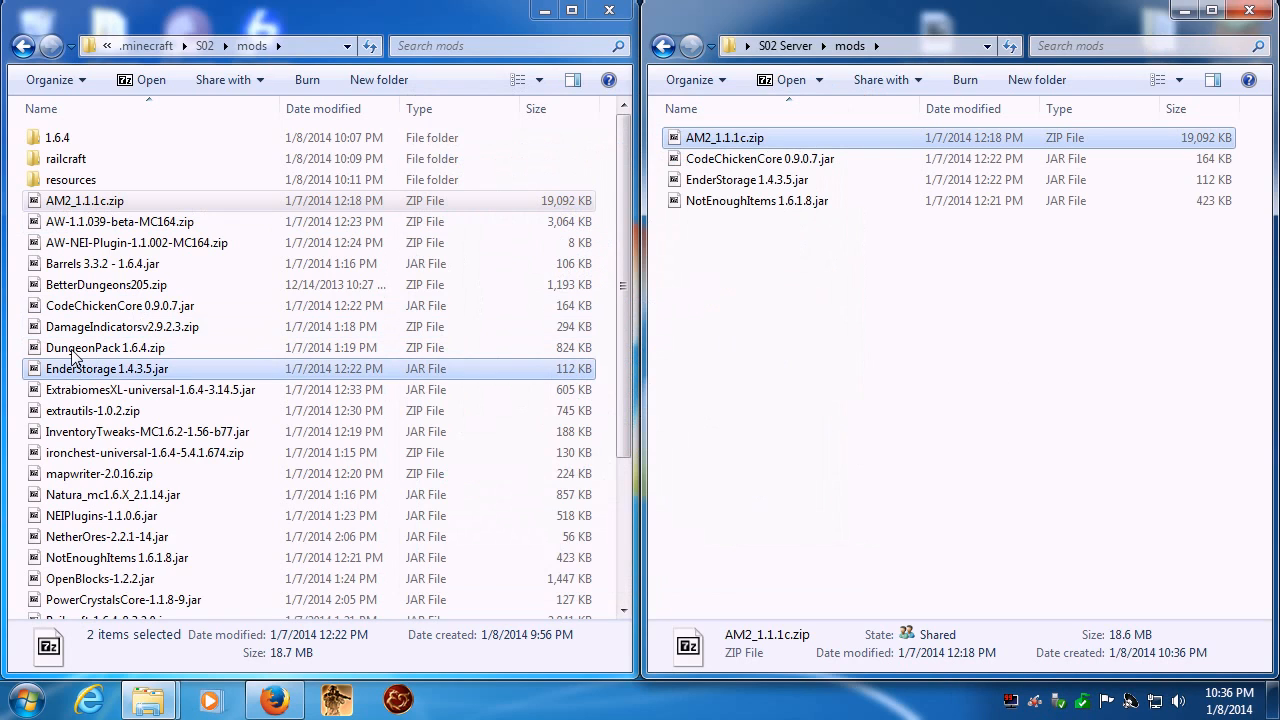
- Copy extrautils-1.0.2.zip from the client's S02 mods folder into the S02 Server mods folder
{"action": "left_click", "coordinate": [85, 287], "text": "ctrl"}
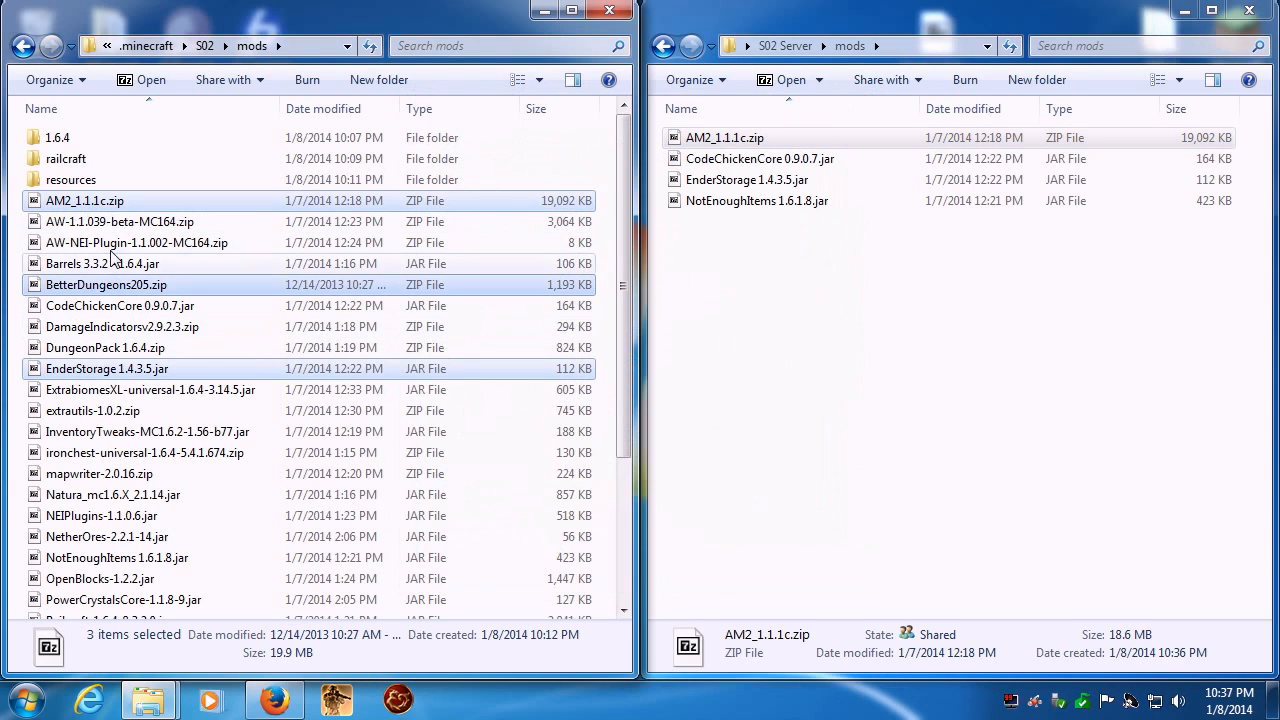
{"action": "left_click", "coordinate": [90, 243], "text": "ctrl"}
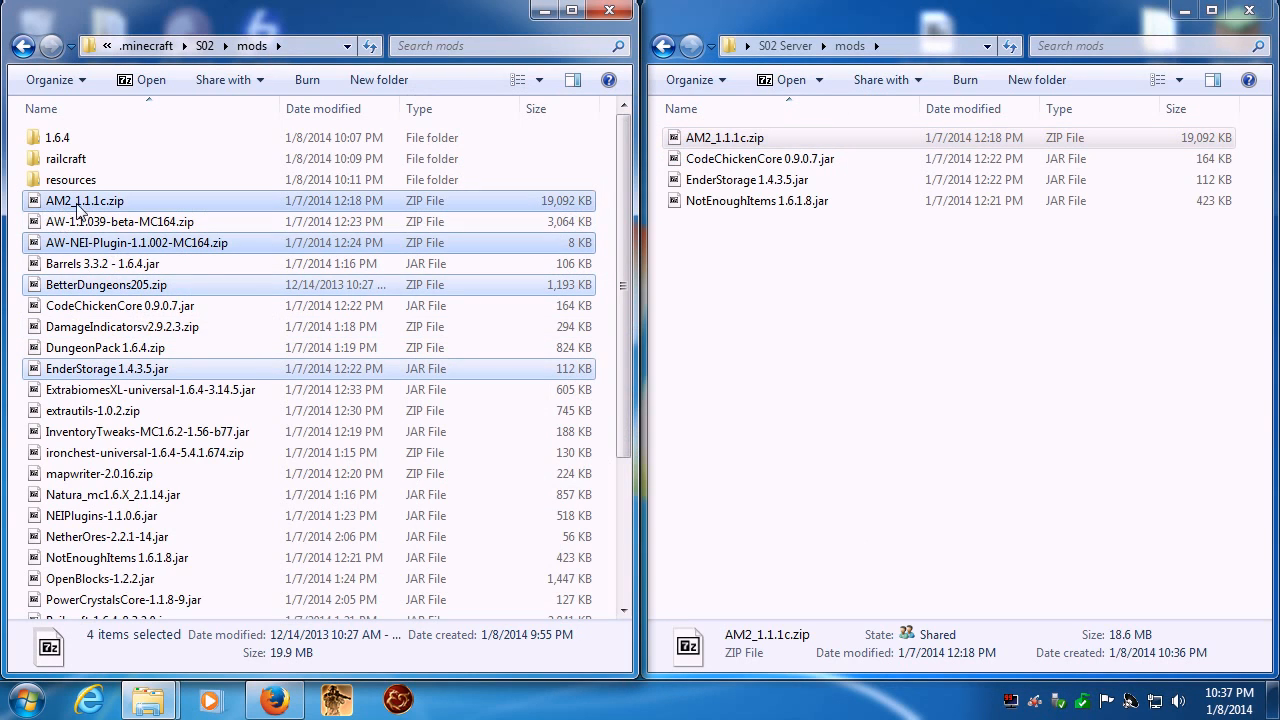
{"action": "left_click", "coordinate": [196, 409]}
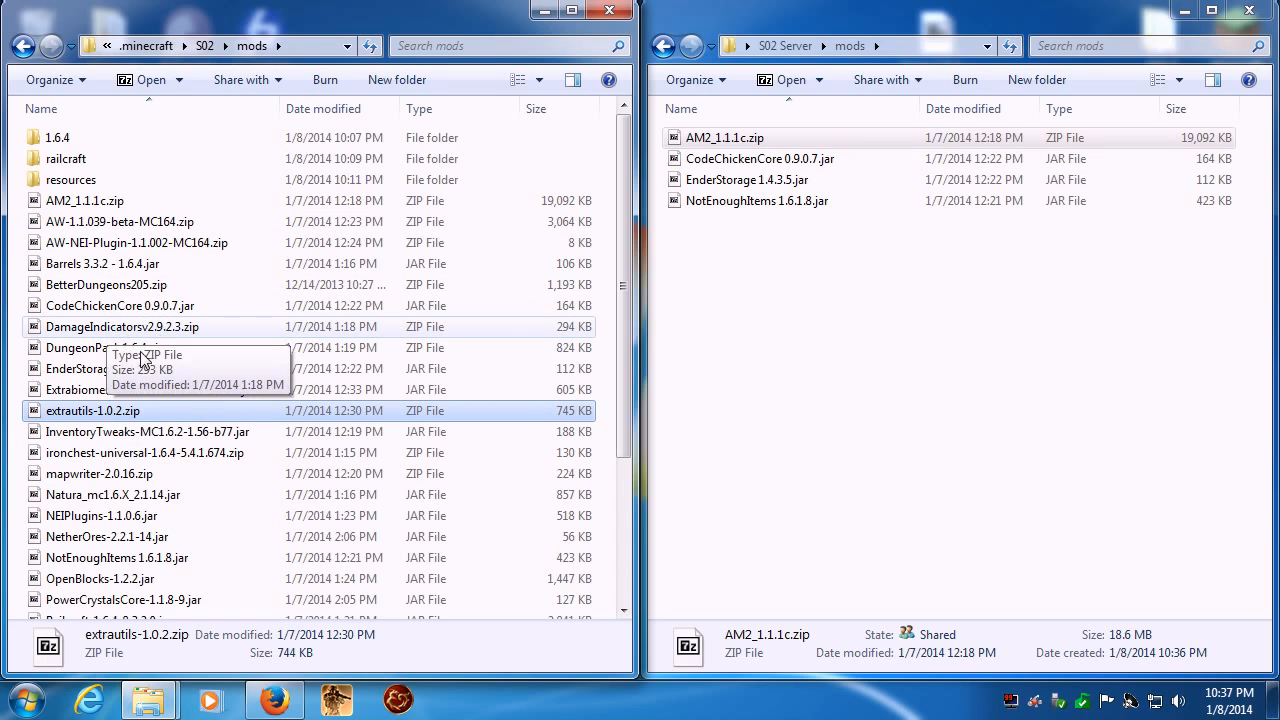
{"action": "left_click", "coordinate": [77, 413]}
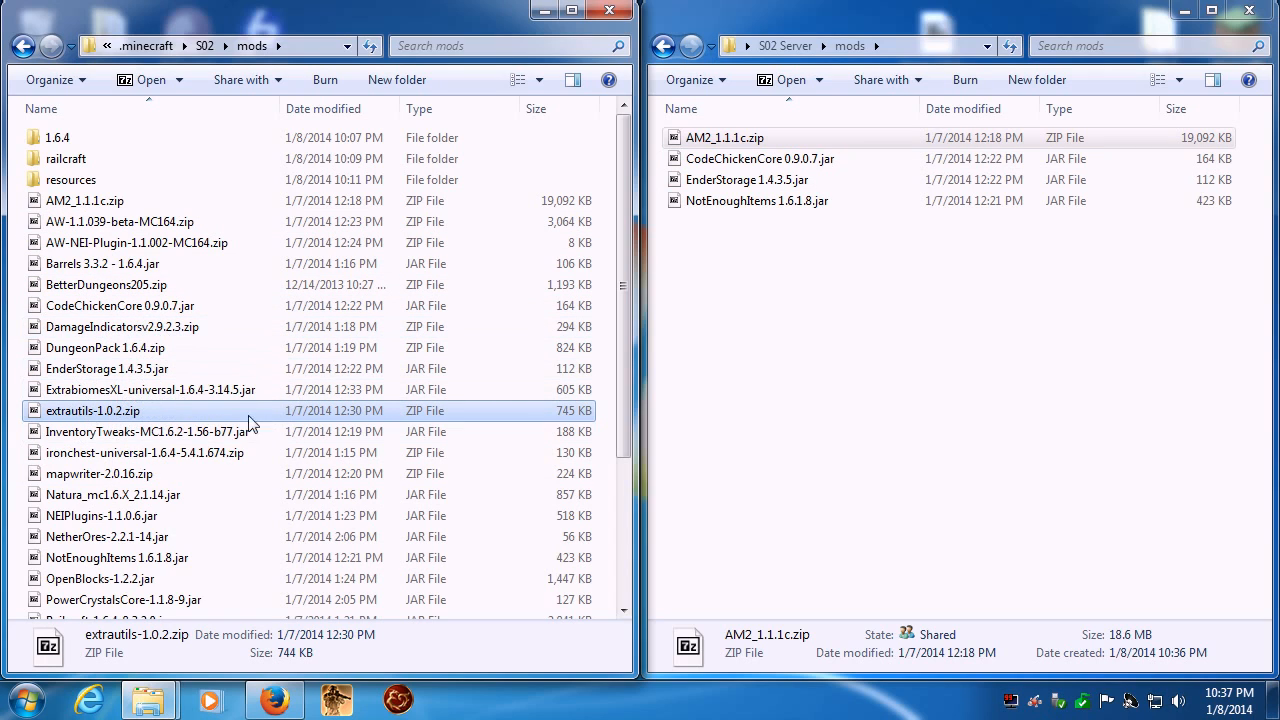
{"action": "left_click", "coordinate": [98, 369]}
{"action": "left_click", "coordinate": [75, 413]}
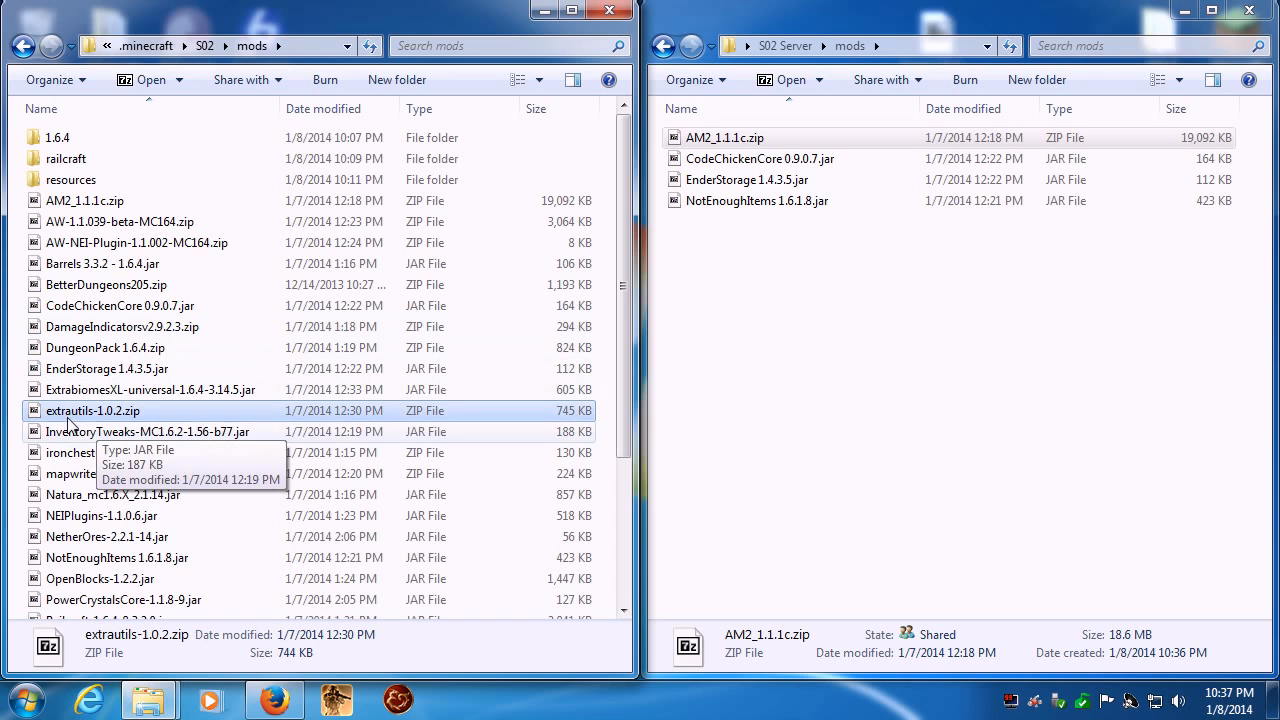
{"action": "left_click_drag", "start_coordinate": [70, 418], "coordinate": [894, 420]}
- Copy InventoryTweaks-MC1.6.2-1.56-b77.jar and Natura_mc1.6.X_2.1.14.jar into the server's mods folder
{"action": "left_click", "coordinate": [120, 438]}
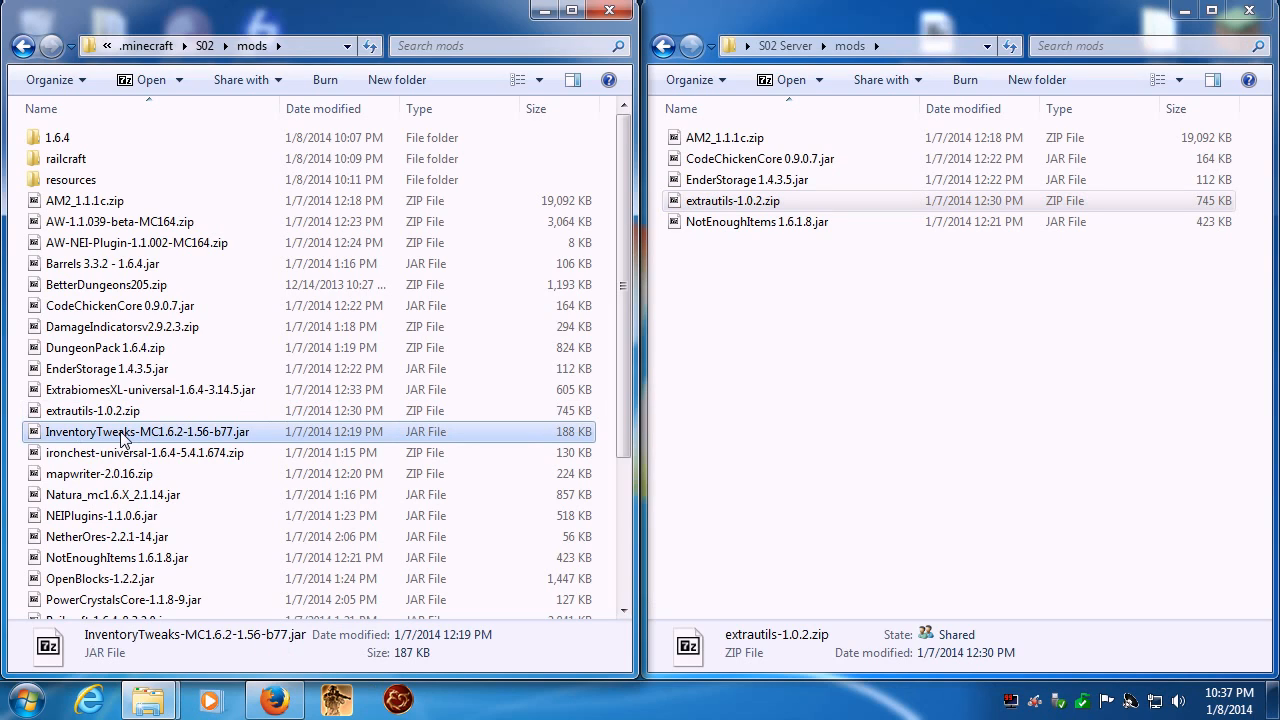
{"action": "left_click_drag", "start_coordinate": [120, 438], "coordinate": [880, 440]}
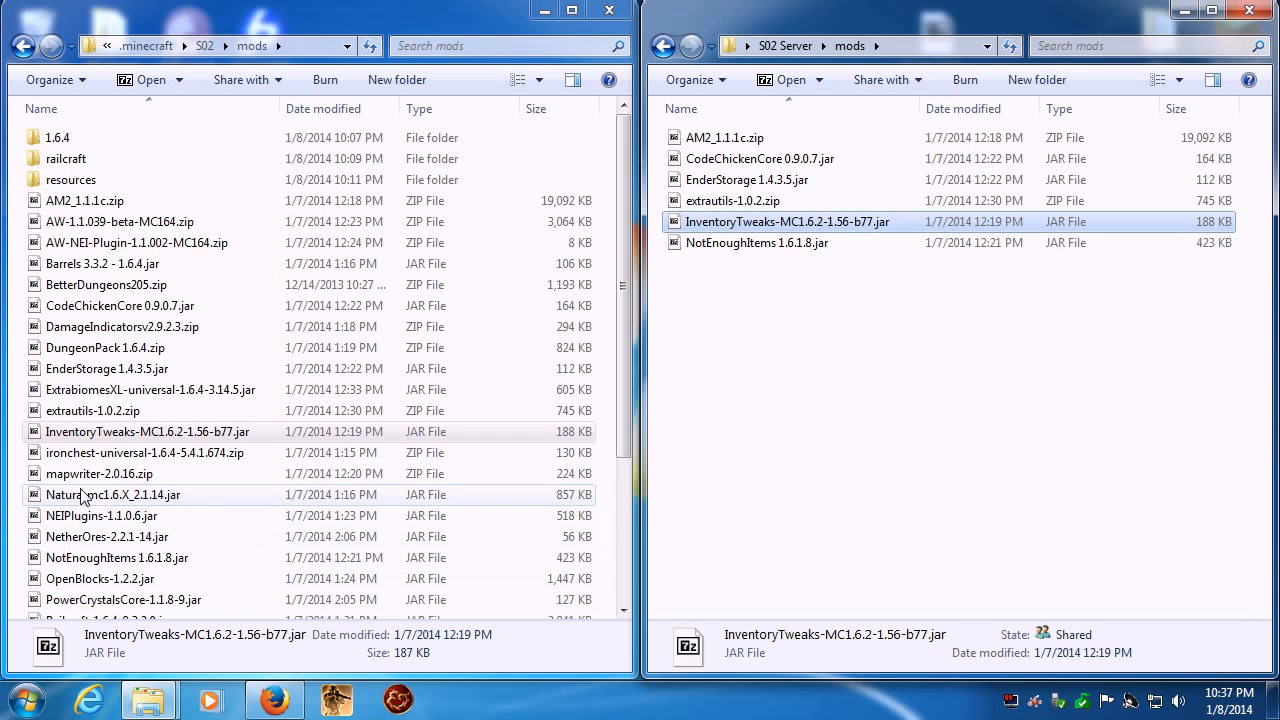
{"action": "left_click_drag", "start_coordinate": [68, 500], "coordinate": [965, 495]}
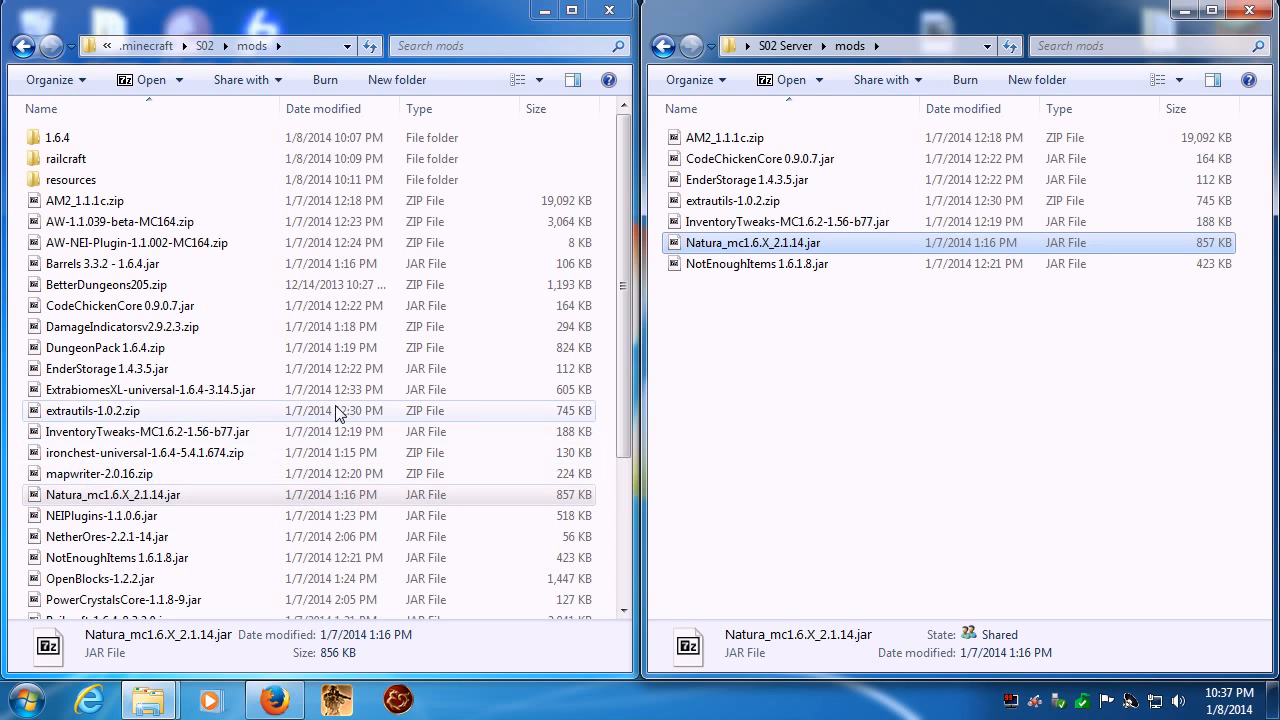
- Copy TConstruct_mc1.6.4_1.5.2.6.jar and Thaumcraft4.0.5b.zip from the client mods into the server's mods folder
{"action": "left_click", "coordinate": [252, 388]}
{"action": "scroll", "coordinate": [252, 400], "scroll_direction": "down", "scroll_amount": 3}
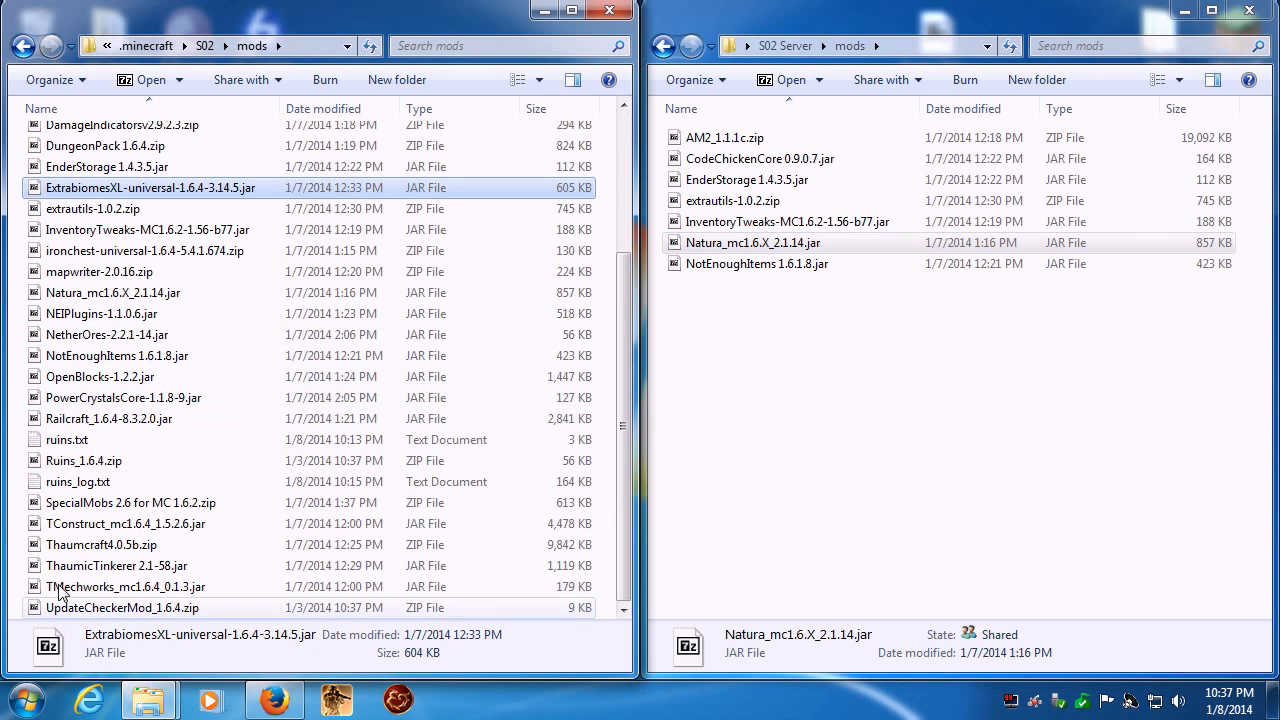
{"action": "left_click_drag", "start_coordinate": [72, 524], "coordinate": [955, 495]}
{"action": "left_click_drag", "start_coordinate": [85, 548], "coordinate": [775, 540]}
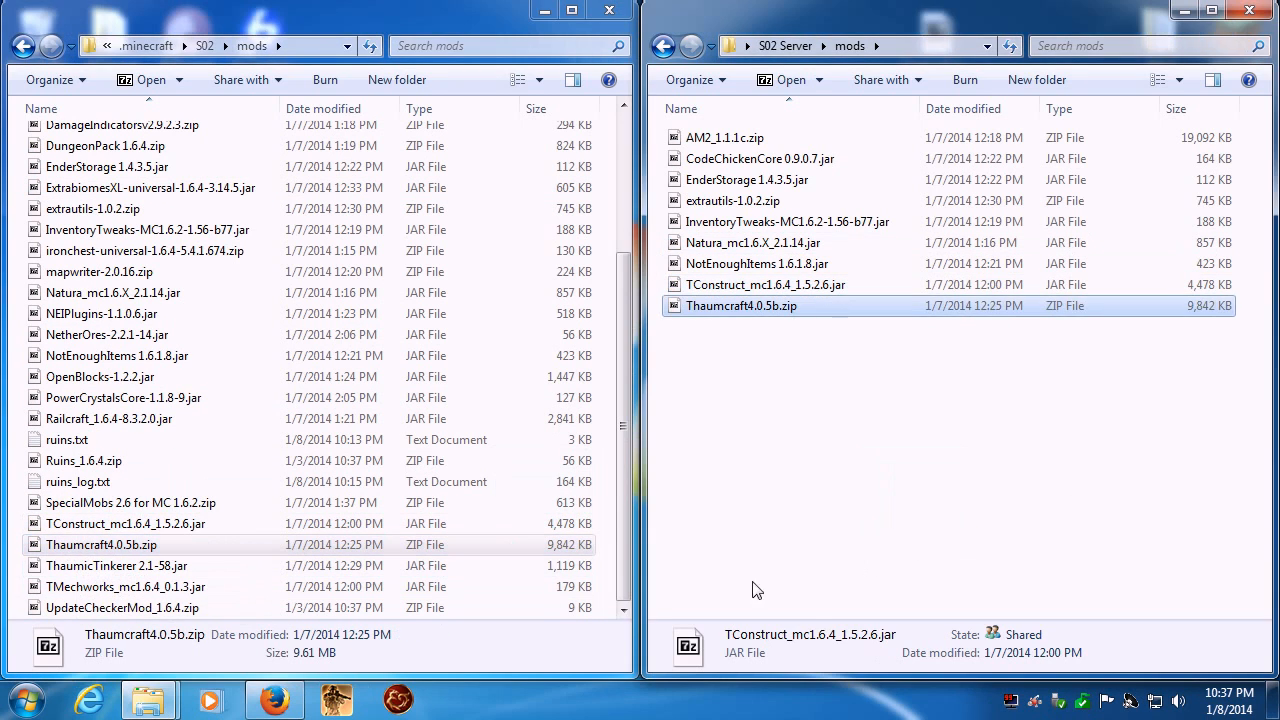
- Copy ThaumicTinkerer 2.1-58.jar and TMechworks_mc1.6.4_0.1.3.jar into the server's mods folder
{"action": "left_click", "coordinate": [98, 566]}
{"action": "left_click_drag", "start_coordinate": [72, 568], "coordinate": [895, 498]}
{"action": "left_click", "coordinate": [75, 590]}
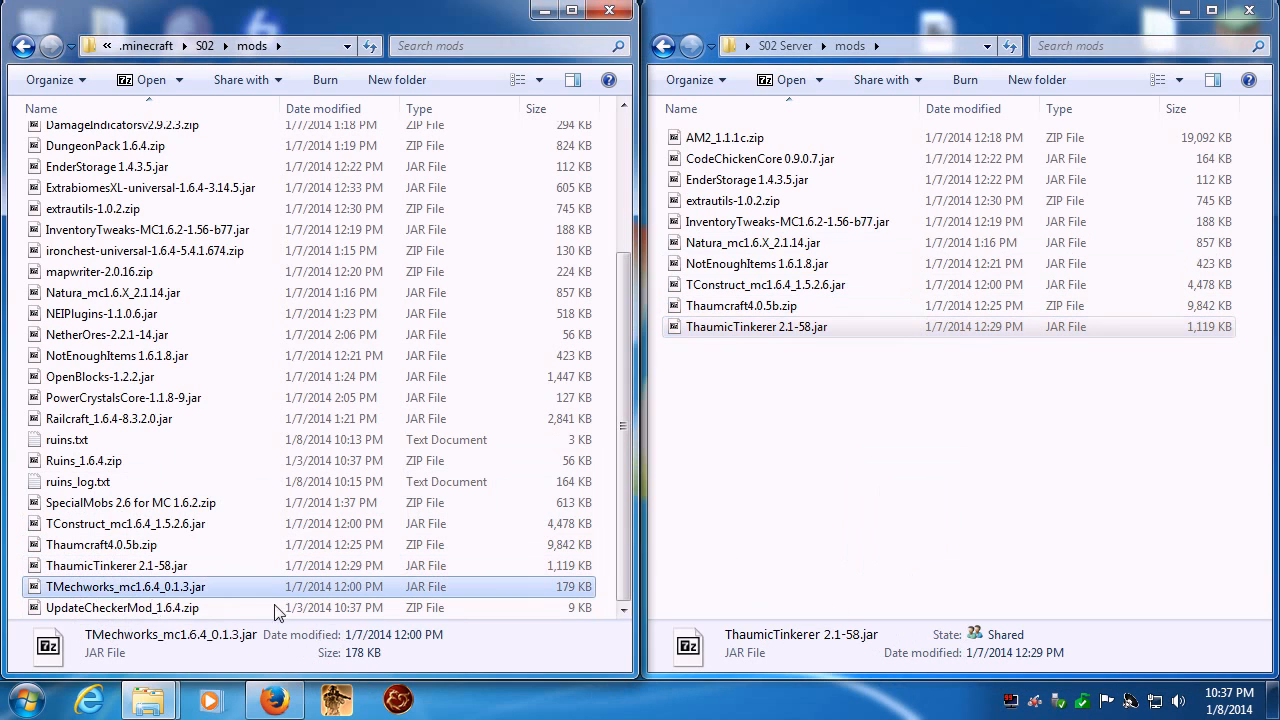
{"action": "left_click_drag", "start_coordinate": [75, 592], "coordinate": [975, 580]}
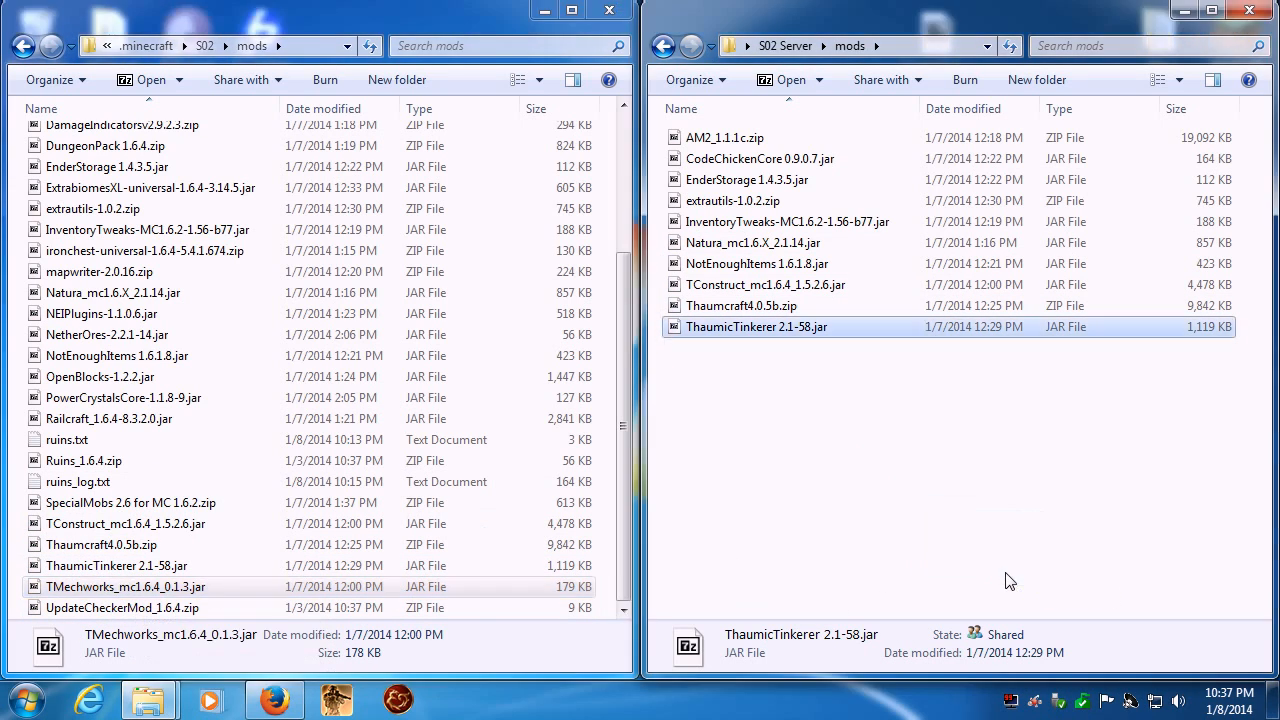
- Test-start the server with Season 02.bat from the S02 Server folder, maximize its window, and shut it down with the stop command
{"action": "left_click", "coordinate": [785, 46]}
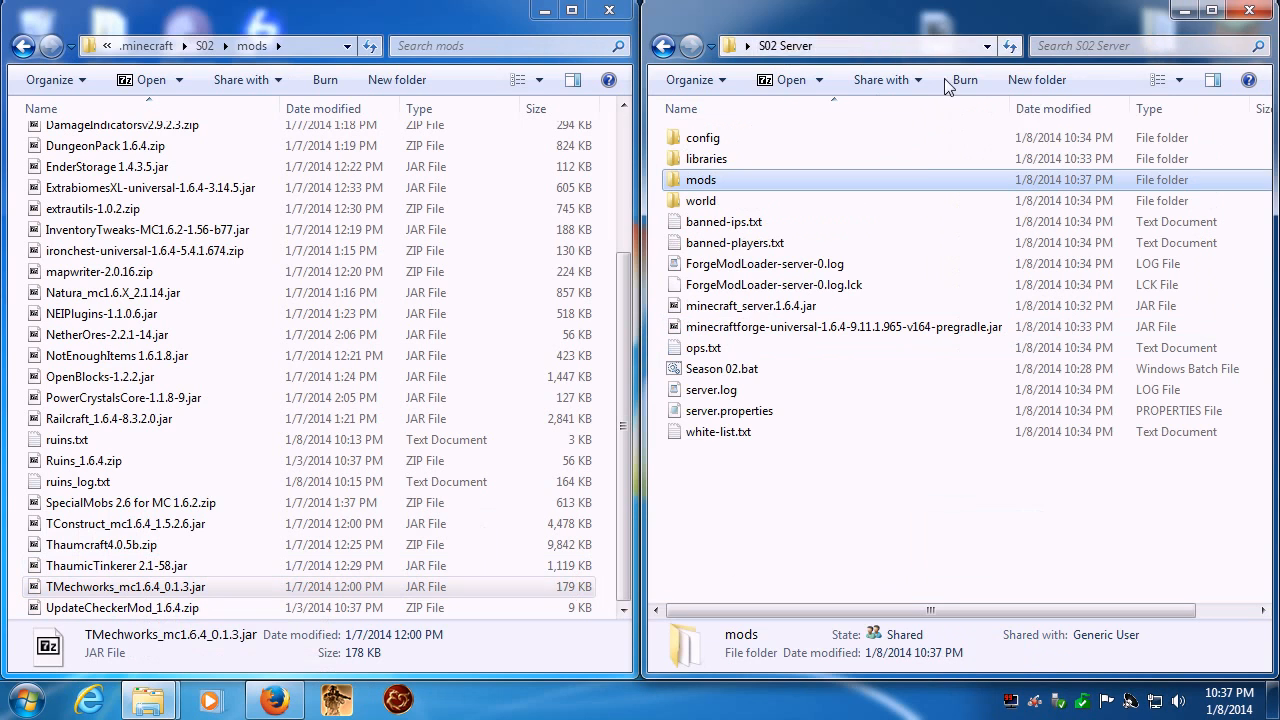
{"action": "double_click", "coordinate": [718, 372]}
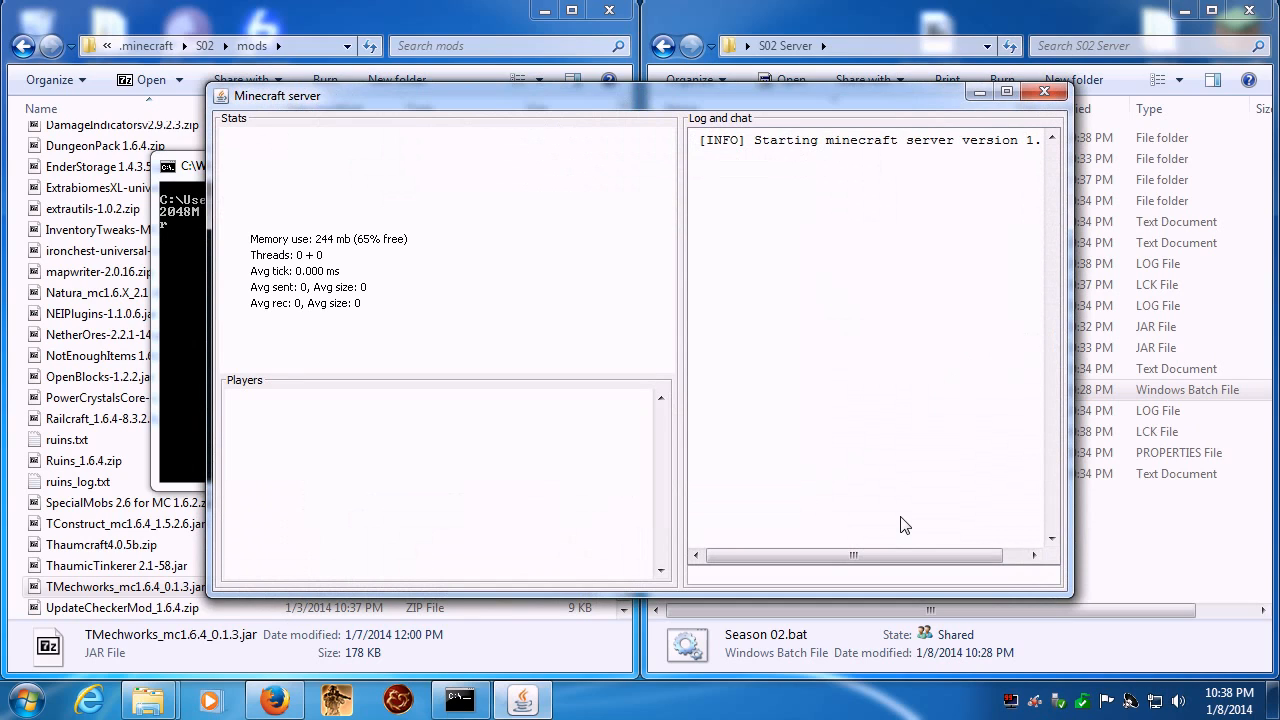
{"action": "left_click", "coordinate": [1008, 90]}
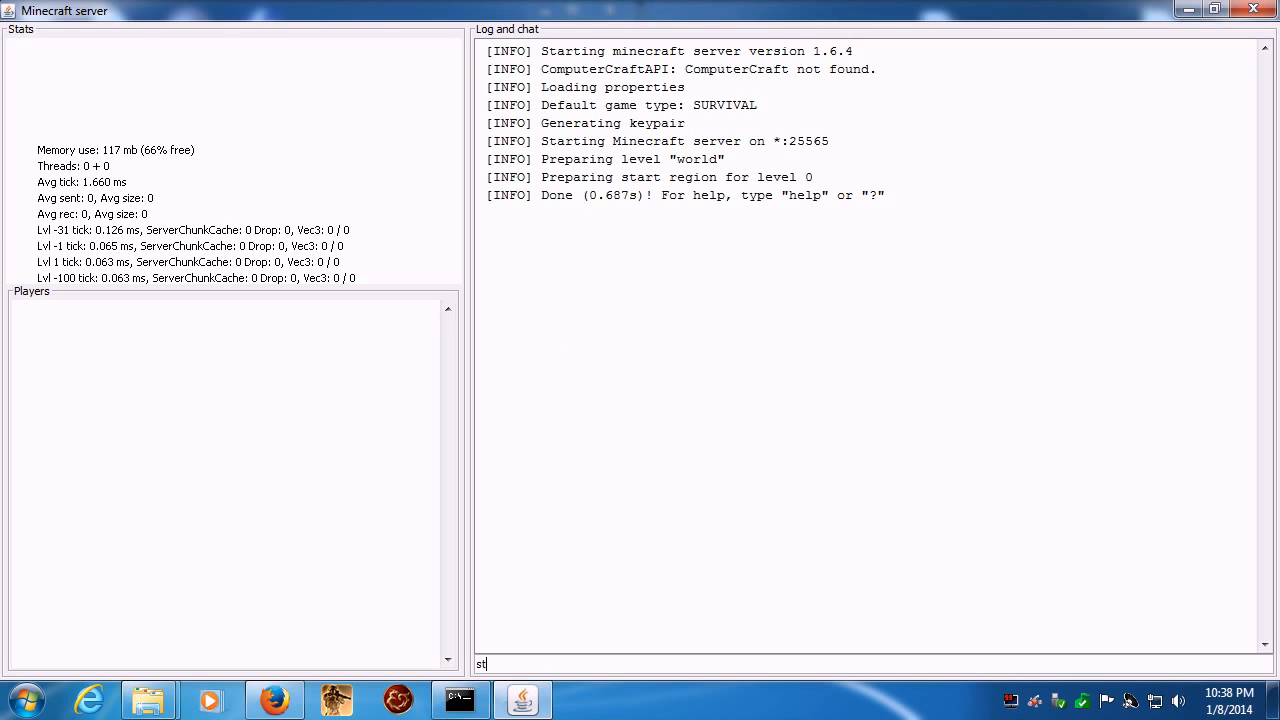
{"action": "key", "text": "Return"}
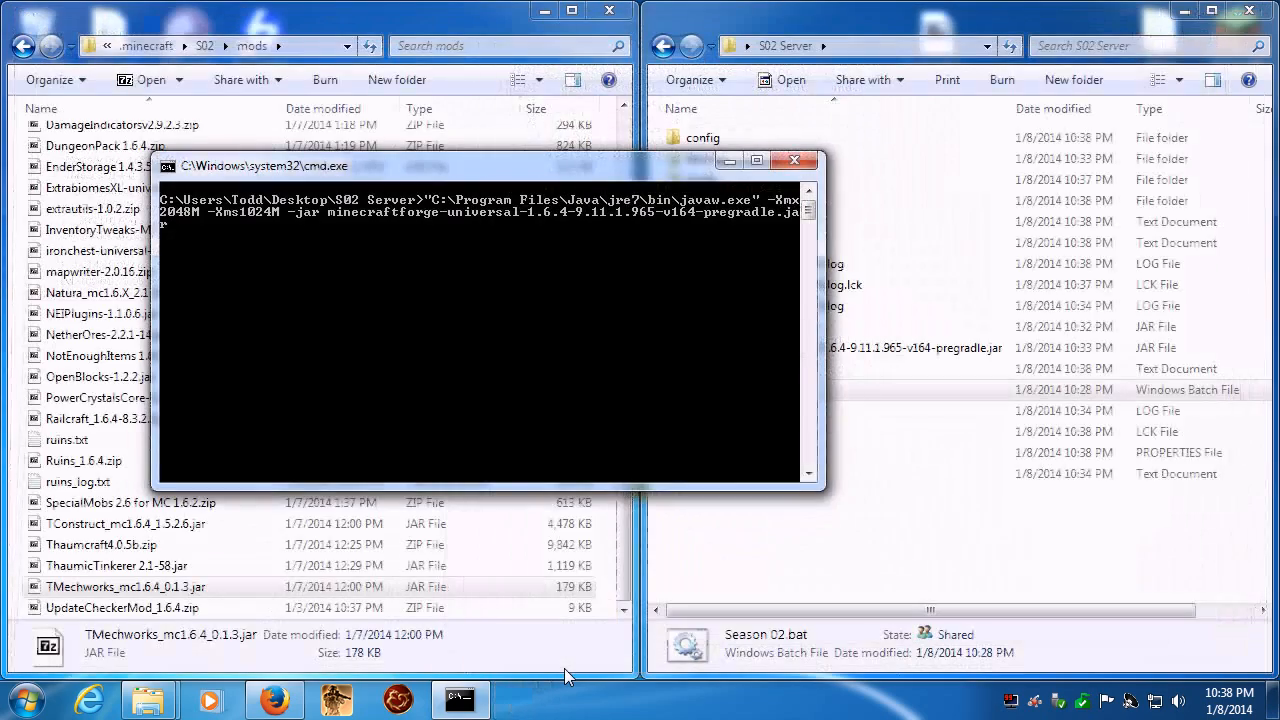
{"action": "key", "text": "Return"}
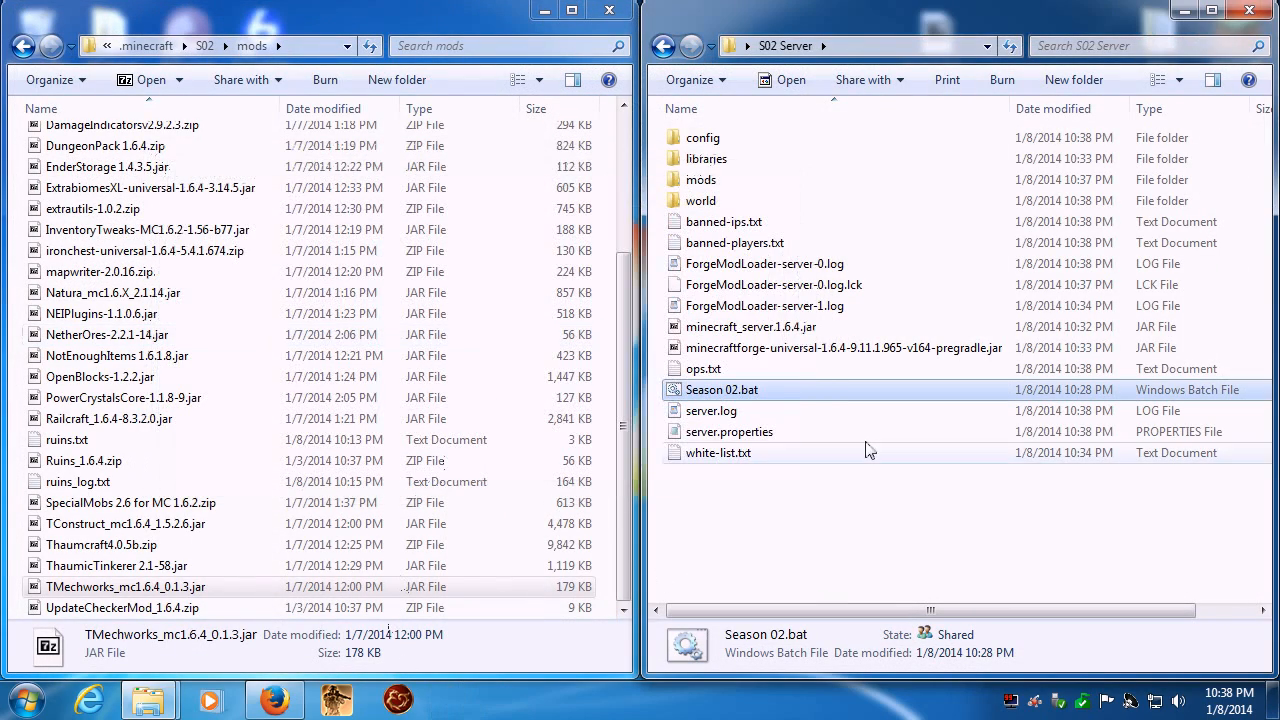
- Reopen the server's mods folder and copy AW-1.1.039-beta-MC164.zip, AW-NEI-Plugin-1.1.002-MC164.zip and Barrels 3.3.2 - 1.6.4.jar into it together
{"action": "double_click", "coordinate": [681, 181]}
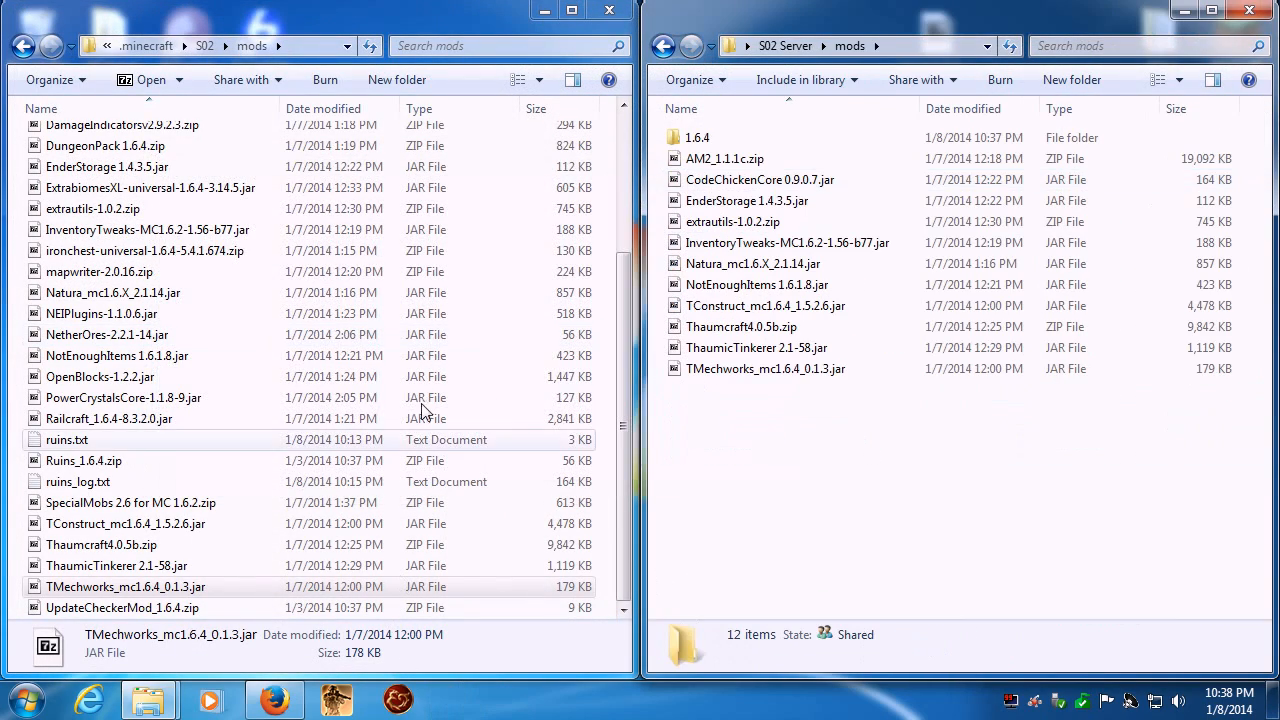
{"action": "left_click", "coordinate": [257, 272]}
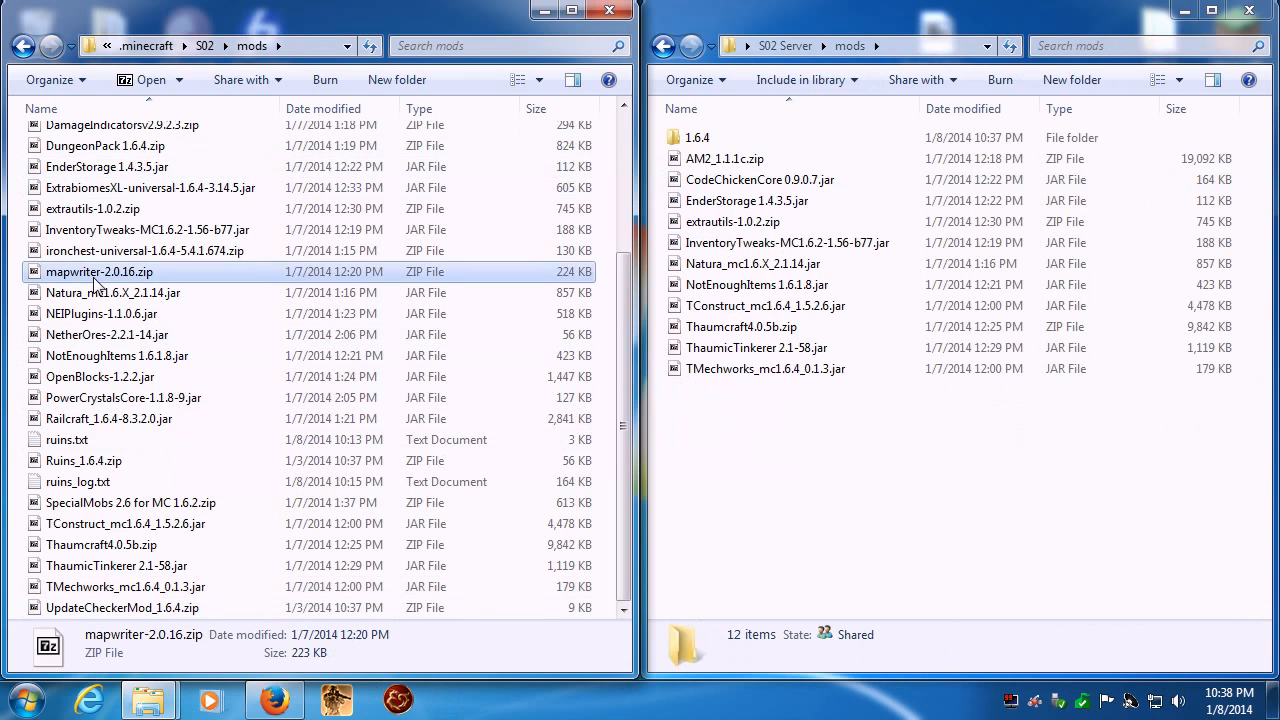
{"action": "scroll", "coordinate": [257, 280], "scroll_direction": "up", "scroll_amount": 3}
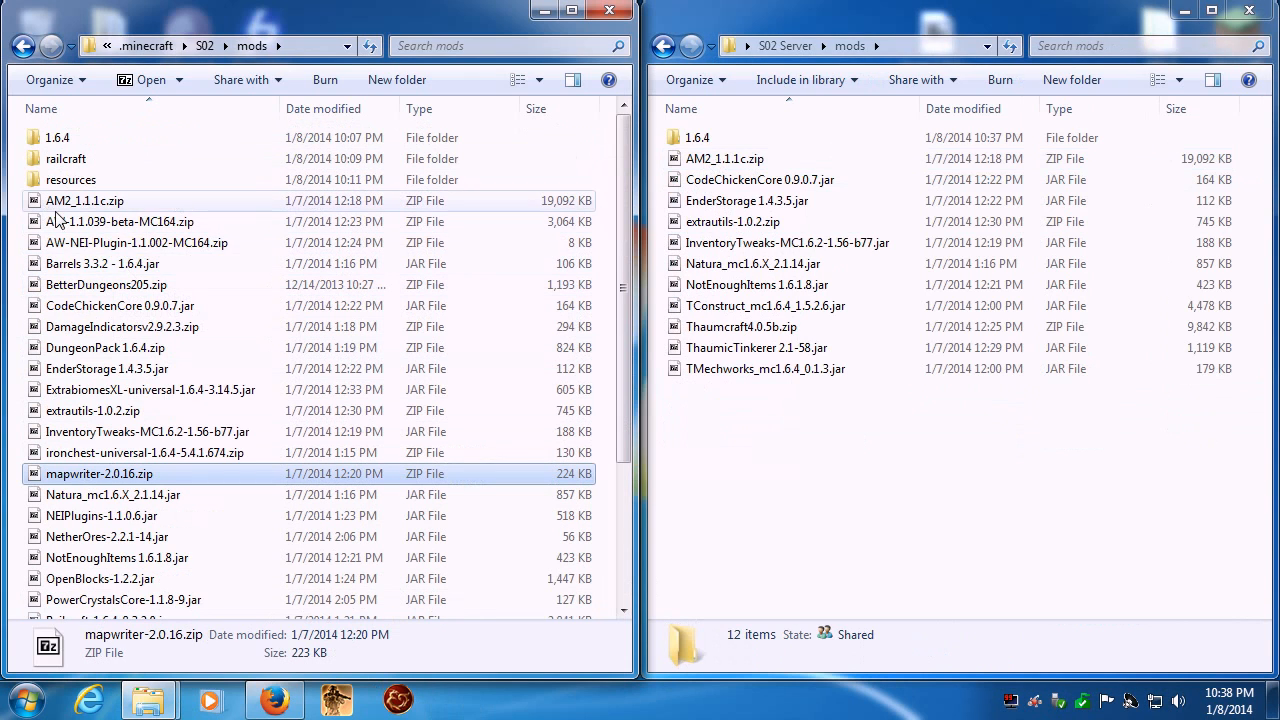
{"action": "left_click", "coordinate": [104, 230]}
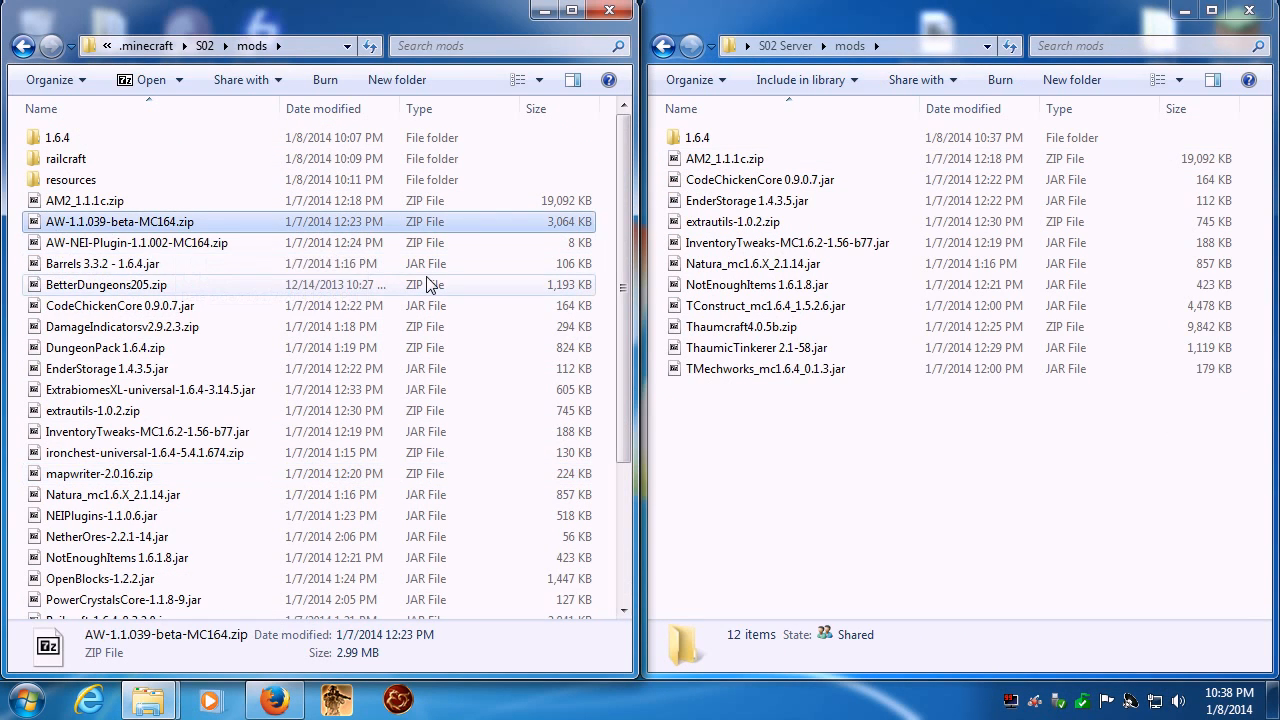
{"action": "key", "text": "shift+Down"}
{"action": "key", "text": "shift+Down"}
{"action": "key", "text": "shift+Down"}
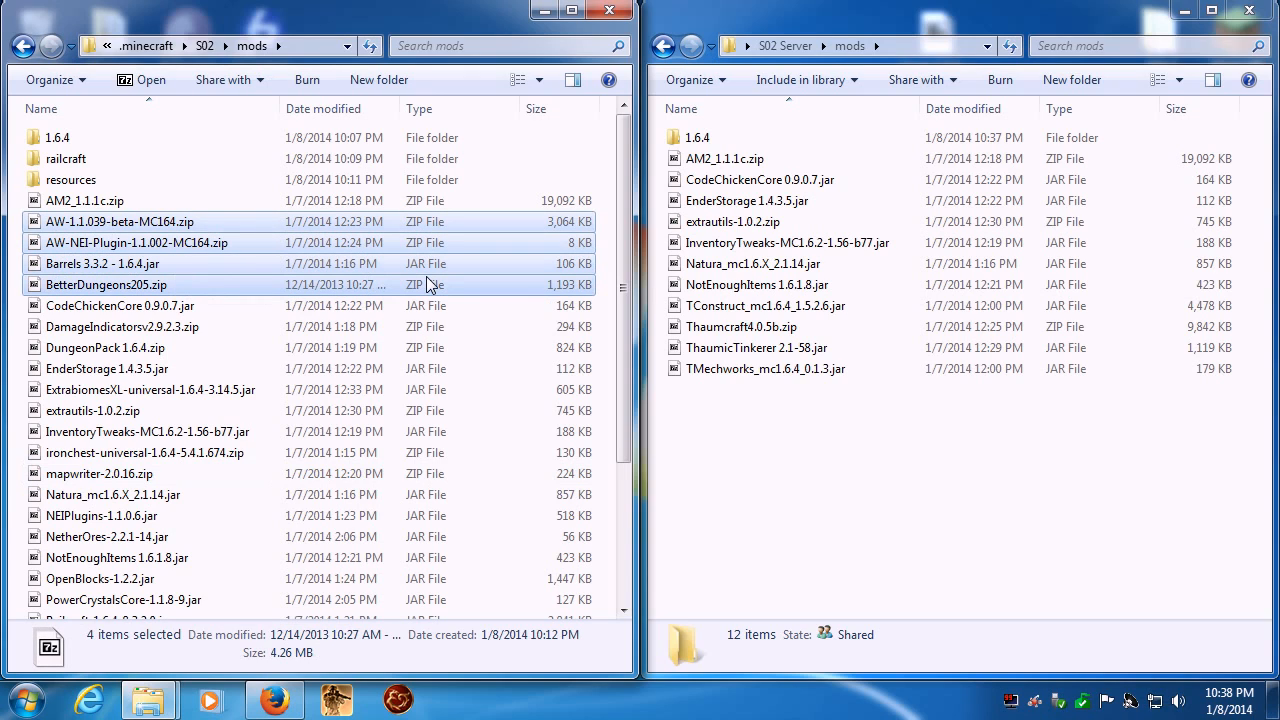
{"action": "key", "text": "shift+Up"}
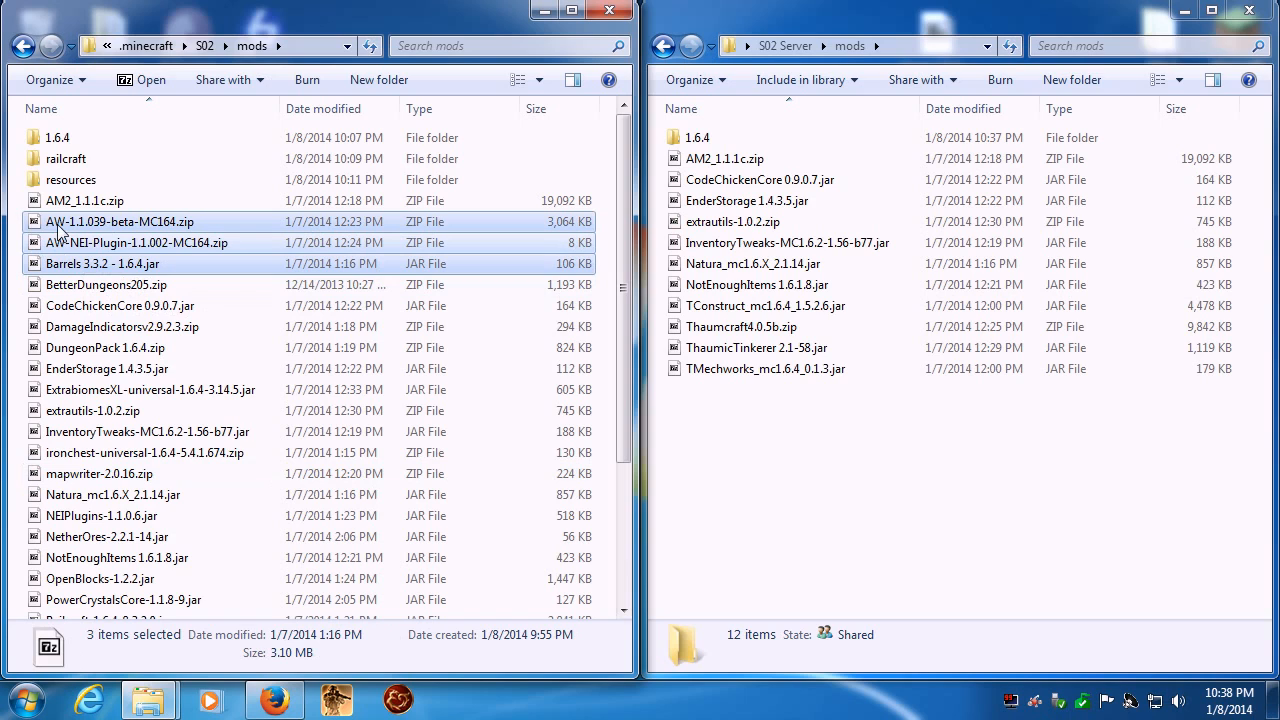
{"action": "left_click_drag", "start_coordinate": [62, 236], "coordinate": [914, 515]}
{"action": "key", "text": "ctrl"}
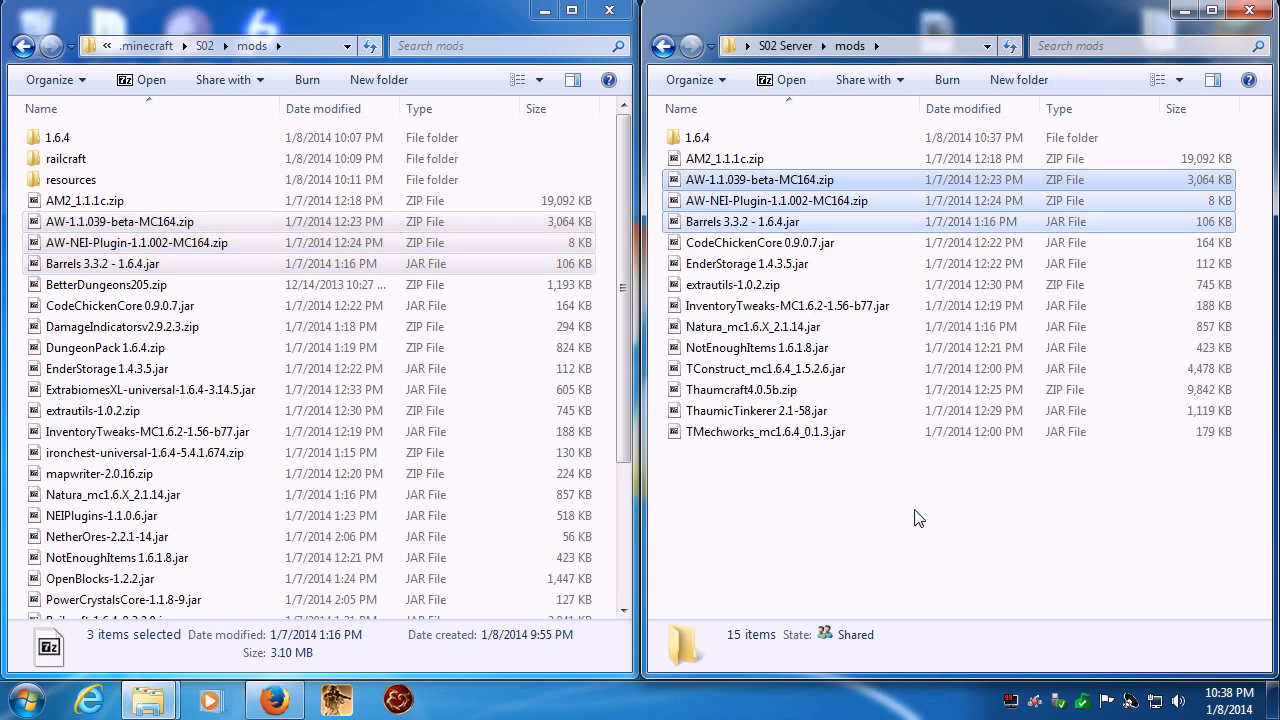
{"action": "left_click", "coordinate": [843, 544]}
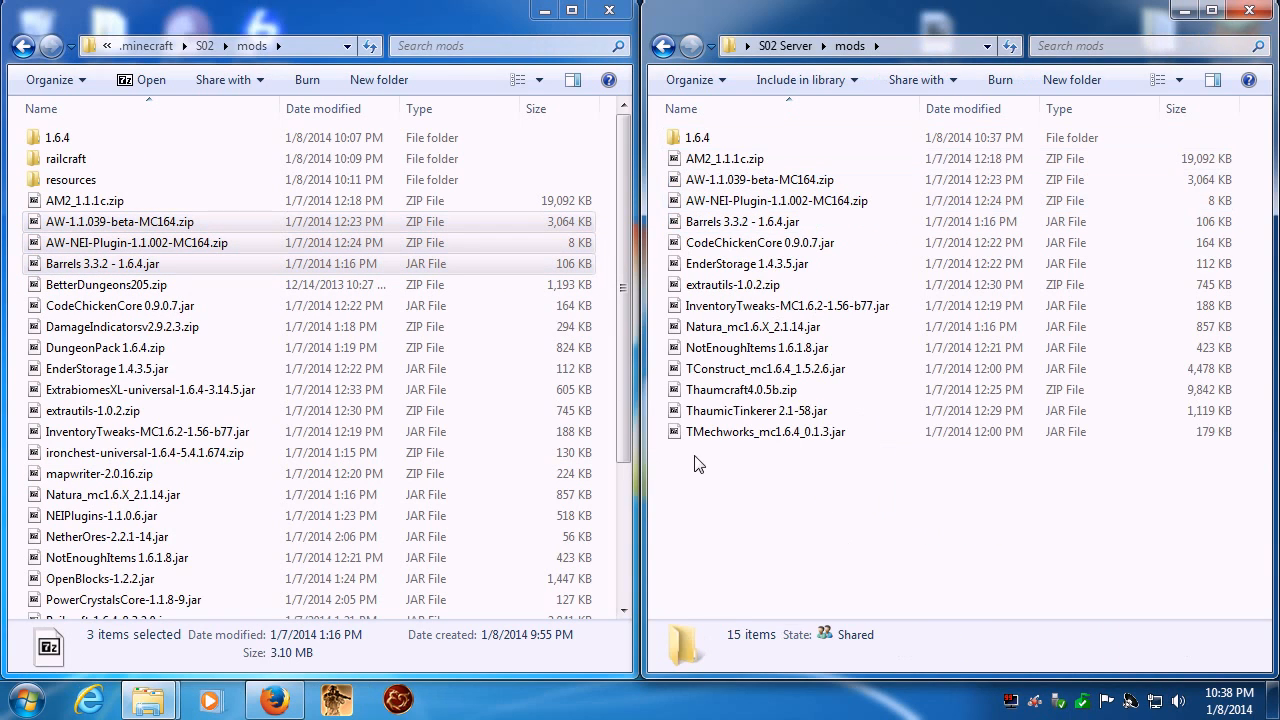
- Copy DungeonPack 1.6.4.zip and ExtrabiomesXL-universal-1.6.4-3.14.5.jar into the server's mods folder, skipping the duplicate extrautils-1.0.2.zip
{"action": "left_click", "coordinate": [78, 308]}
{"action": "left_click", "coordinate": [82, 328]}
{"action": "left_click", "coordinate": [118, 350]}
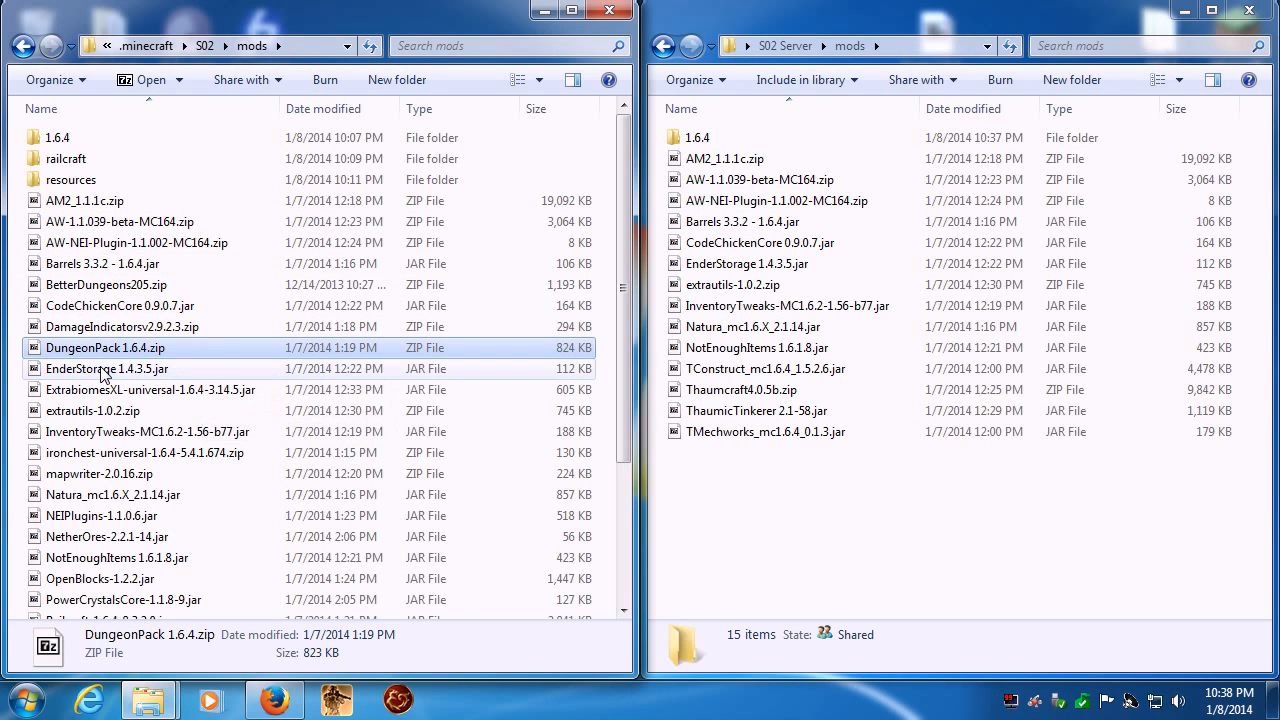
{"action": "left_click", "coordinate": [105, 370], "text": "ctrl"}
{"action": "left_click", "coordinate": [110, 369], "text": "ctrl"}
{"action": "left_click", "coordinate": [58, 390], "text": "ctrl"}
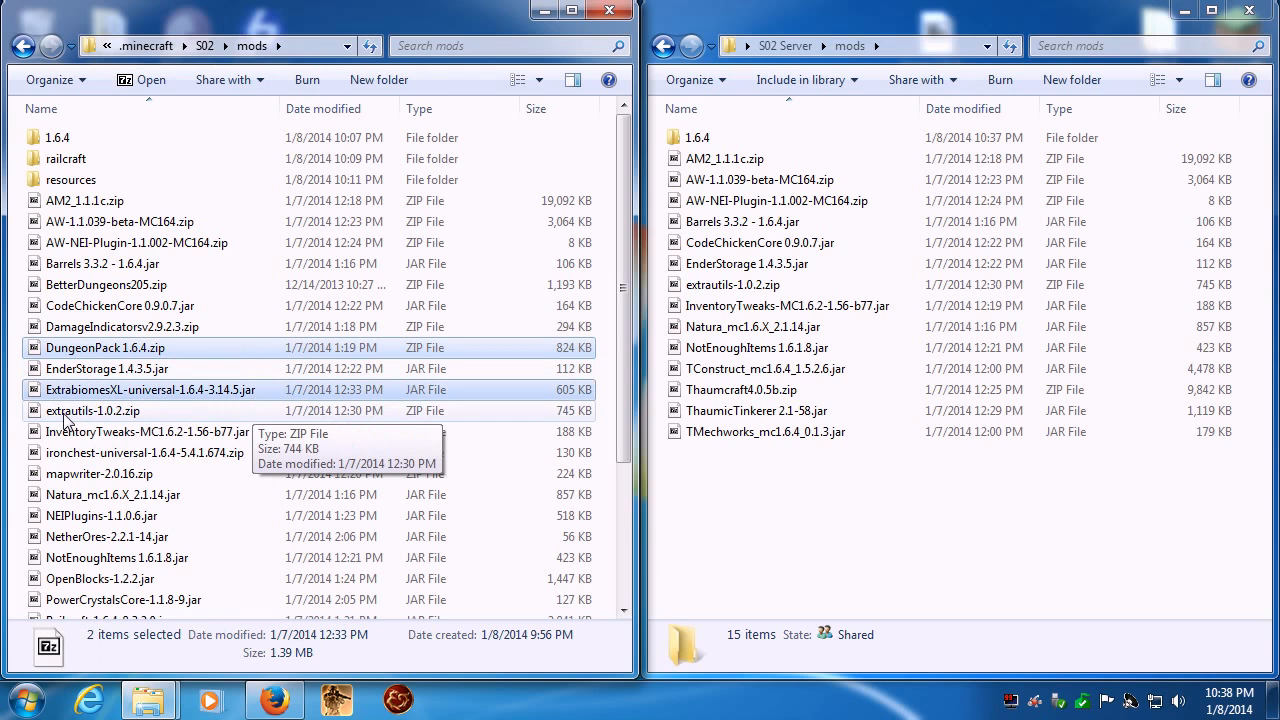
{"action": "left_click", "coordinate": [66, 411], "text": "ctrl"}
{"action": "left_click_drag", "start_coordinate": [105, 350], "coordinate": [954, 541]}
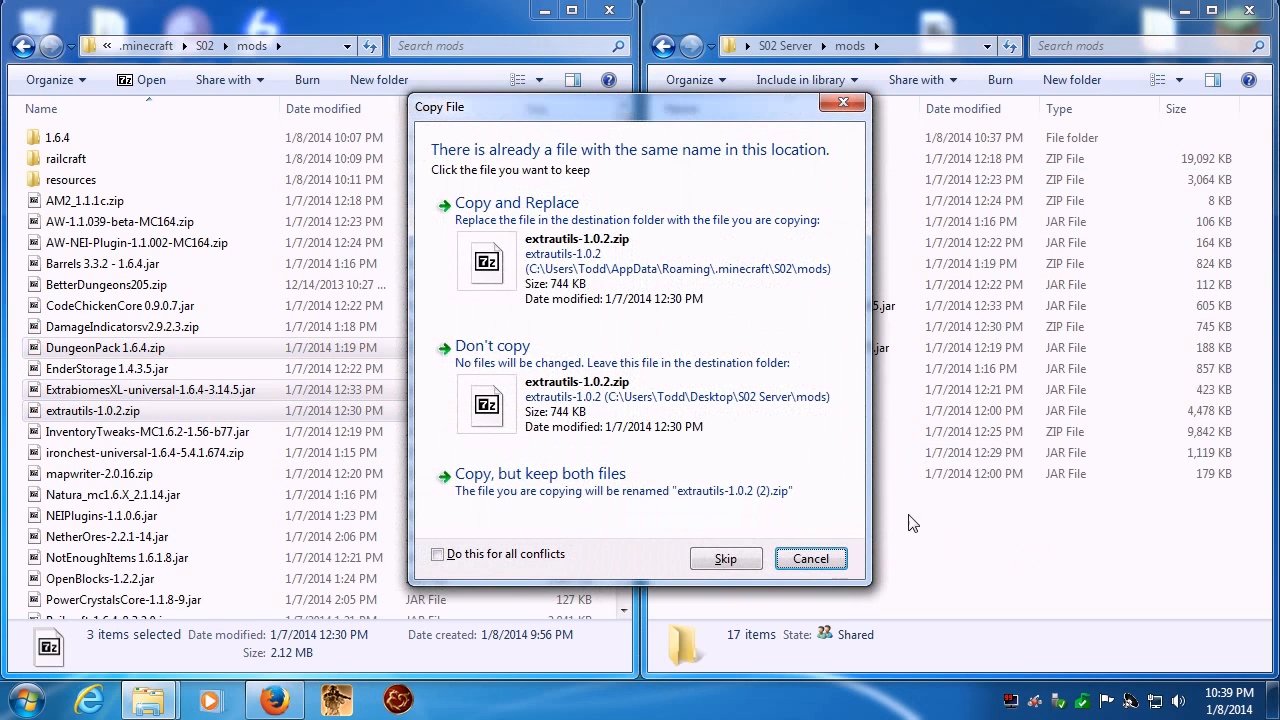
{"action": "left_click", "coordinate": [734, 566]}
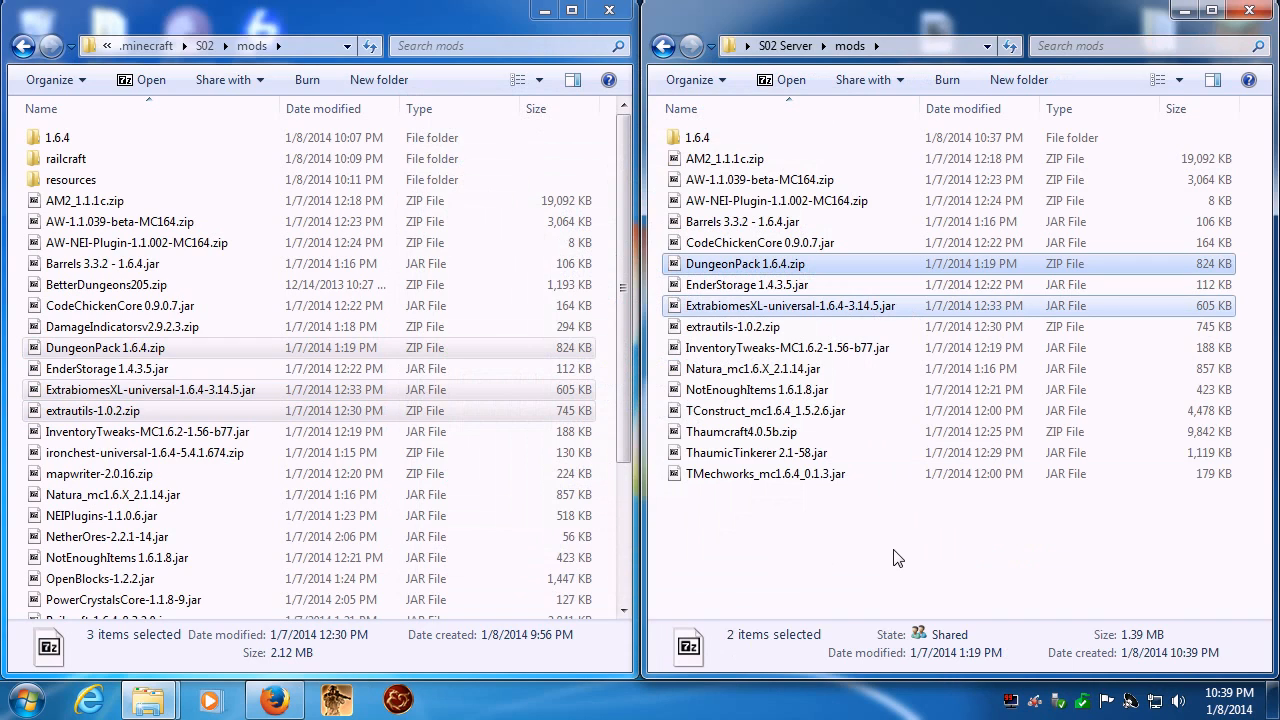
{"action": "left_click", "coordinate": [850, 557]}
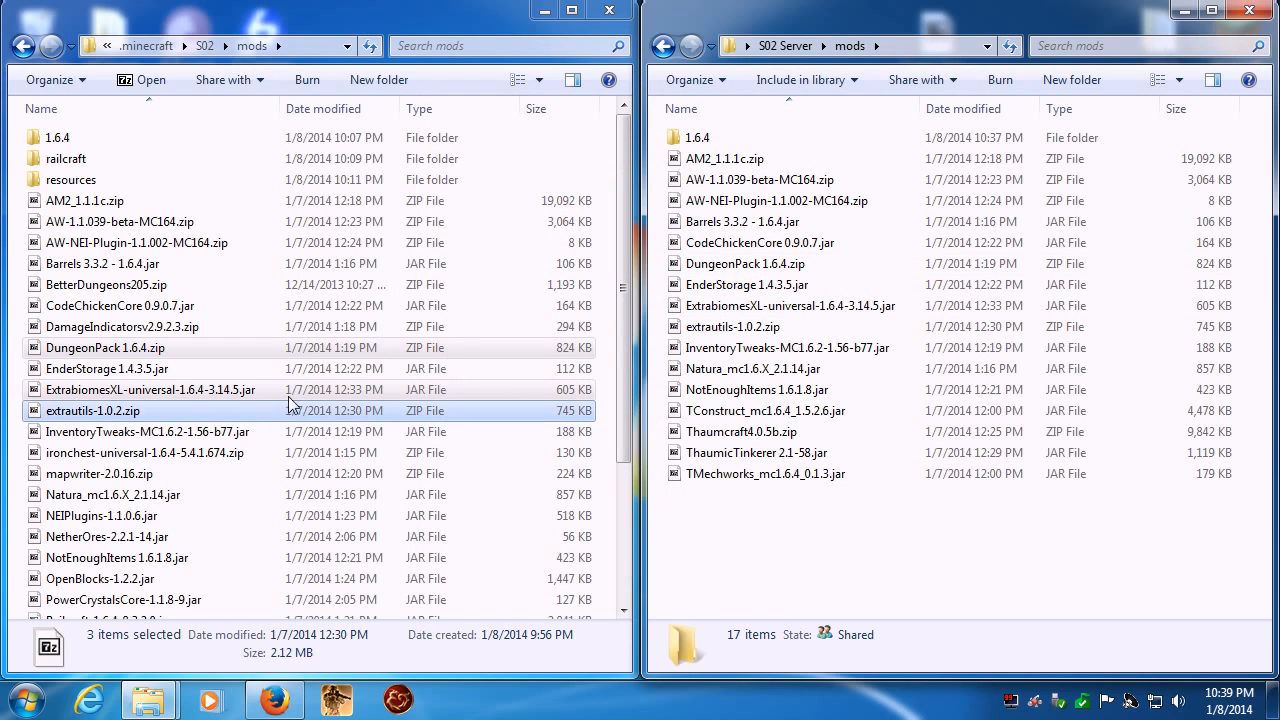
- Copy Ruins_1.6.4.zip and the resources folder from the client mods into the server's mods folder
{"action": "scroll", "coordinate": [300, 450], "scroll_direction": "down", "scroll_amount": 3}
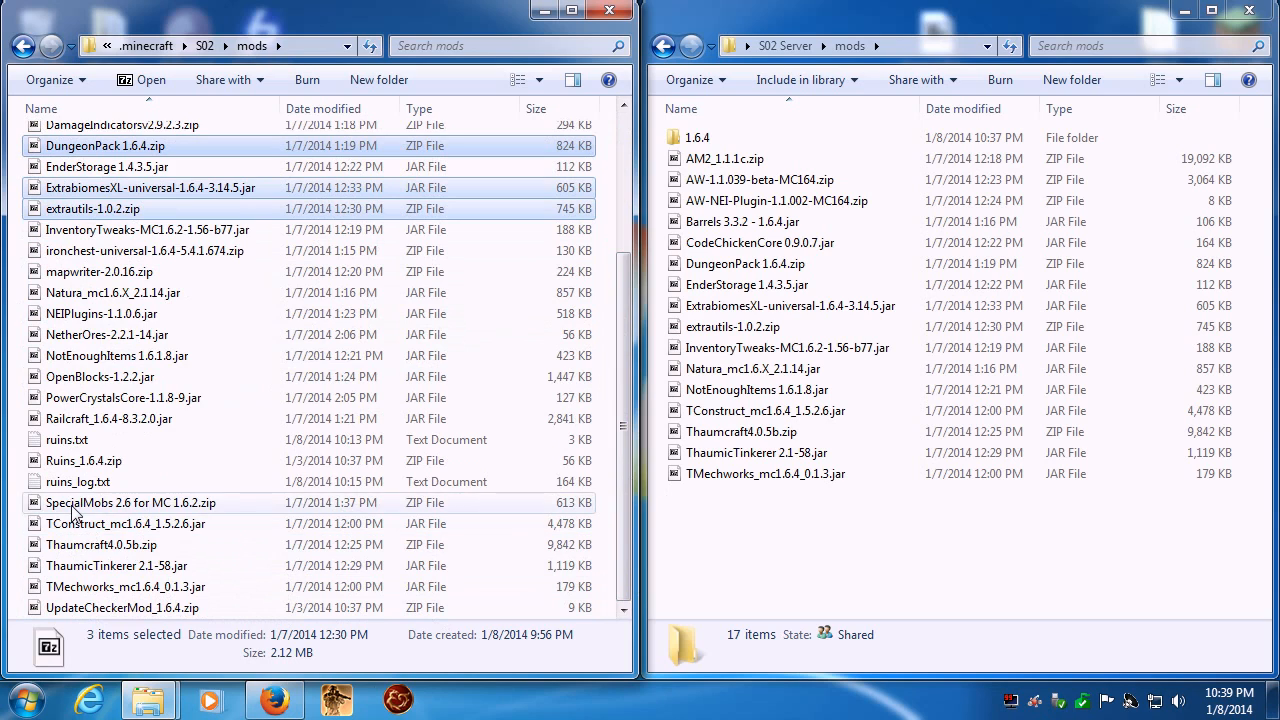
{"action": "left_click", "coordinate": [95, 463]}
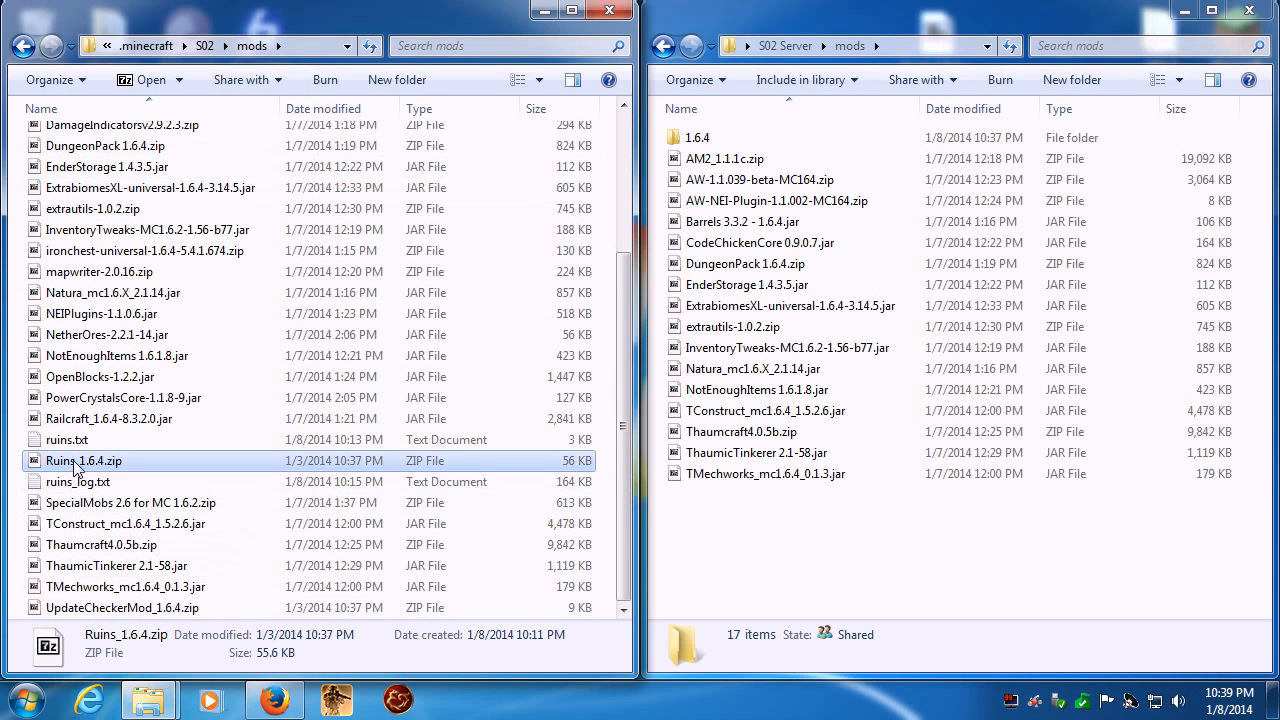
{"action": "left_click_drag", "start_coordinate": [95, 463], "coordinate": [848, 558]}
{"action": "scroll", "coordinate": [612, 422], "scroll_direction": "up", "scroll_amount": 3}
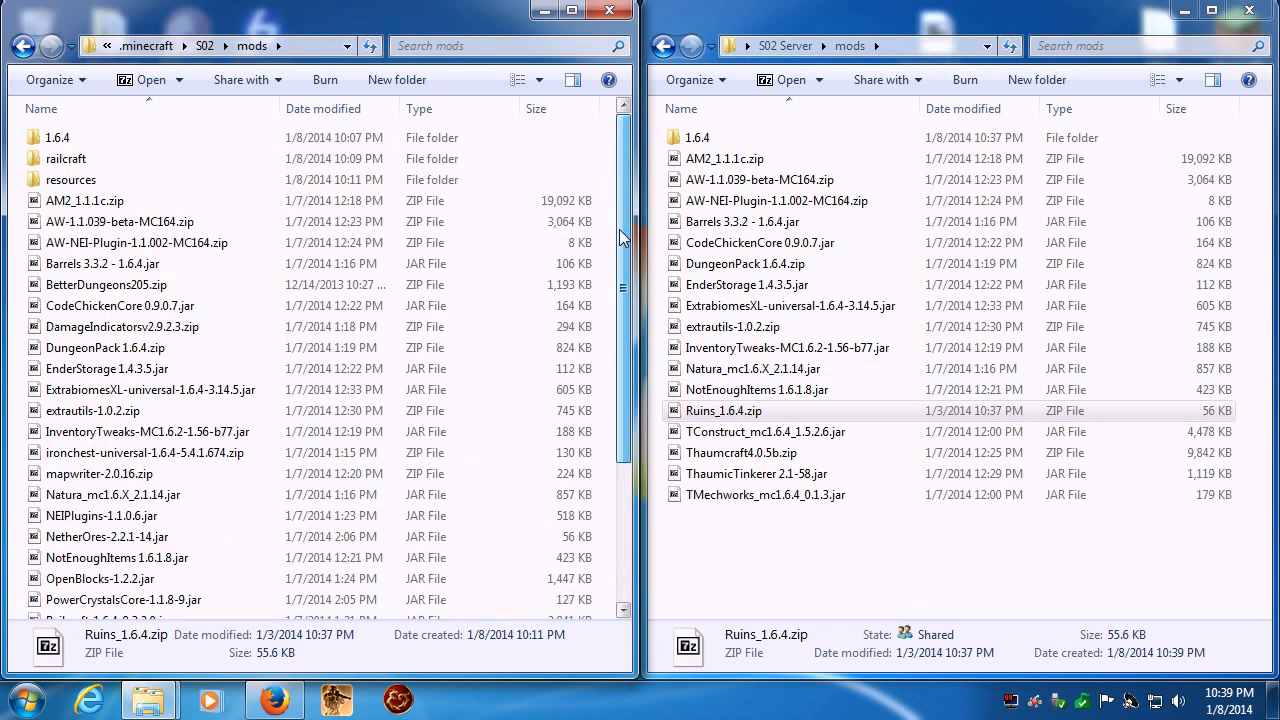
{"action": "left_click", "coordinate": [90, 181]}
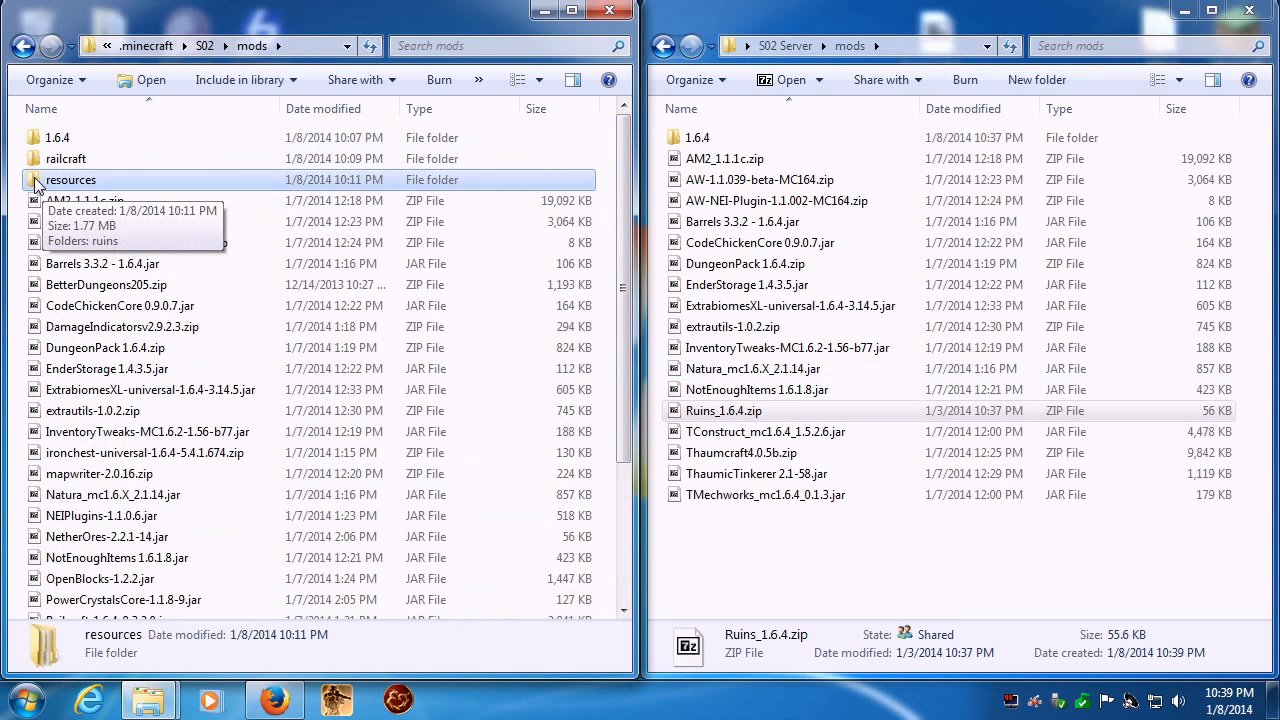
{"action": "left_click_drag", "start_coordinate": [48, 184], "coordinate": [900, 585]}
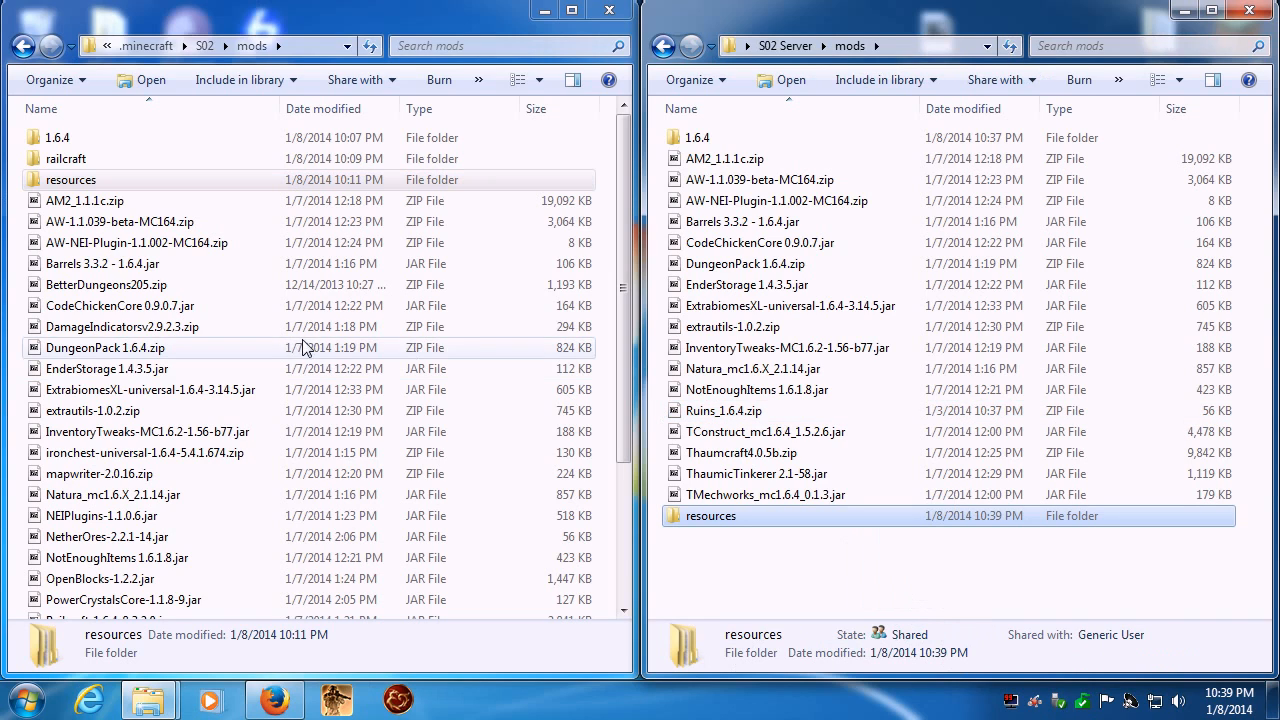
- Go back to the S02 Server folder, run Season 02.bat to test the added mods, and maximize the server window
{"action": "left_click", "coordinate": [940, 580]}
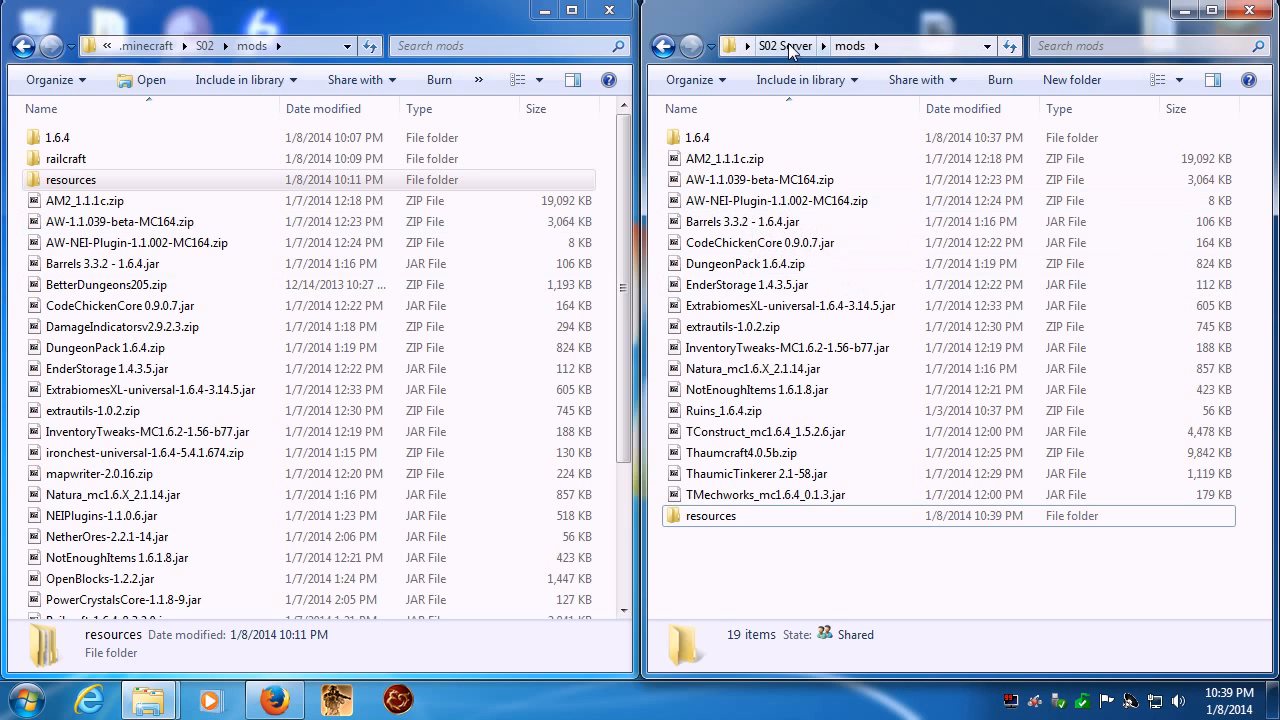
{"action": "key", "text": "BackSpace"}
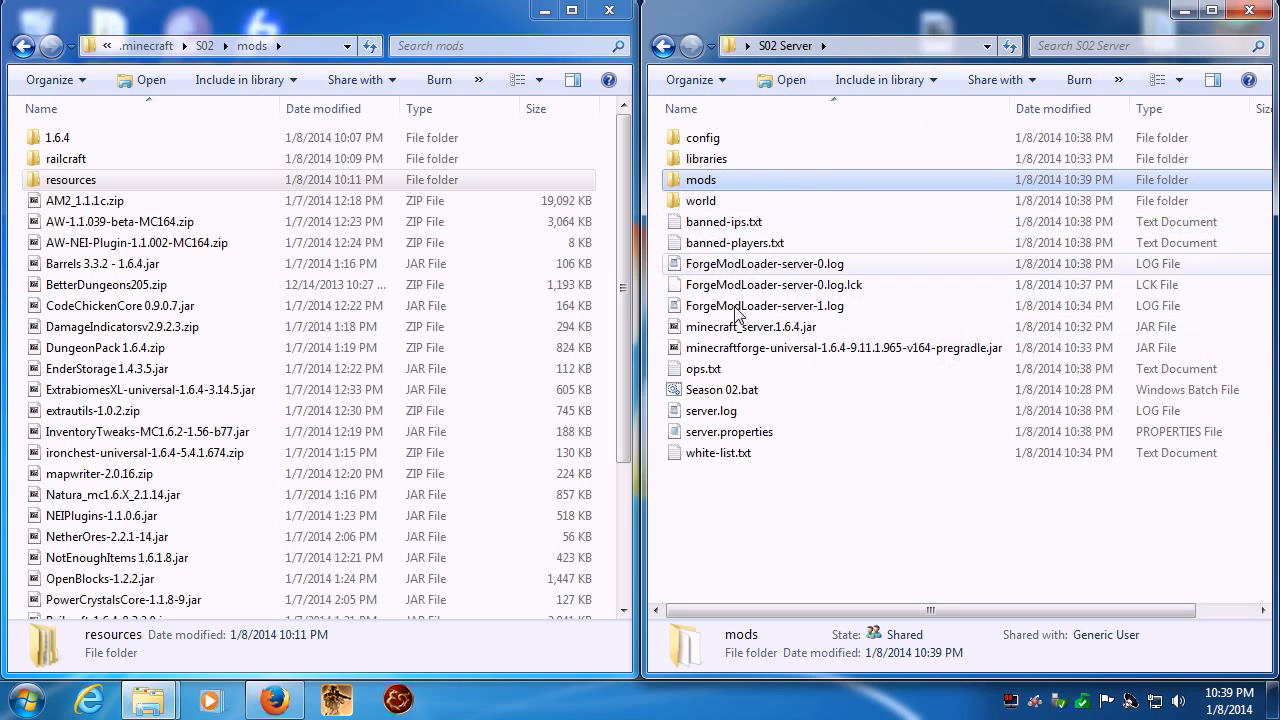
{"action": "double_click", "coordinate": [714, 395]}
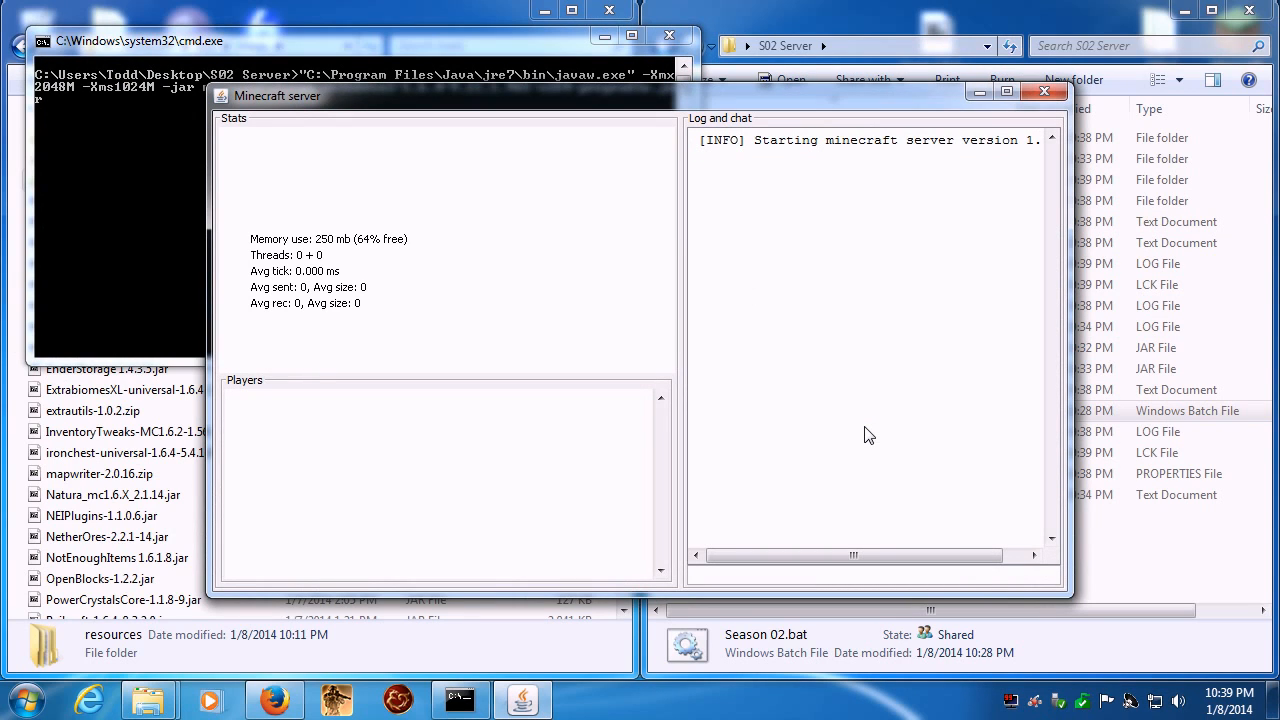
{"action": "left_click", "coordinate": [1007, 94]}
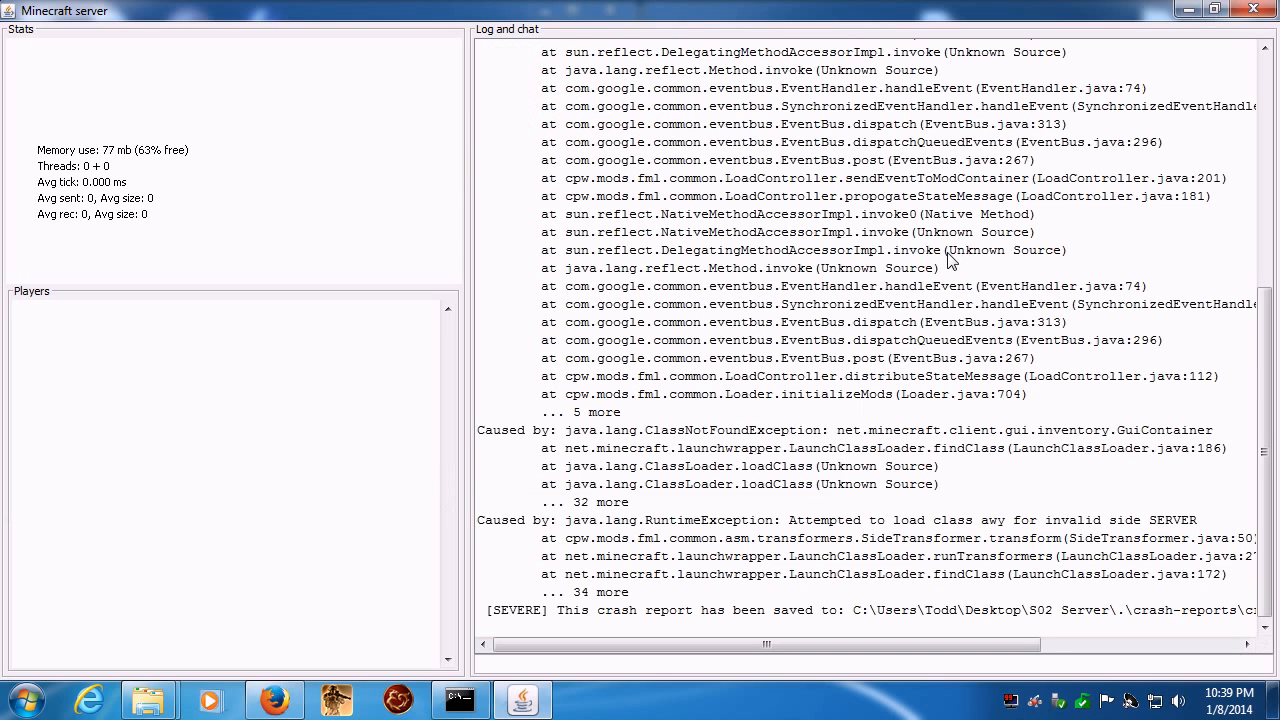
- Examine the server log's exception trace for the mod causing the crash, and close the server and its console
{"action": "scroll", "coordinate": [950, 260], "scroll_direction": "up", "scroll_amount": 10}
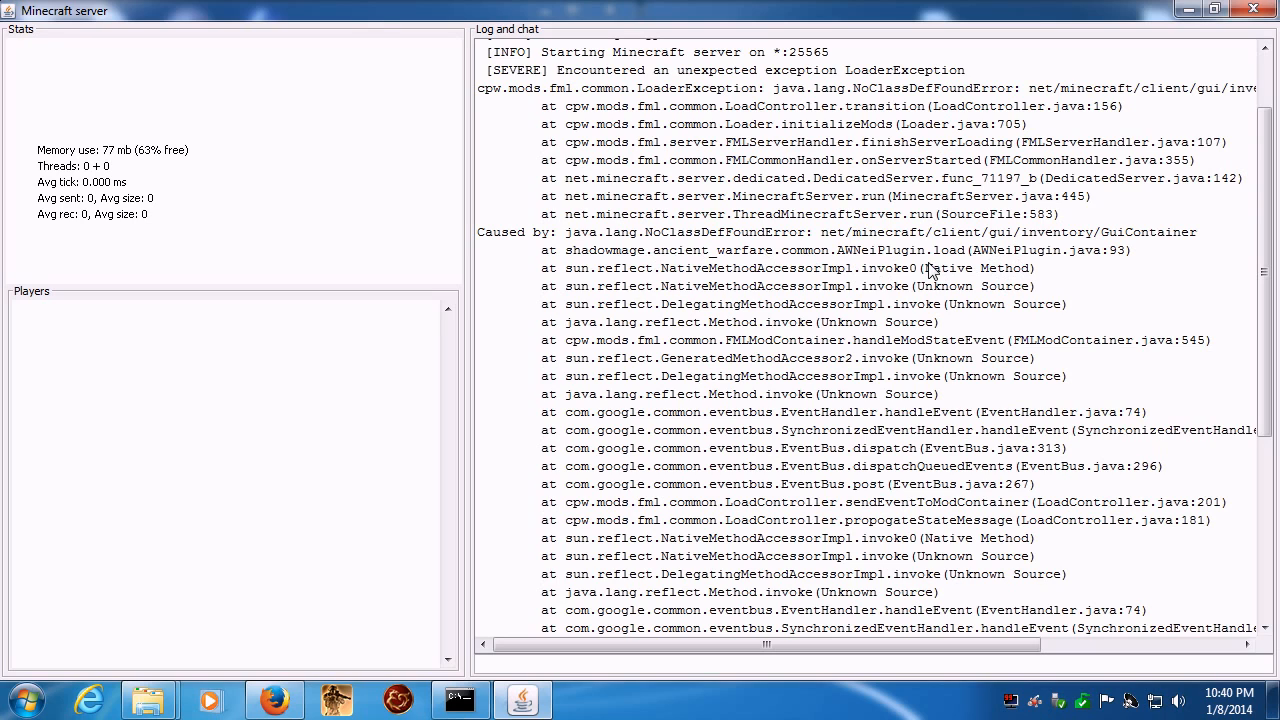
{"action": "scroll", "coordinate": [930, 270], "scroll_direction": "up", "scroll_amount": 2}
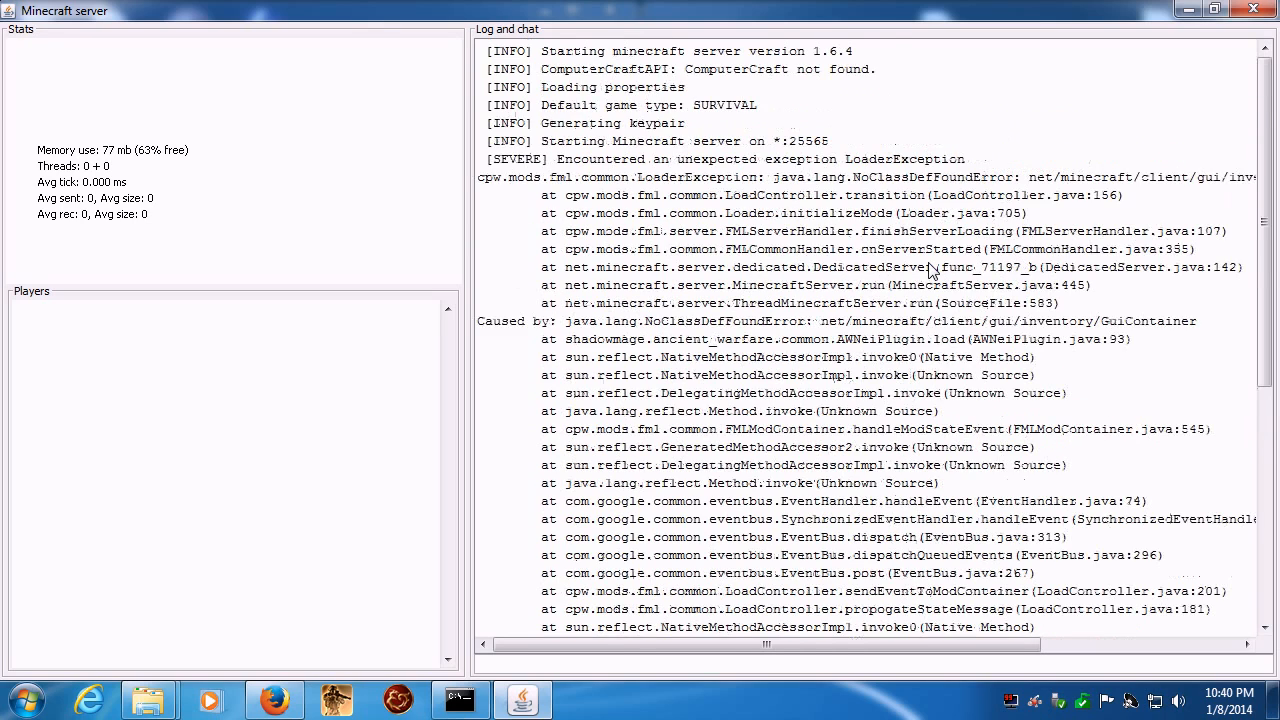
{"action": "scroll", "coordinate": [930, 270], "scroll_direction": "down", "scroll_amount": 2}
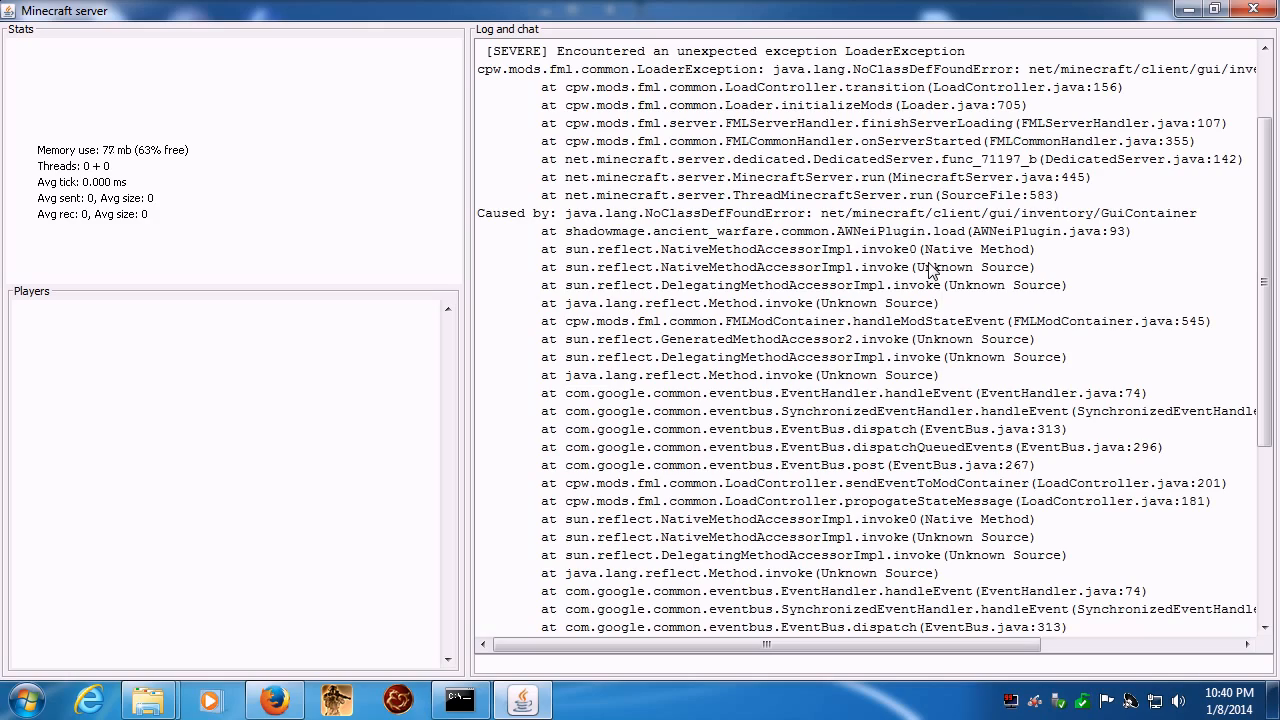
{"action": "left_click", "coordinate": [1253, 9]}
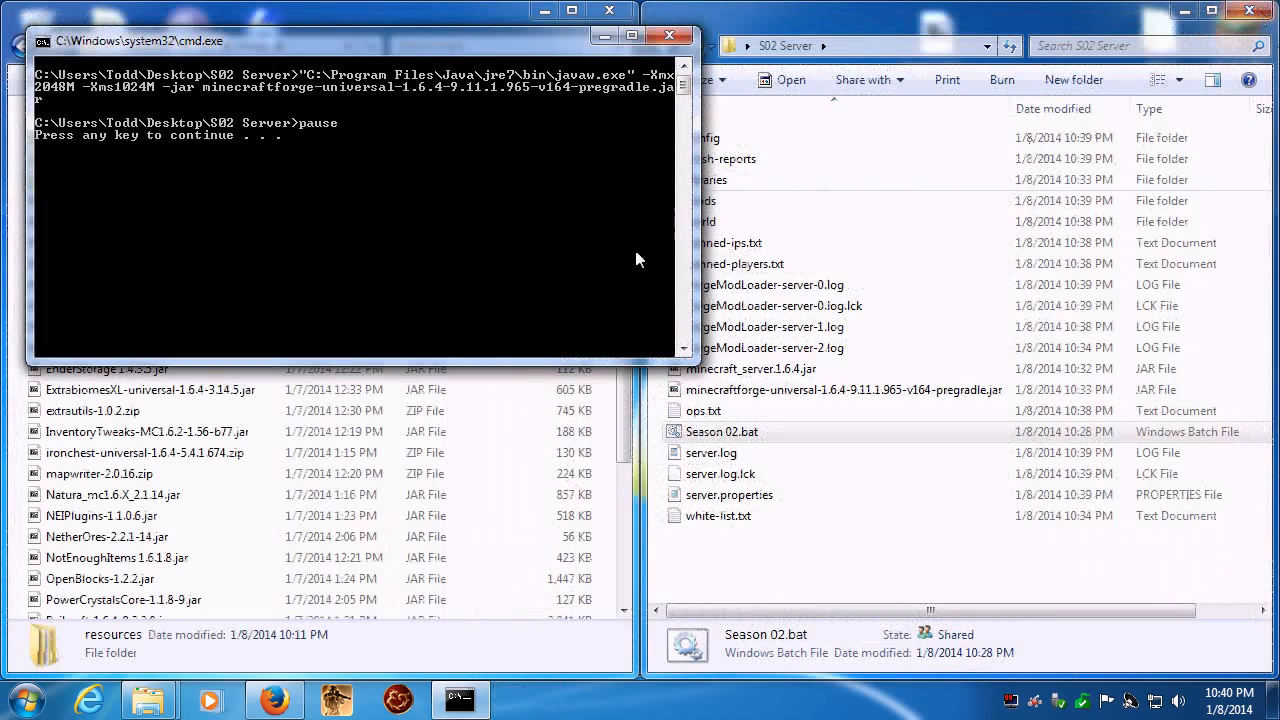
{"action": "key", "text": "Return"}
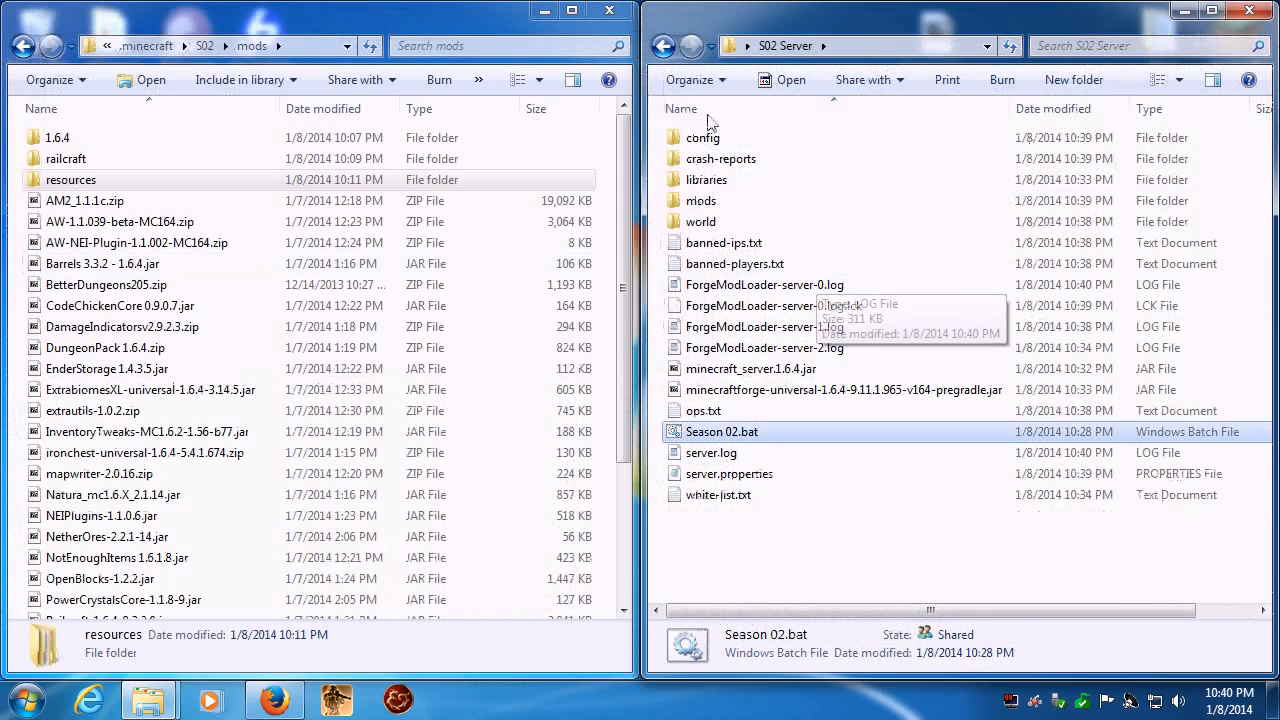
- Delete AW-NEI-Plugin-1.1.002-MC164.zip from the server's mods folder
{"action": "double_click", "coordinate": [701, 201]}
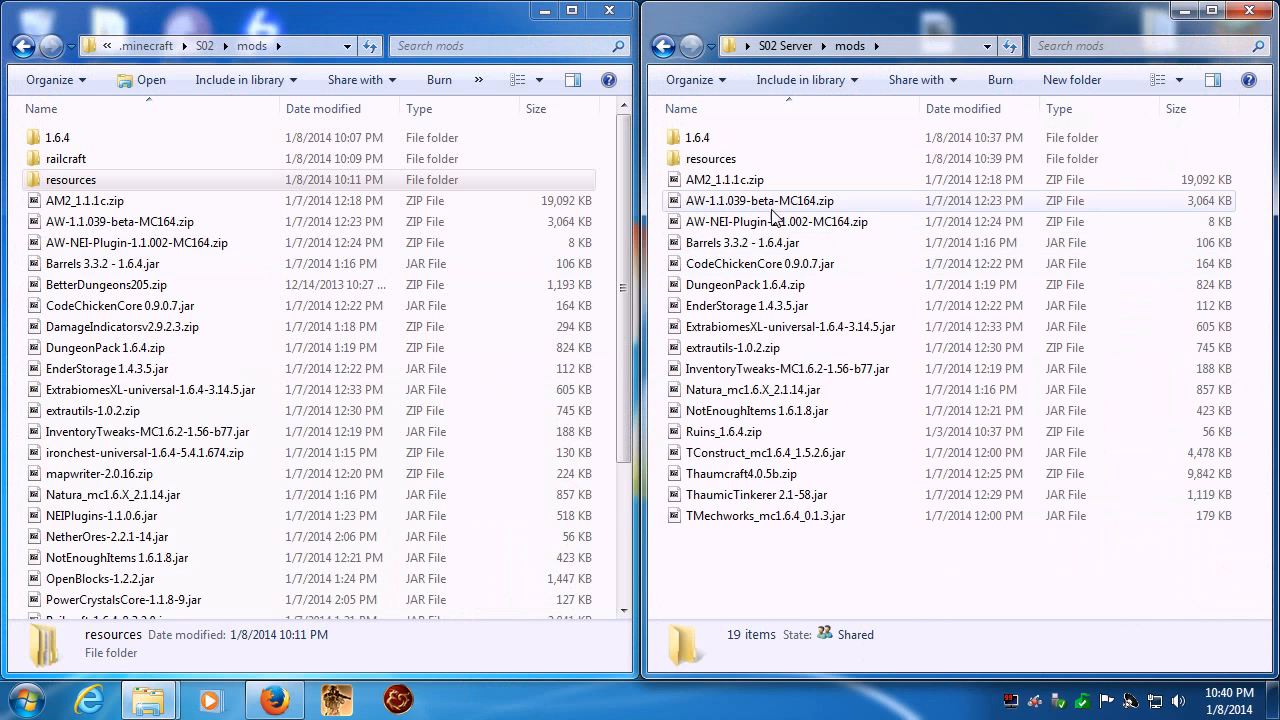
{"action": "right_click", "coordinate": [707, 226]}
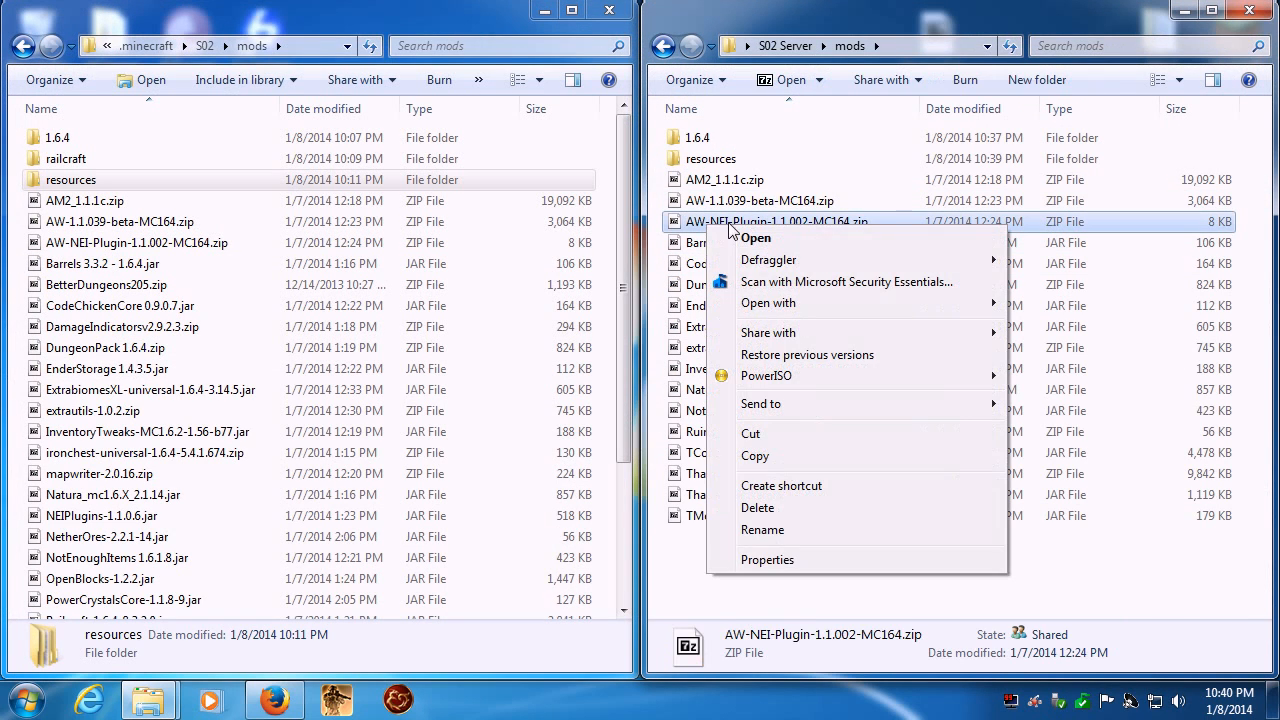
{"action": "left_click", "coordinate": [749, 506]}
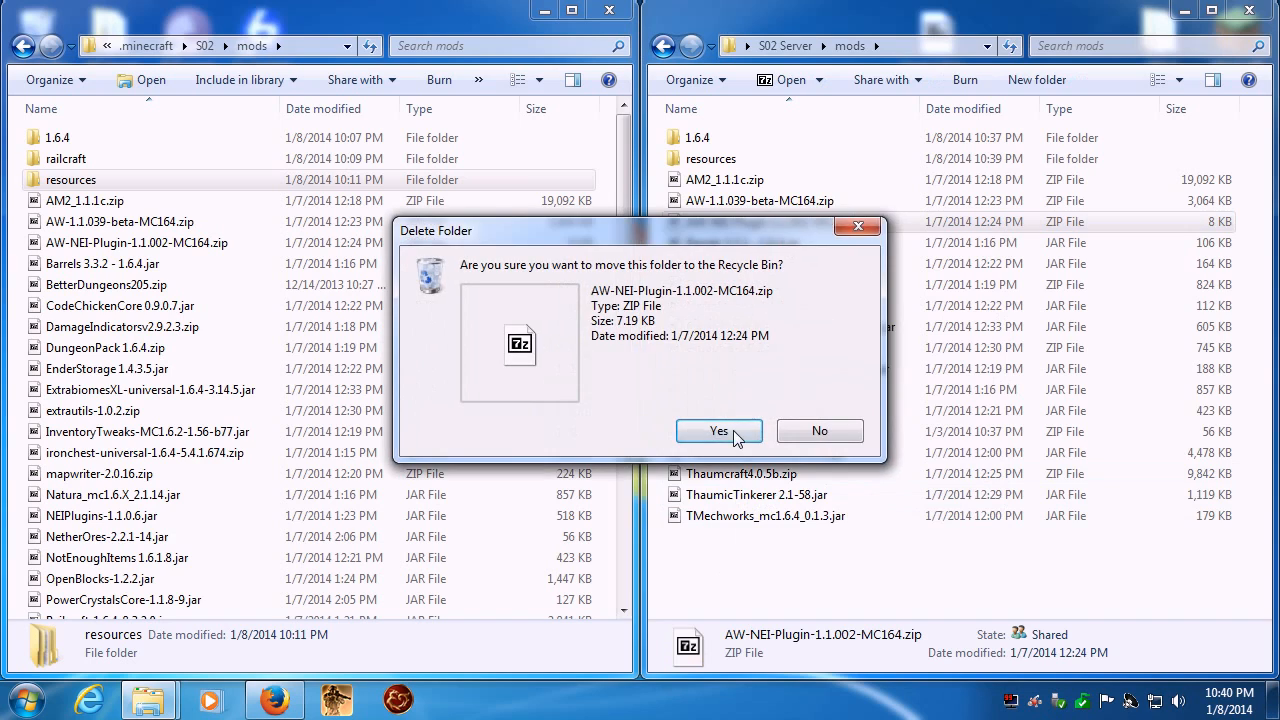
{"action": "left_click", "coordinate": [716, 431]}
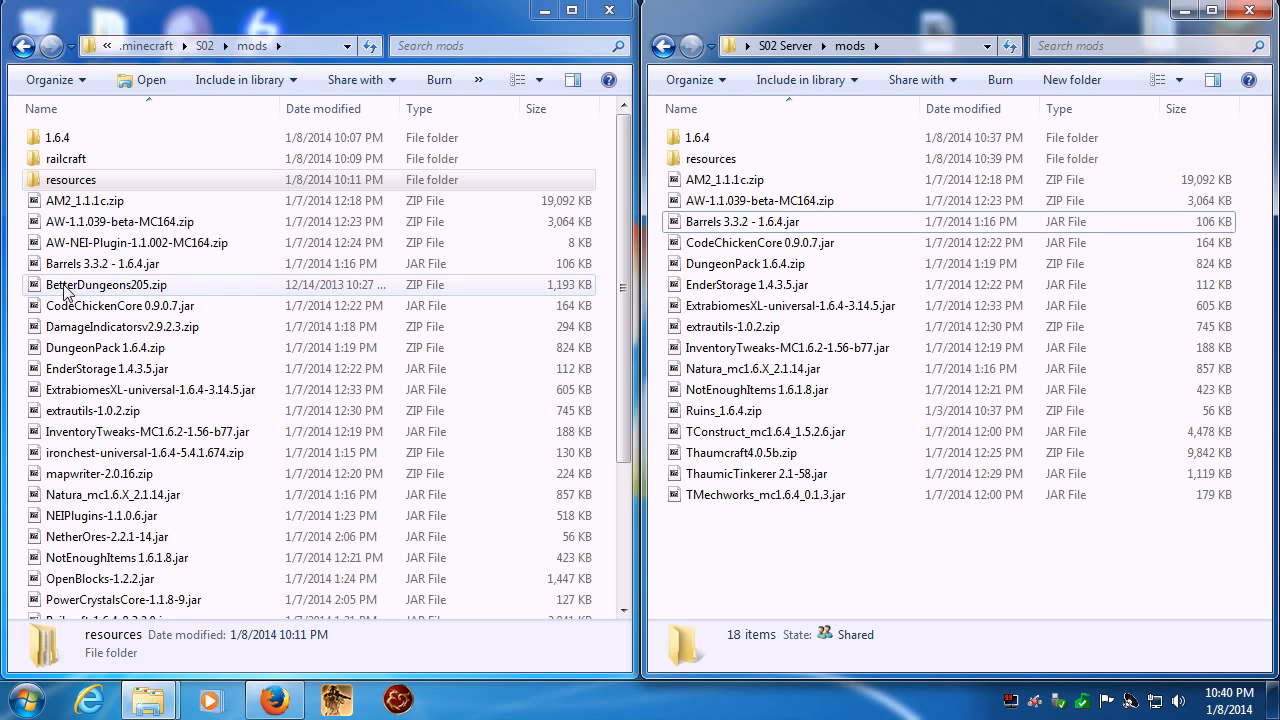
- Copy BetterDungeons205.zip into the server's mods folder and the client's Chocolate folder into the S02 Server folder
{"action": "left_click_drag", "start_coordinate": [64, 288], "coordinate": [892, 590]}
{"action": "left_click", "coordinate": [204, 45]}
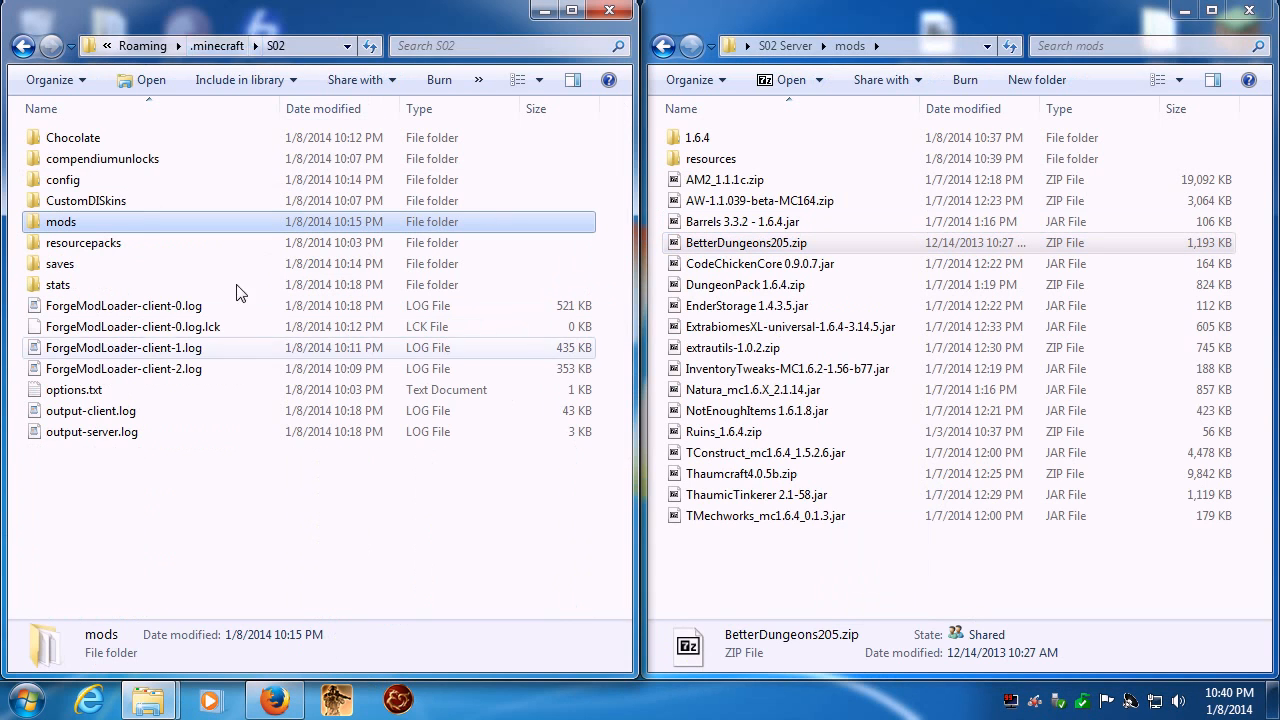
{"action": "left_click", "coordinate": [785, 45]}
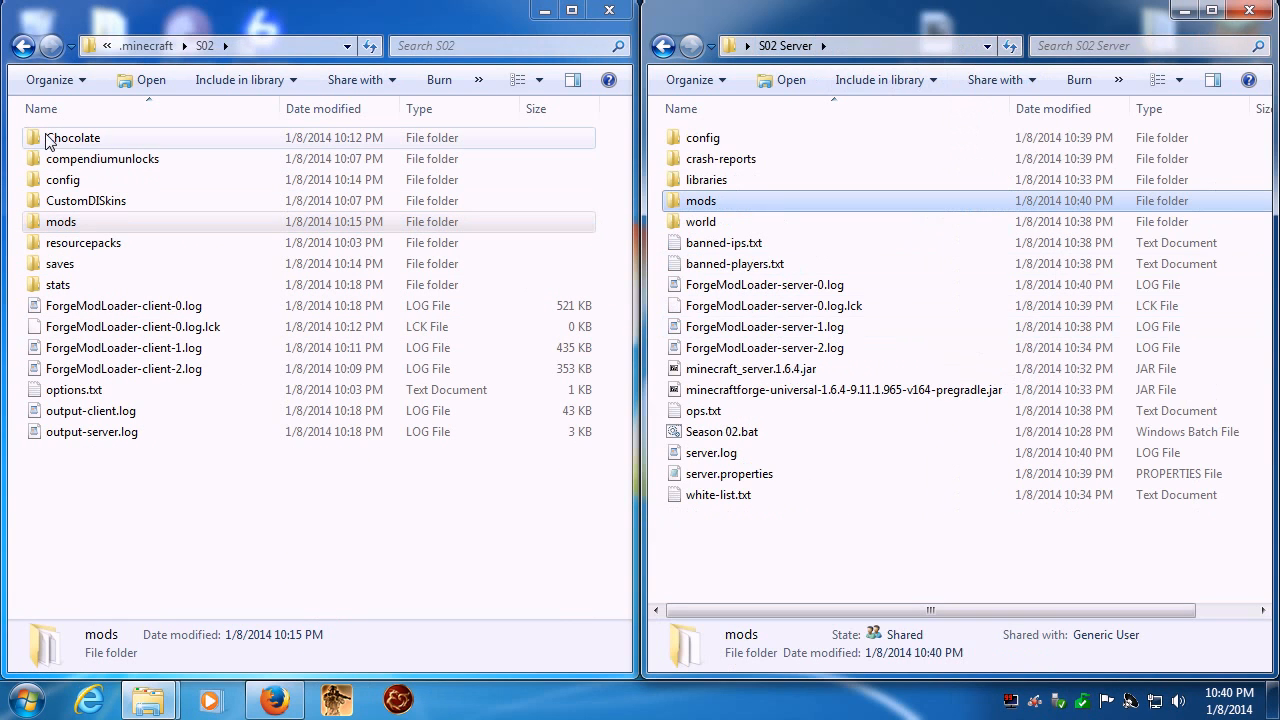
{"action": "left_click_drag", "start_coordinate": [35, 144], "coordinate": [912, 576]}
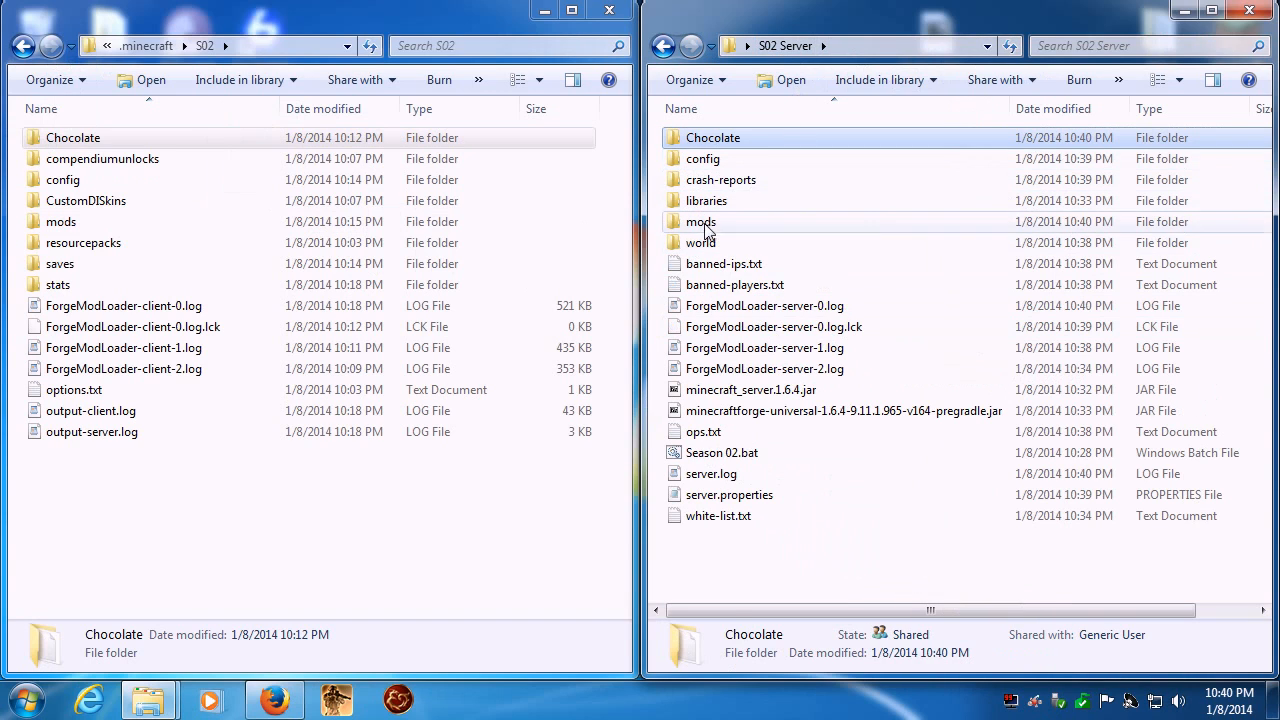
- Reopen both mods folders and copy ironchest-universal-1.6.4-5.4.1.674.zip and NEIPlugins-1.1.0.6.jar from the client to the server
{"action": "double_click", "coordinate": [700, 221]}
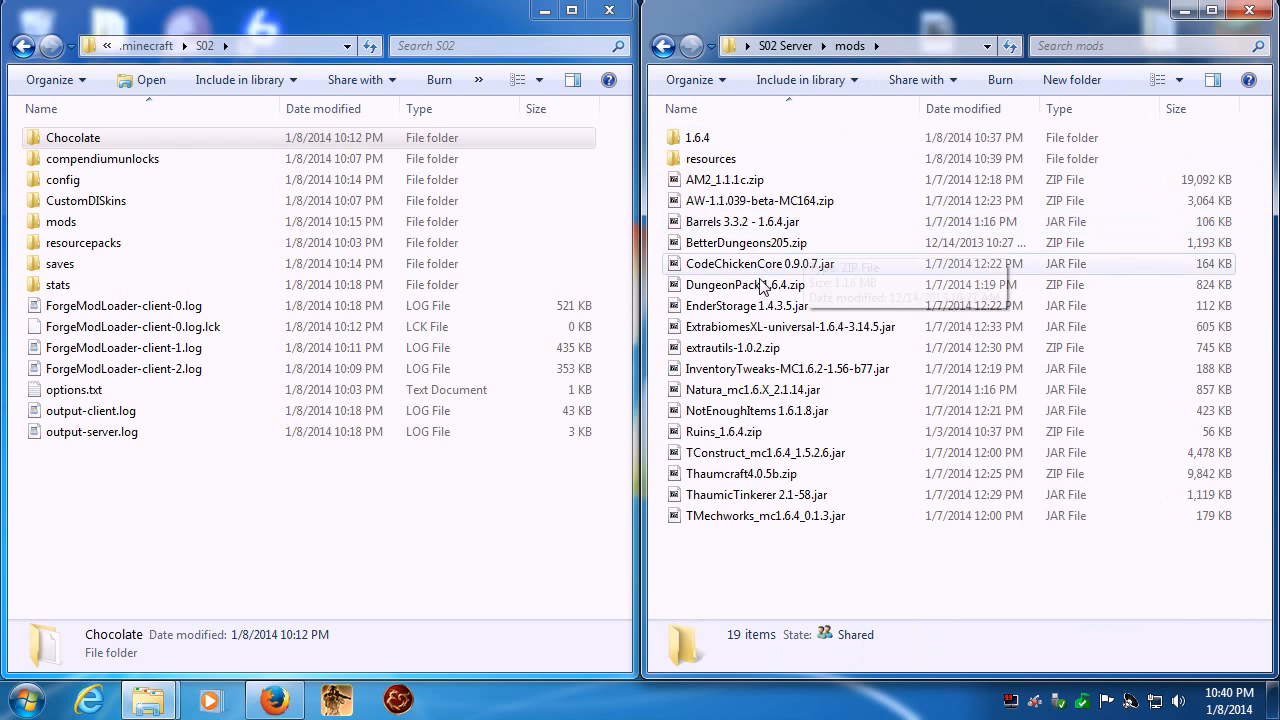
{"action": "double_click", "coordinate": [62, 221]}
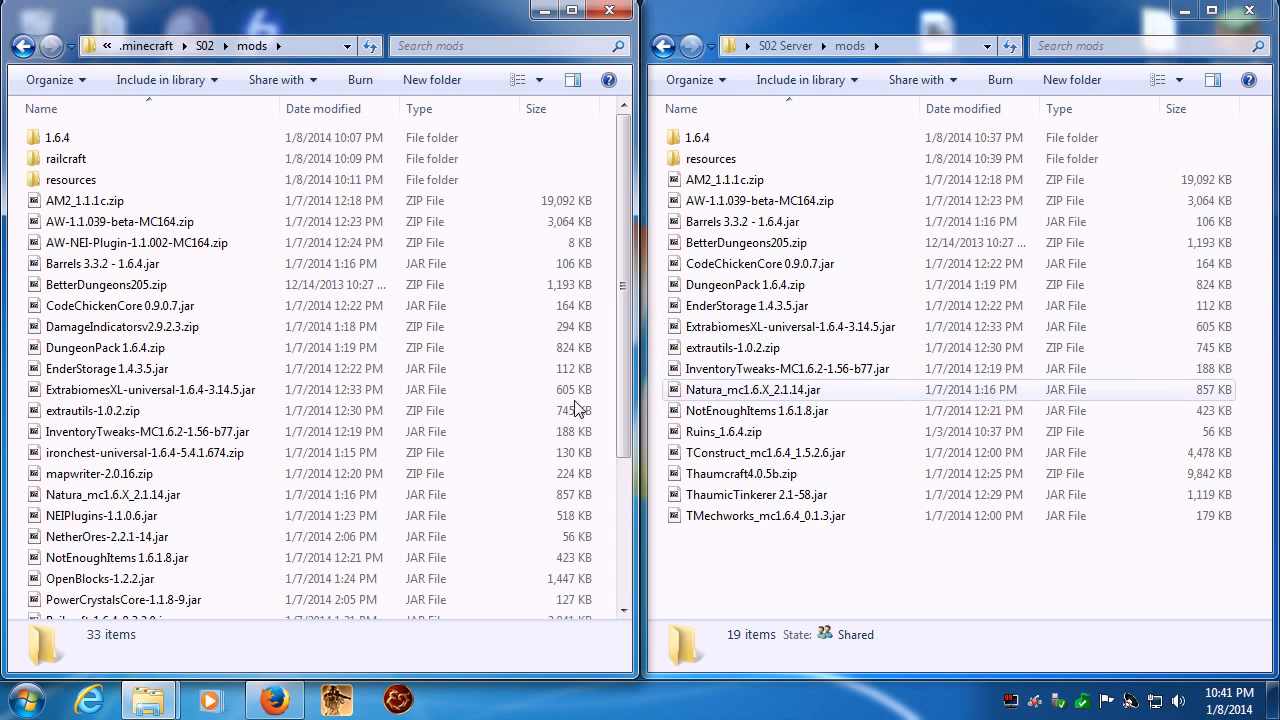
{"action": "left_click_drag", "start_coordinate": [55, 452], "coordinate": [930, 585]}
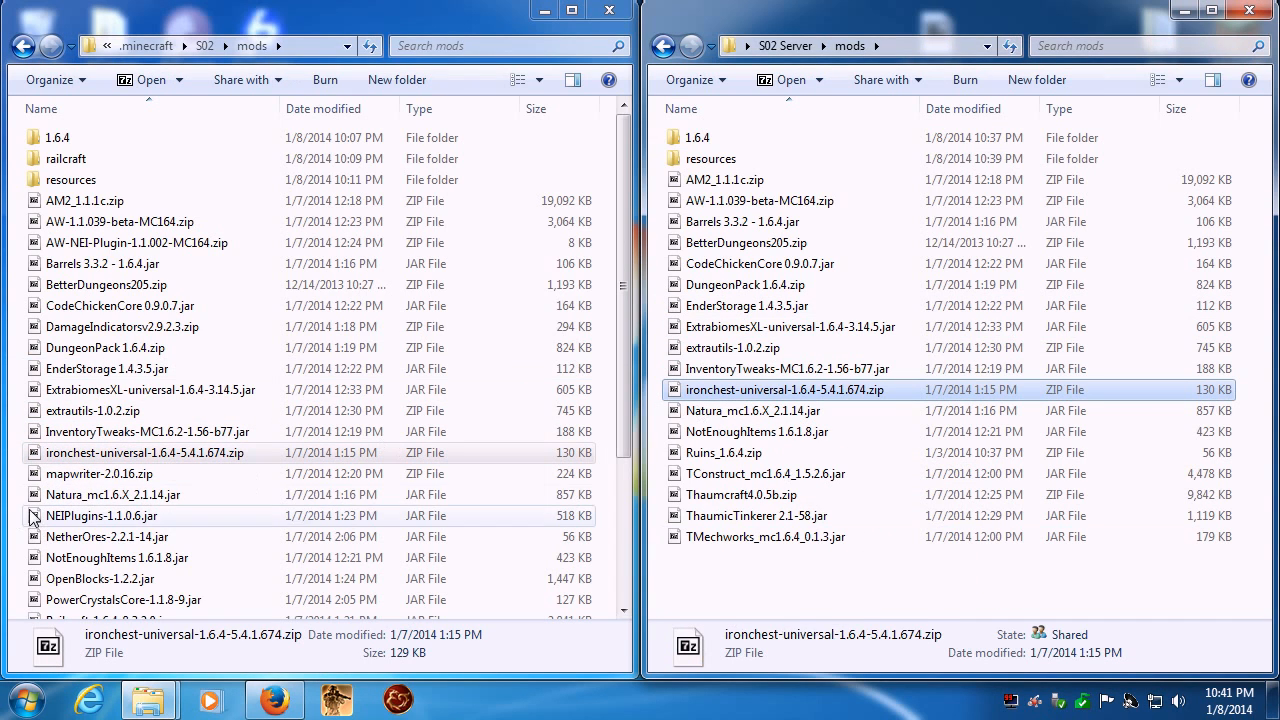
{"action": "left_click", "coordinate": [81, 497]}
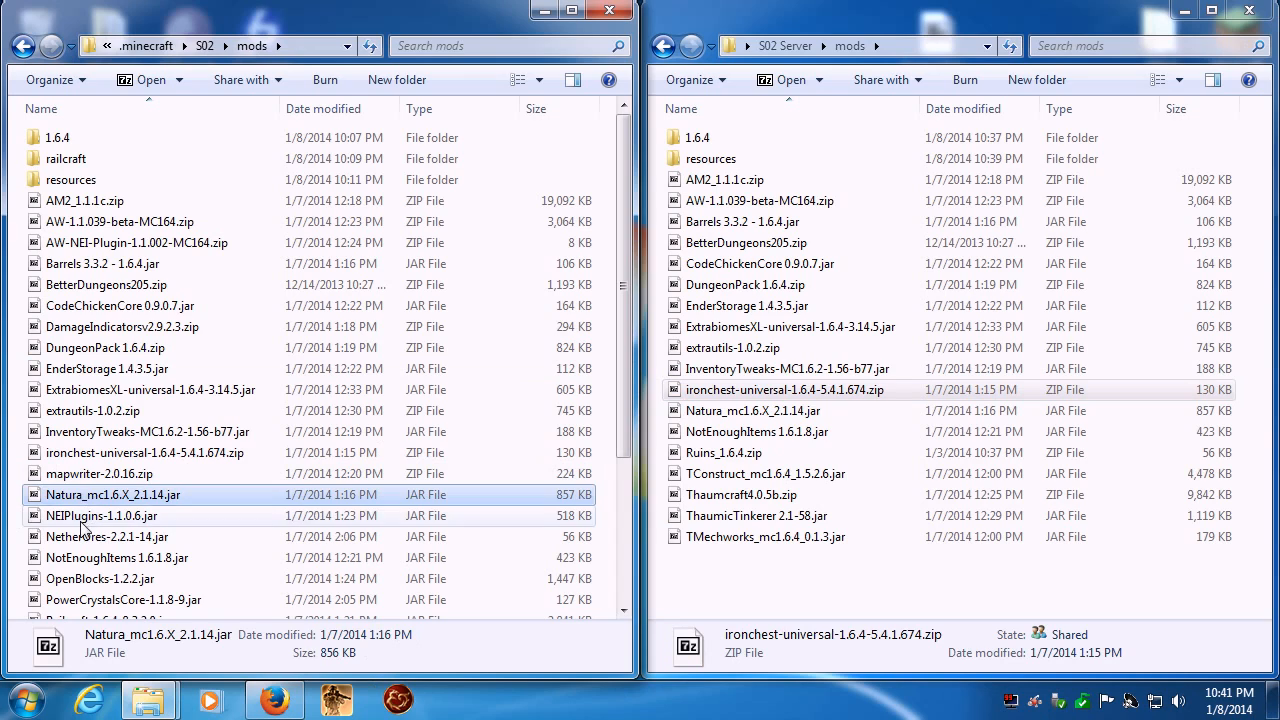
{"action": "left_click", "coordinate": [77, 518]}
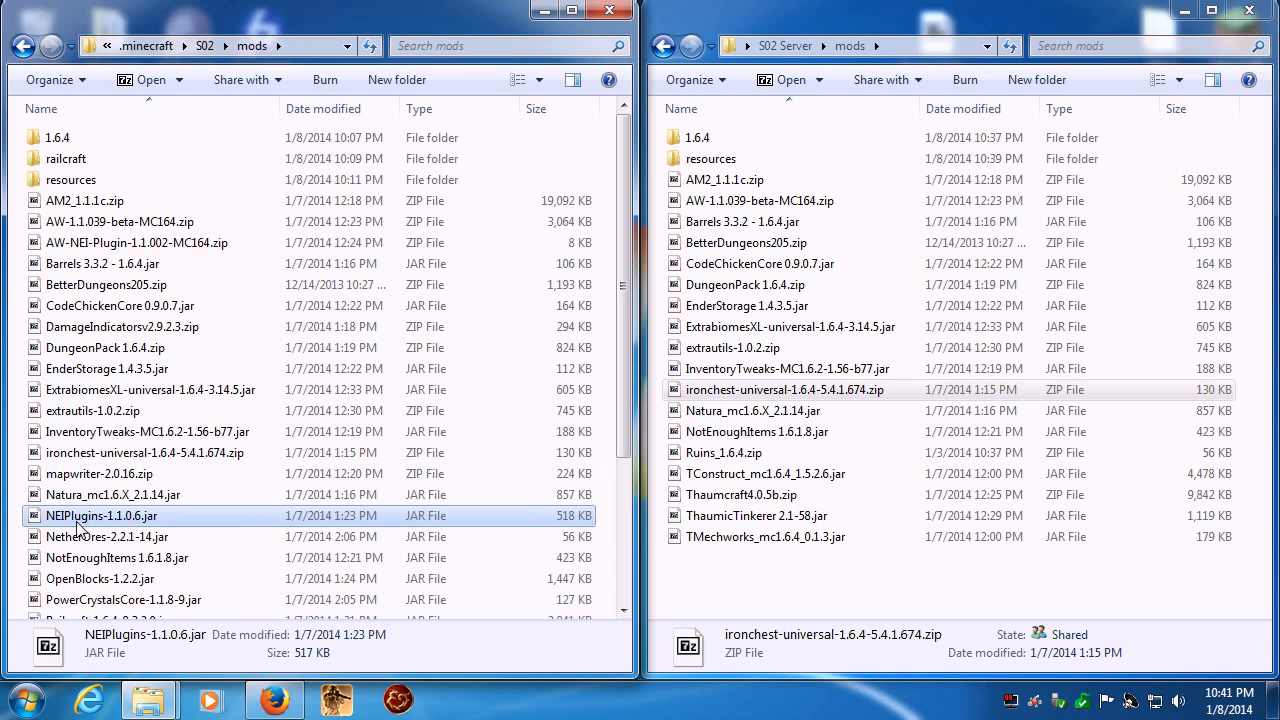
{"action": "left_click_drag", "start_coordinate": [252, 516], "coordinate": [845, 602]}
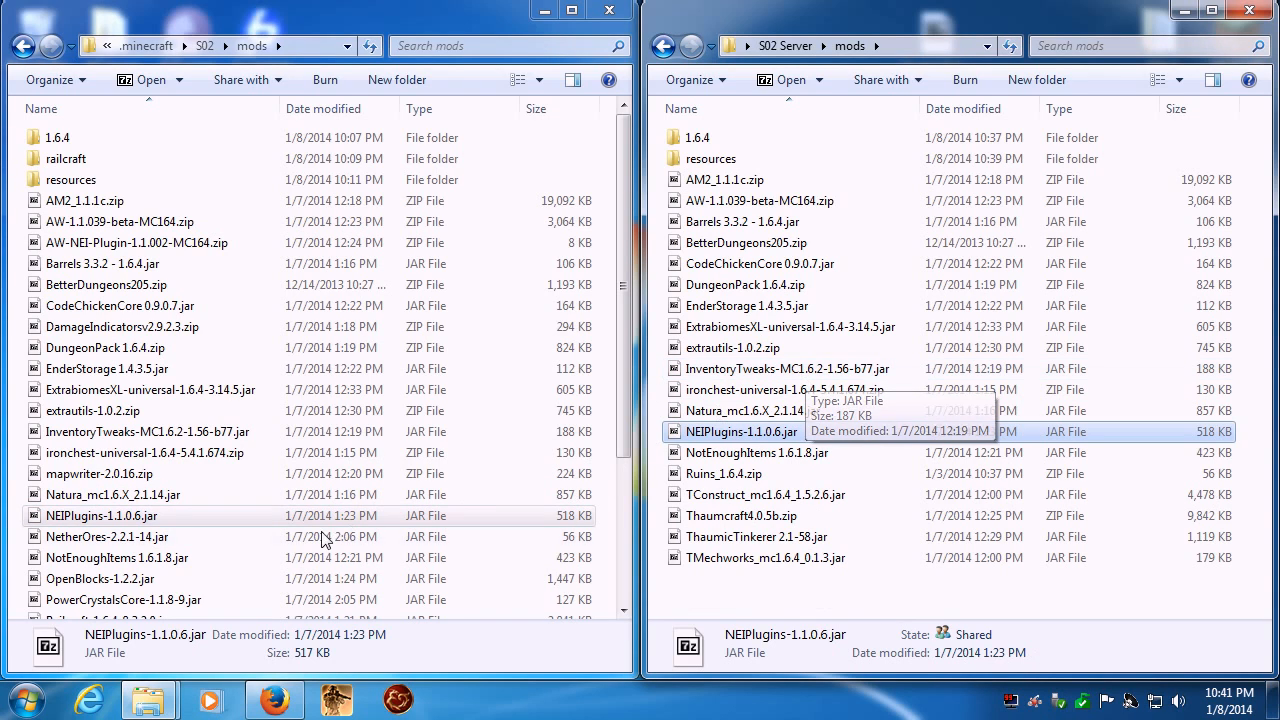
- Copy NetherOres-2.2.1-14.jar and PowerCrystalsCore-1.1.8-9.jar into the server's mods folder
{"action": "left_click", "coordinate": [225, 543]}
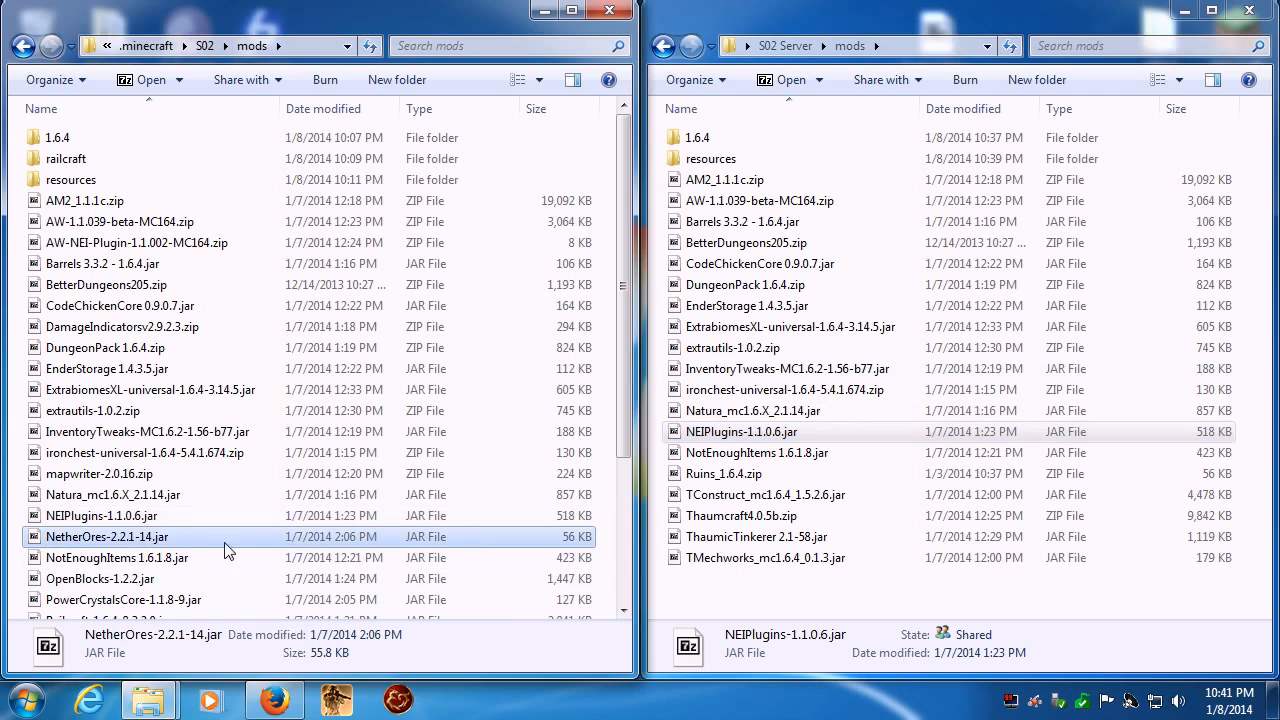
{"action": "left_click_drag", "start_coordinate": [45, 545], "coordinate": [831, 604]}
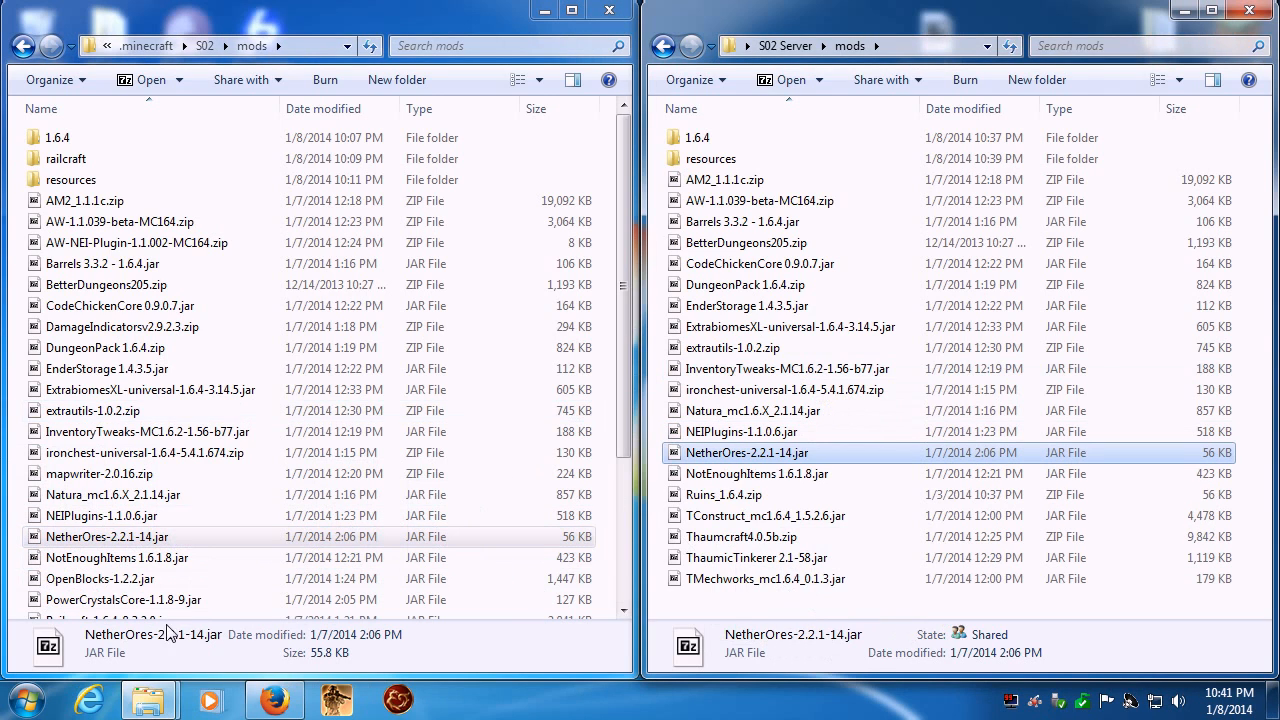
{"action": "left_click_drag", "start_coordinate": [45, 604], "coordinate": [890, 611]}
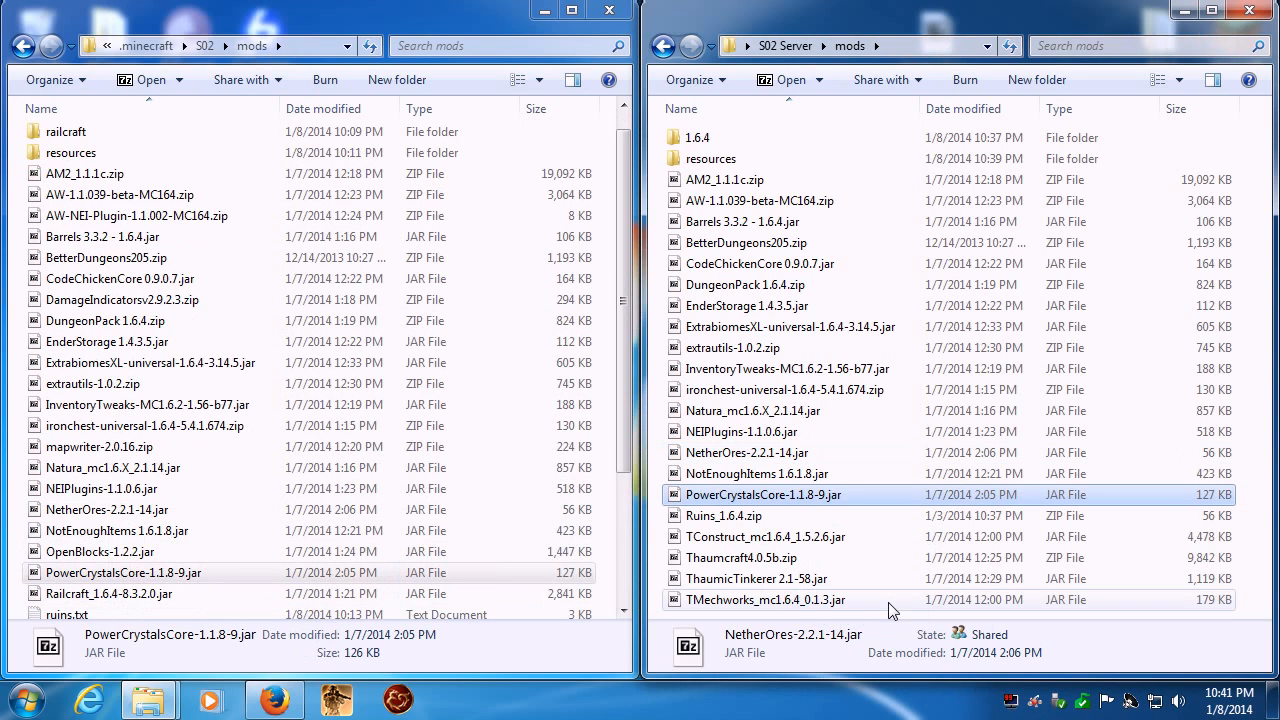
- Test-start the server with Season 02.bat from the S02 Server folder in a maximized window, and close the console after shutdown
{"action": "left_click", "coordinate": [785, 45]}
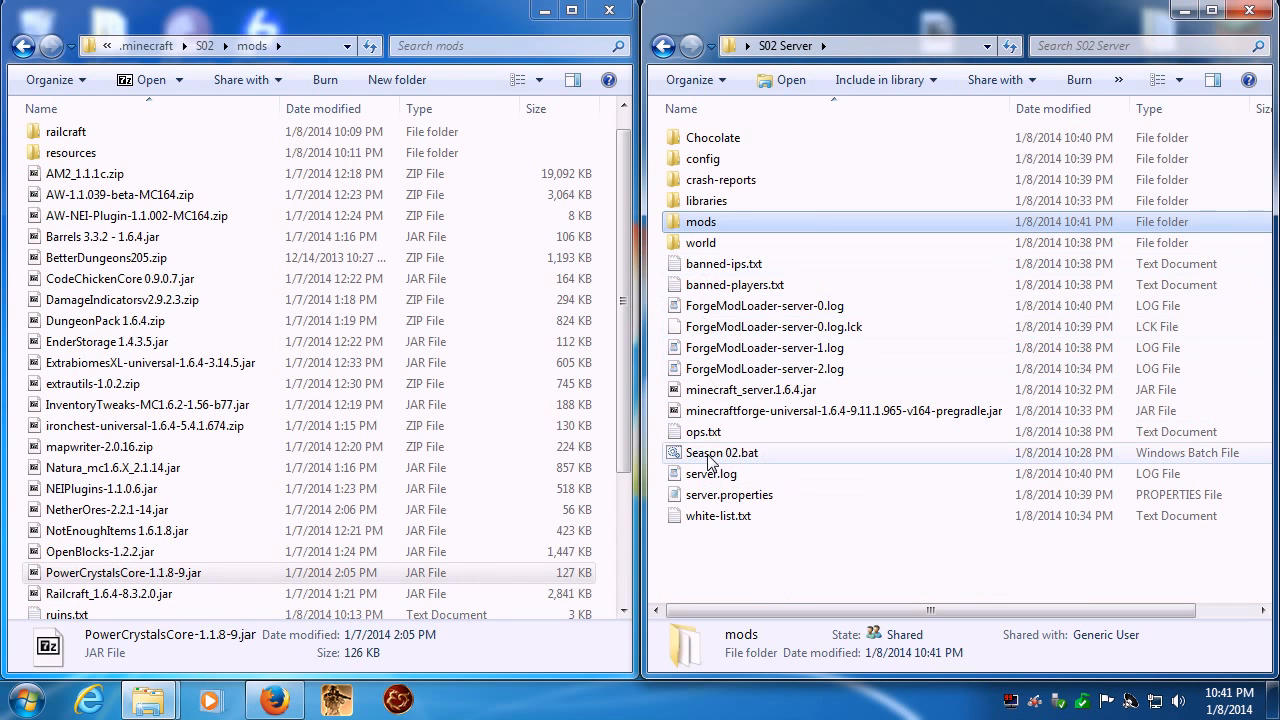
{"action": "double_click", "coordinate": [745, 452]}
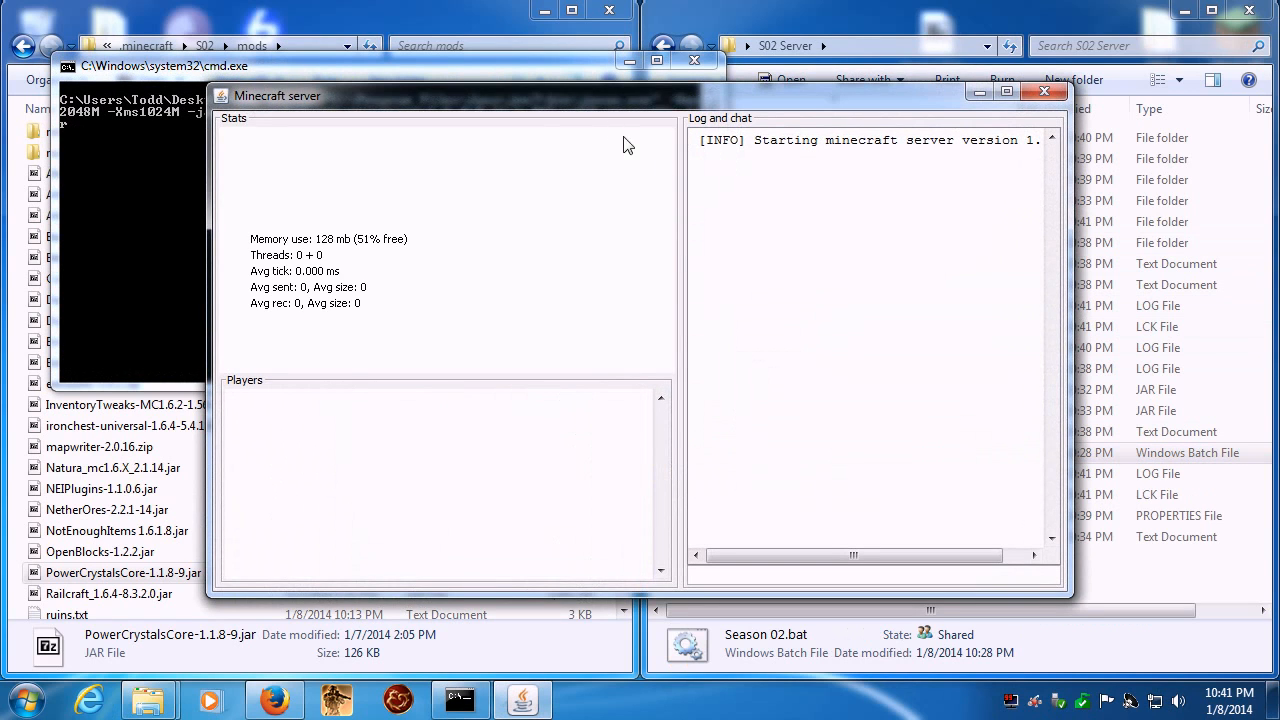
{"action": "left_click", "coordinate": [1006, 91]}
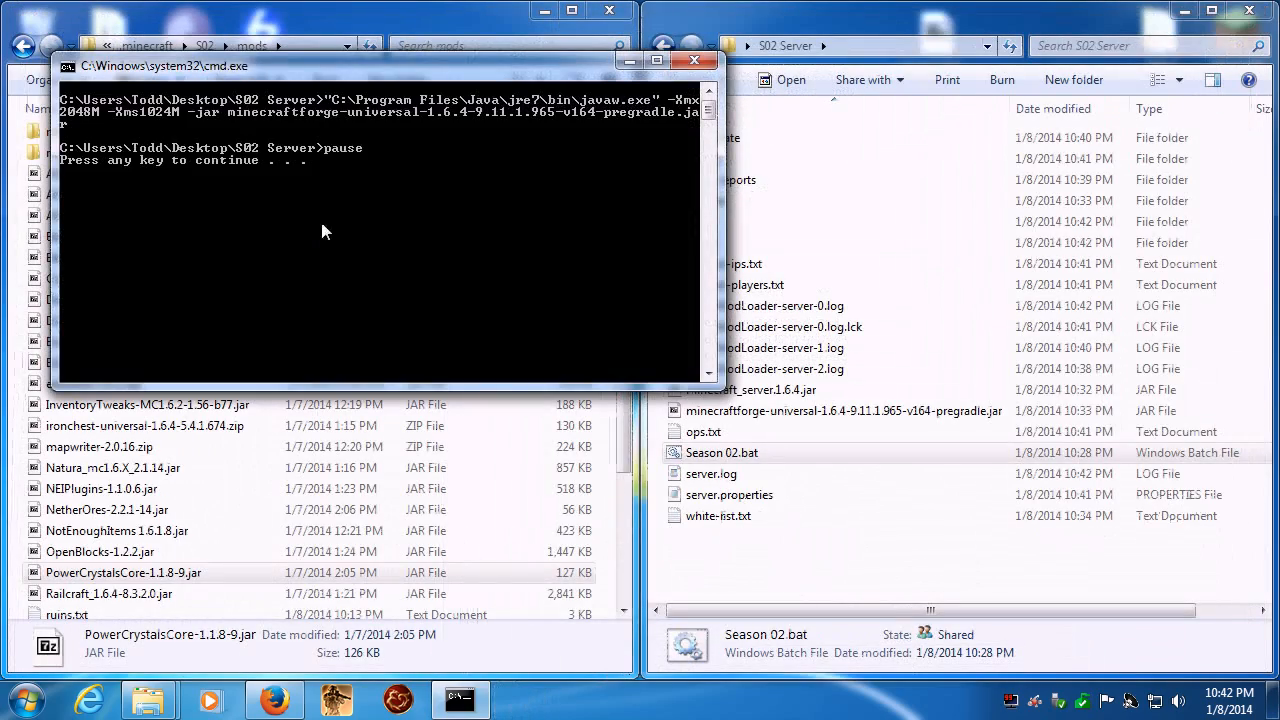
{"action": "key", "text": "Return"}
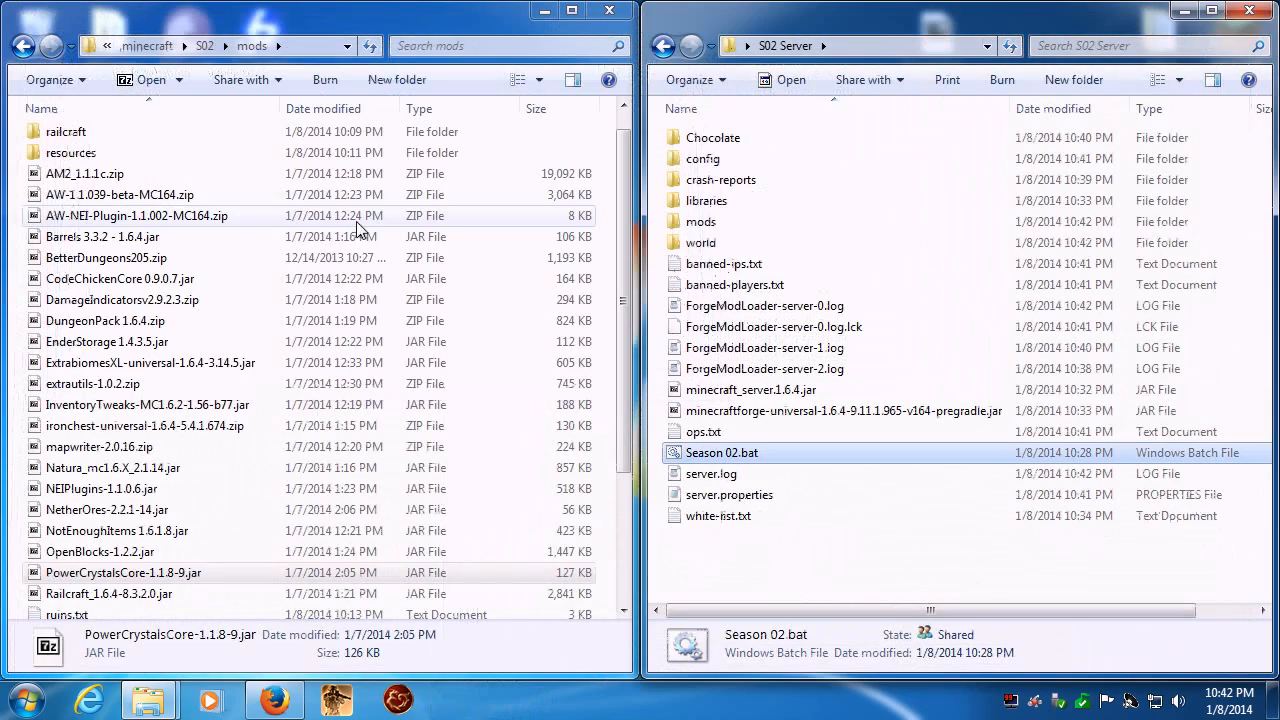
- Reopen the server's mods folder and copy OpenBlocks-1.2.2.jar and Railcraft_1.6.4-8.3.2.0.jar into it
{"action": "double_click", "coordinate": [700, 222]}
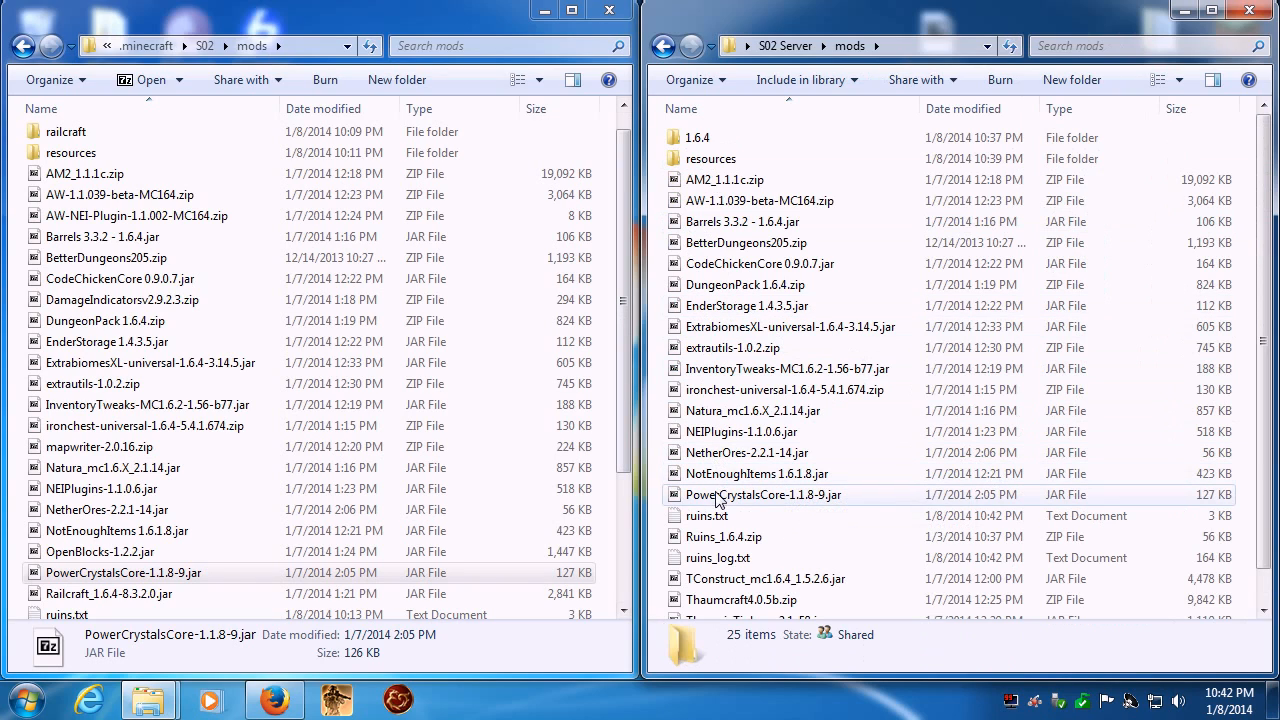
{"action": "left_click", "coordinate": [716, 455]}
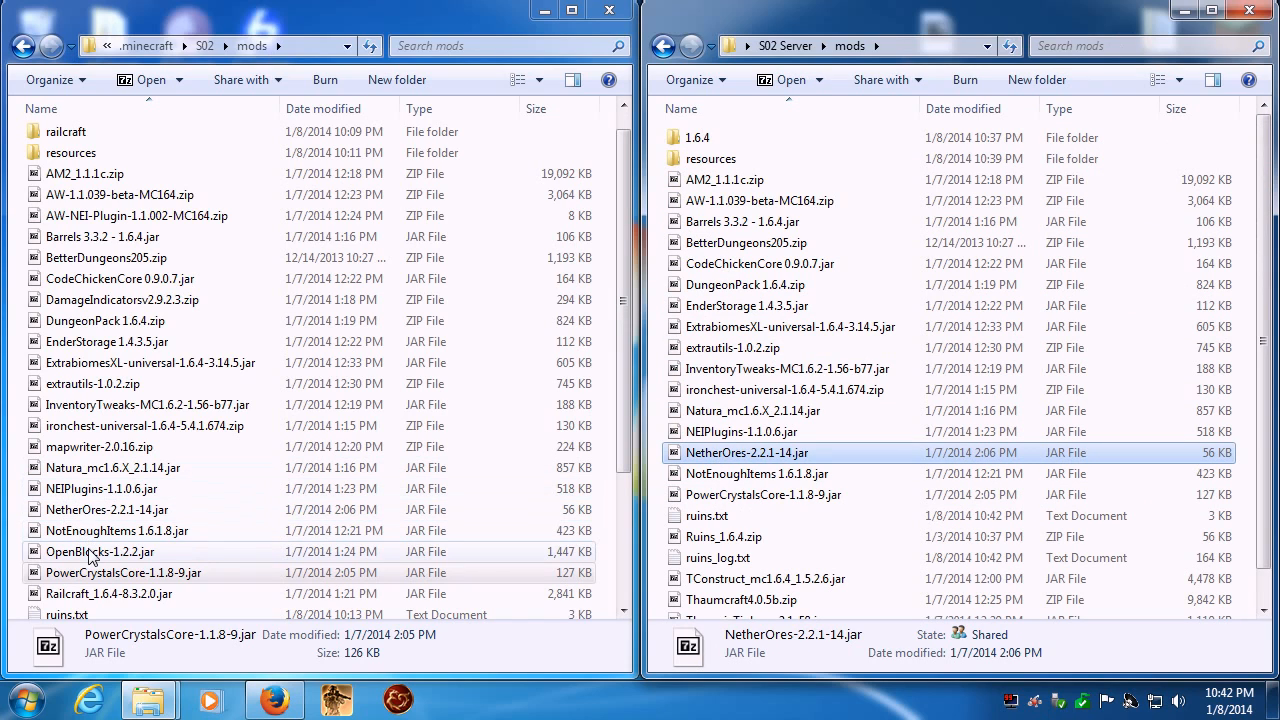
{"action": "left_click_drag", "start_coordinate": [90, 557], "coordinate": [1172, 594]}
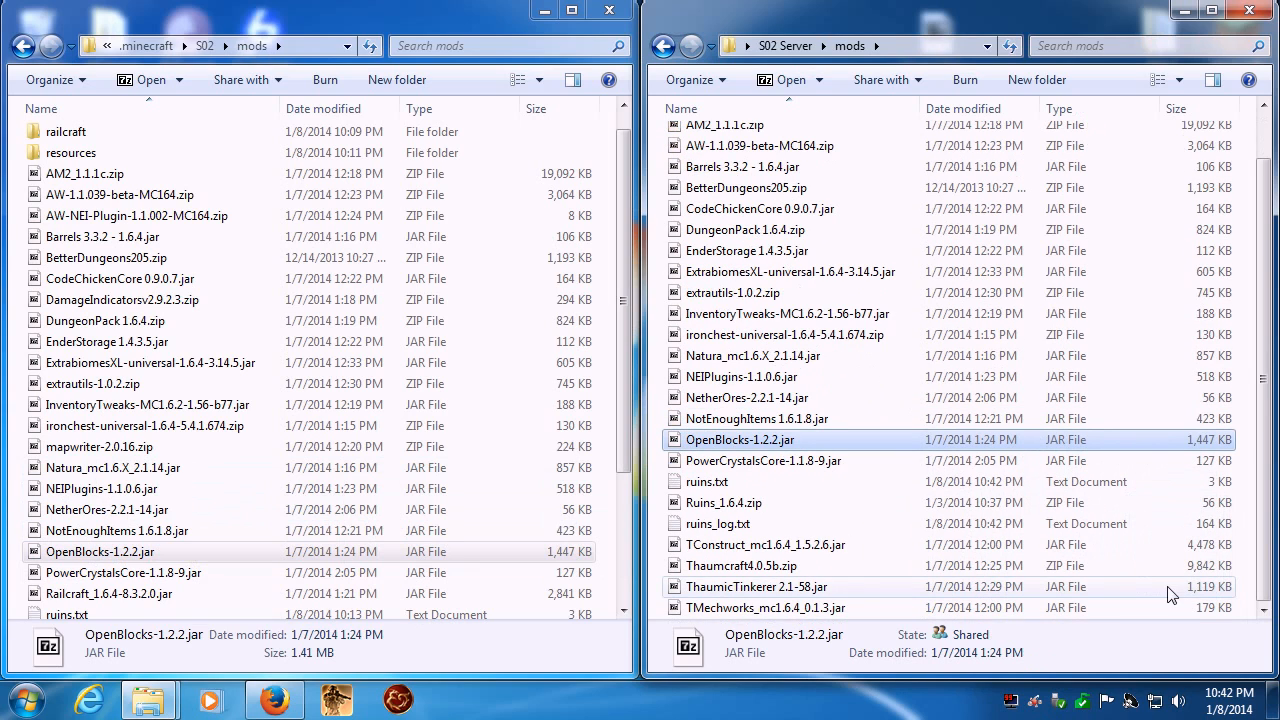
{"action": "left_click", "coordinate": [80, 596]}
{"action": "left_click_drag", "start_coordinate": [80, 598], "coordinate": [1190, 545]}
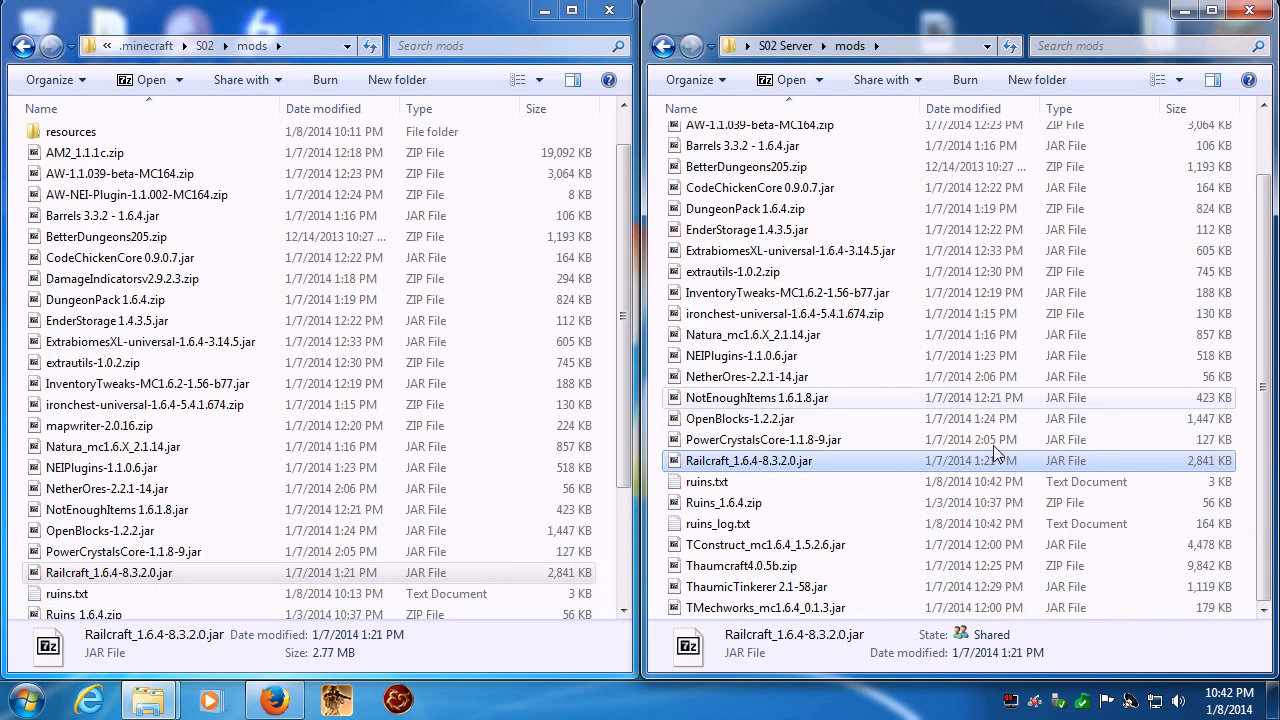
- Copy SpecialMobs 2.6 for MC 1.6.2.zip from the client mods into the server's mods folder
{"action": "left_click", "coordinate": [66, 594]}
{"action": "scroll", "coordinate": [420, 483], "scroll_direction": "down", "scroll_amount": 3}
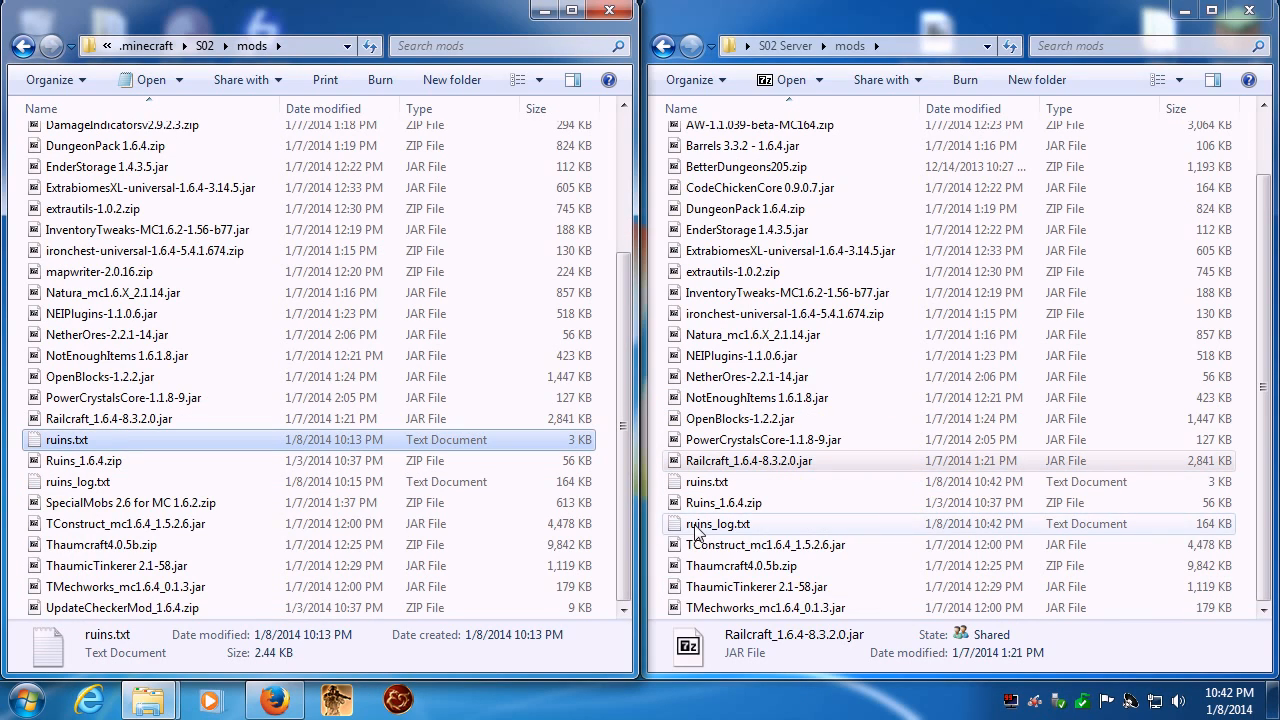
{"action": "left_click_drag", "start_coordinate": [77, 510], "coordinate": [1190, 530]}
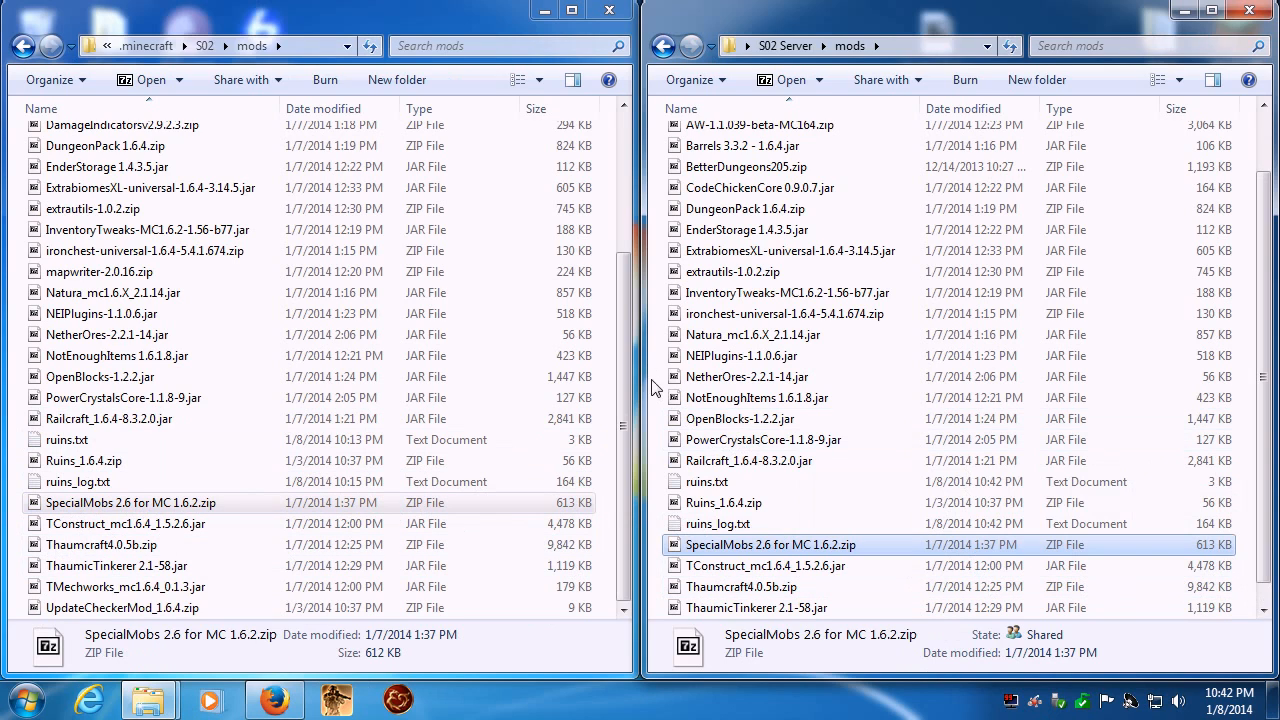
- Copy UpdateCheckerMod_1.6.4.zip from the client mods into the server's mods folder
{"action": "left_click", "coordinate": [628, 398]}
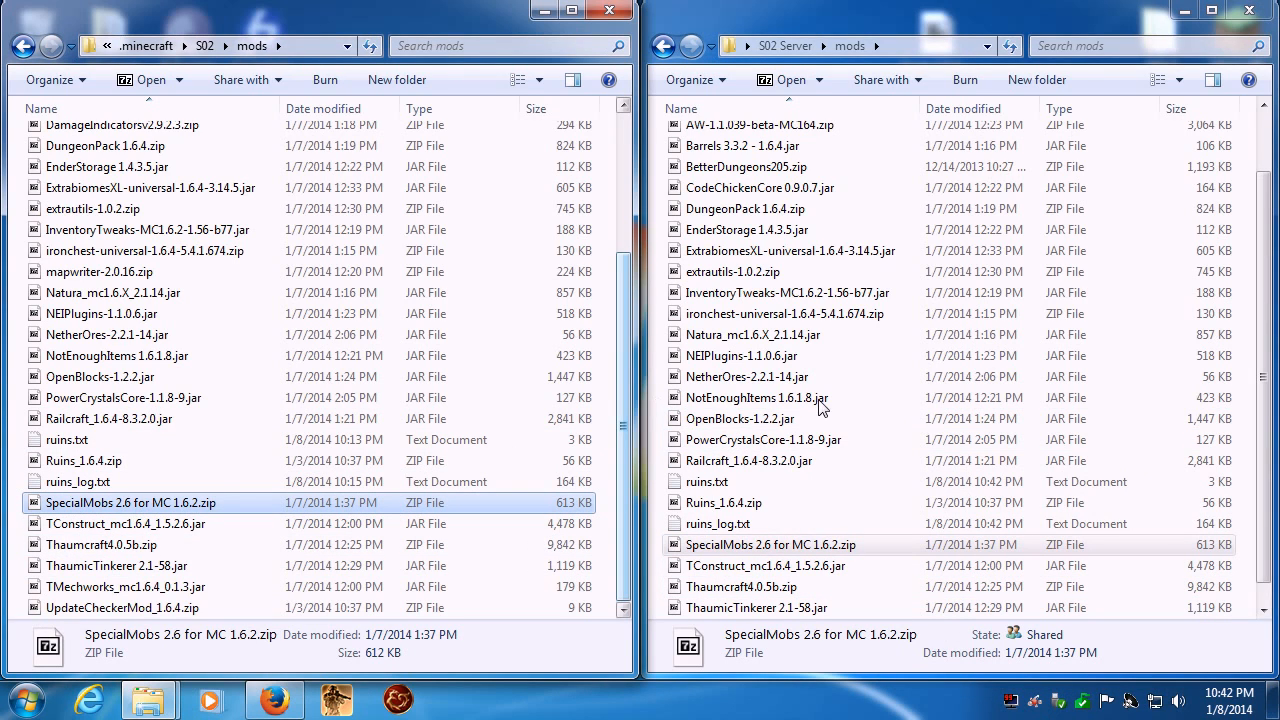
{"action": "left_click_drag", "start_coordinate": [1265, 410], "coordinate": [1265, 428]}
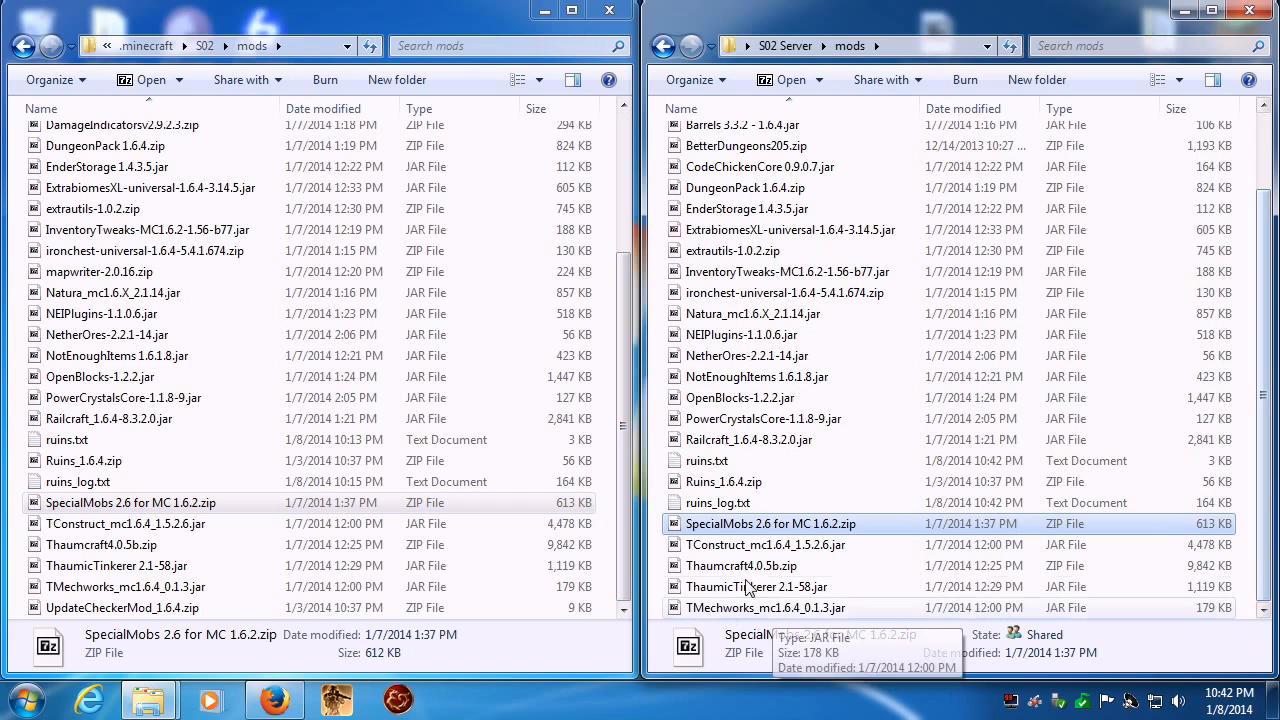
{"action": "left_click", "coordinate": [762, 525]}
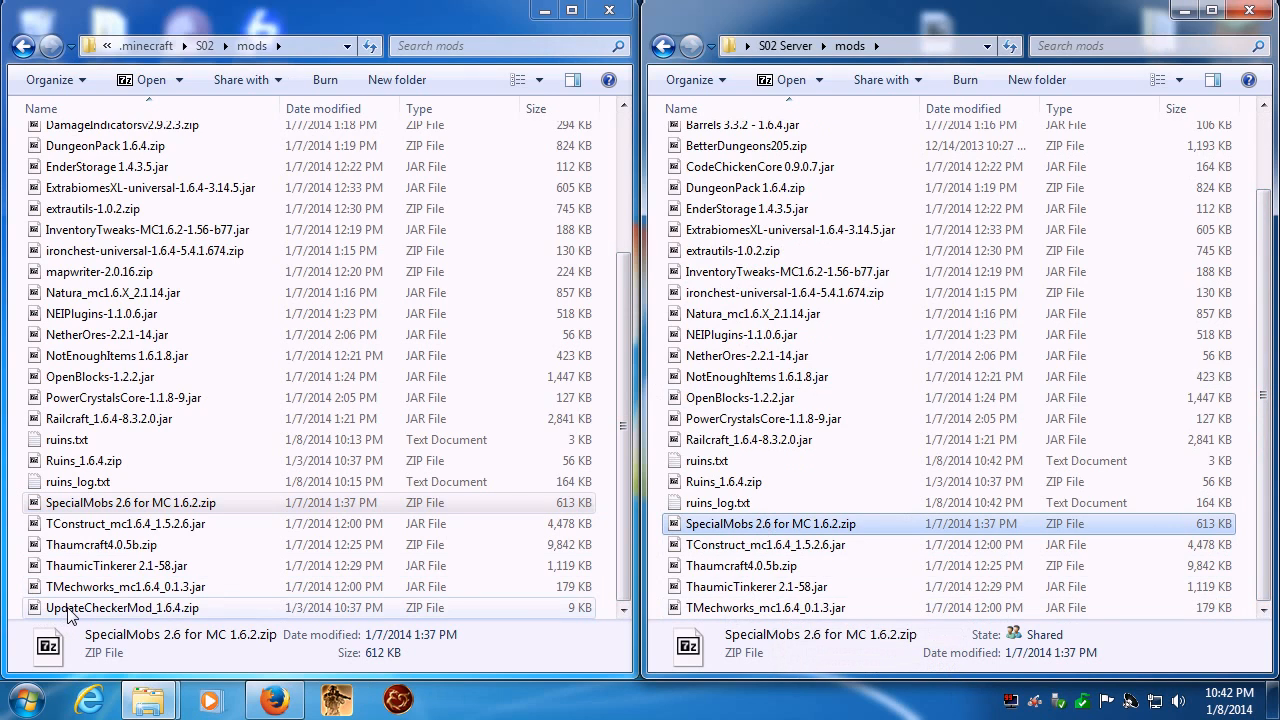
{"action": "left_click_drag", "start_coordinate": [80, 608], "coordinate": [1097, 606]}
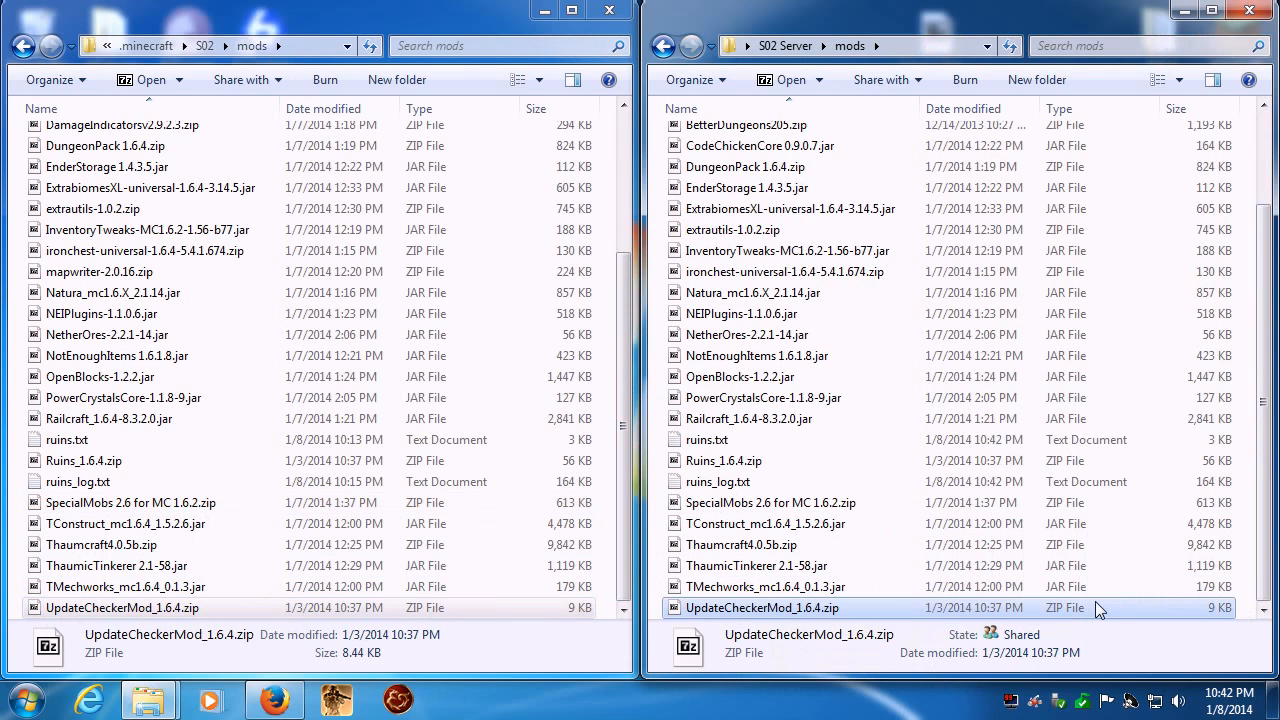
- Reopen the server's mods folder from S02 Server and look through both the server and client mod lists
{"action": "left_click", "coordinate": [785, 46]}
{"action": "double_click", "coordinate": [760, 222]}
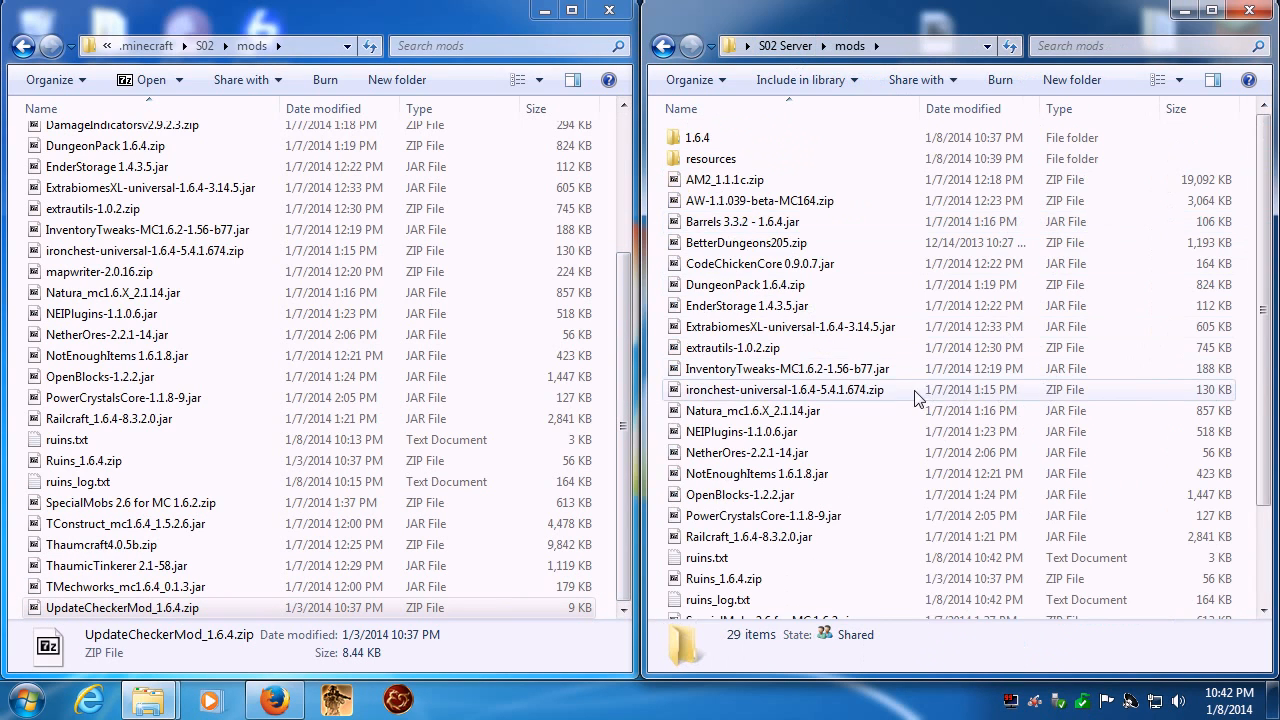
{"action": "scroll", "coordinate": [880, 390], "scroll_direction": "down", "scroll_amount": 3}
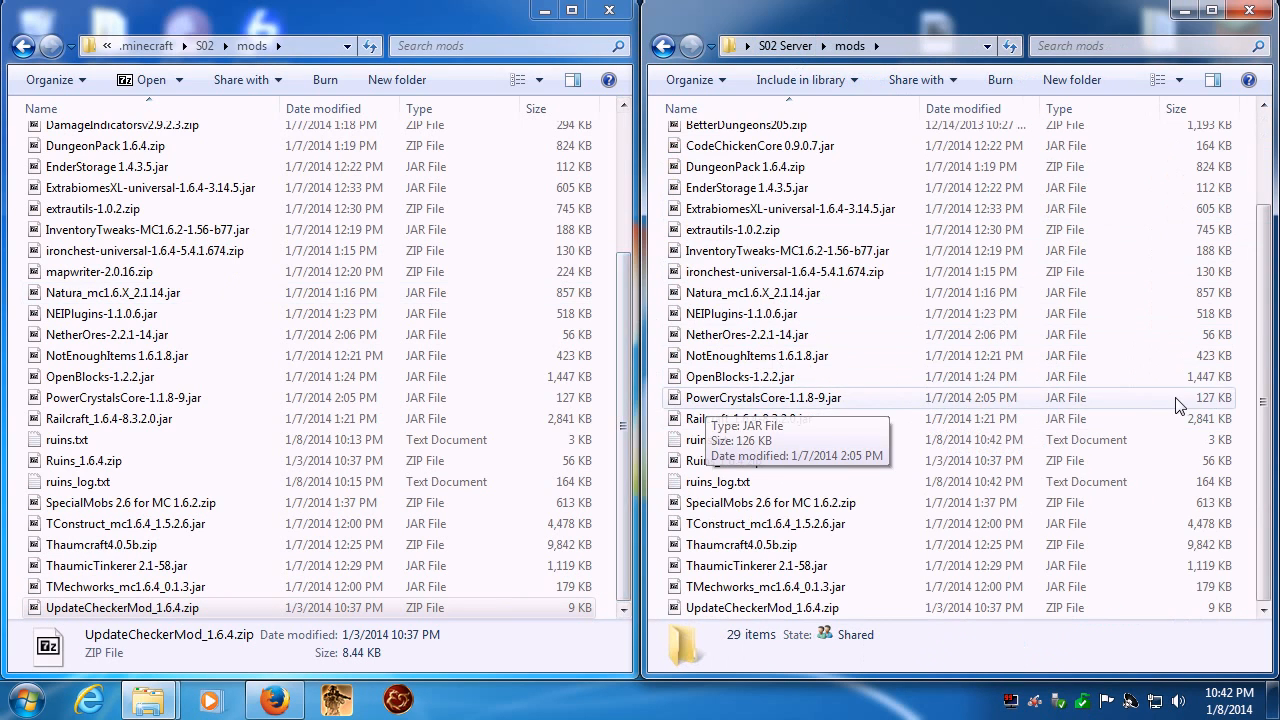
{"action": "scroll", "coordinate": [1180, 405], "scroll_direction": "up", "scroll_amount": 2}
{"action": "left_click_drag", "start_coordinate": [624, 330], "coordinate": [624, 208]}
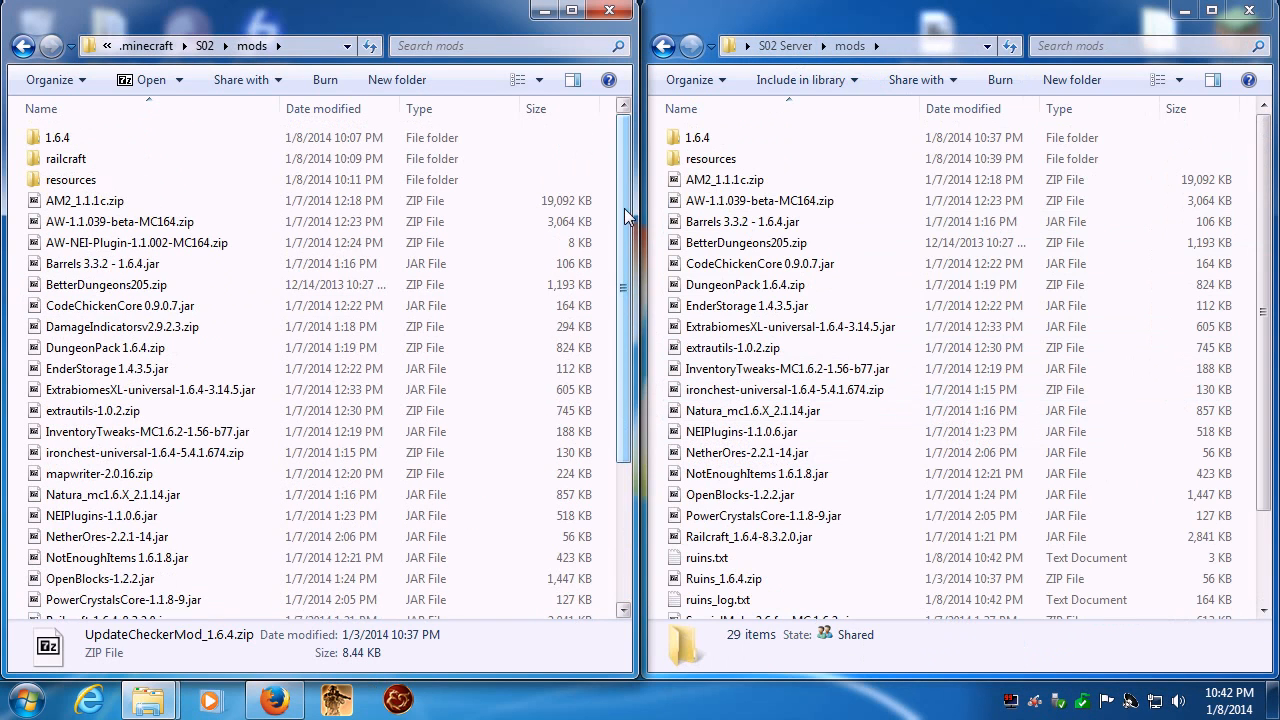
- Test-start the server with Season 02.bat in a maximized window, shut it down with the stop command, and close the console
{"action": "left_click", "coordinate": [786, 46]}
{"action": "double_click", "coordinate": [697, 459]}
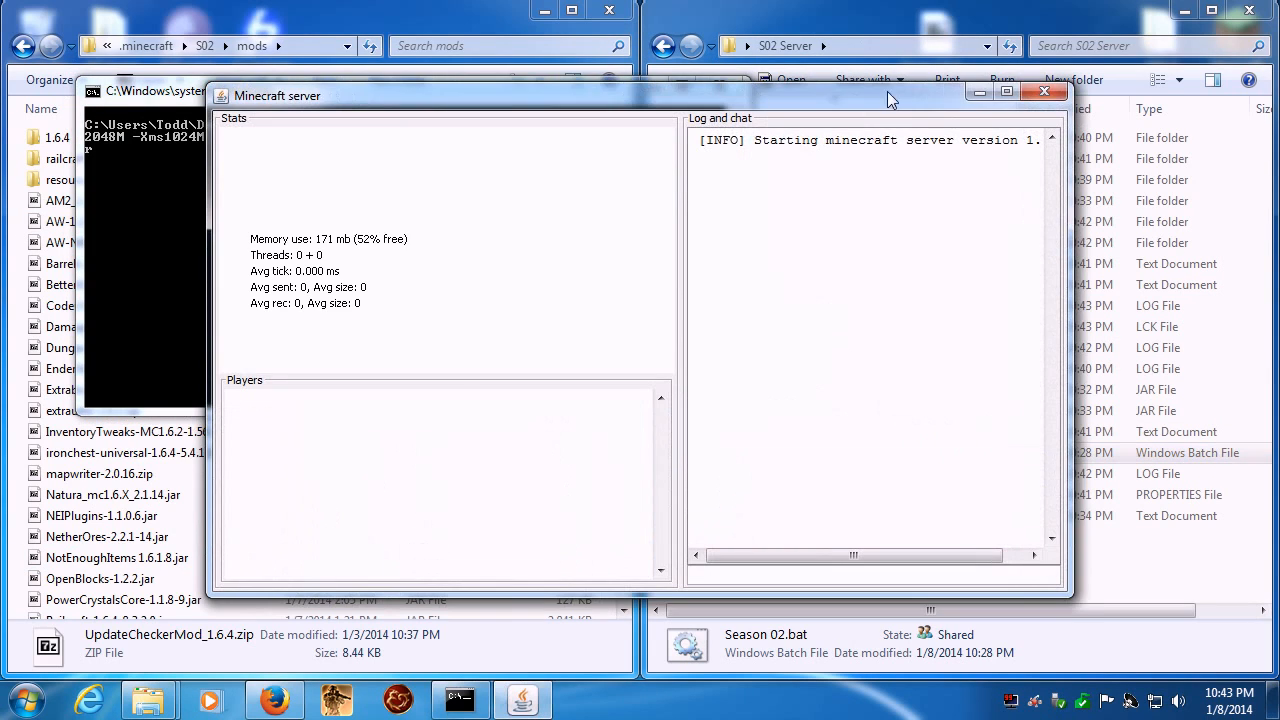
{"action": "left_click", "coordinate": [1014, 92]}
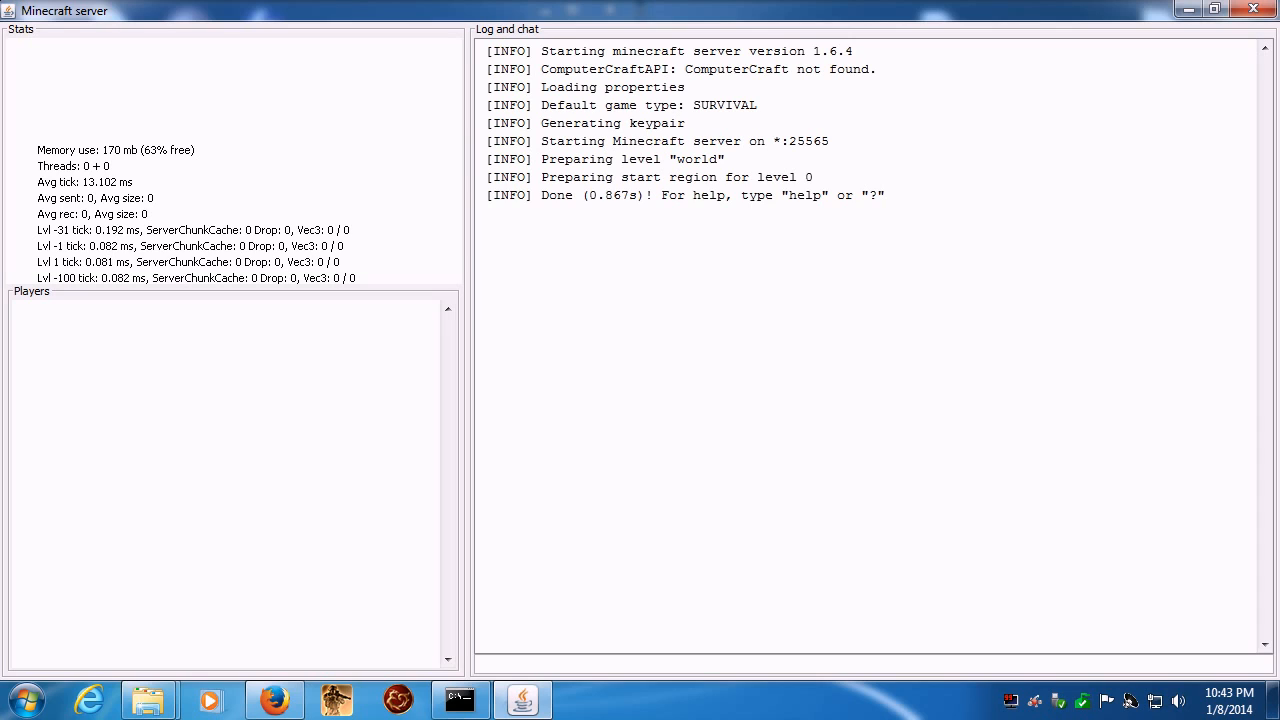
{"action": "type", "text": "stop"}
{"action": "key", "text": "Return"}
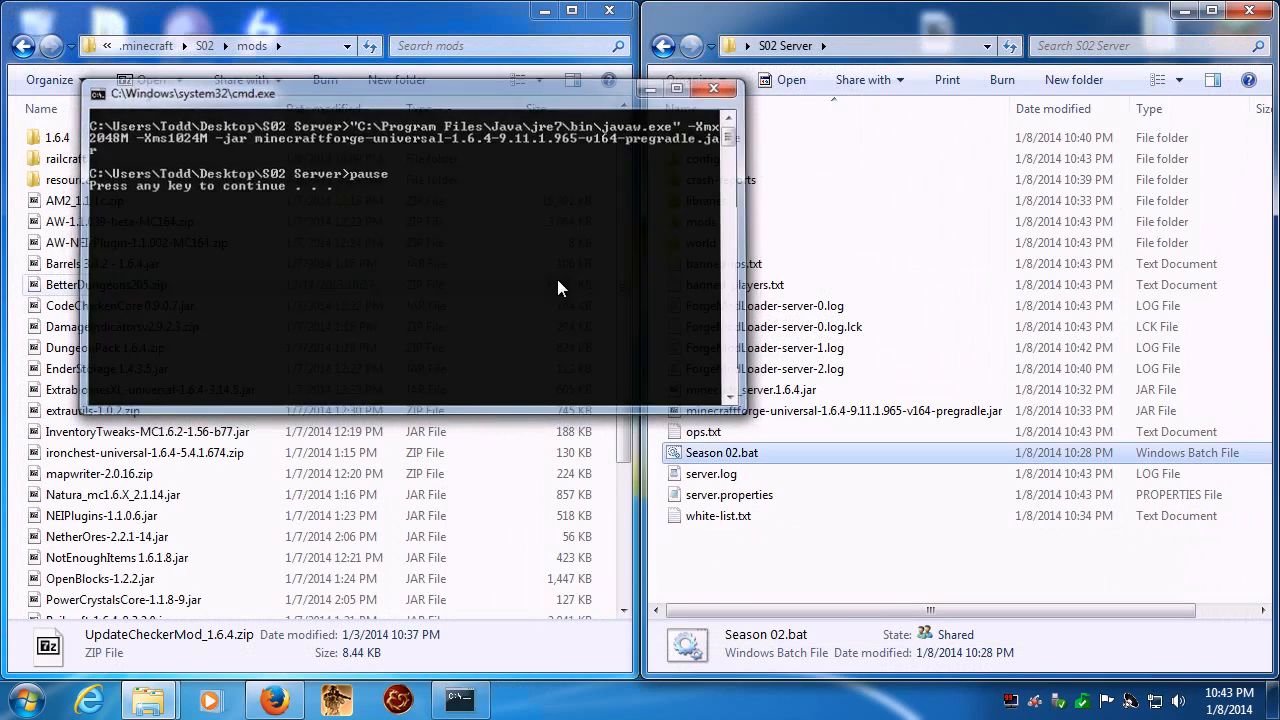
{"action": "key", "text": "Return"}
- Reopen the server's mods folder and look through its full list of mods
{"action": "double_click", "coordinate": [700, 222]}
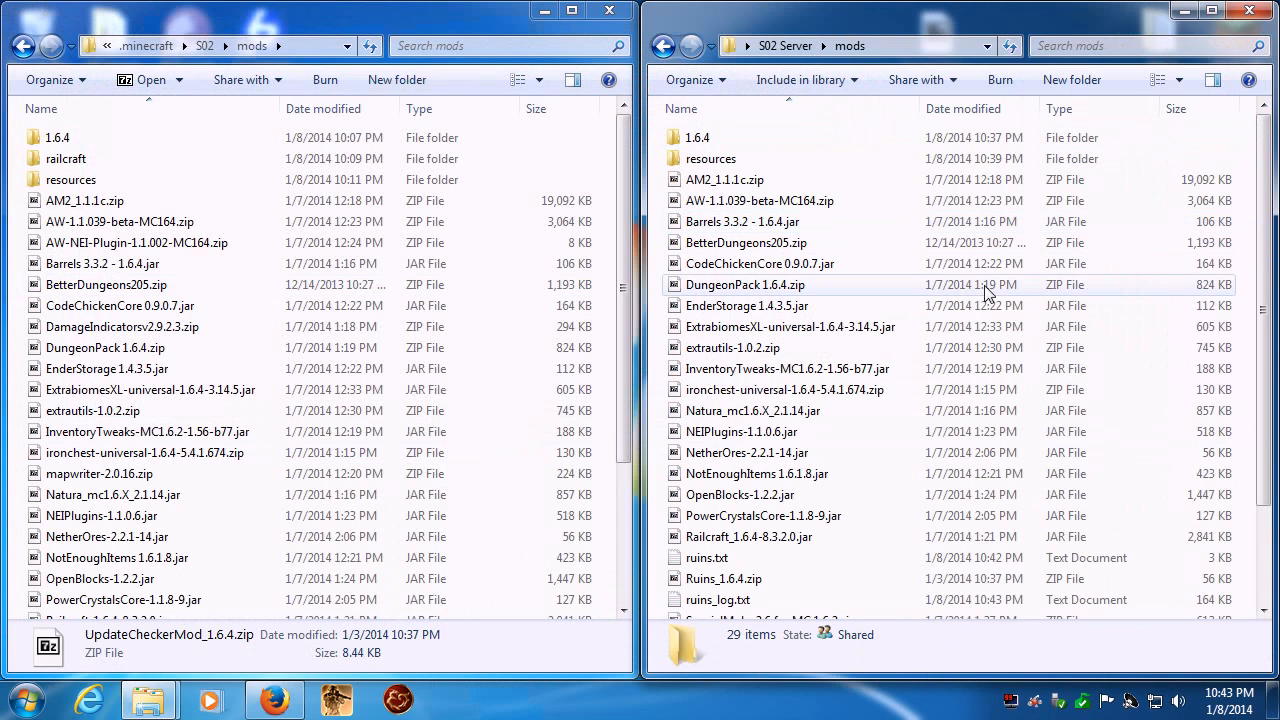
{"action": "scroll", "coordinate": [838, 280], "scroll_direction": "down", "scroll_amount": 2}
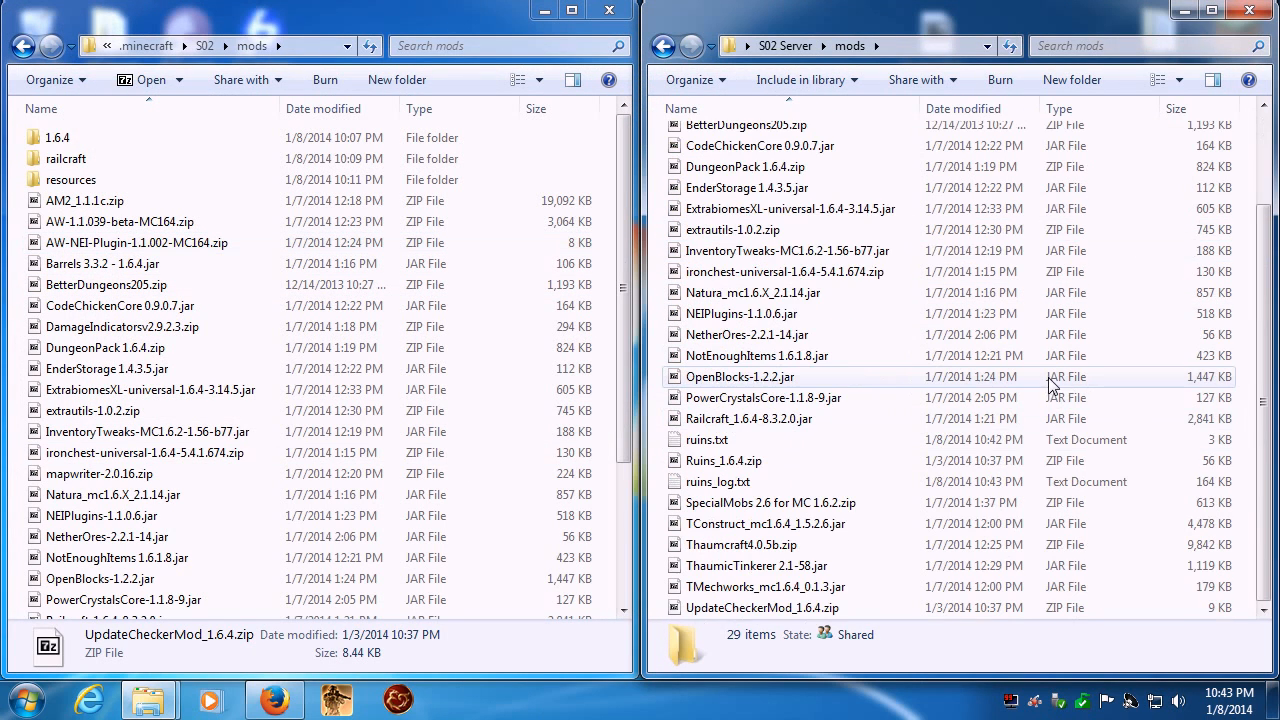
{"action": "left_click", "coordinate": [779, 399]}
{"action": "scroll", "coordinate": [738, 500], "scroll_direction": "up", "scroll_amount": 2}
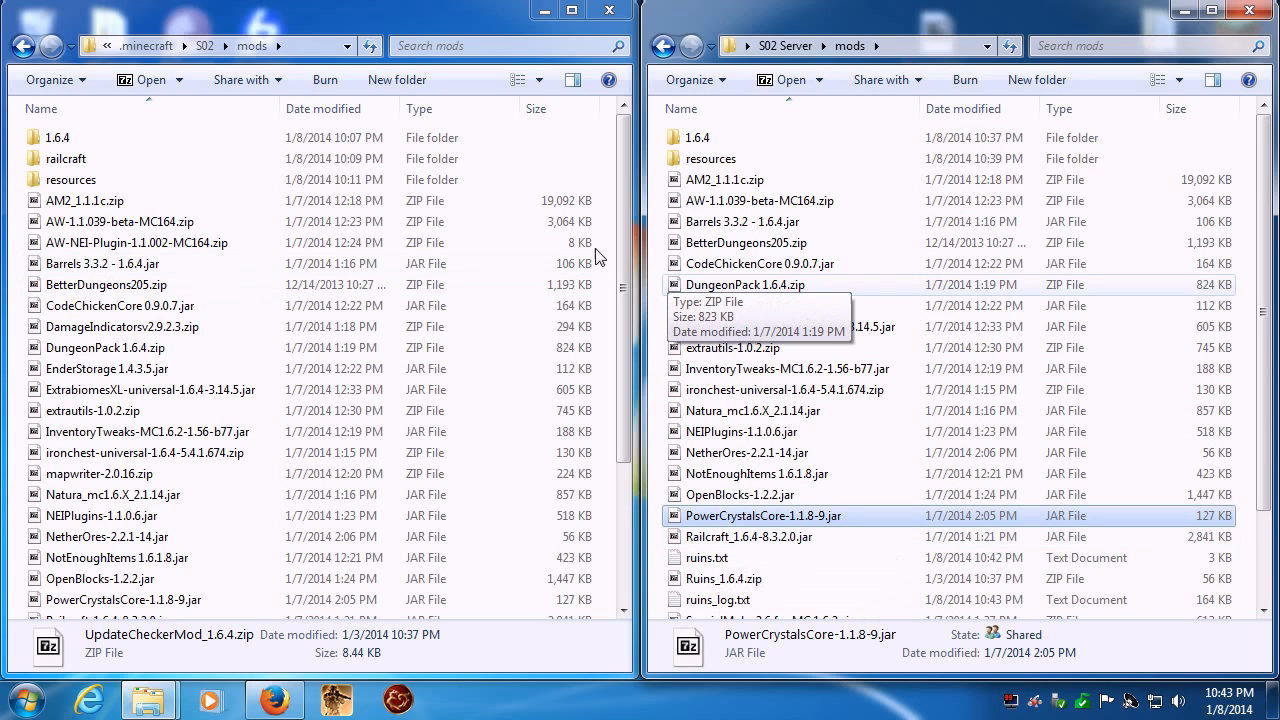
- Compare the client mods from AM2_1.1.1c.zip through NetherOres-2.2.1-14.jar one by one against the server's mods folder
{"action": "left_click", "coordinate": [704, 180]}
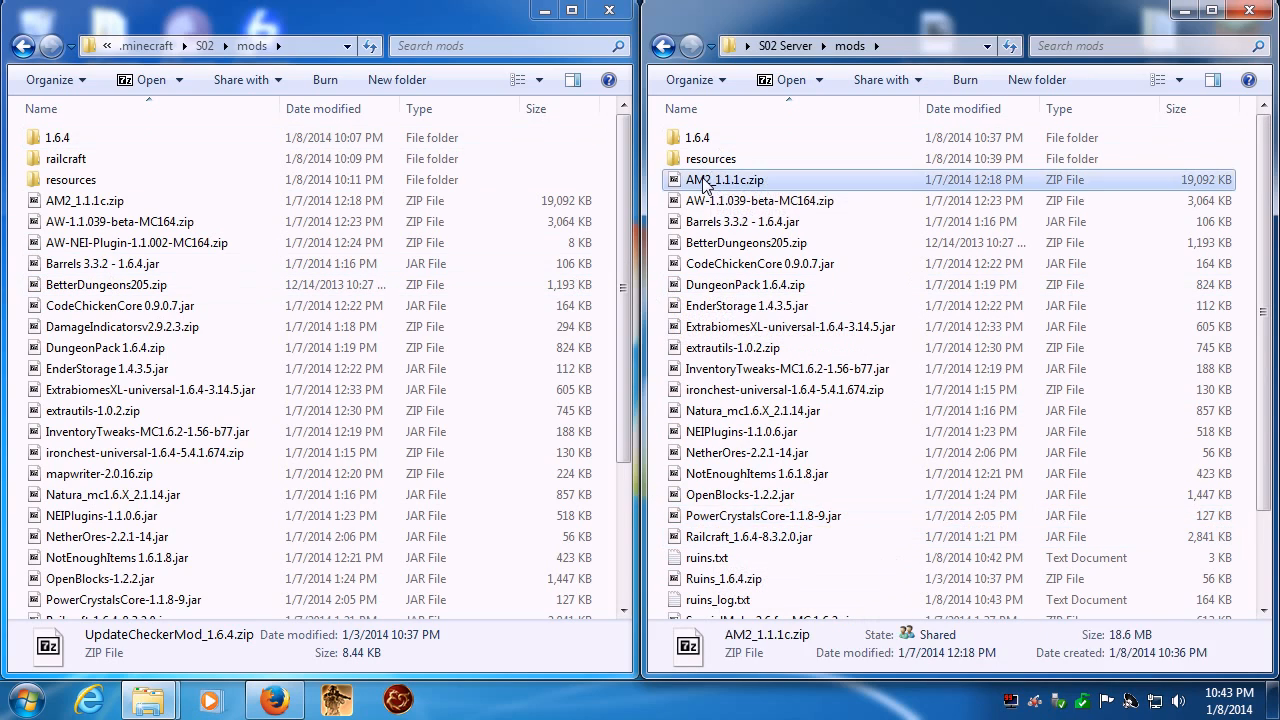
{"action": "left_click", "coordinate": [75, 226]}
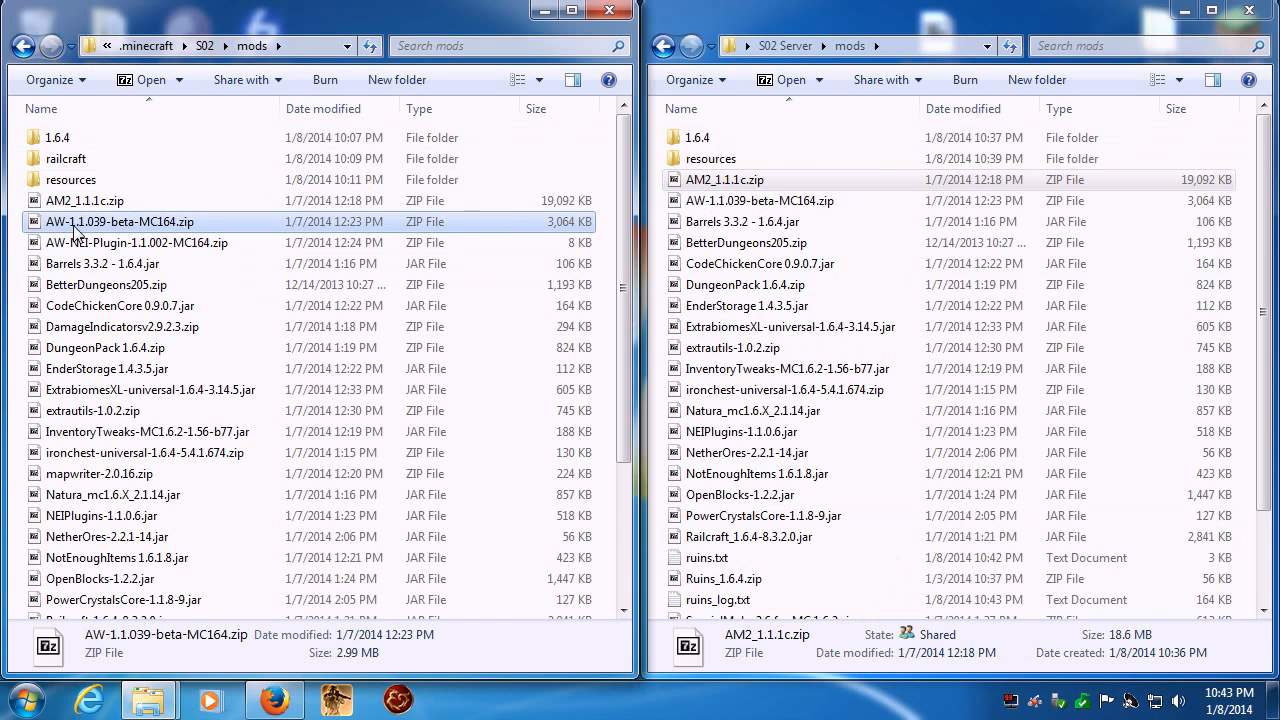
{"action": "left_click", "coordinate": [88, 268]}
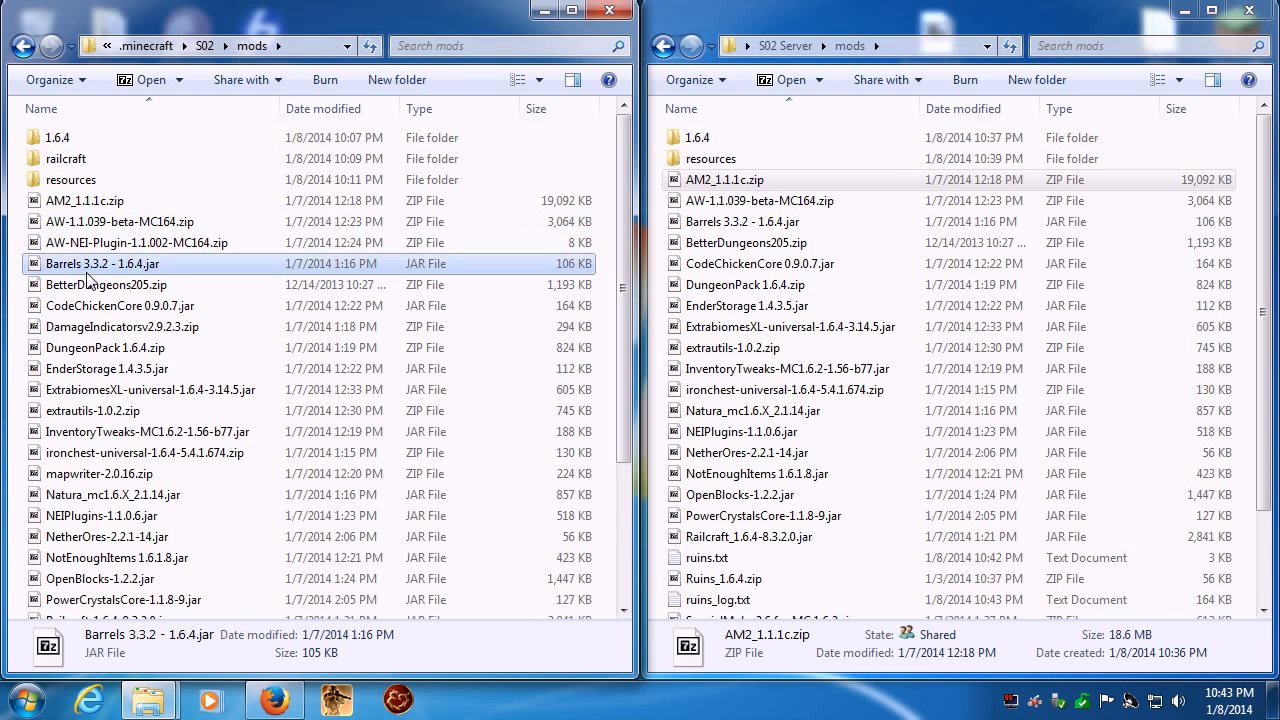
{"action": "left_click", "coordinate": [89, 285]}
{"action": "left_click", "coordinate": [93, 314]}
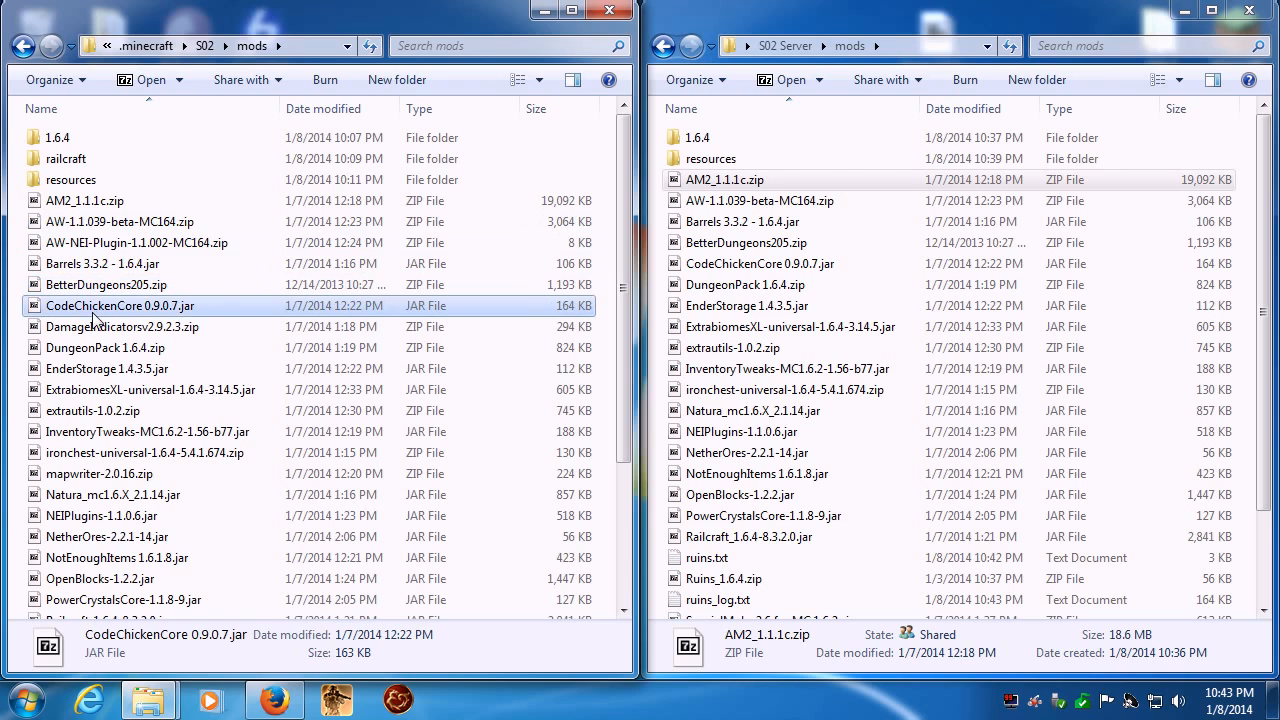
{"action": "left_click", "coordinate": [94, 330]}
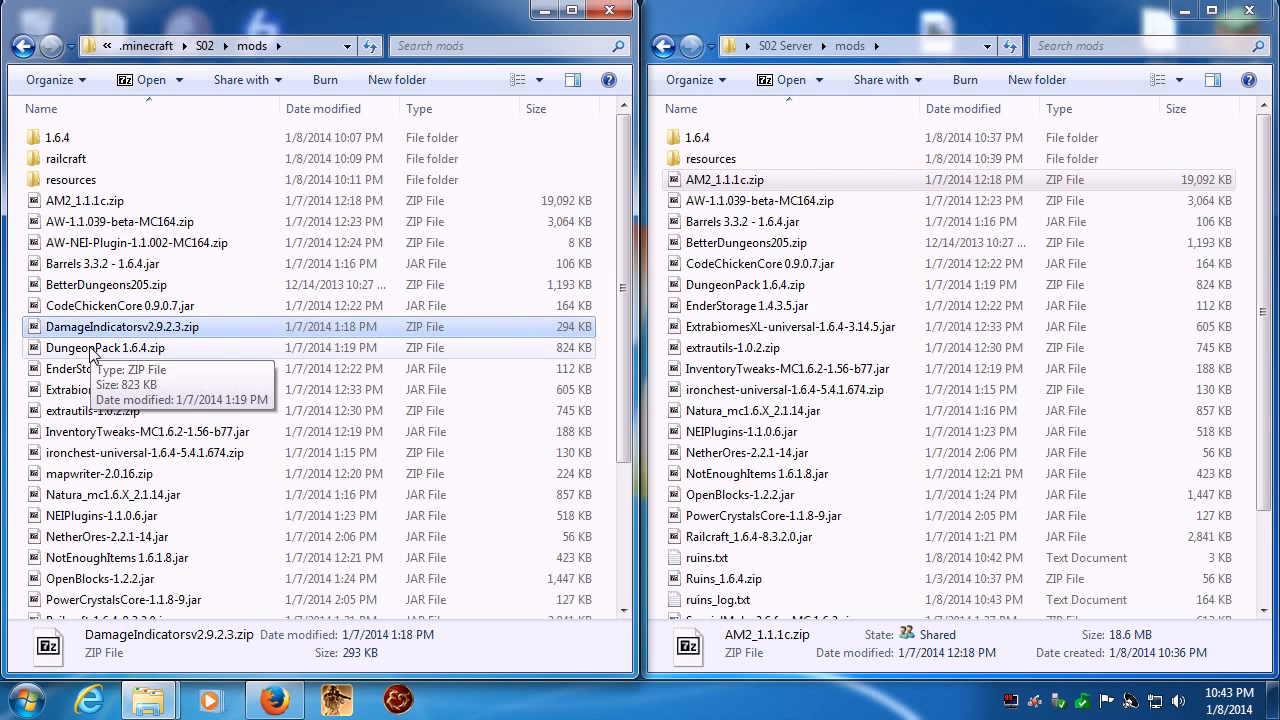
{"action": "left_click", "coordinate": [92, 352]}
{"action": "left_click", "coordinate": [90, 369]}
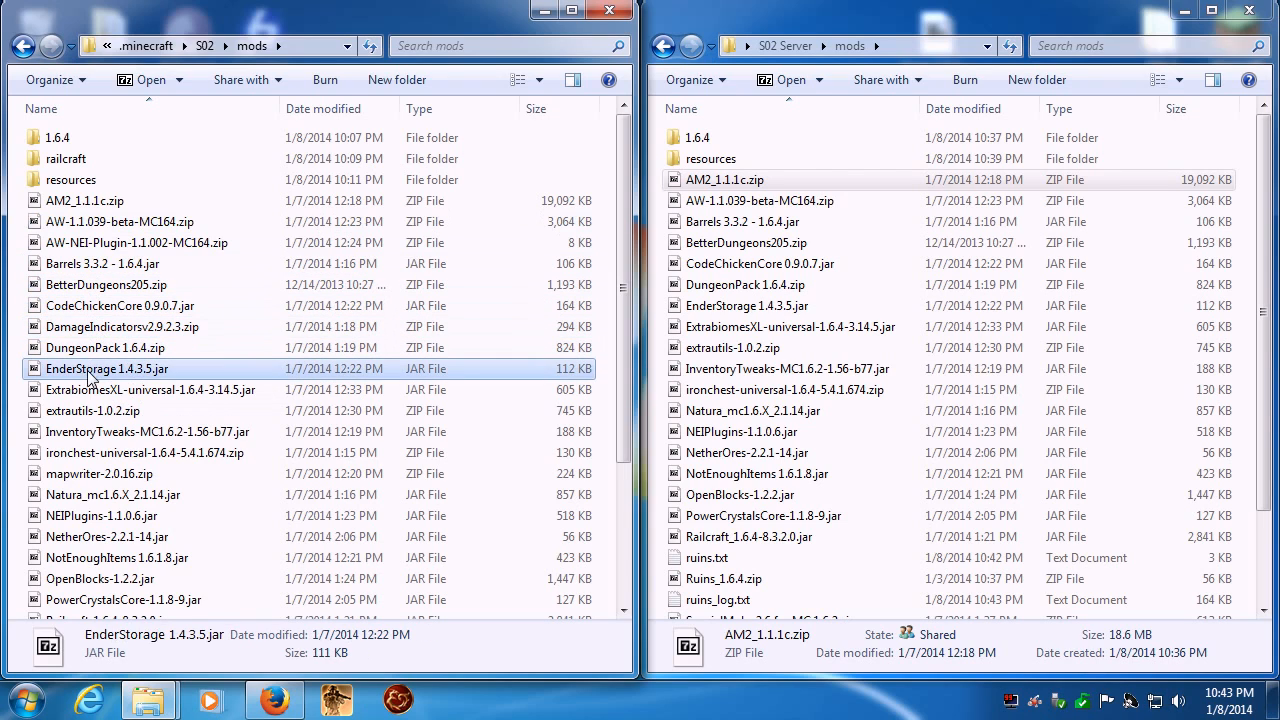
{"action": "left_click", "coordinate": [85, 398]}
{"action": "left_click", "coordinate": [86, 412]}
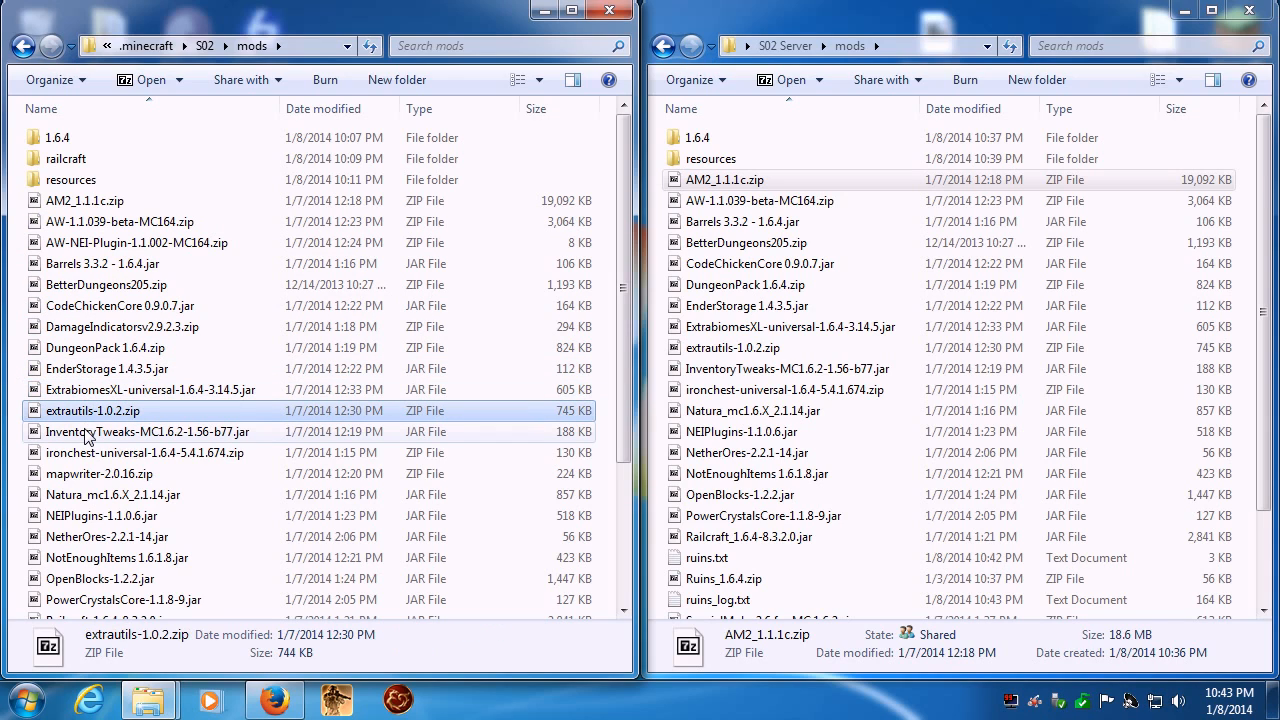
{"action": "left_click", "coordinate": [86, 432]}
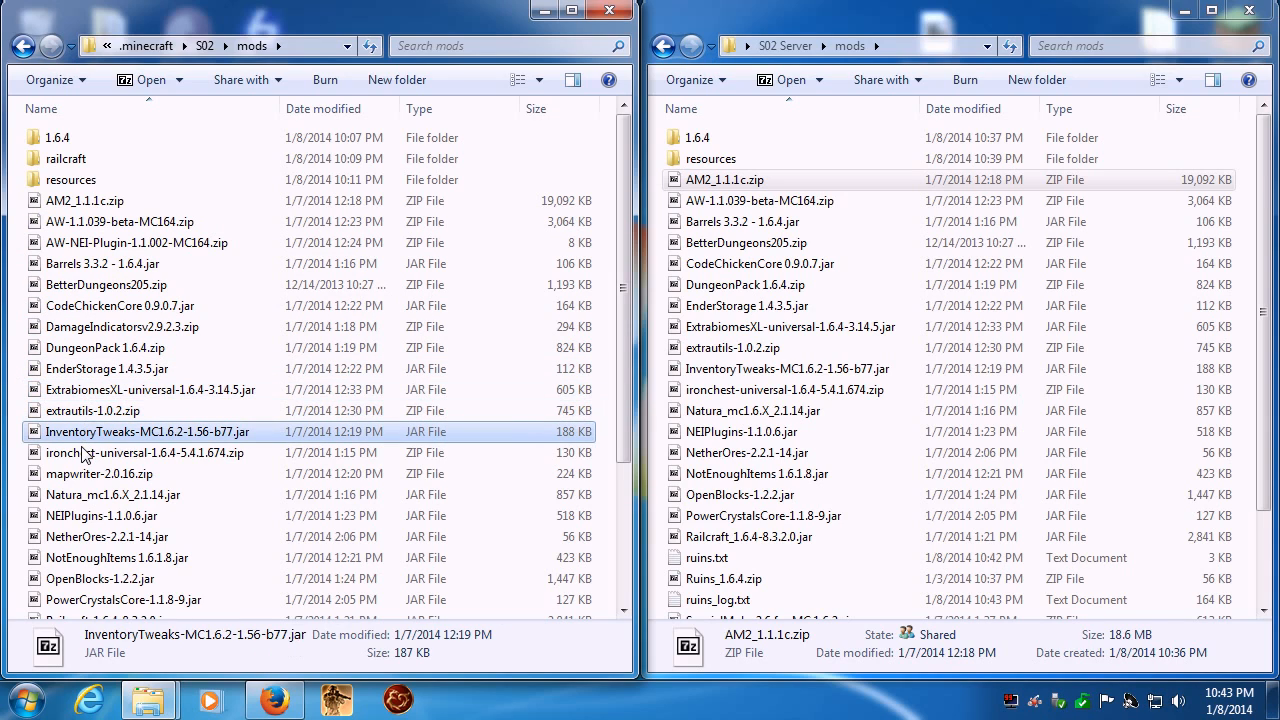
{"action": "left_click", "coordinate": [86, 452]}
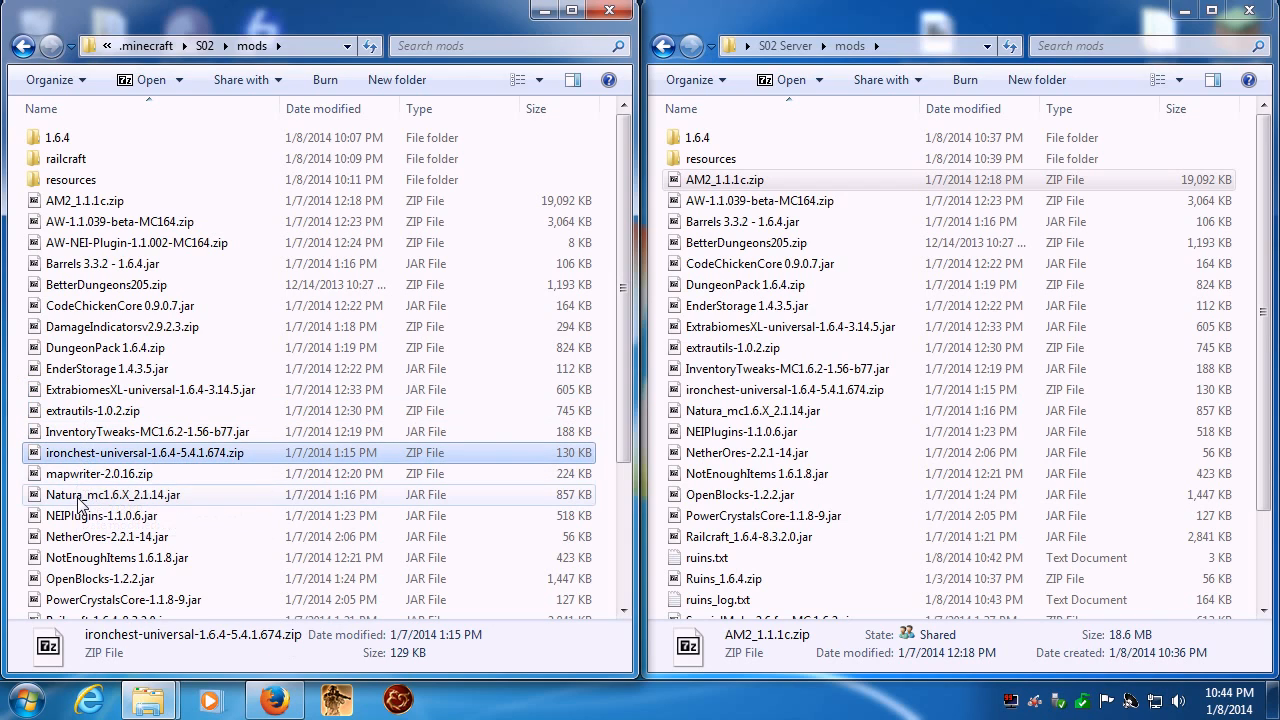
{"action": "left_click", "coordinate": [80, 496]}
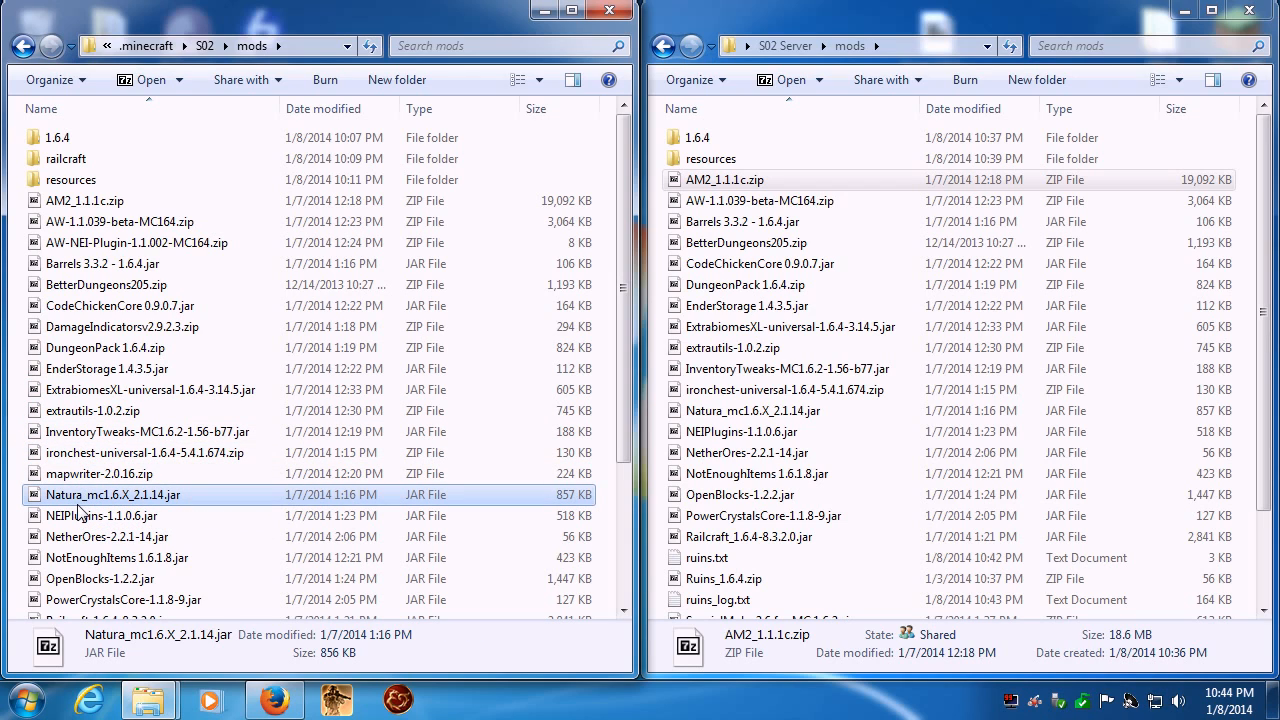
{"action": "left_click", "coordinate": [76, 517]}
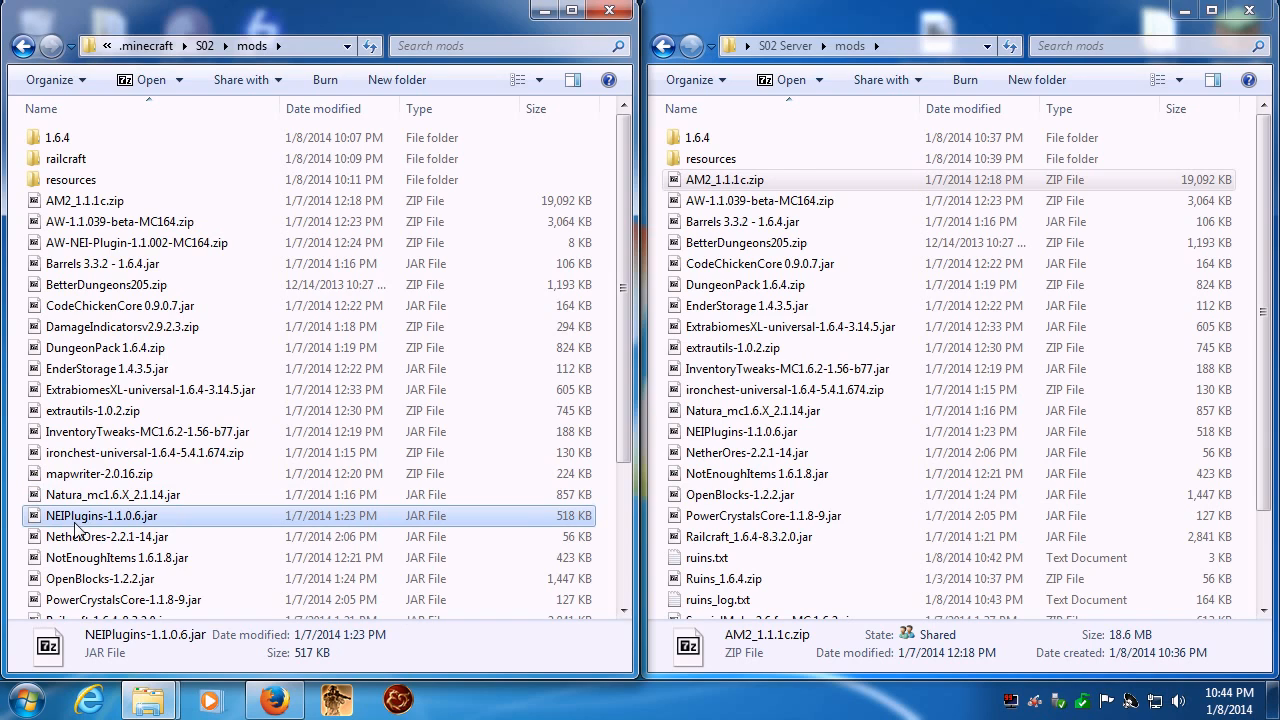
{"action": "left_click", "coordinate": [78, 537]}
- Compare the client mods from NotEnoughItems 1.6.1.8.jar through Ruins_1.6.4.zip one by one against the server's mods folder
{"action": "scroll", "coordinate": [85, 535], "scroll_direction": "down", "scroll_amount": 3}
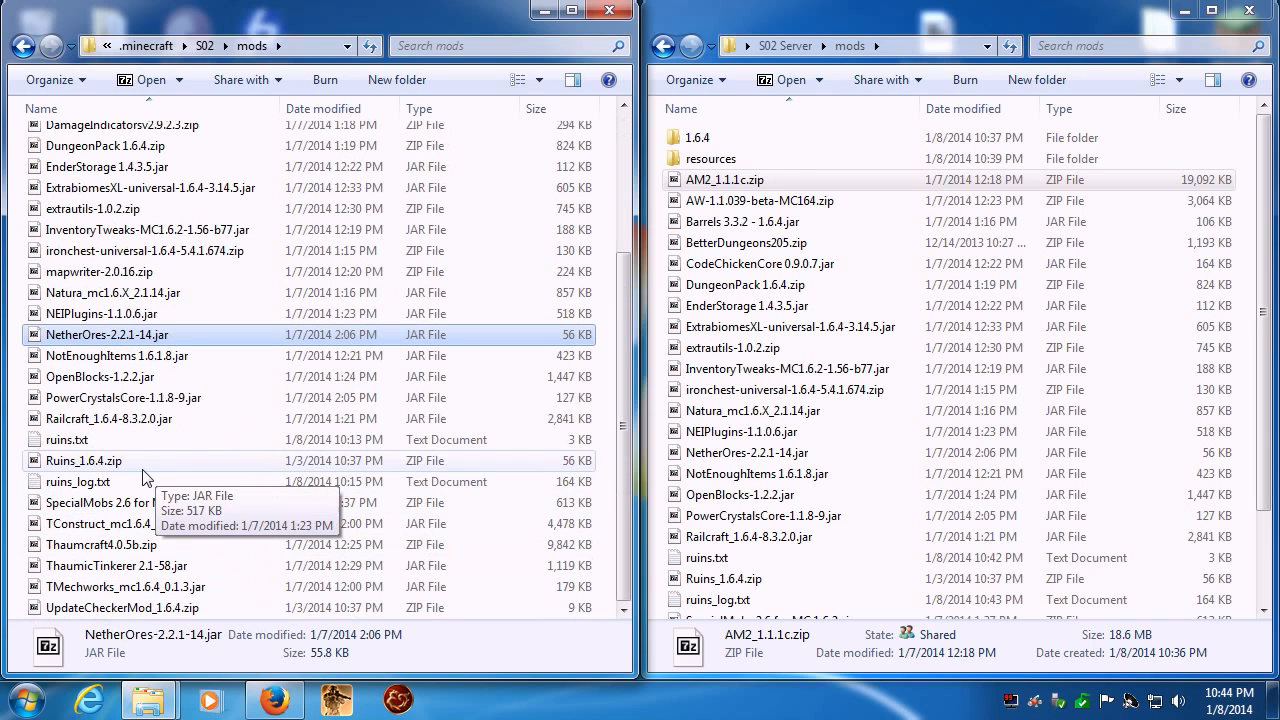
{"action": "left_click", "coordinate": [100, 356]}
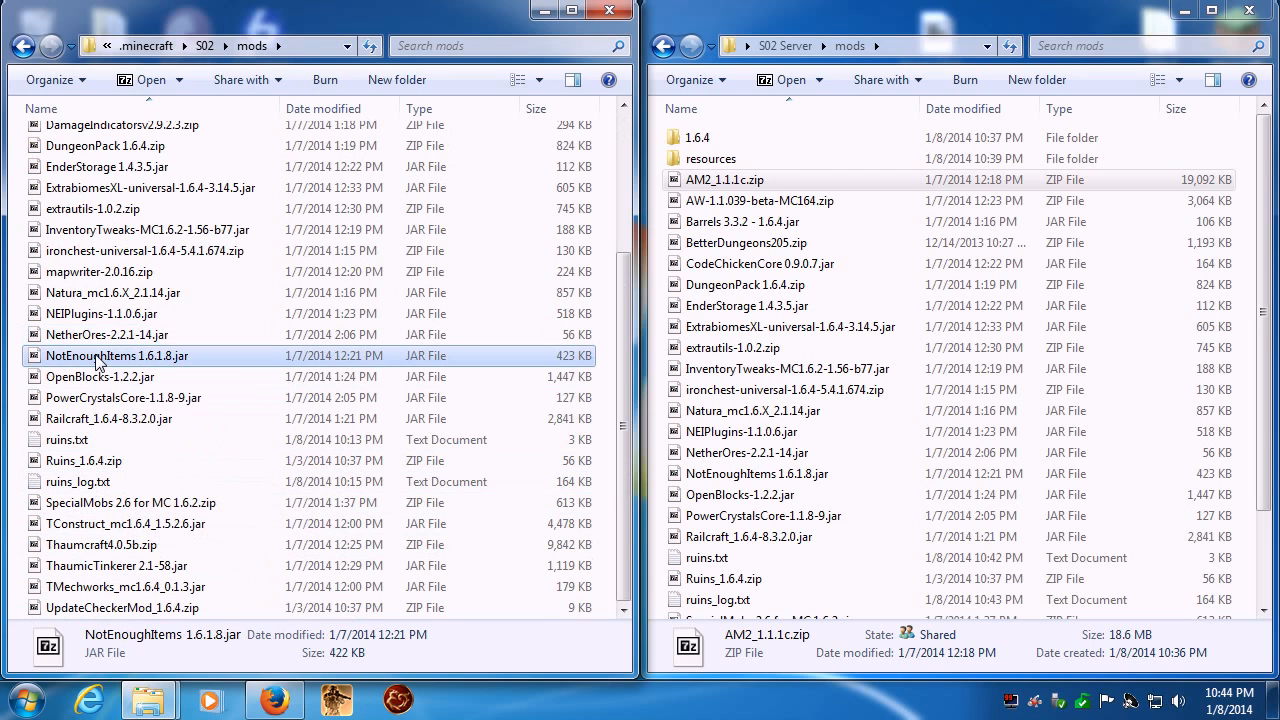
{"action": "left_click", "coordinate": [88, 377]}
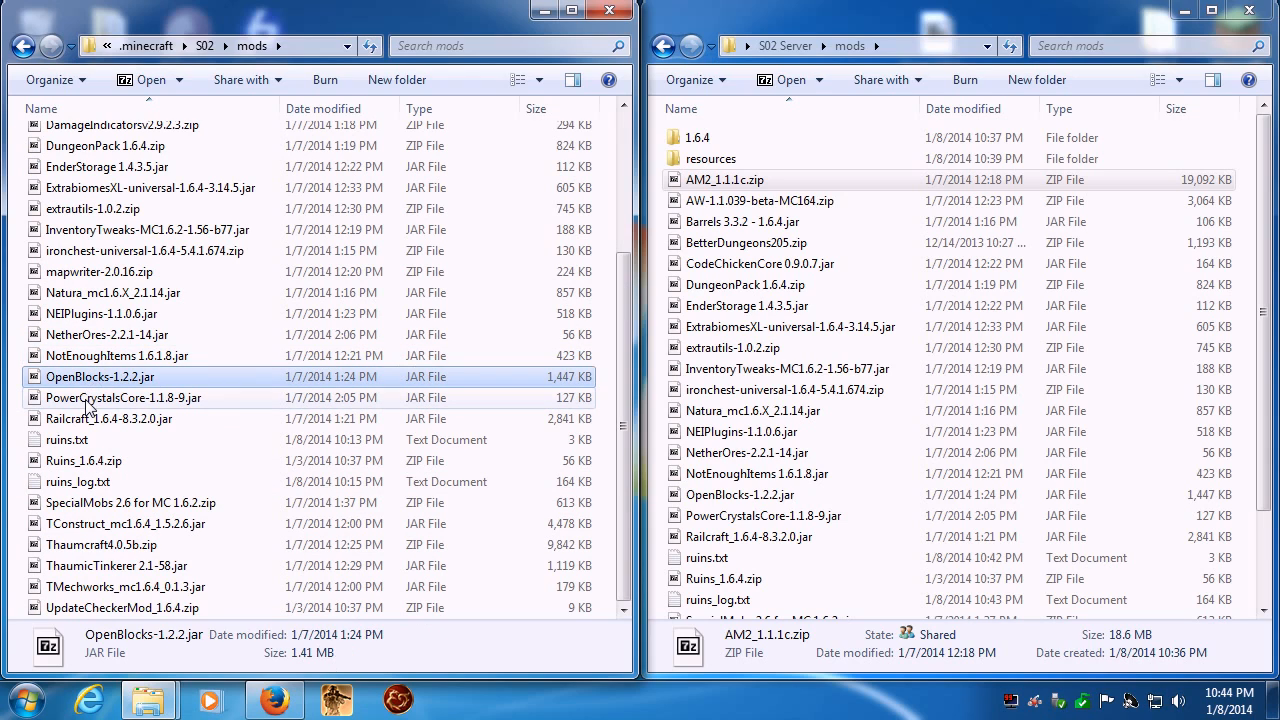
{"action": "left_click", "coordinate": [85, 403]}
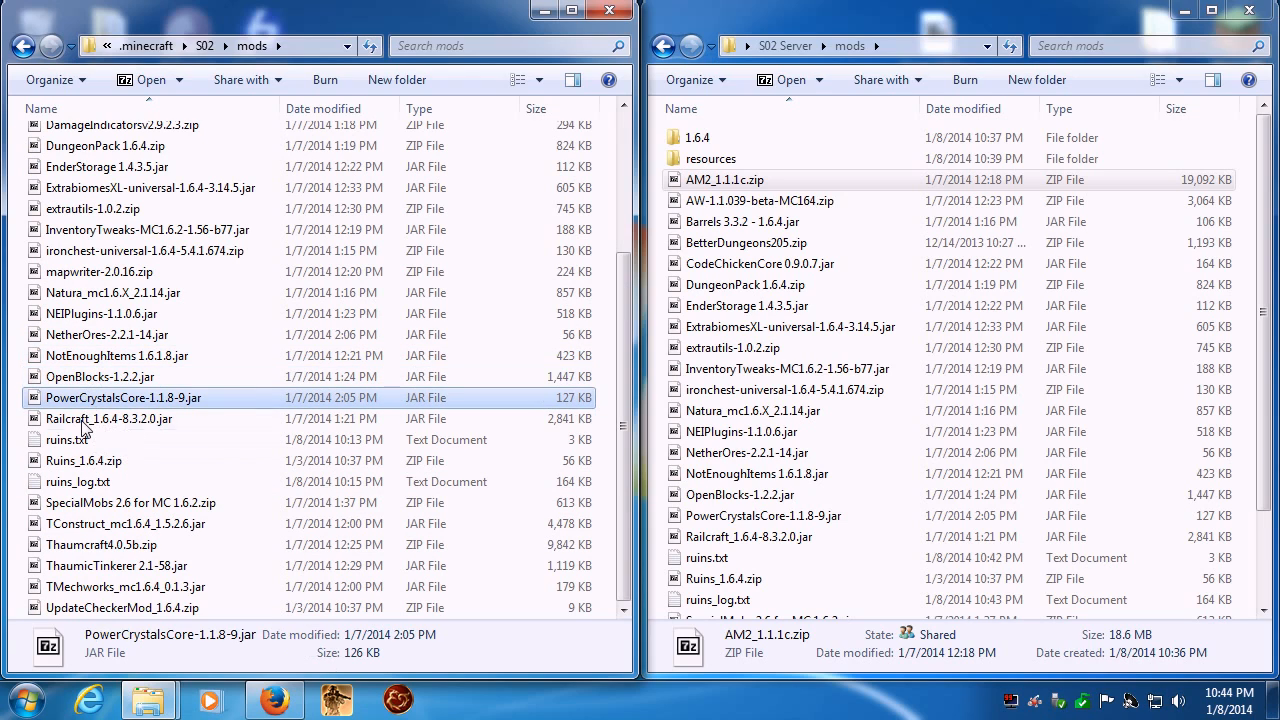
{"action": "left_click", "coordinate": [83, 421]}
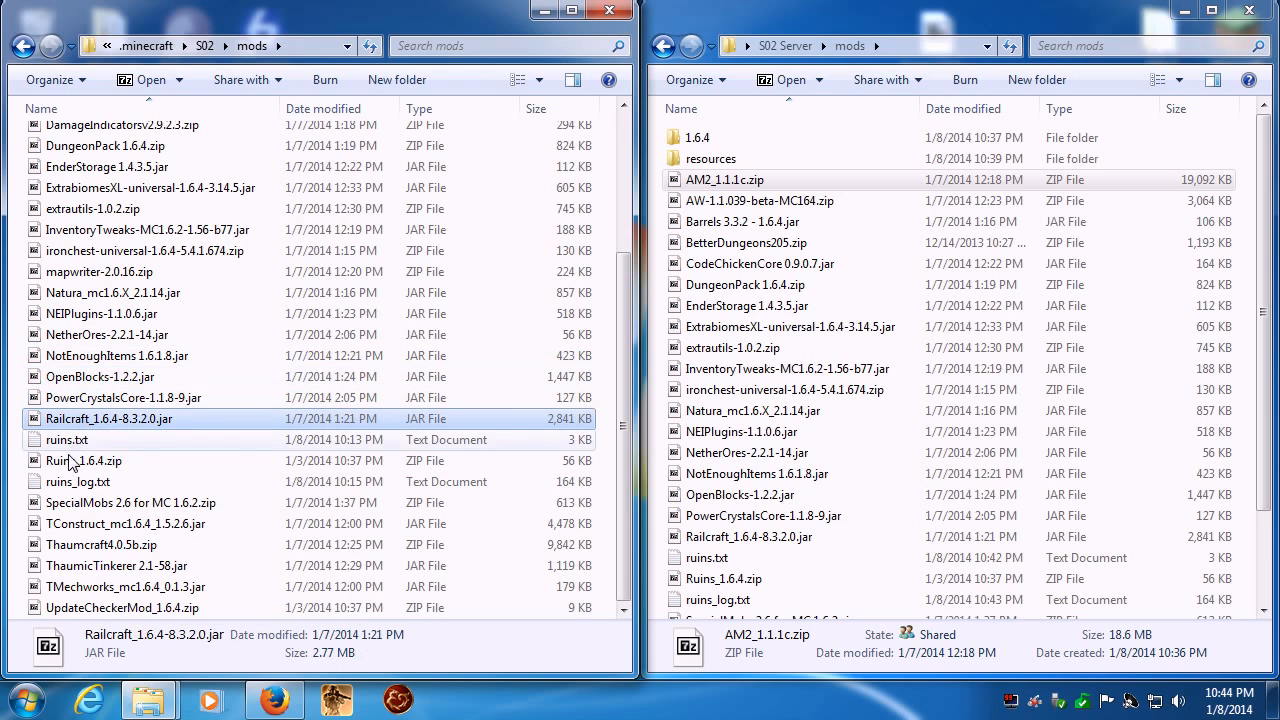
{"action": "left_click", "coordinate": [70, 461]}
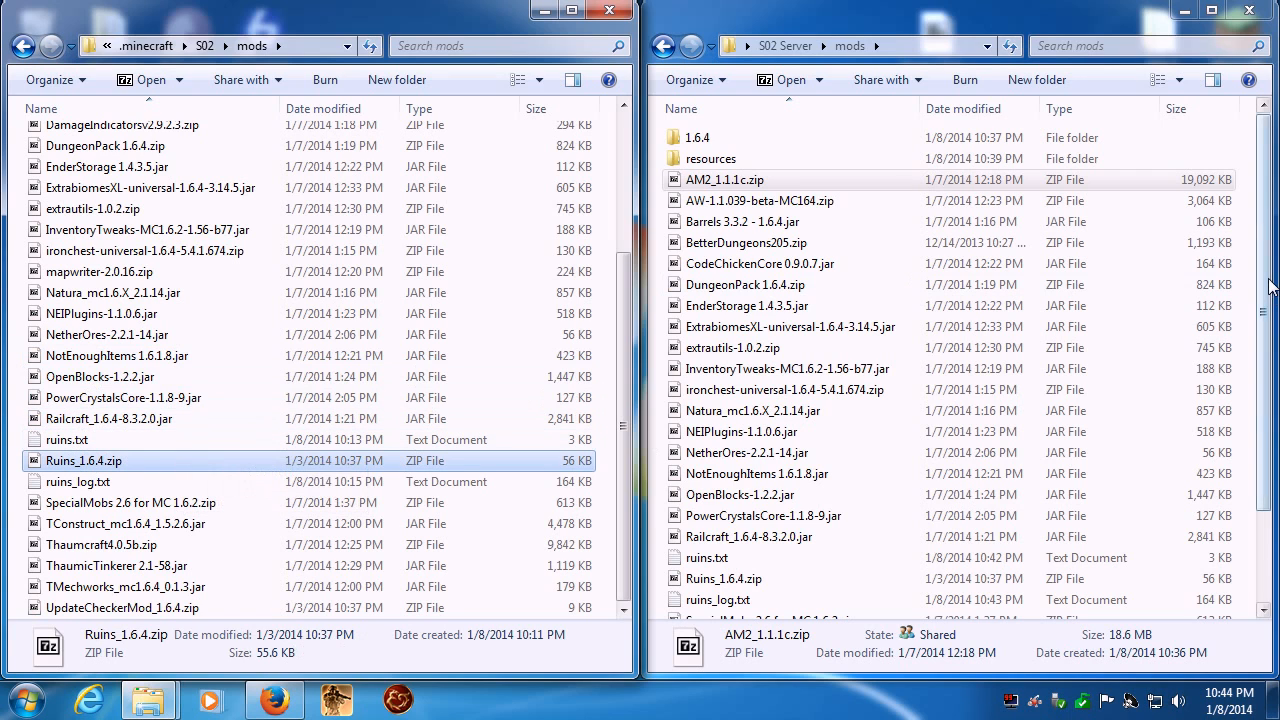
{"action": "left_click_drag", "start_coordinate": [1265, 290], "coordinate": [1264, 418]}
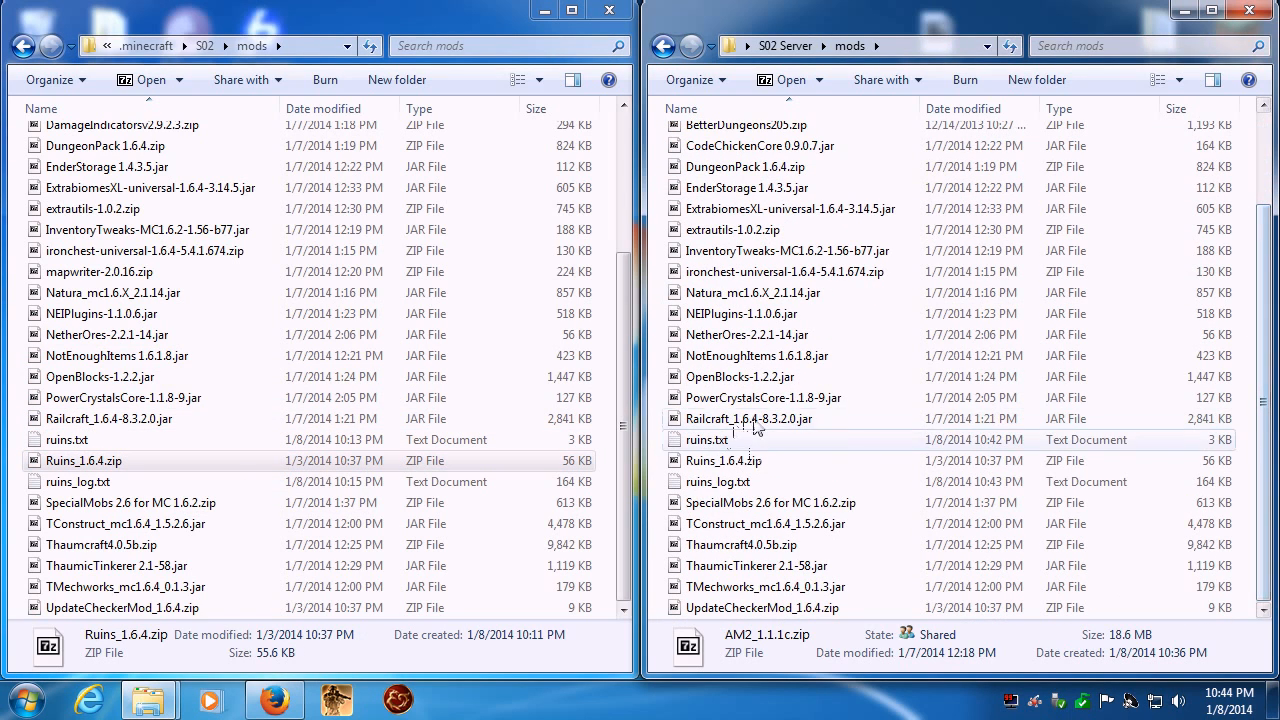
{"action": "left_click", "coordinate": [740, 460]}
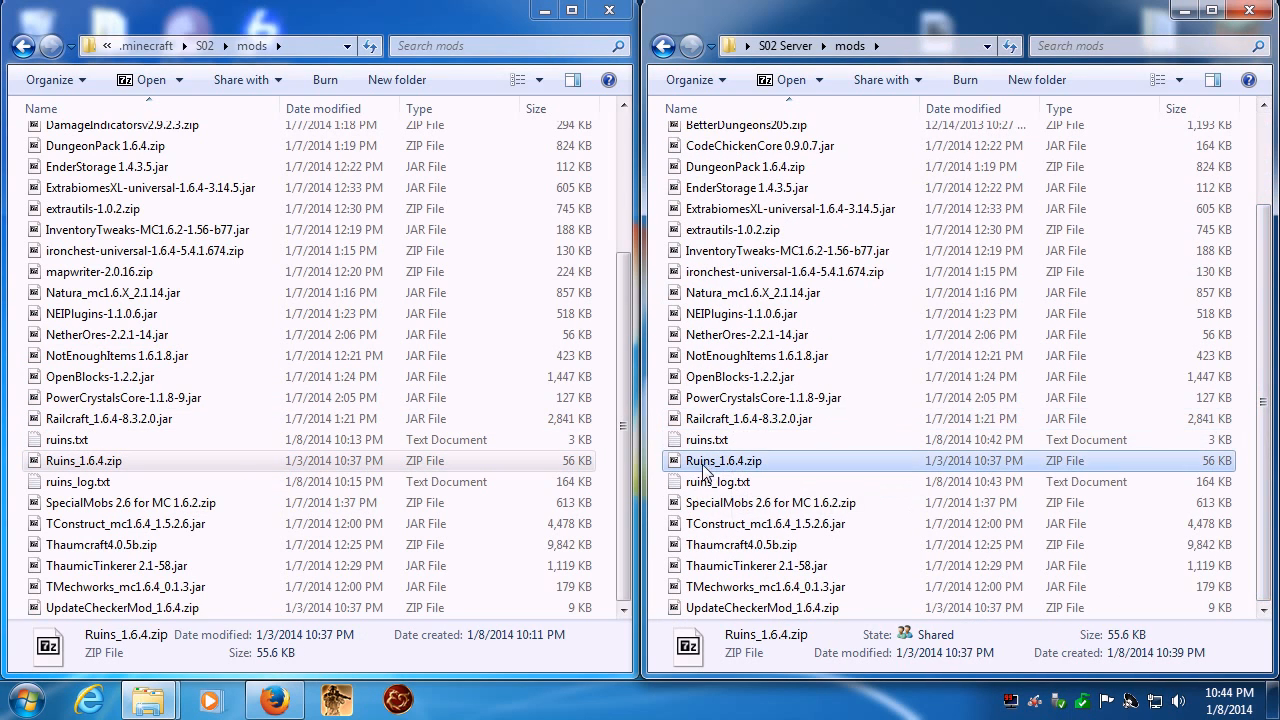
- Check the remaining client mods, from SpecialMobs 2.6 through UpdateCheckerMod_1.6.4.zip, against the server's mods folder
{"action": "left_click", "coordinate": [66, 505]}
{"action": "left_click", "coordinate": [68, 526]}
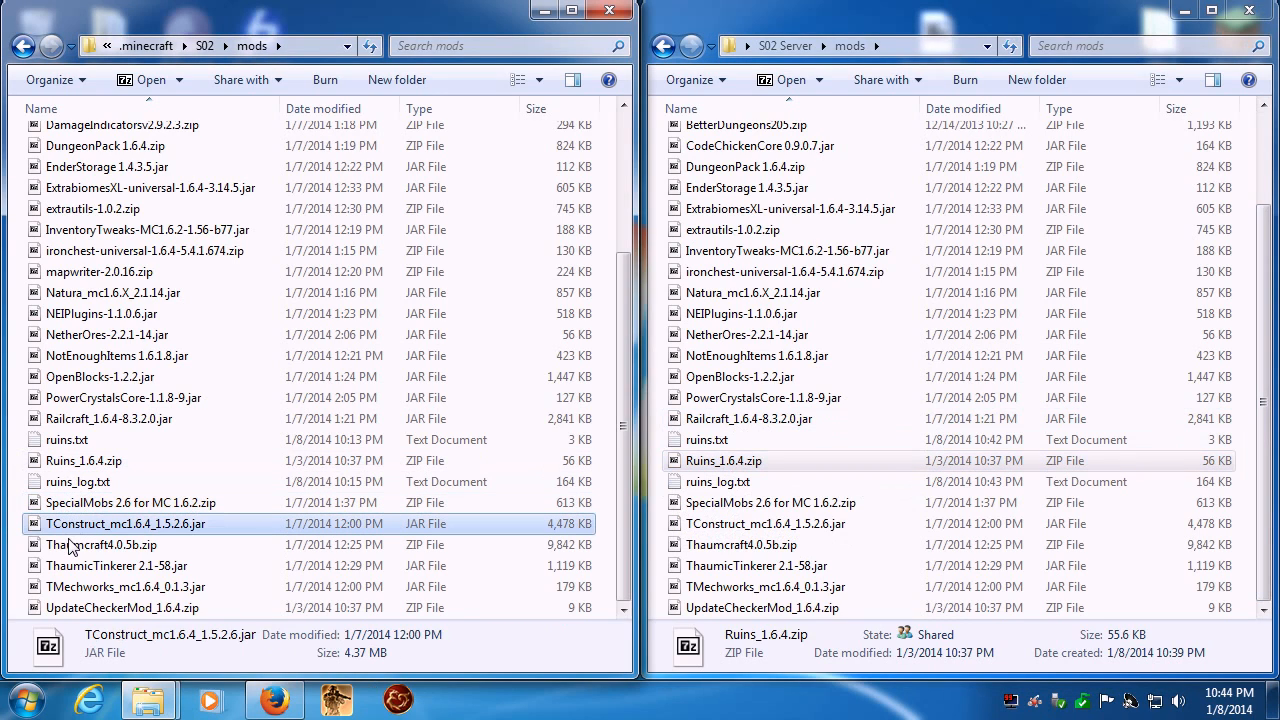
{"action": "left_click", "coordinate": [68, 549]}
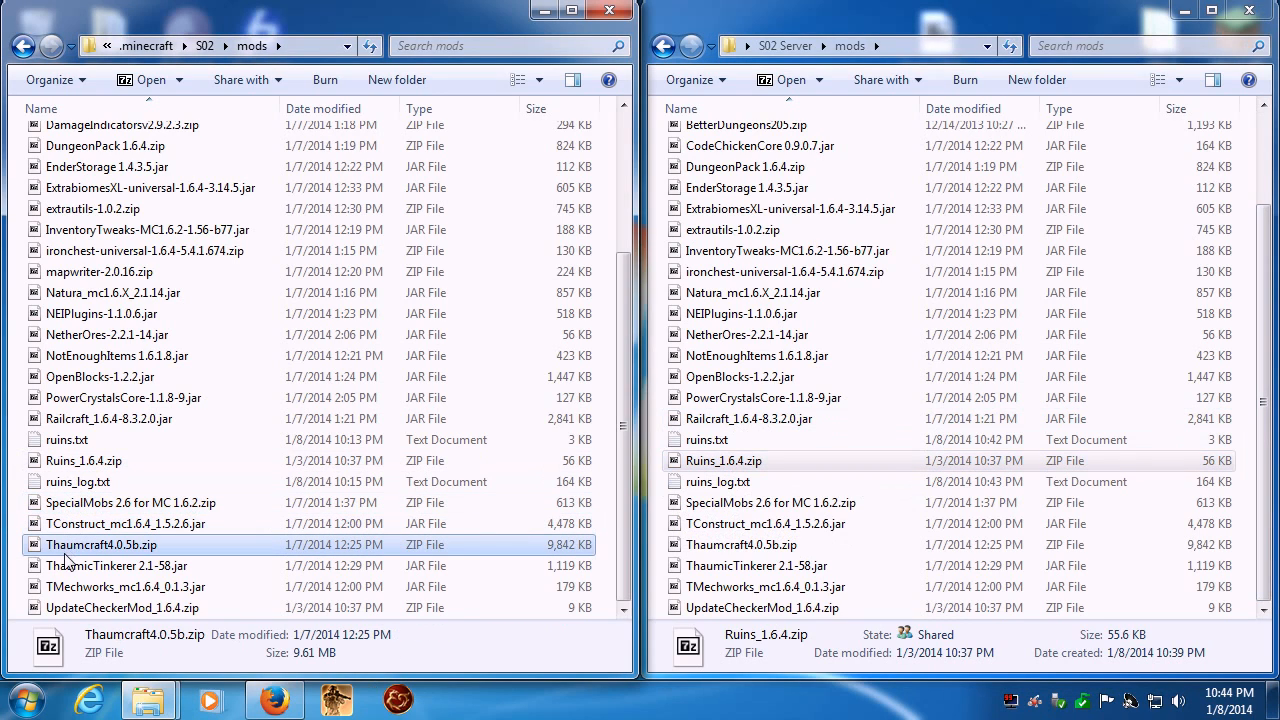
{"action": "left_click", "coordinate": [68, 568]}
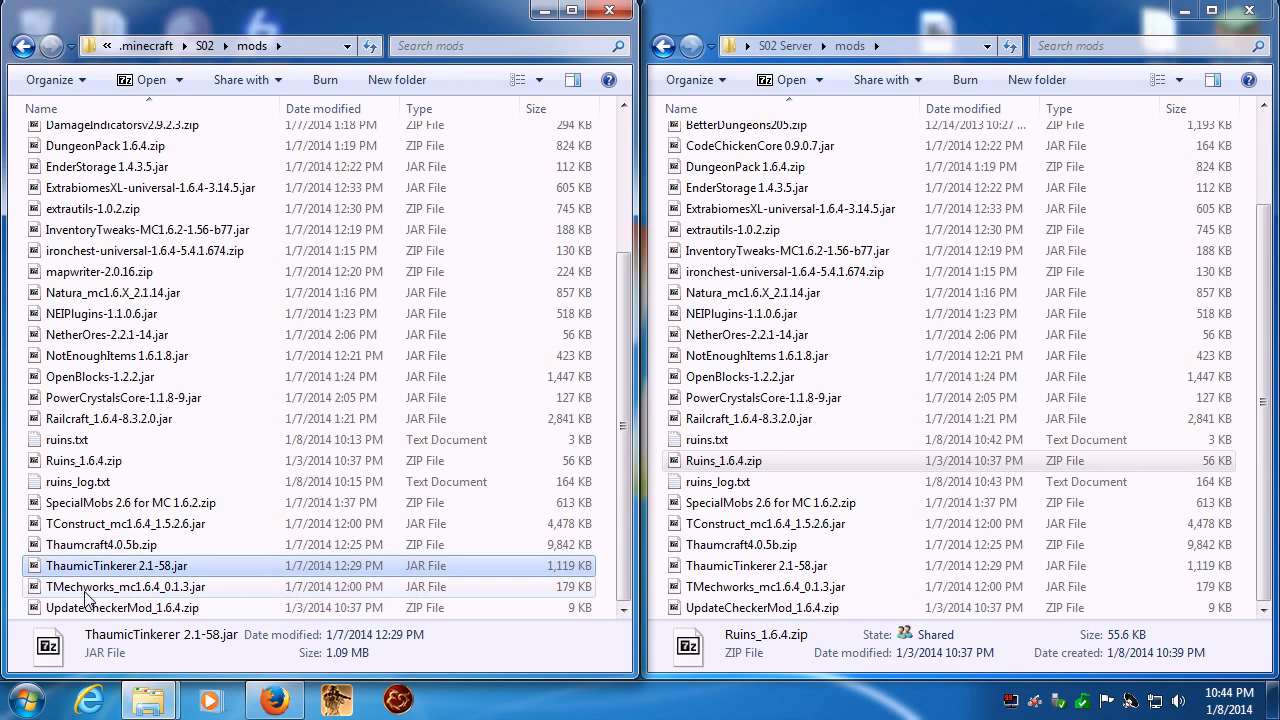
{"action": "left_click", "coordinate": [86, 590]}
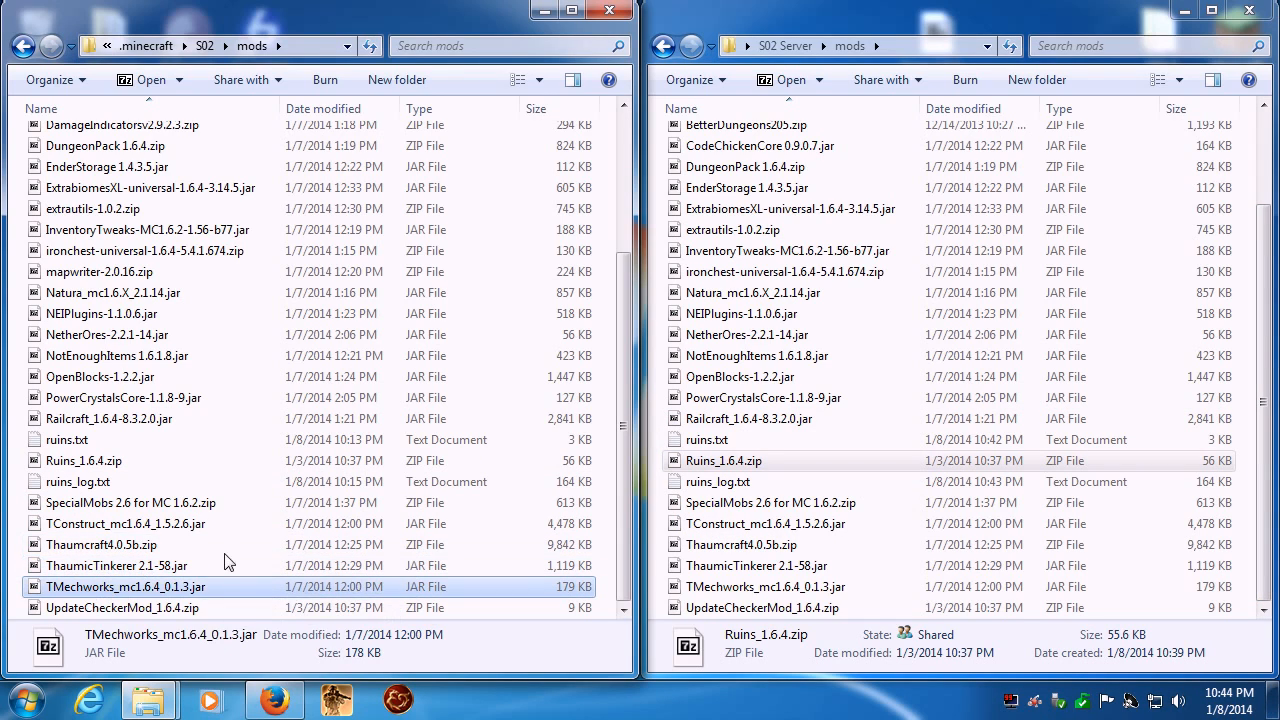
{"action": "left_click", "coordinate": [108, 609]}
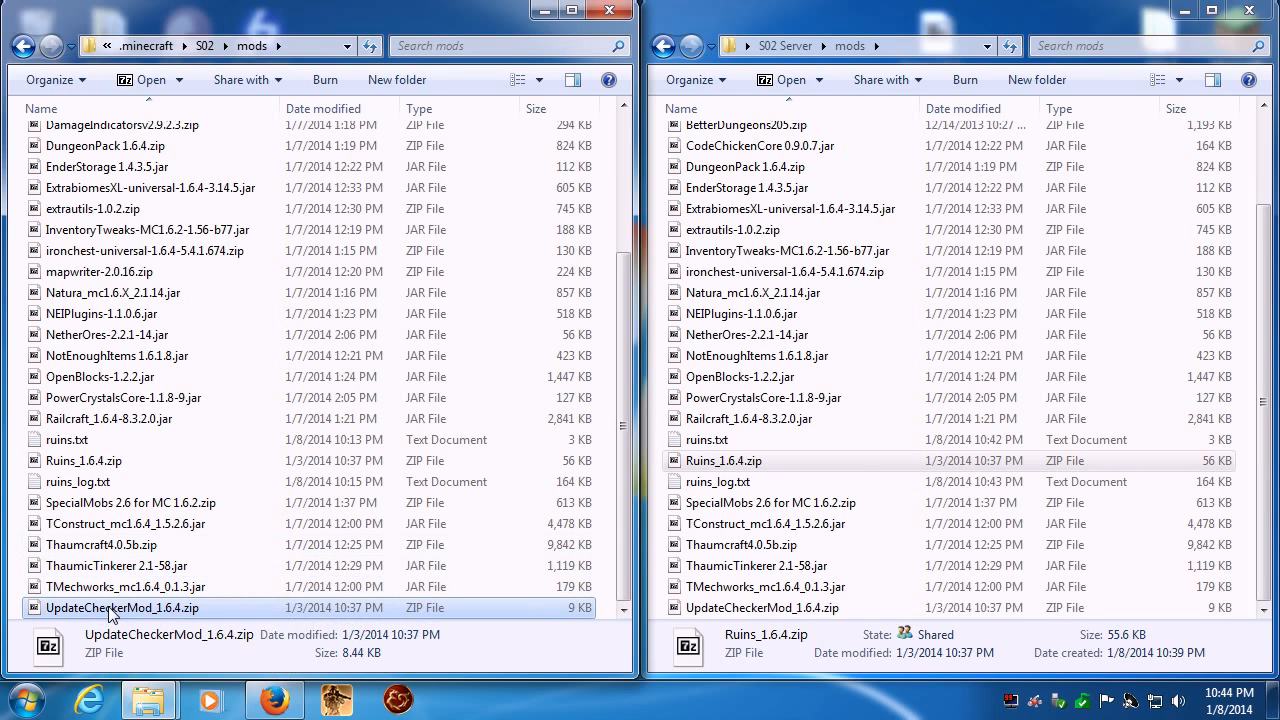
- Start the server with Season 02.bat from the S02 Server folder, then minimize the server window and that folder
{"action": "left_click", "coordinate": [785, 46]}
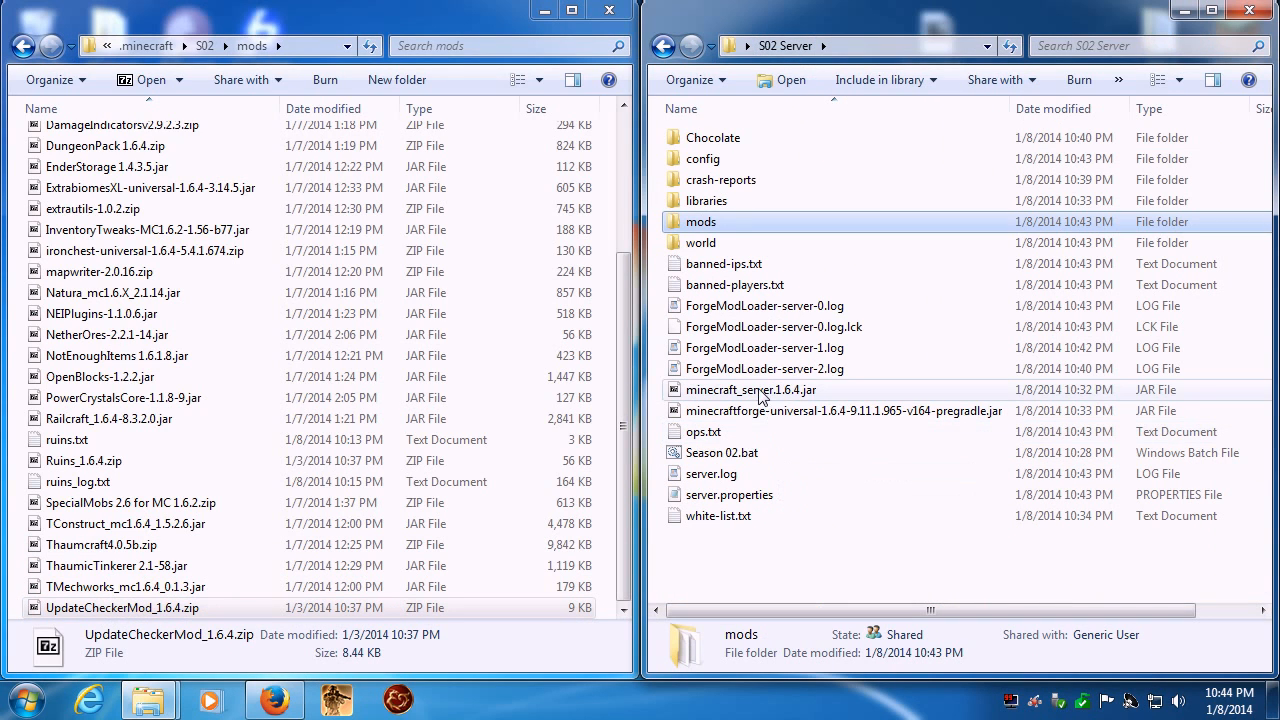
{"action": "double_click", "coordinate": [702, 456]}
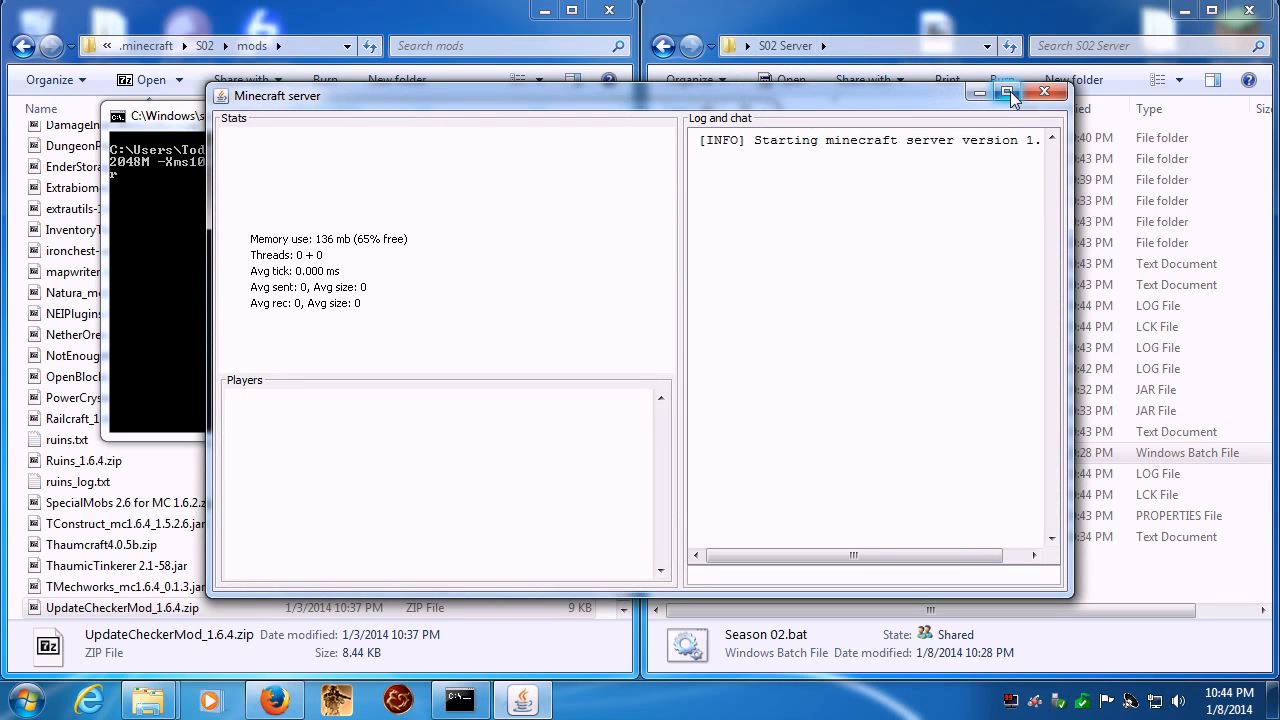
{"action": "left_click_drag", "start_coordinate": [757, 93], "coordinate": [0, 93]}
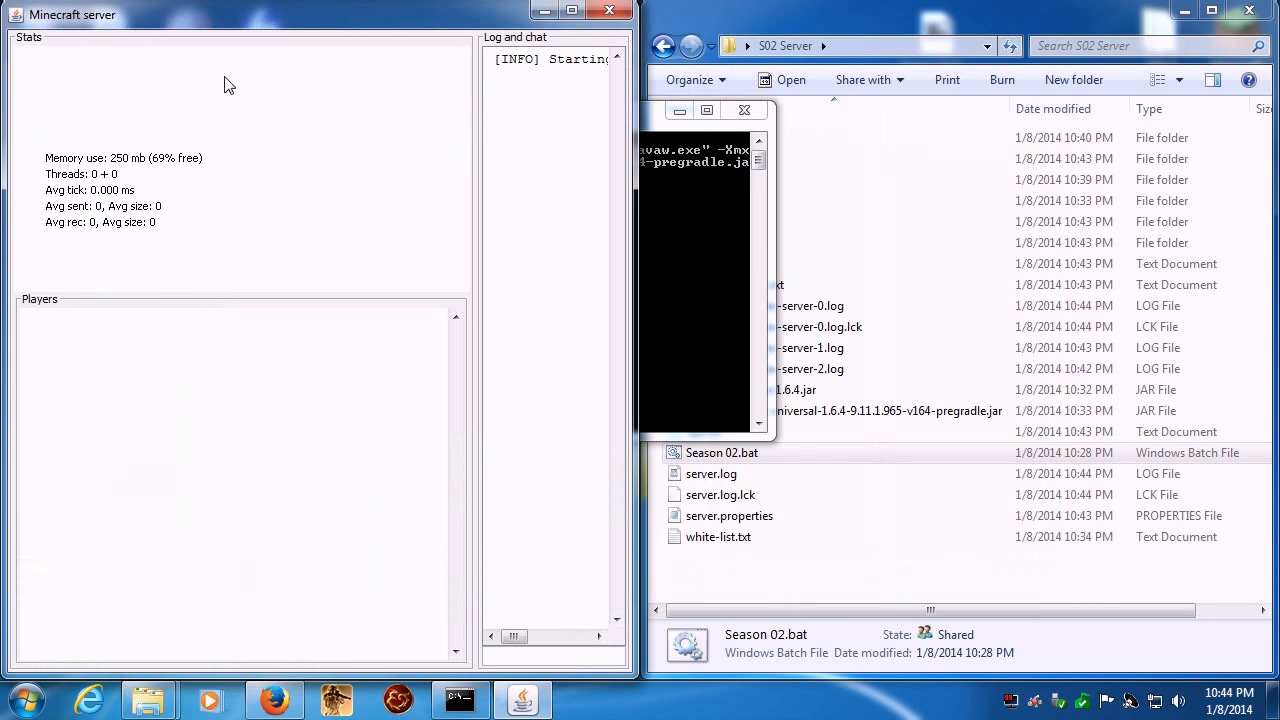
{"action": "left_click", "coordinate": [572, 10]}
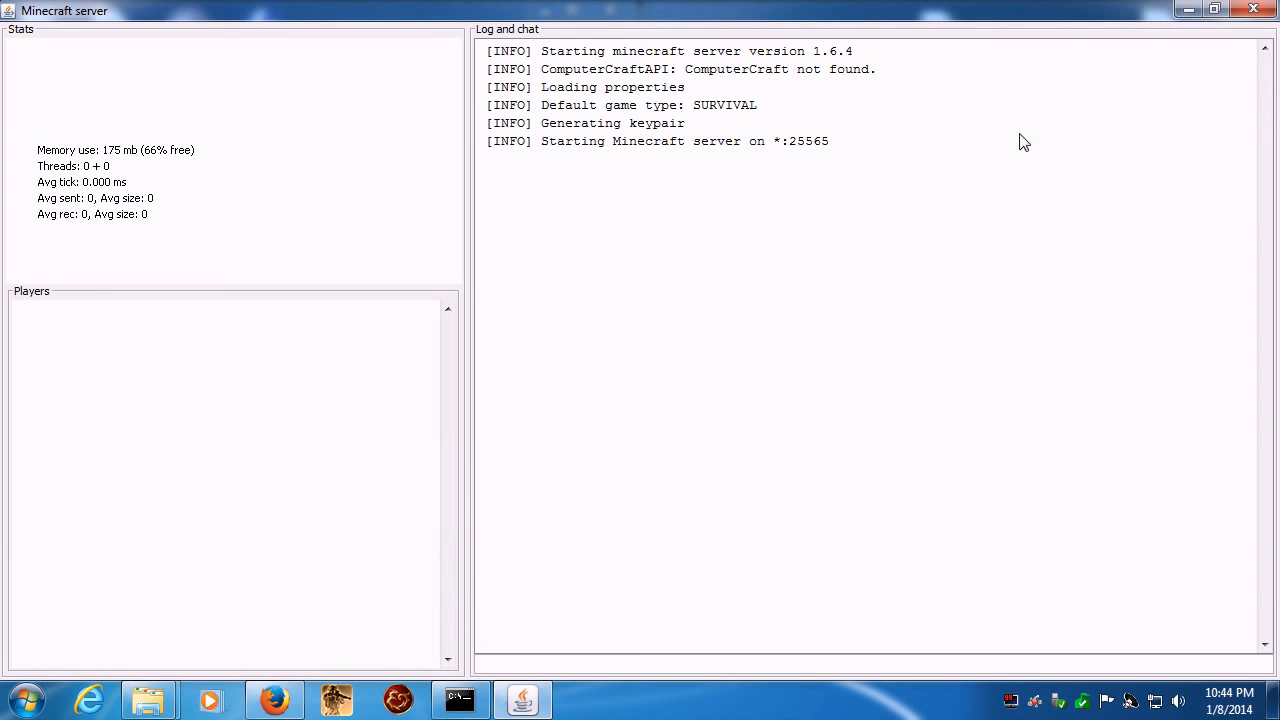
{"action": "left_click", "coordinate": [1190, 12]}
{"action": "left_click", "coordinate": [1182, 12]}
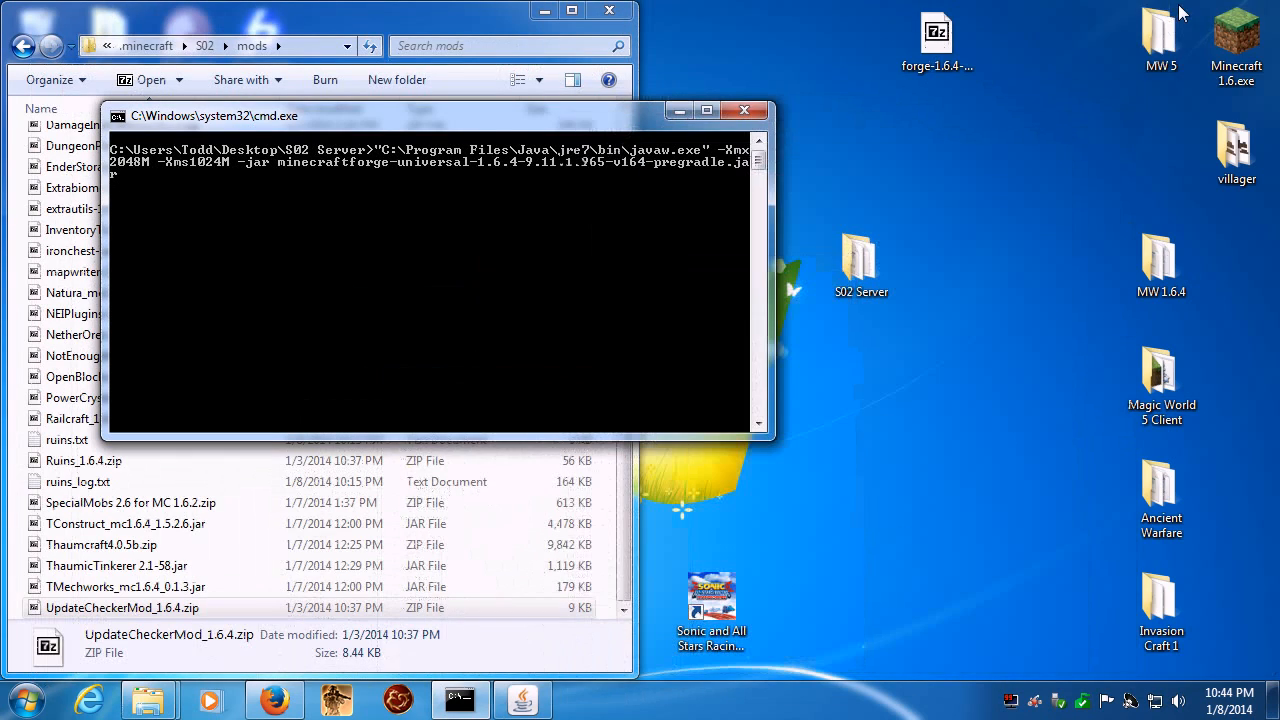
- Launch Minecraft 1.6.4 from the desktop launcher with the Season 02 profile and maximize the game window
{"action": "double_click", "coordinate": [1236, 40]}
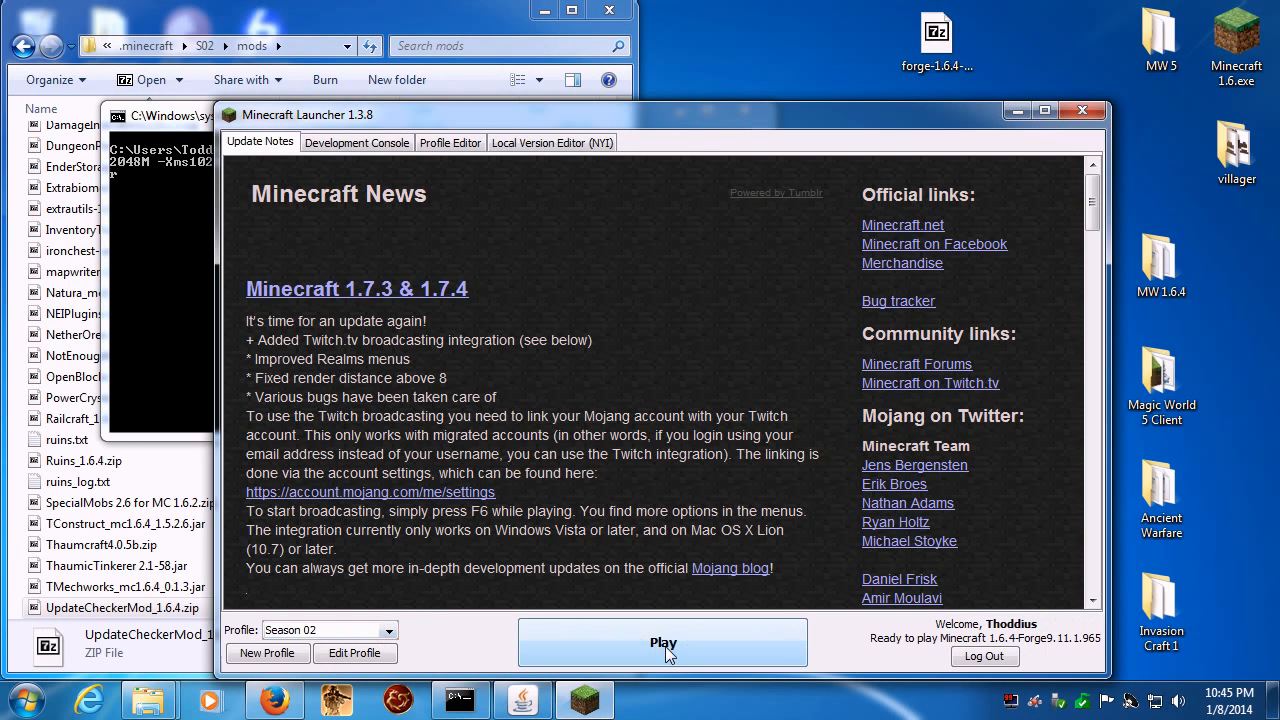
{"action": "left_click", "coordinate": [665, 646]}
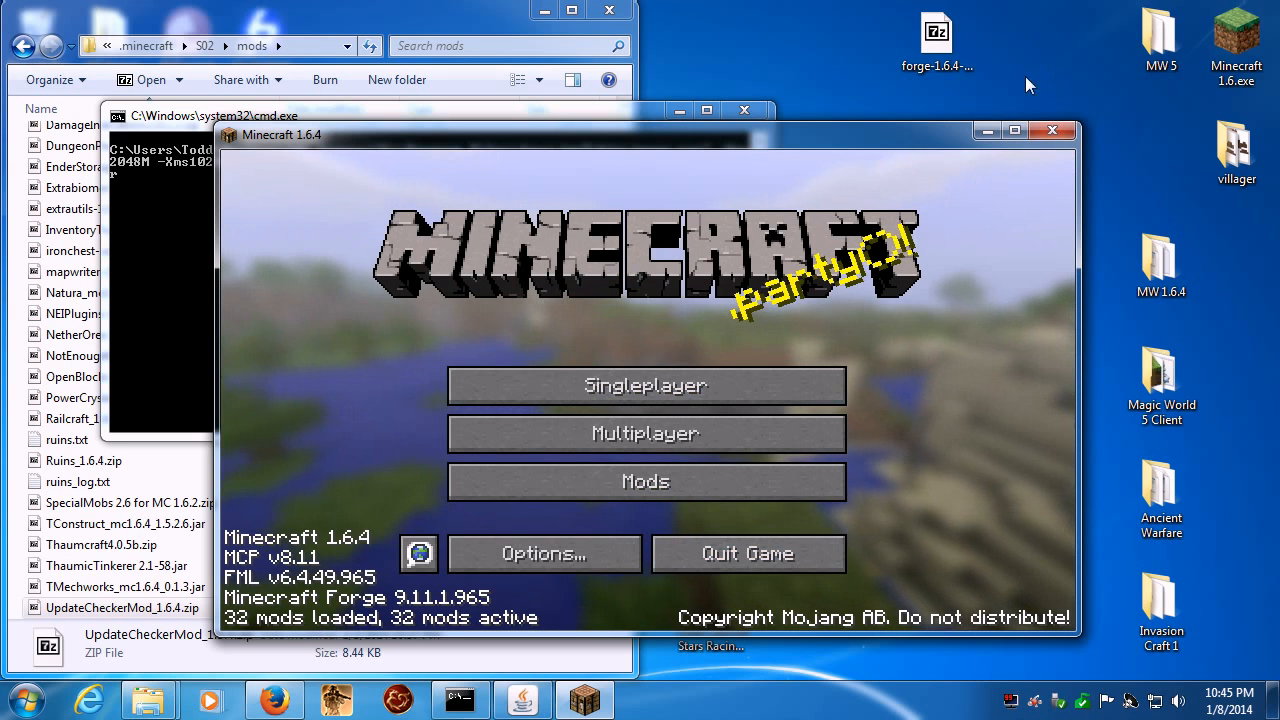
{"action": "left_click", "coordinate": [1014, 130]}
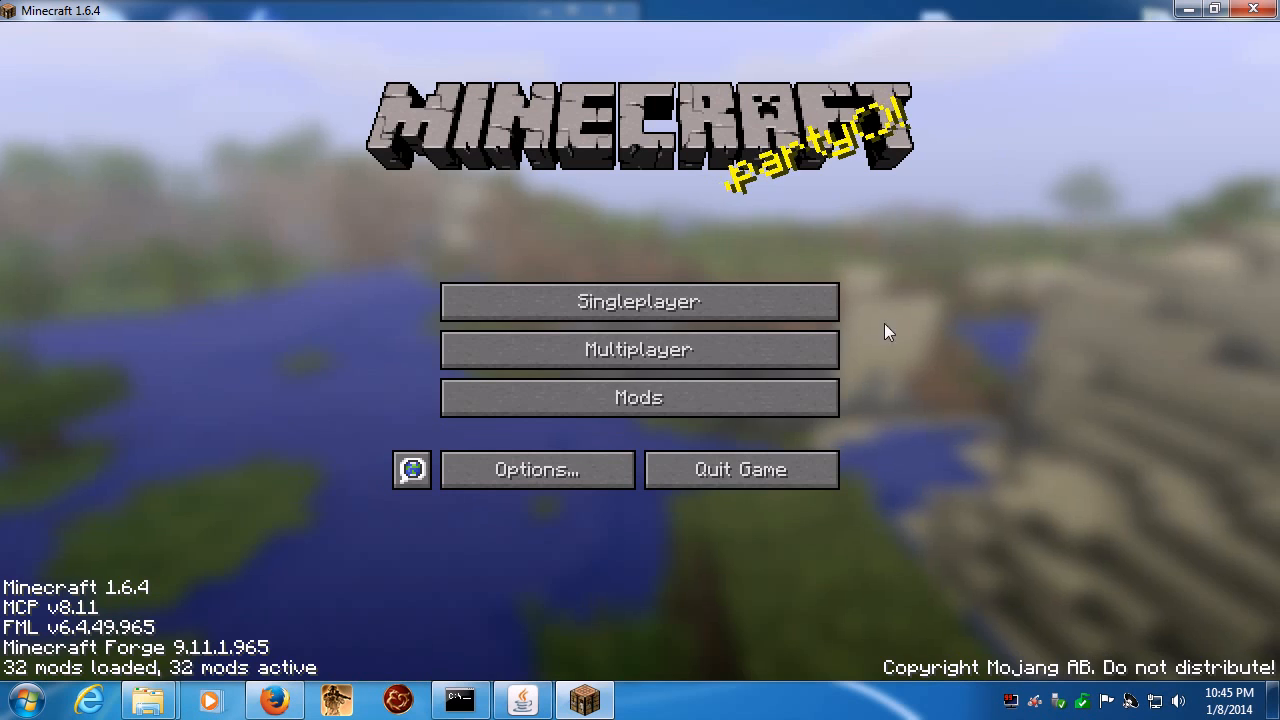
- Add a multiplayer server with the address 10.0.0.2, keeping the default name Minecraft Server
{"action": "left_click", "coordinate": [583, 357]}
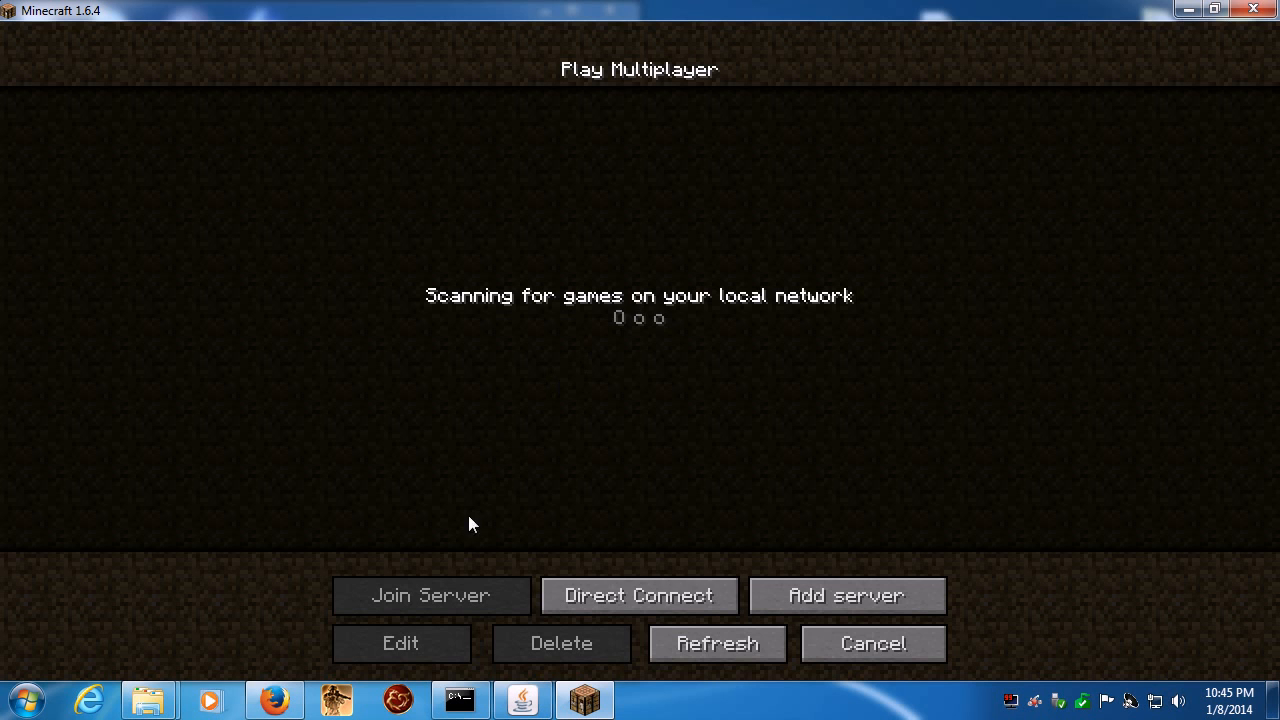
{"action": "left_click", "coordinate": [827, 597]}
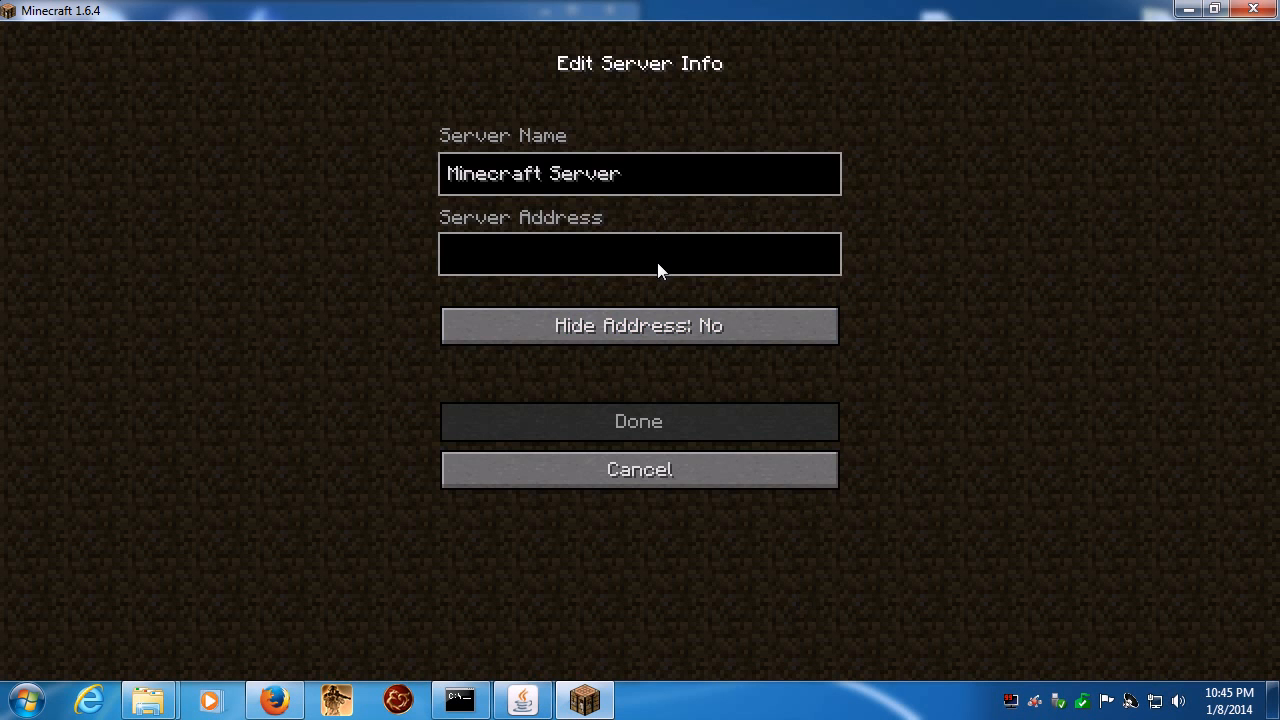
{"action": "type", "text": "10"}
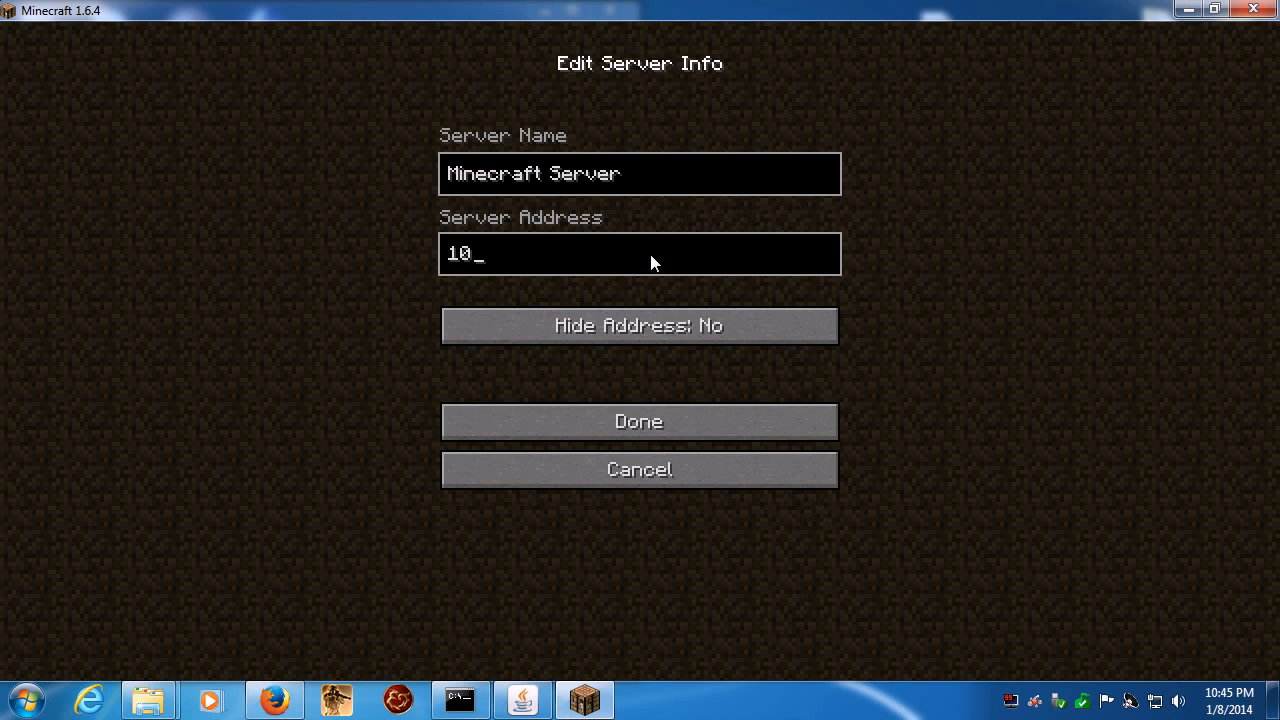
{"action": "type", "text": ".0.0.2"}
{"action": "left_click", "coordinate": [645, 416]}
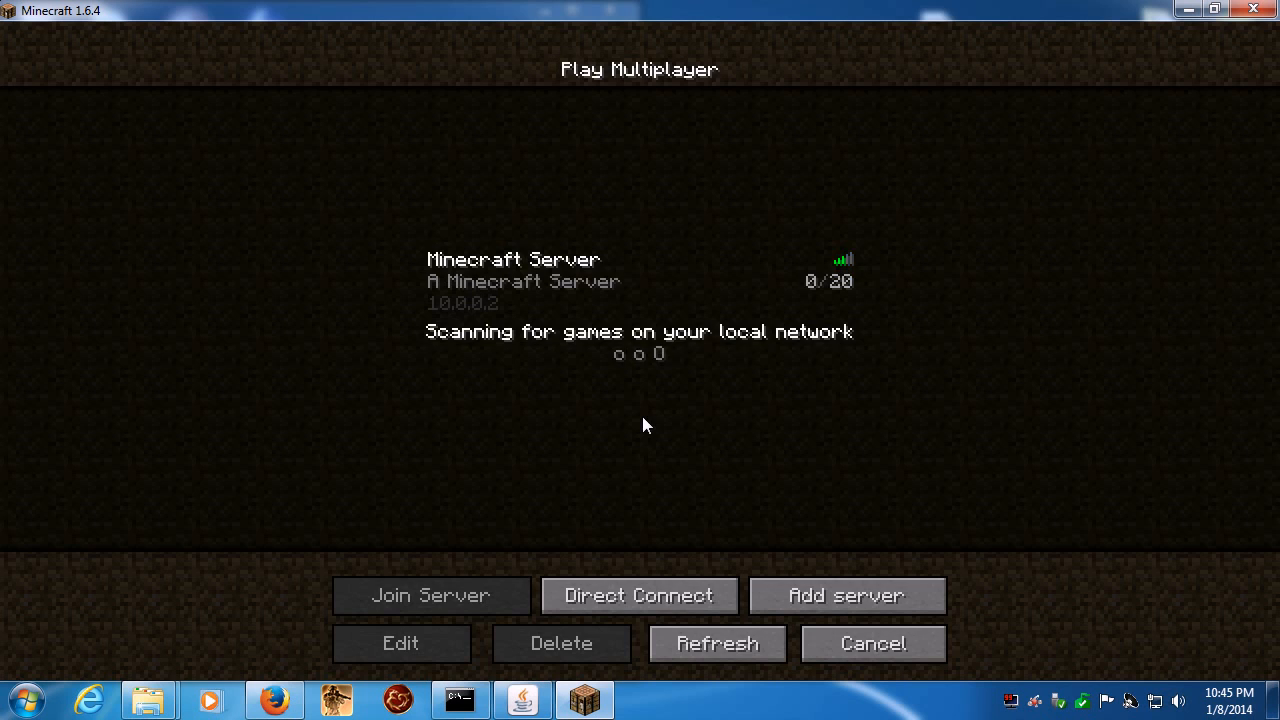
- Join the added Minecraft Server, walk through the snowy forest, and switch to the empty second hotbar slot
{"action": "double_click", "coordinate": [486, 281]}
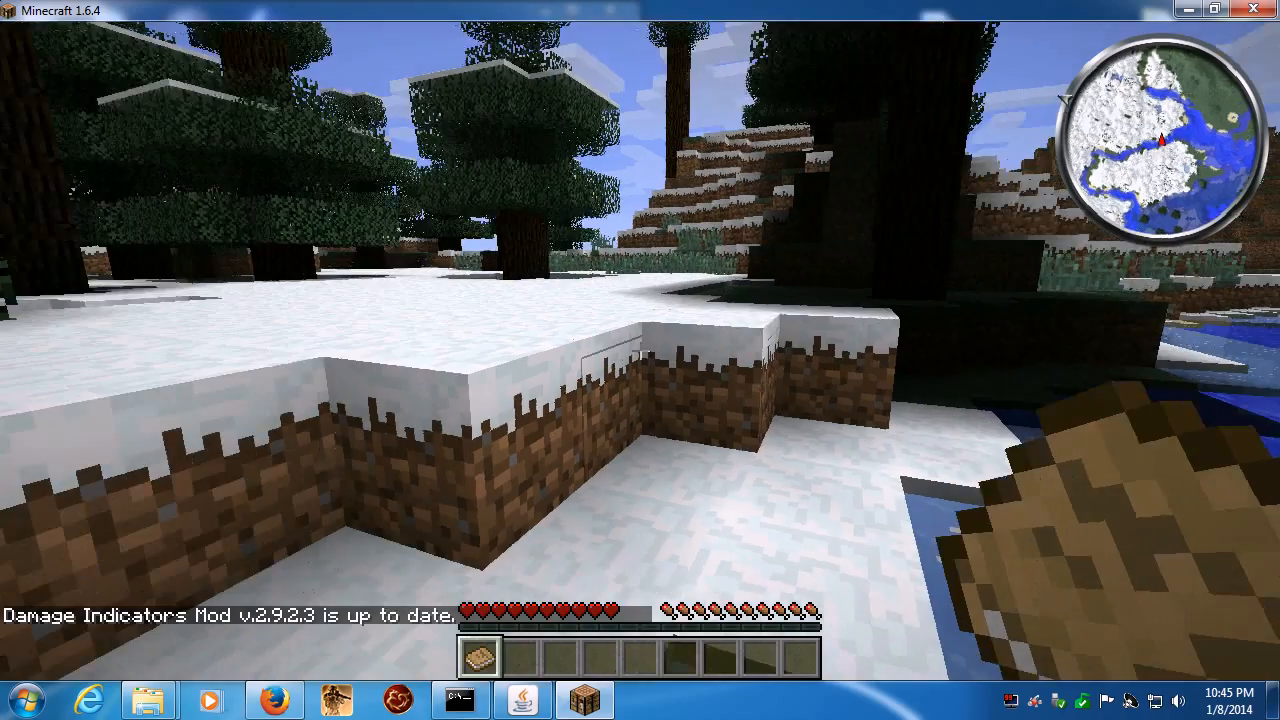
{"action": "key", "text": "w"}
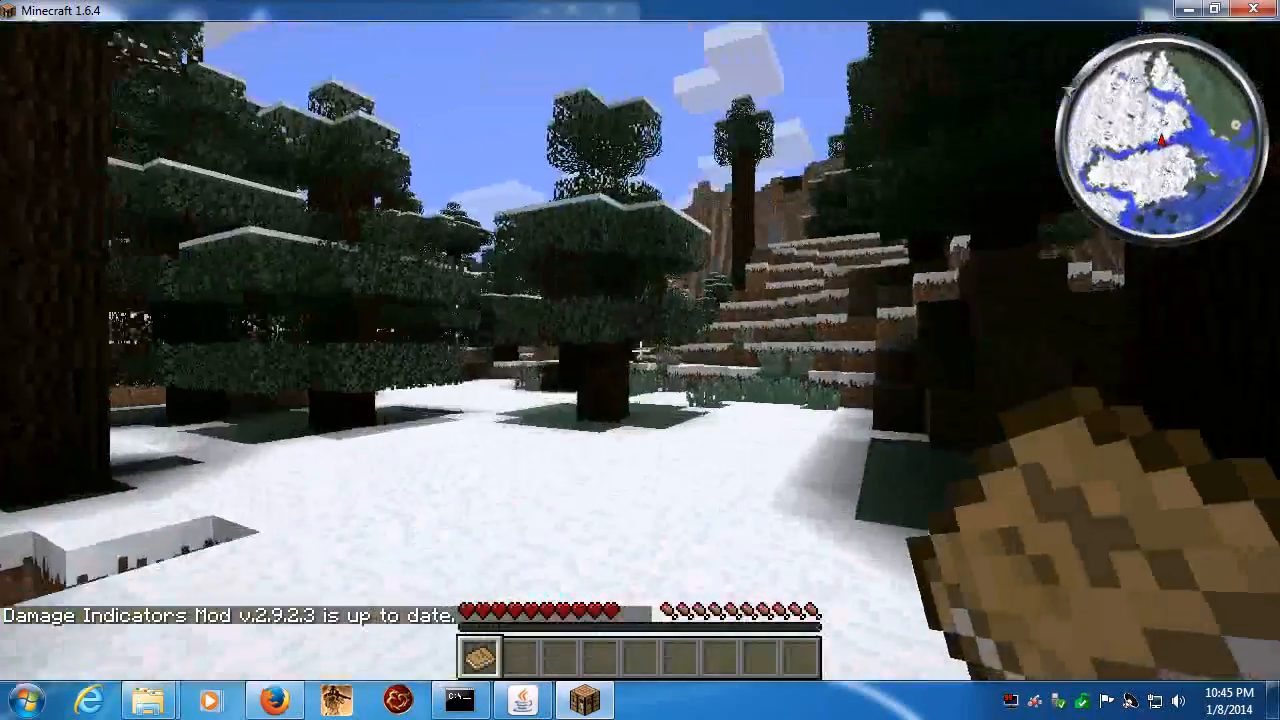
{"action": "key", "text": "w"}
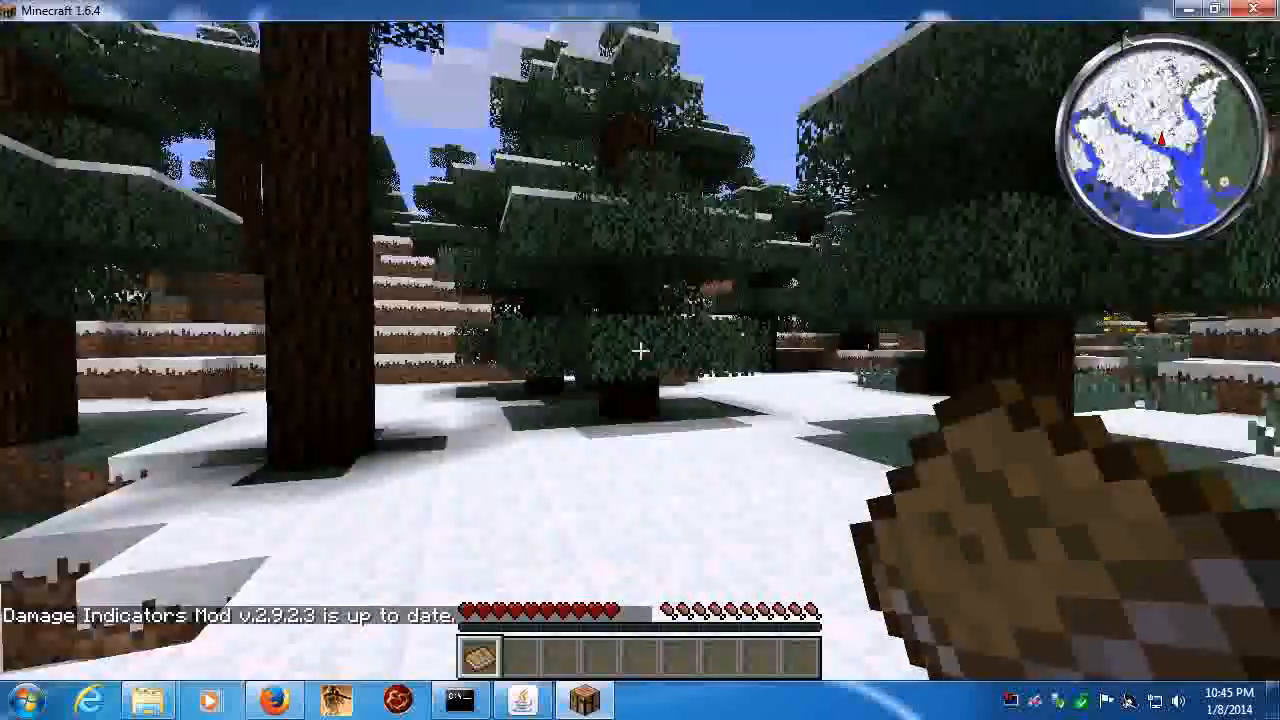
{"action": "key", "text": "w"}
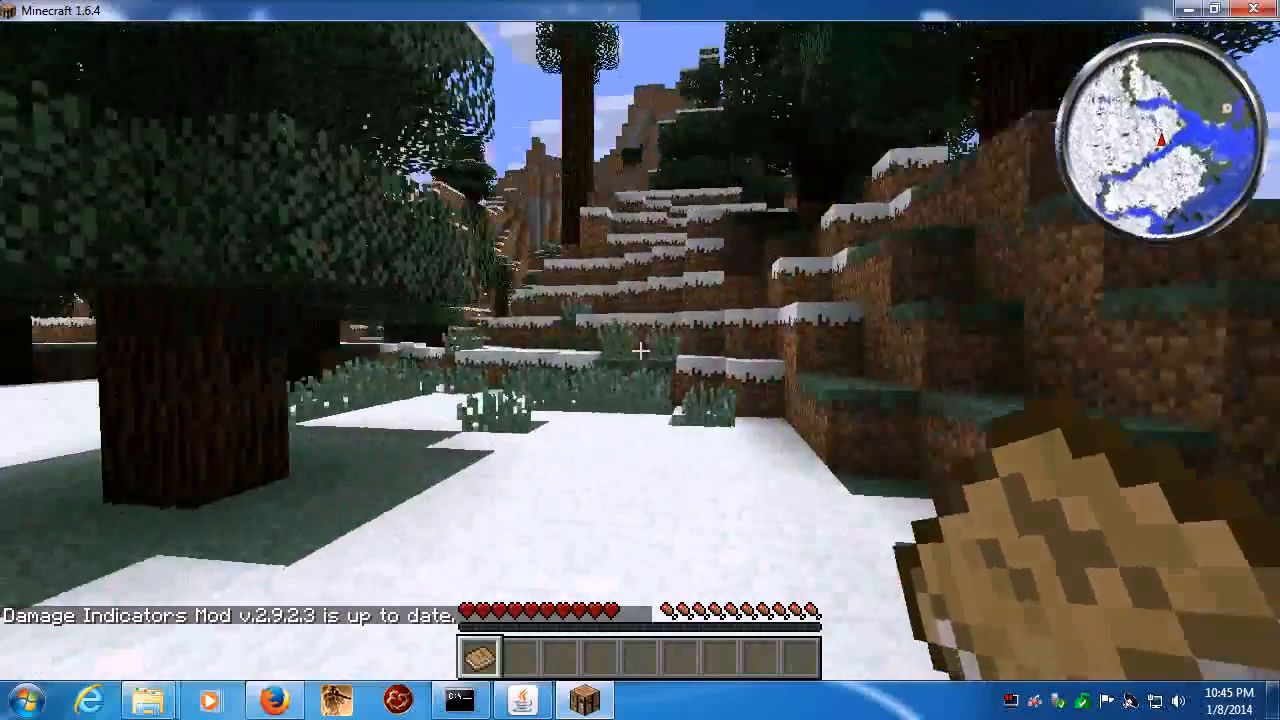
{"action": "key", "text": "2"}
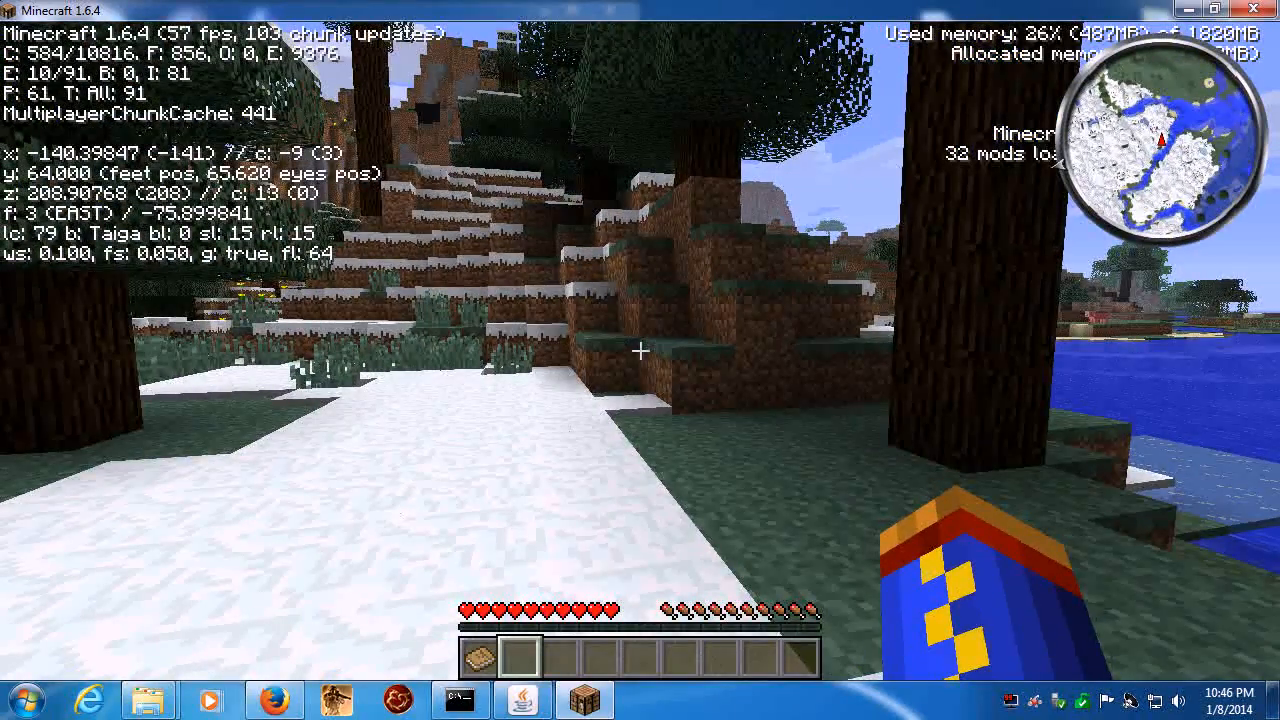
- Walk up the snowy hillside to a large tree and break its logs by hand
{"action": "key", "text": "w"}
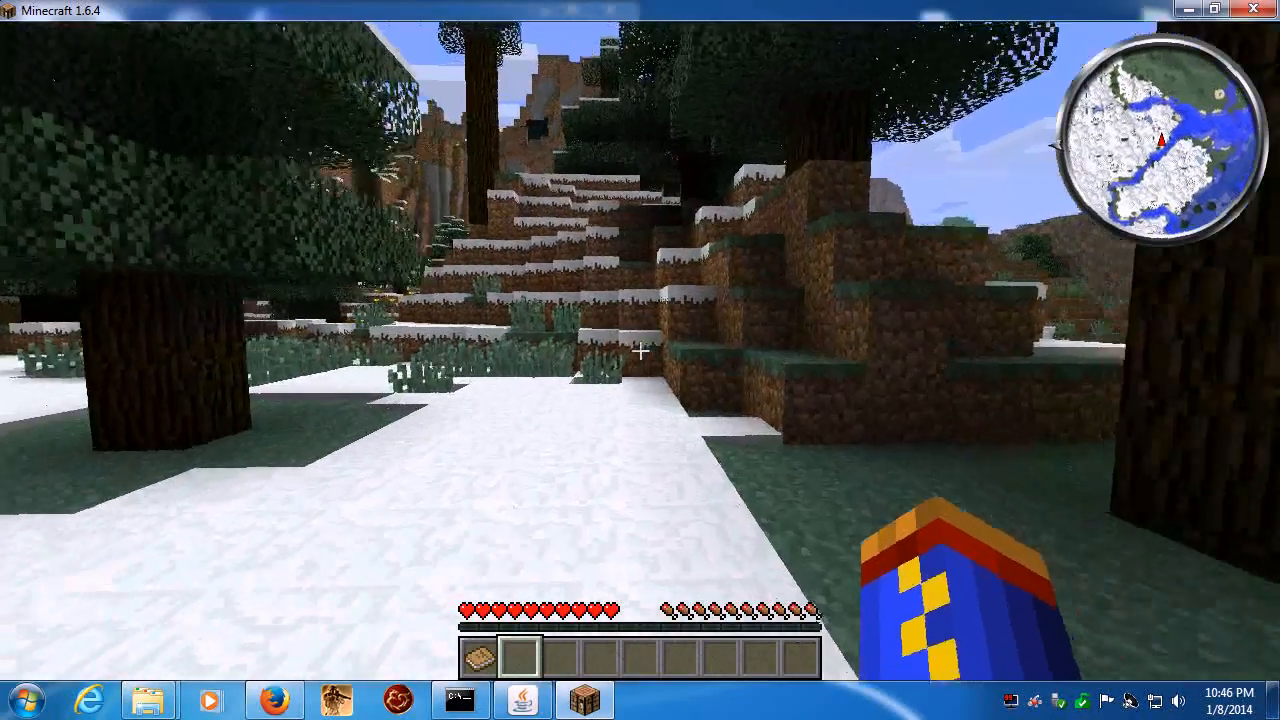
{"action": "key", "text": "w"}
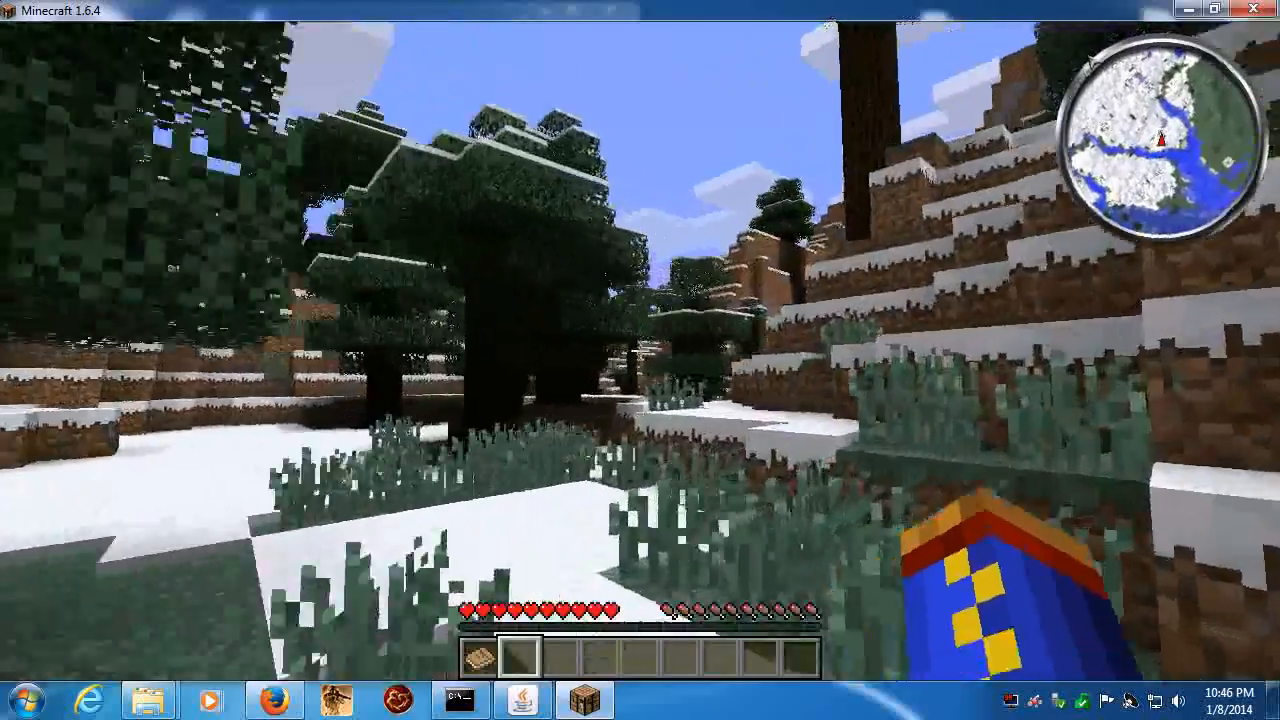
{"action": "key", "text": "w"}
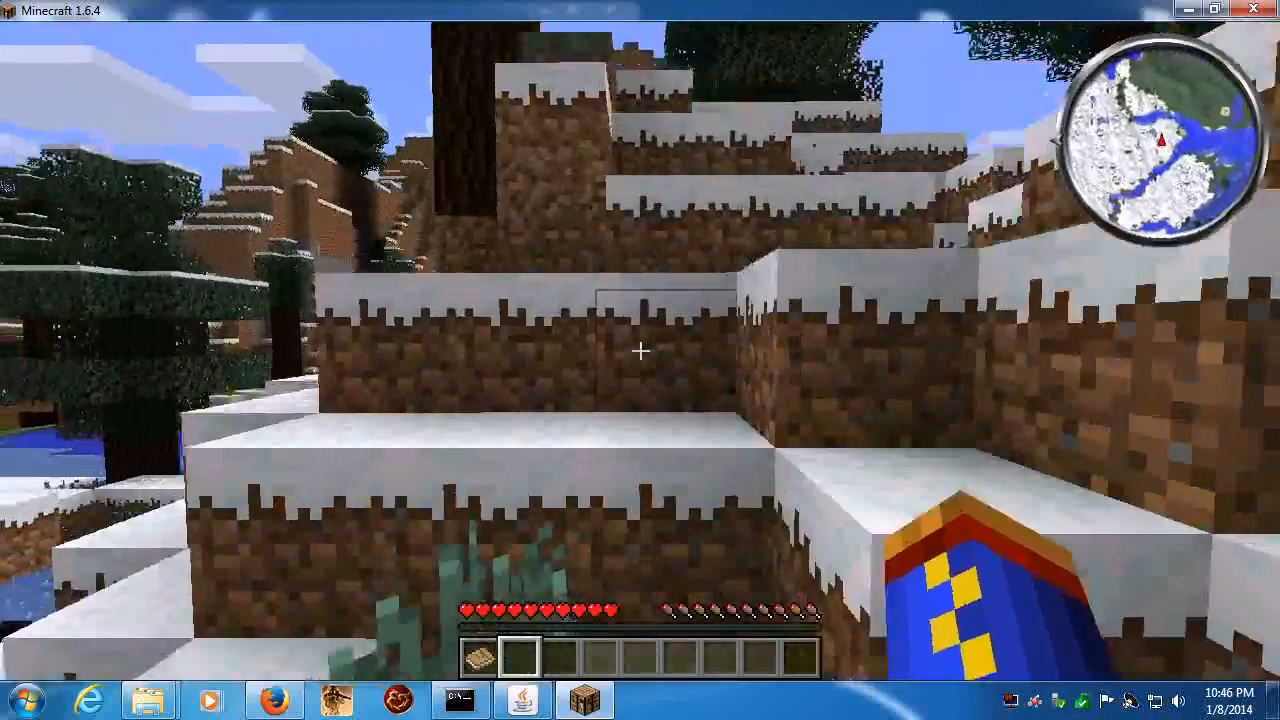
{"action": "key", "text": "w"}
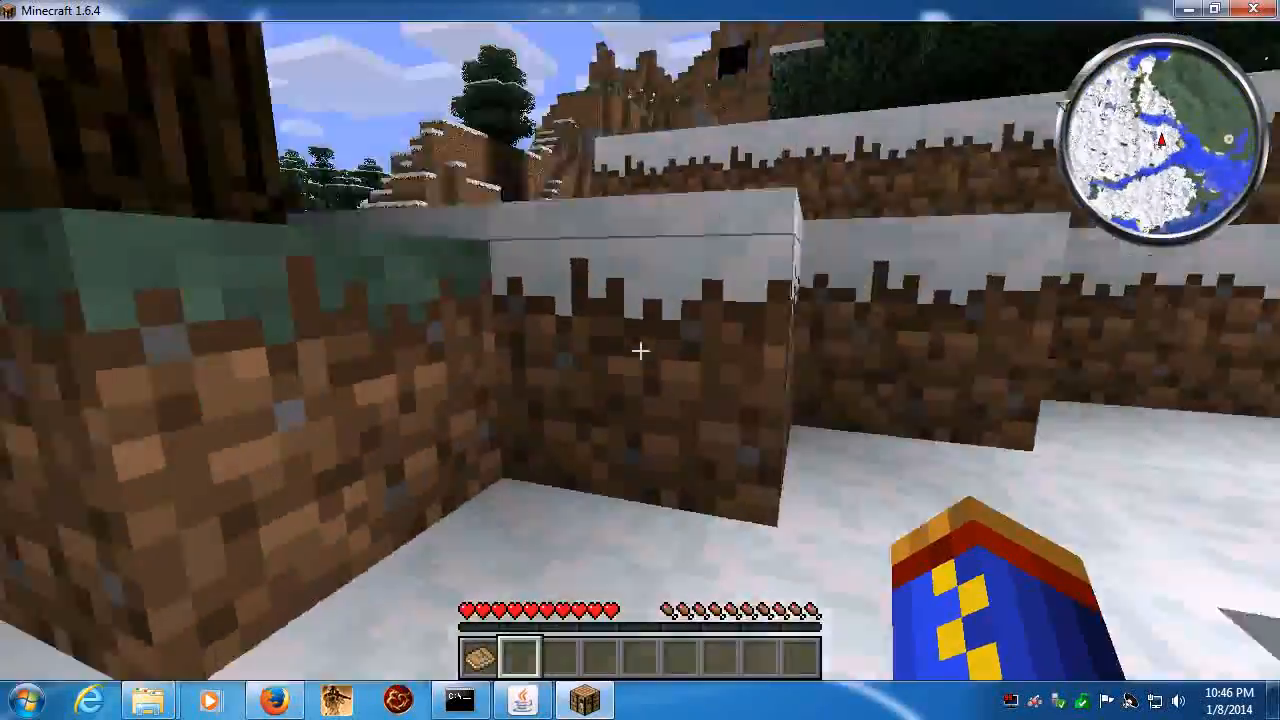
{"action": "key", "text": "space"}
{"action": "left_click", "coordinate": [640, 350]}
{"action": "left_click_drag", "start_coordinate": [640, 350], "coordinate": [640, 350]}
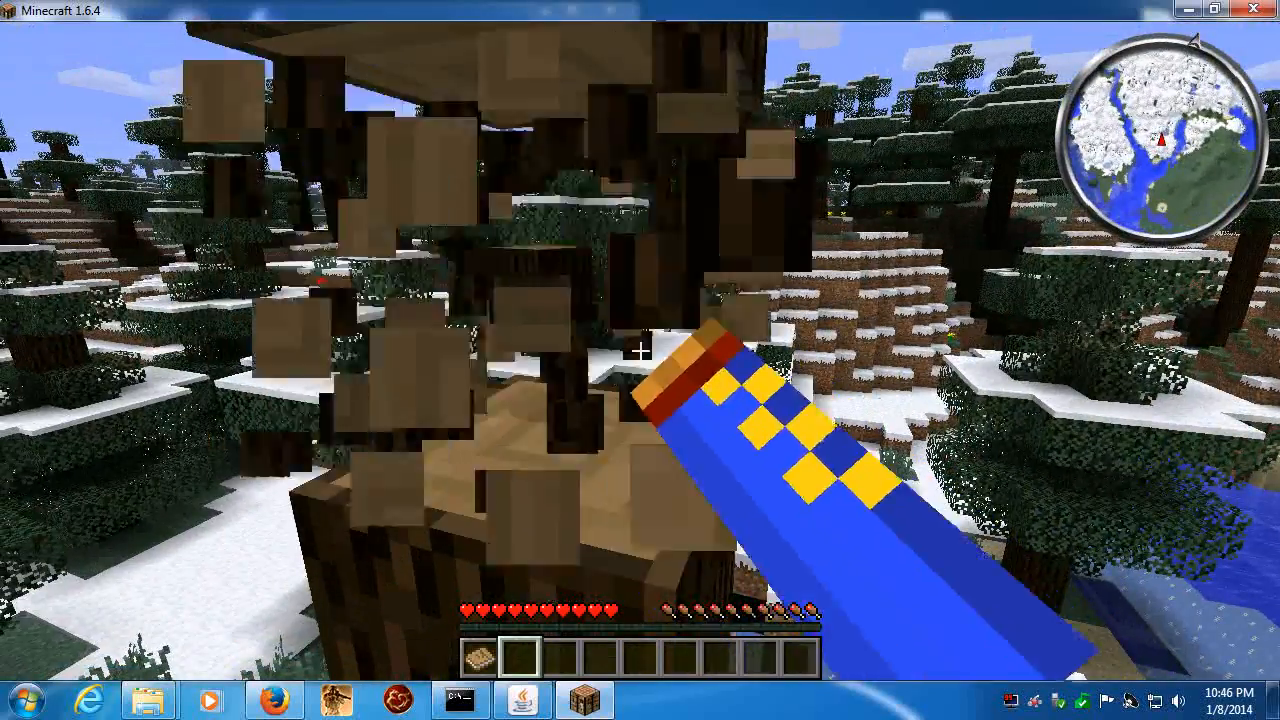
- Collect the dropped spruce wood into the selected hotbar slot and walk down across the snowy terraces to the riverbank
{"action": "key", "text": "w"}
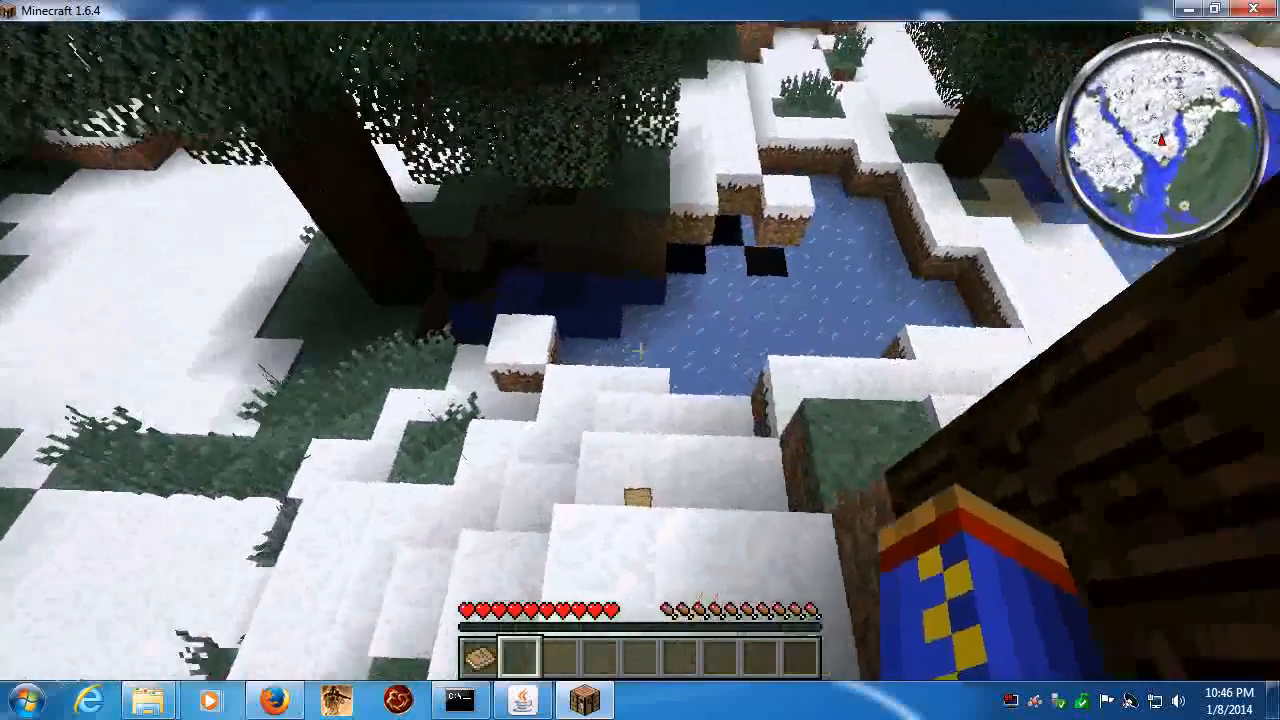
{"action": "key", "text": "2"}
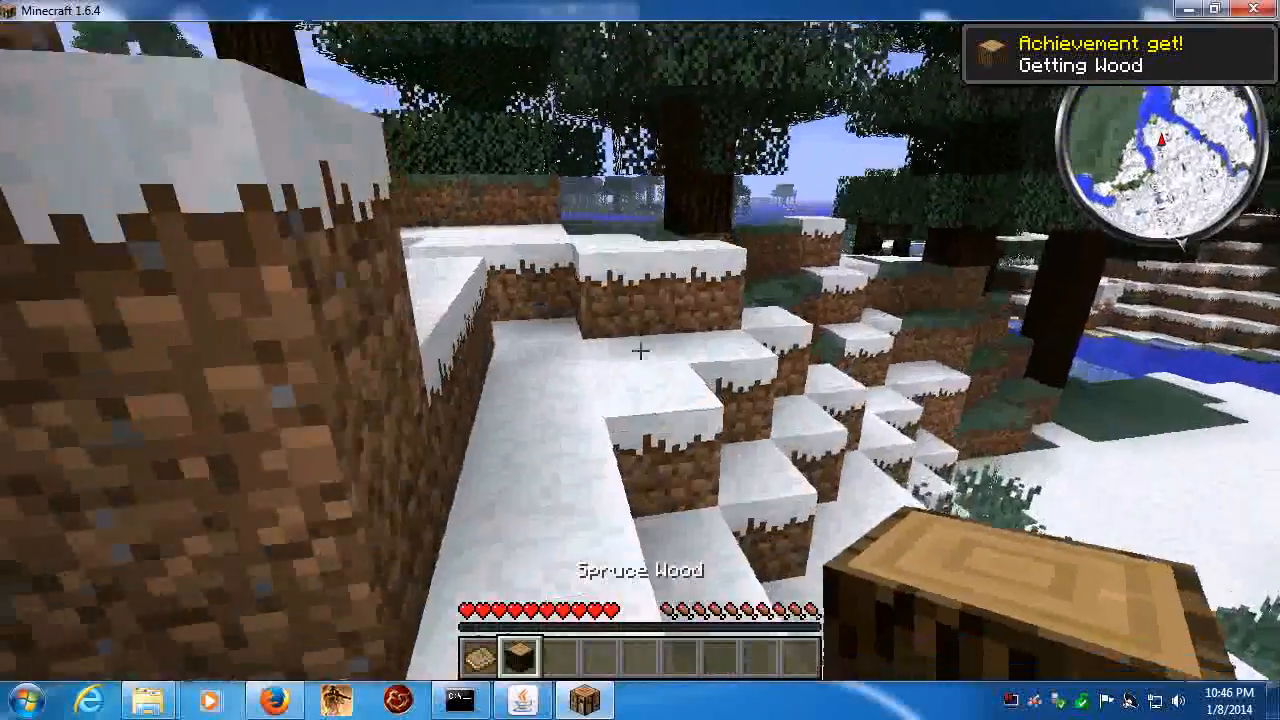
{"action": "key", "text": "e"}
{"action": "key", "text": "e"}
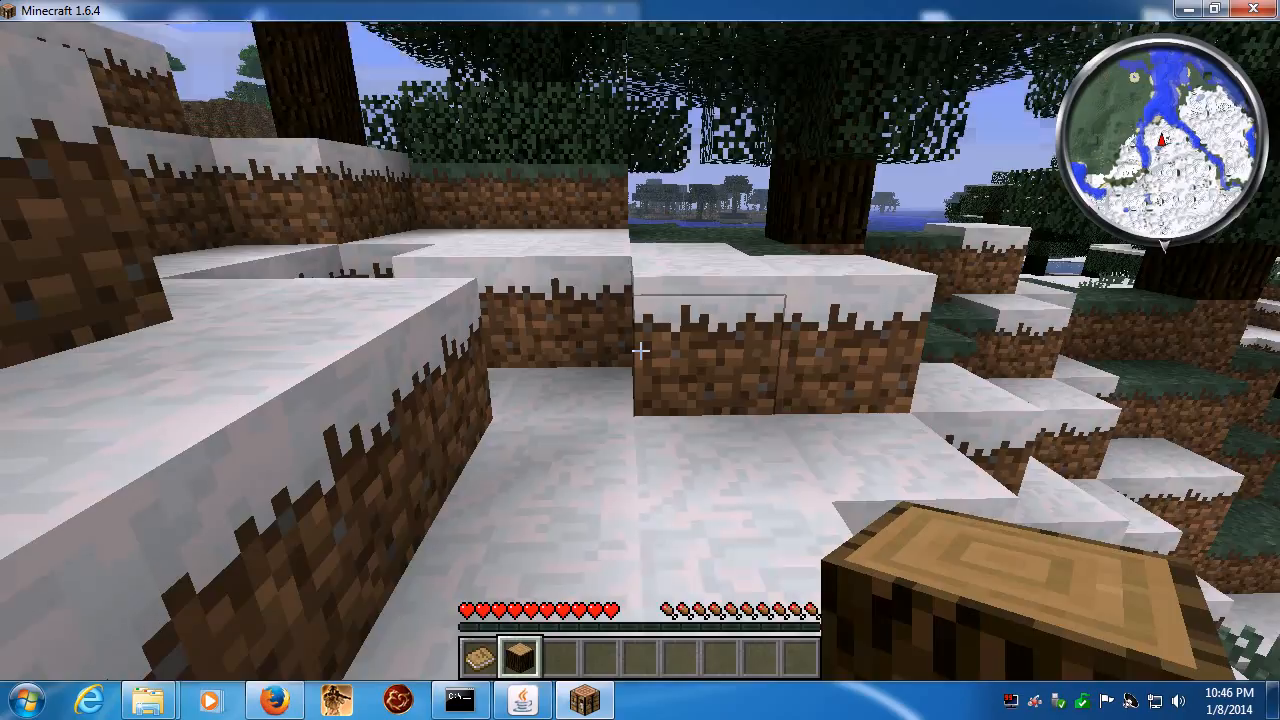
{"action": "key", "text": "w"}
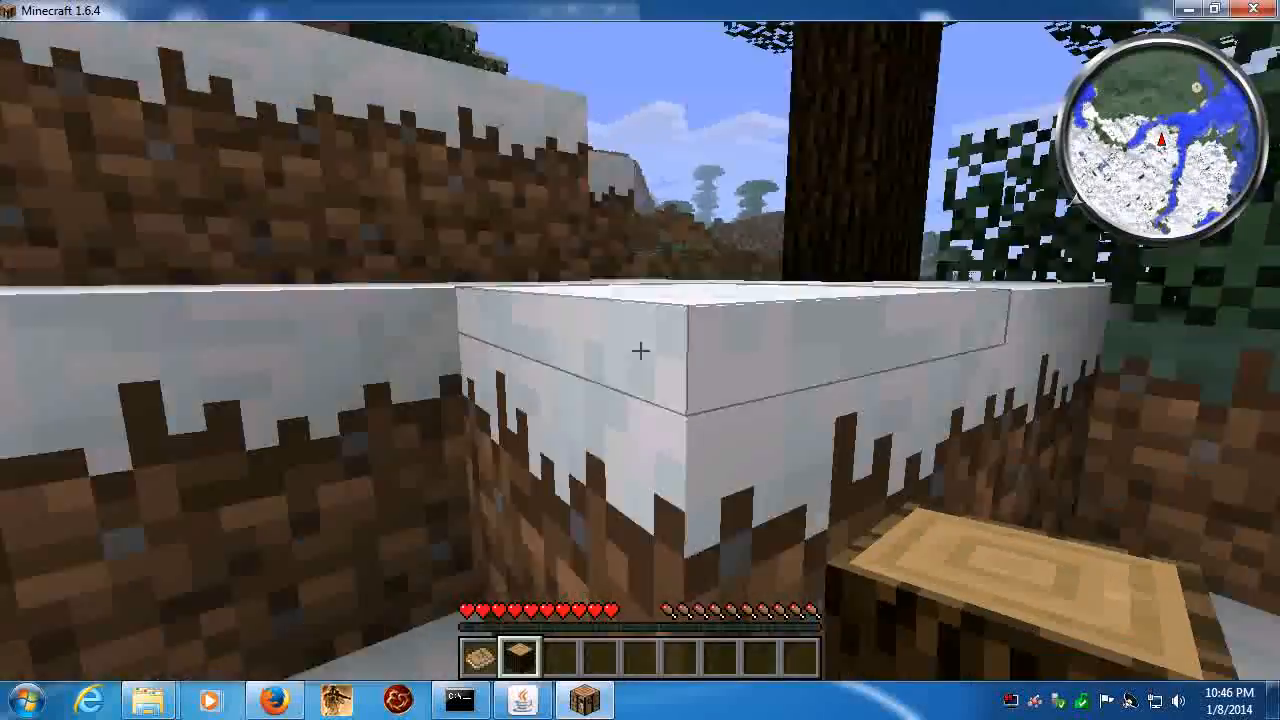
{"action": "key", "text": "space"}
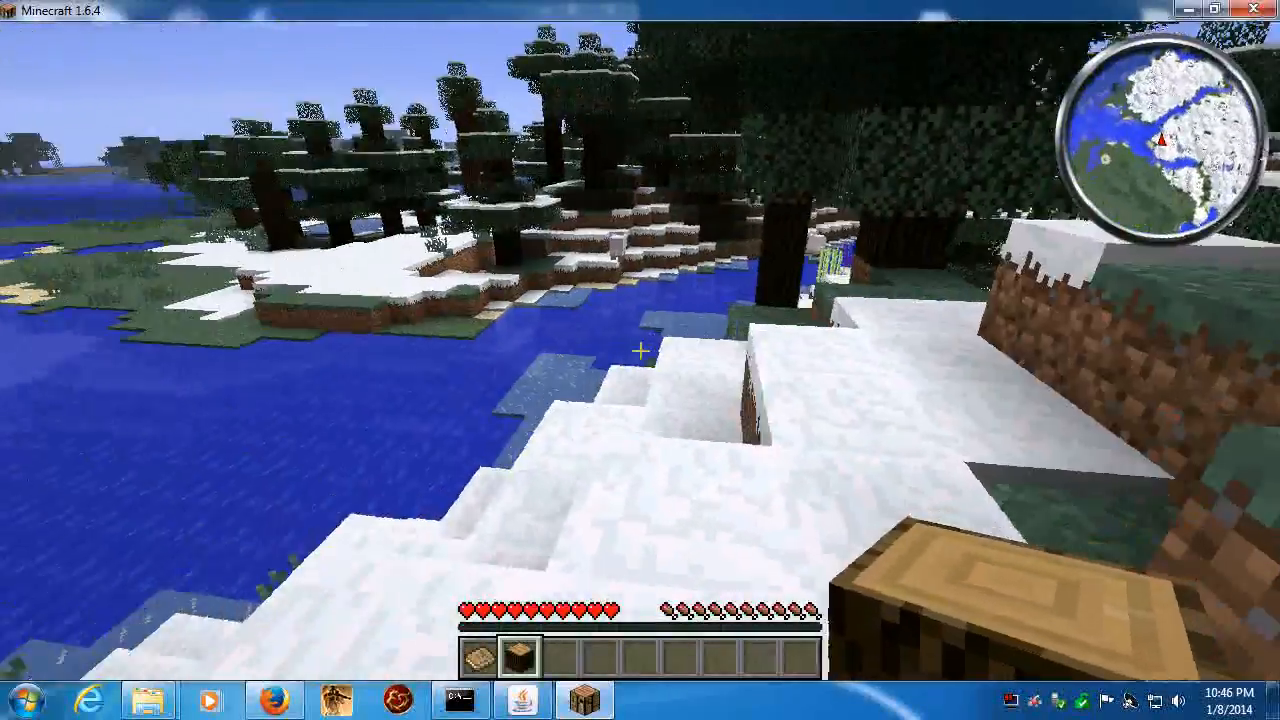
{"action": "key", "text": "w"}
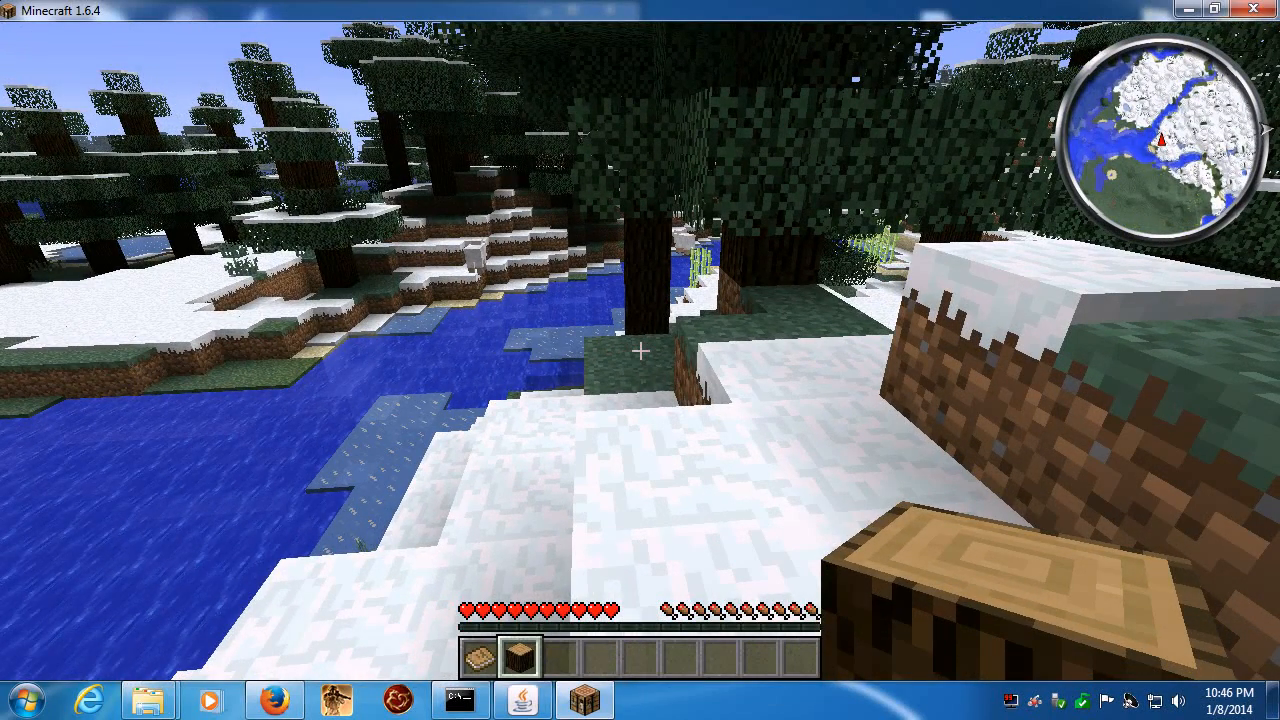
- Disconnect from the multiplayer server and quit Minecraft
{"action": "key", "text": "Escape"}
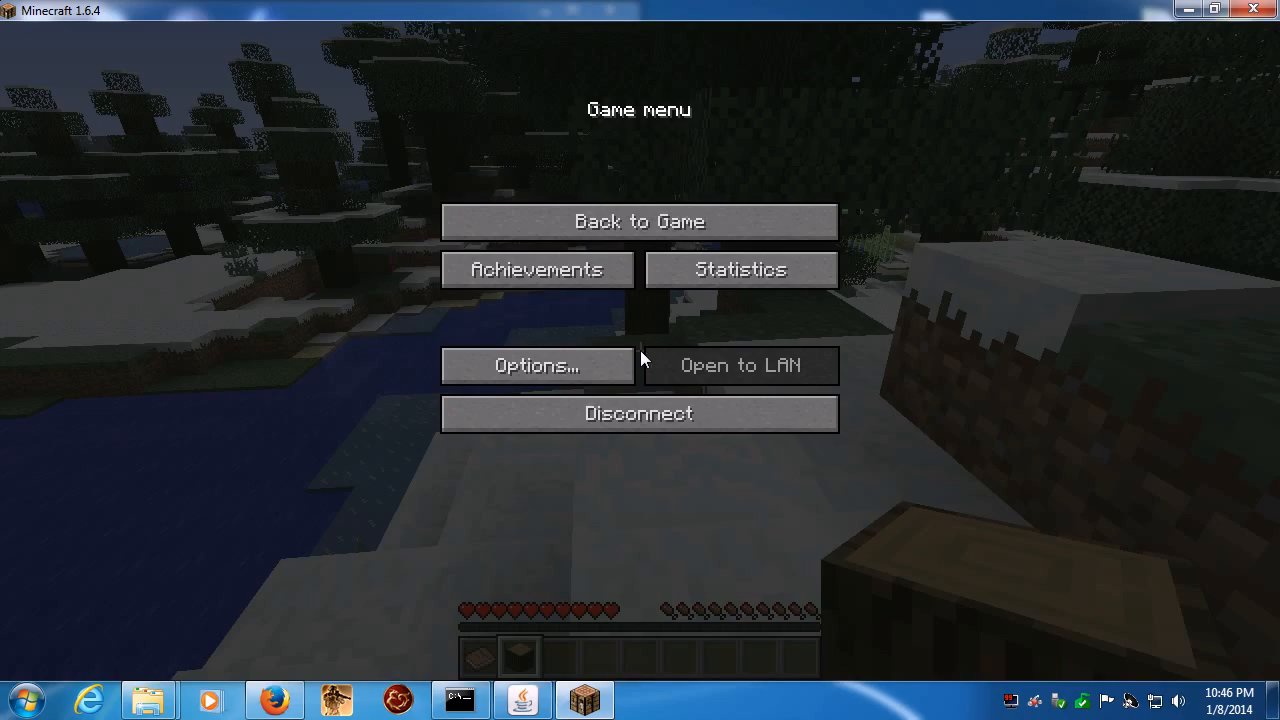
{"action": "left_click", "coordinate": [642, 412]}
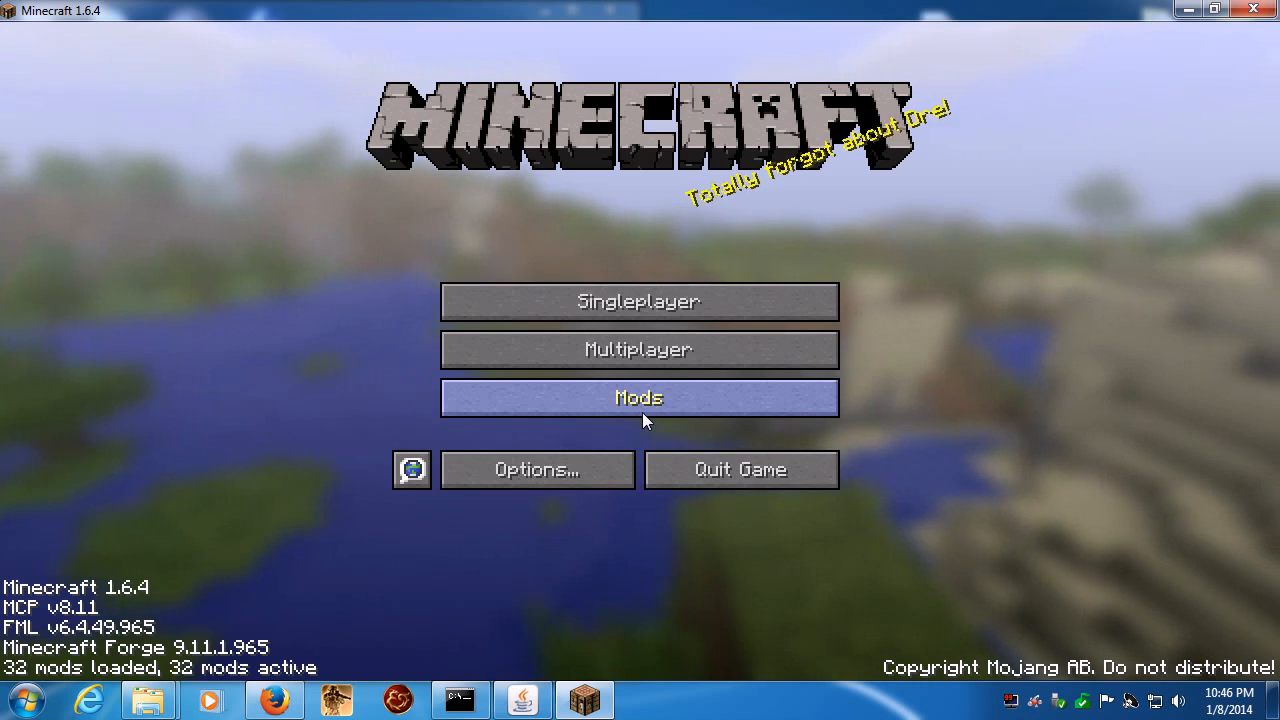
{"action": "left_click", "coordinate": [744, 472]}
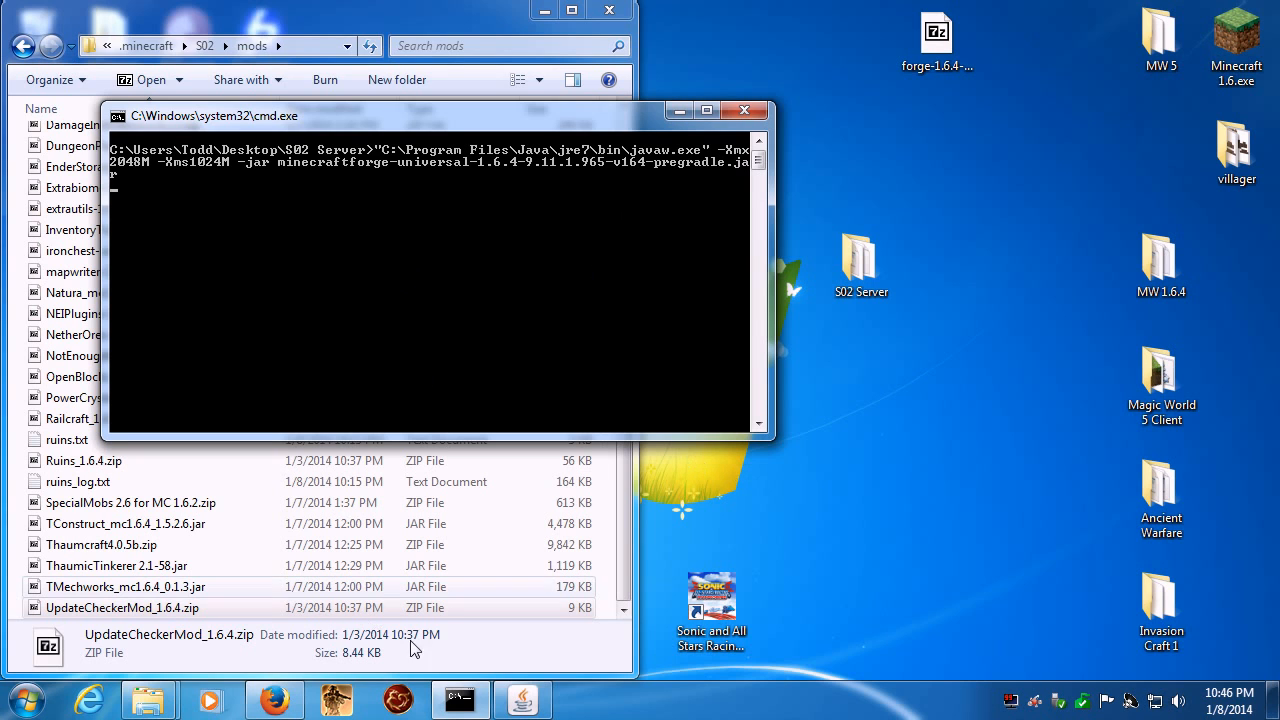
- Shut down the Minecraft server with the stop command in its server window and dismiss the leftover command console
{"action": "left_click", "coordinate": [522, 700]}
{"action": "left_click", "coordinate": [568, 664]}
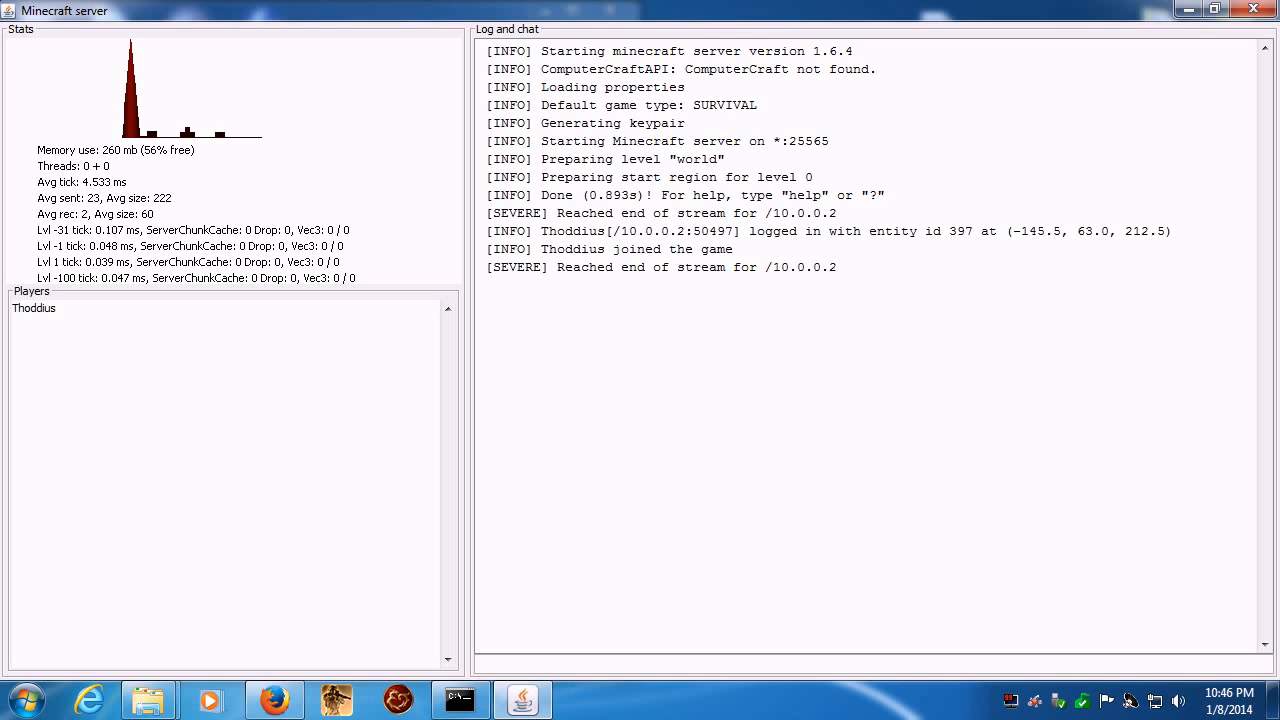
{"action": "type", "text": "stop"}
{"action": "key", "text": "Return"}
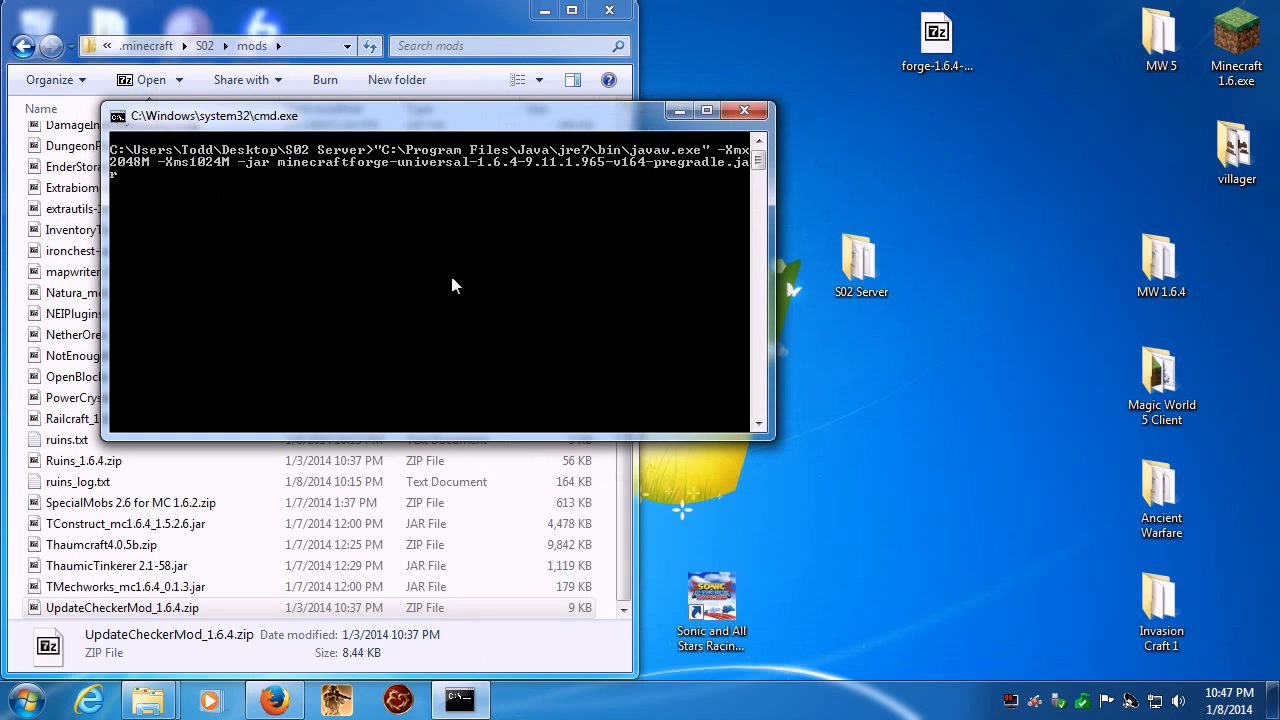
{"action": "key", "text": "Return"}
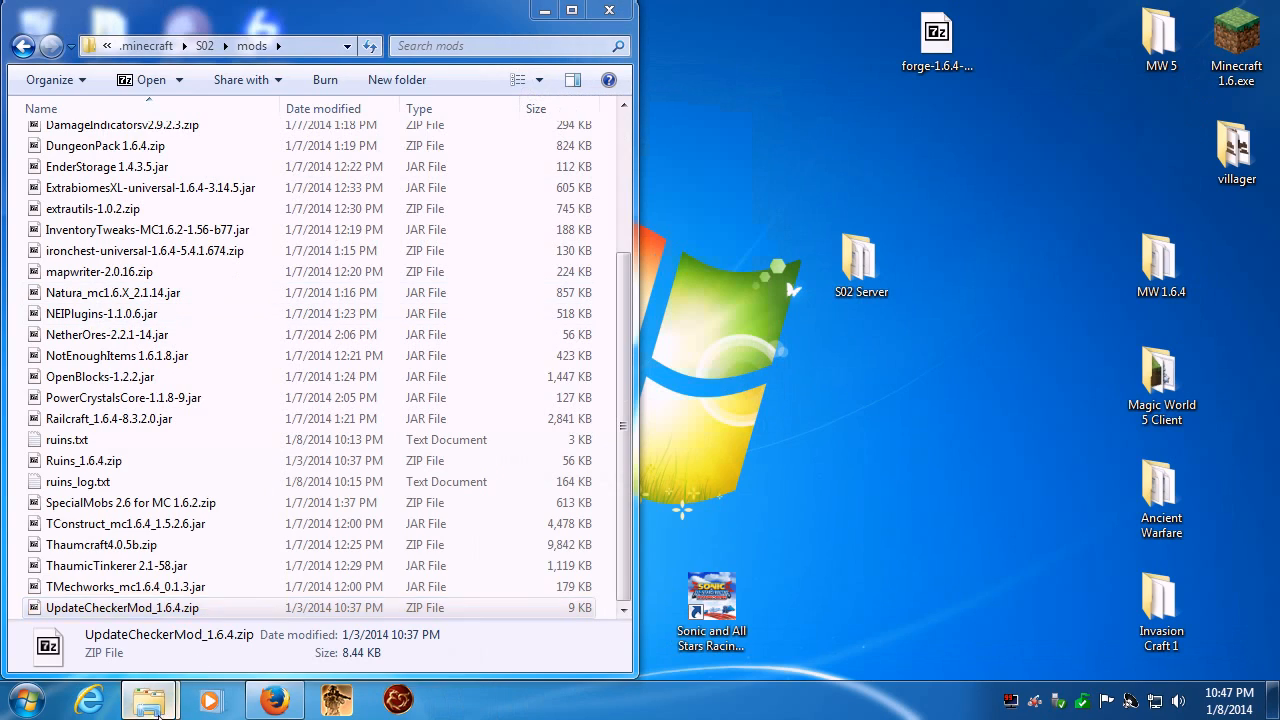
- Bring up the S02 Server folder window, then switch to the MineOS Admin Panel in Firefox
{"action": "mouse_move", "coordinate": [150, 700]}
{"action": "left_click", "coordinate": [179, 595]}
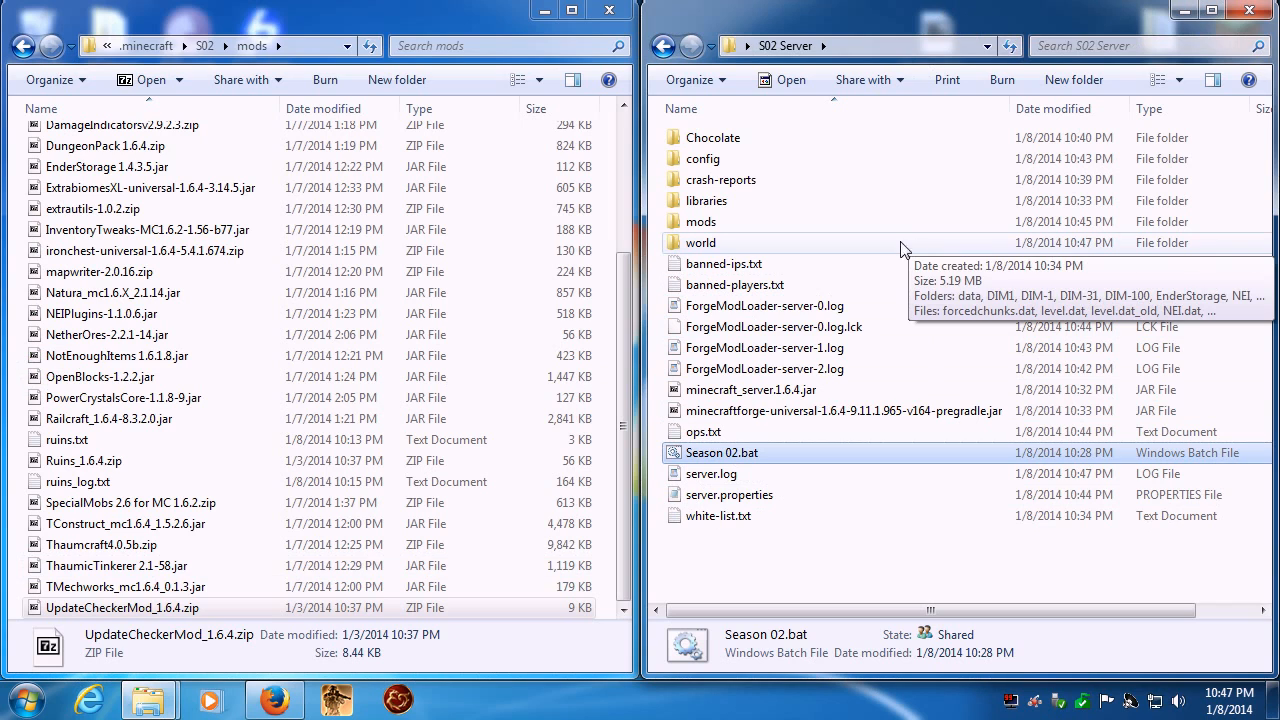
{"action": "left_click", "coordinate": [276, 701]}
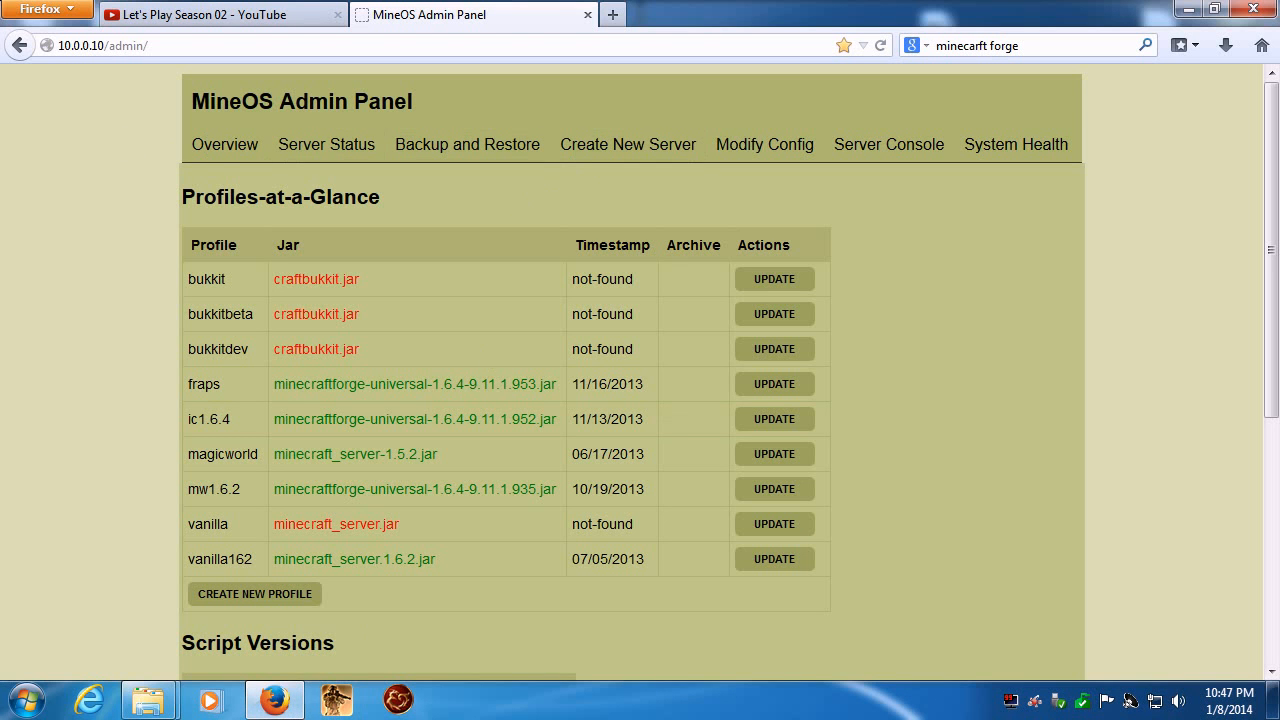
- View the Official CRUX Website from the admin panel's footer links in a separate tab and close it
{"action": "scroll", "coordinate": [952, 230], "scroll_direction": "down", "scroll_amount": 5}
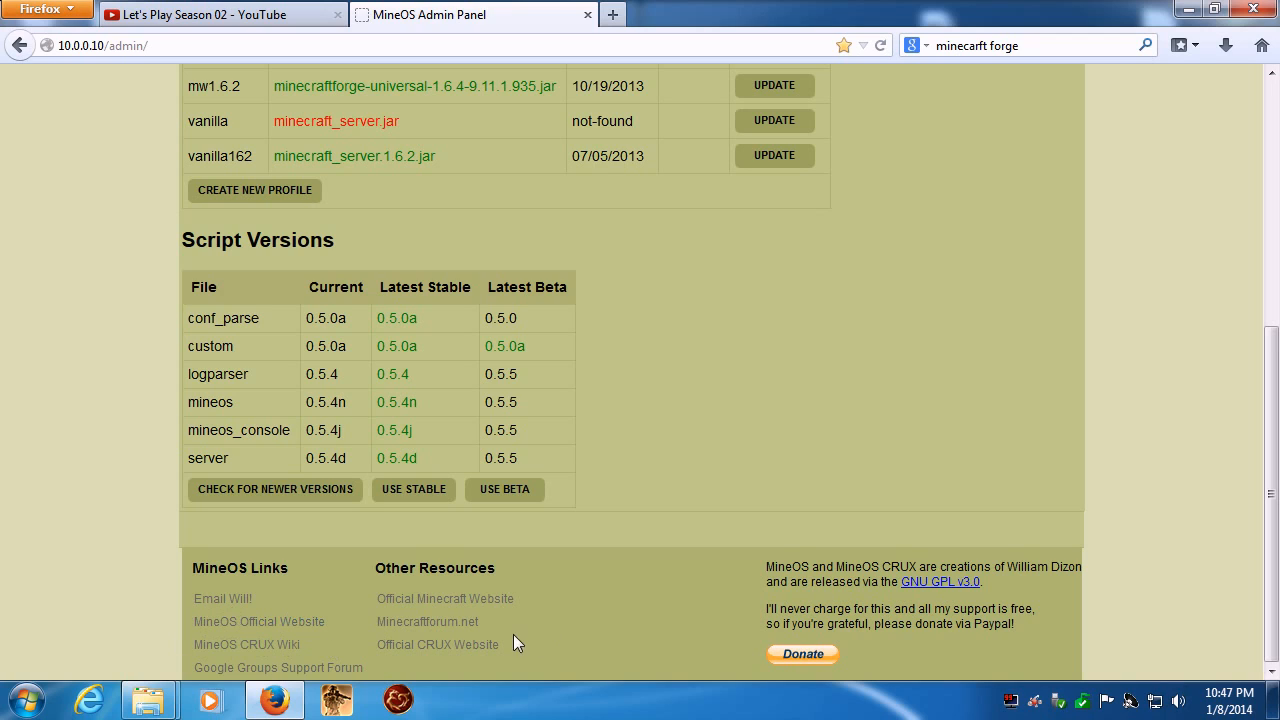
{"action": "left_click", "coordinate": [258, 645]}
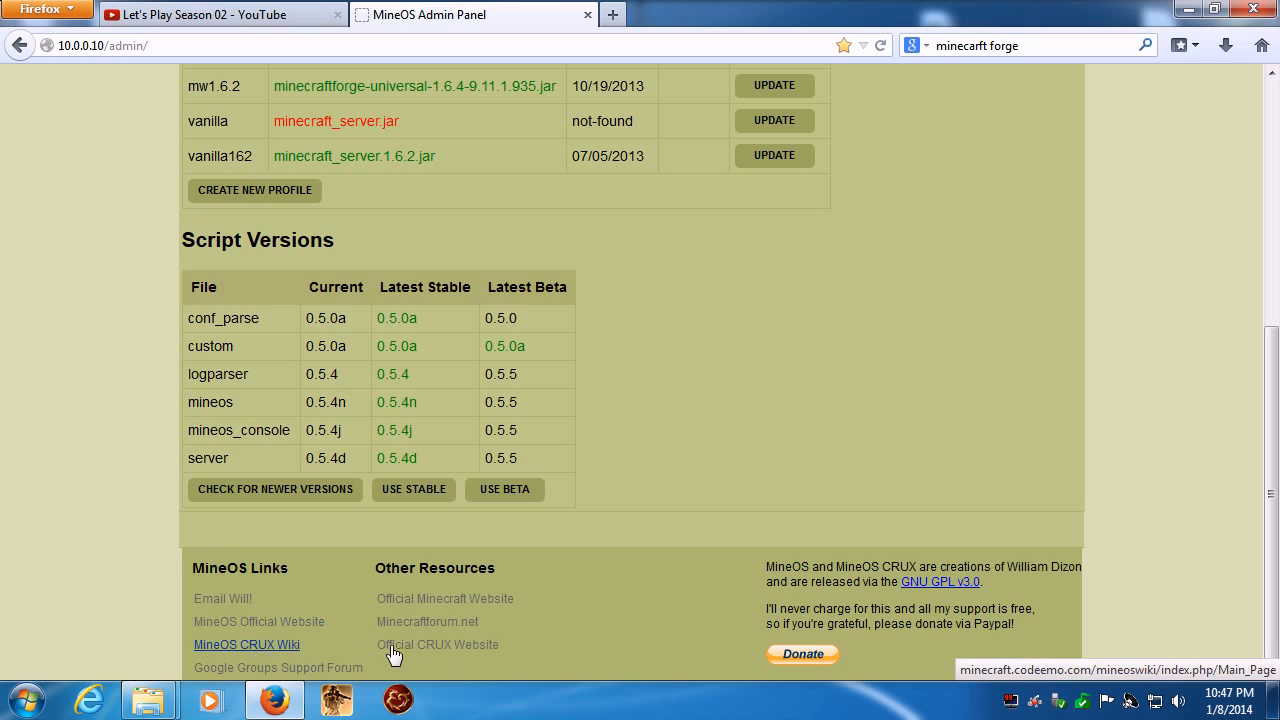
{"action": "right_click", "coordinate": [430, 648]}
{"action": "left_click", "coordinate": [512, 487]}
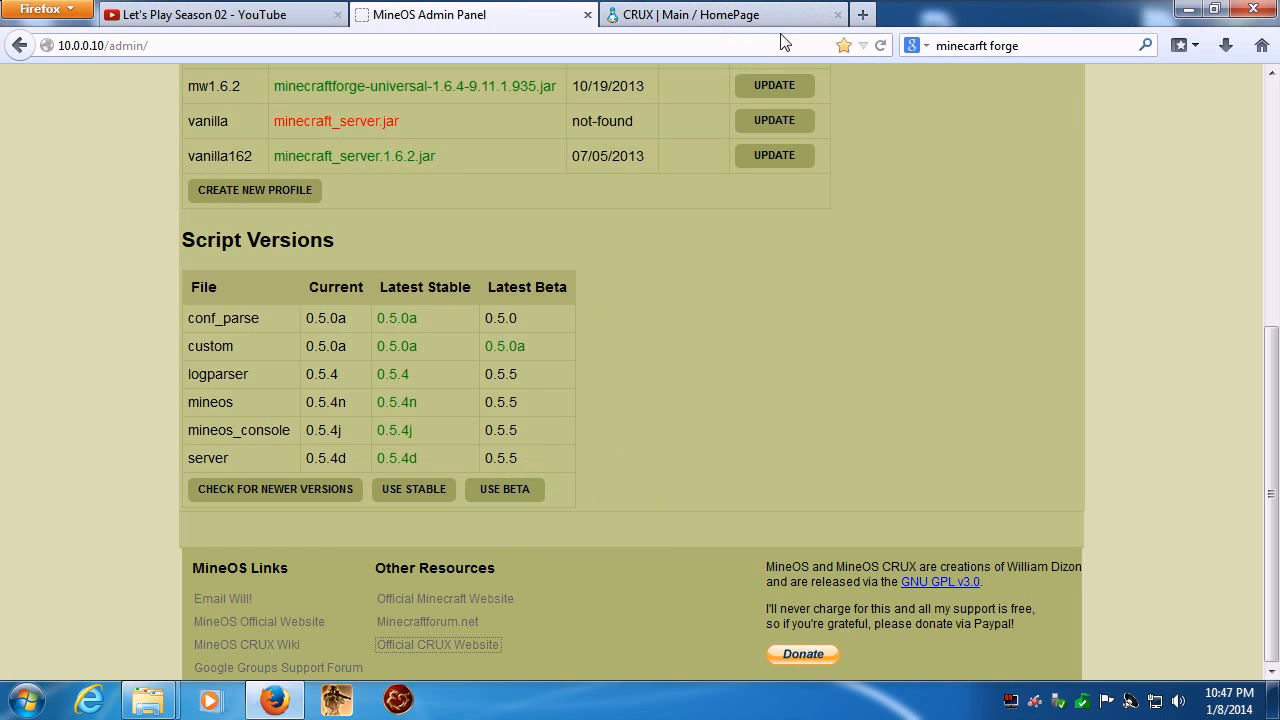
{"action": "left_click", "coordinate": [716, 20]}
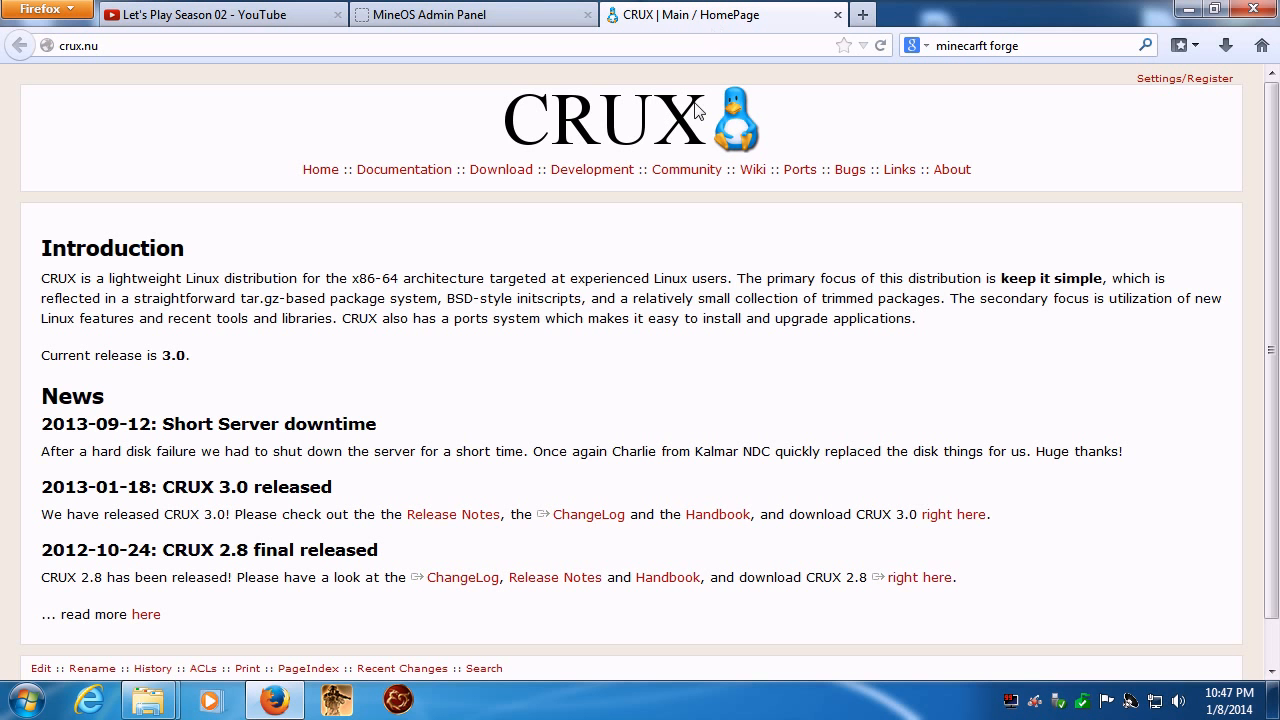
{"action": "left_click", "coordinate": [838, 14]}
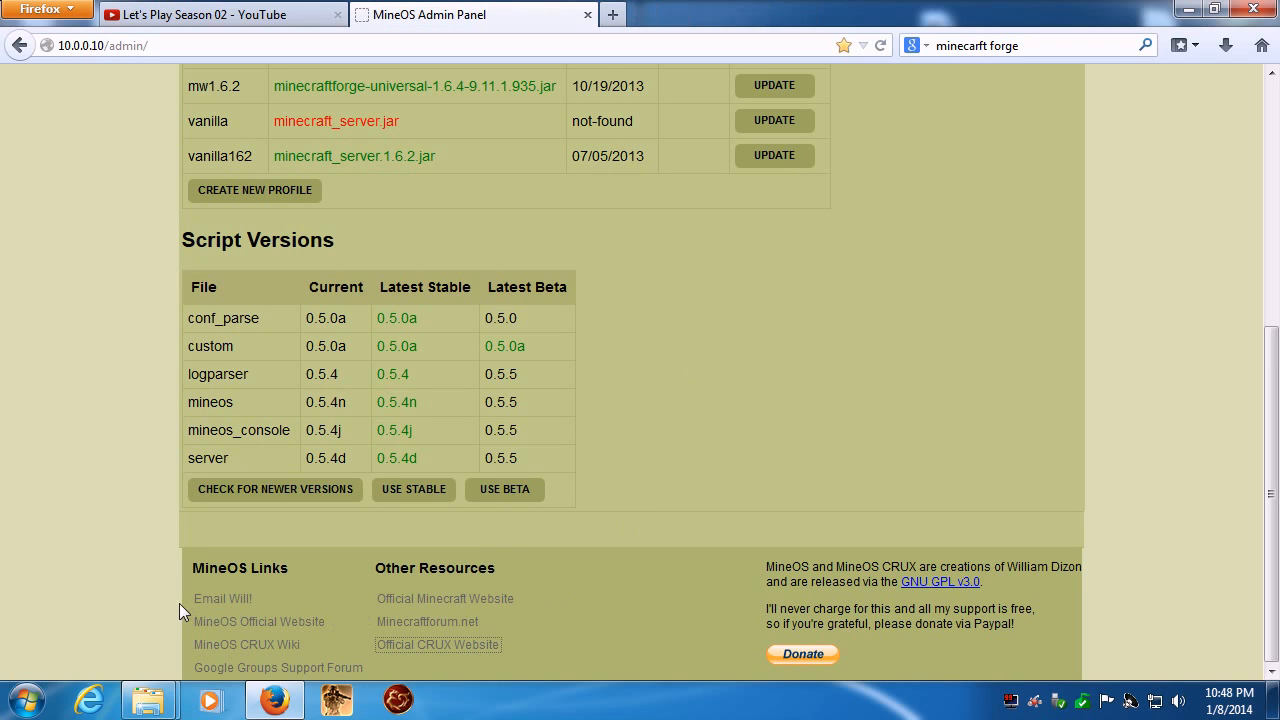
- Open the MineOS Official Website in a new tab and read through its features, getting-started instructions and ISO downloads
{"action": "right_click", "coordinate": [212, 628]}
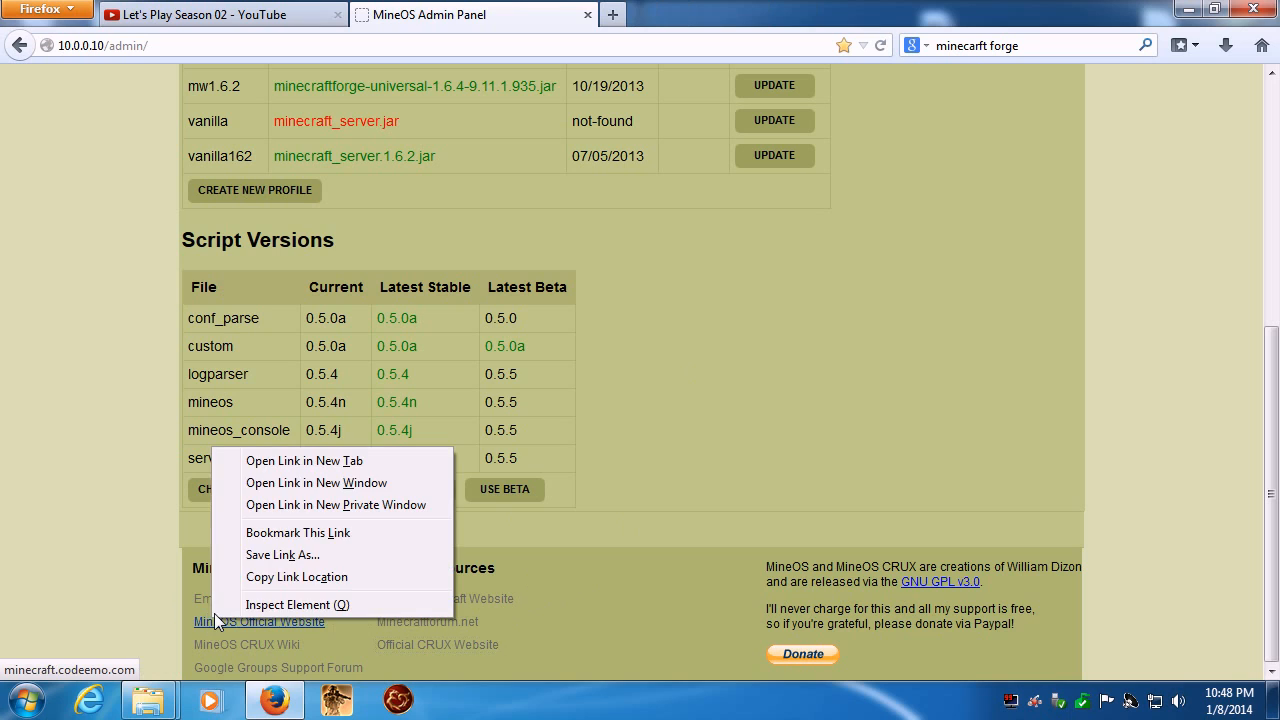
{"action": "left_click", "coordinate": [299, 455]}
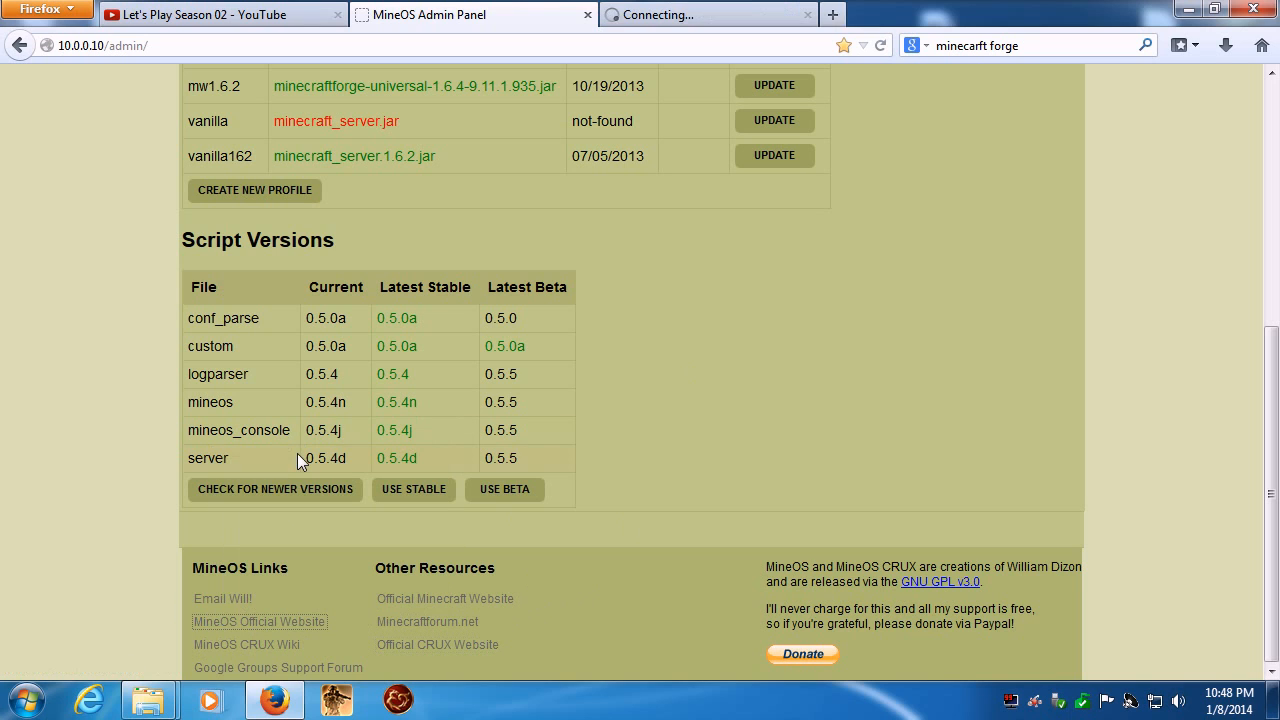
{"action": "left_click", "coordinate": [694, 28]}
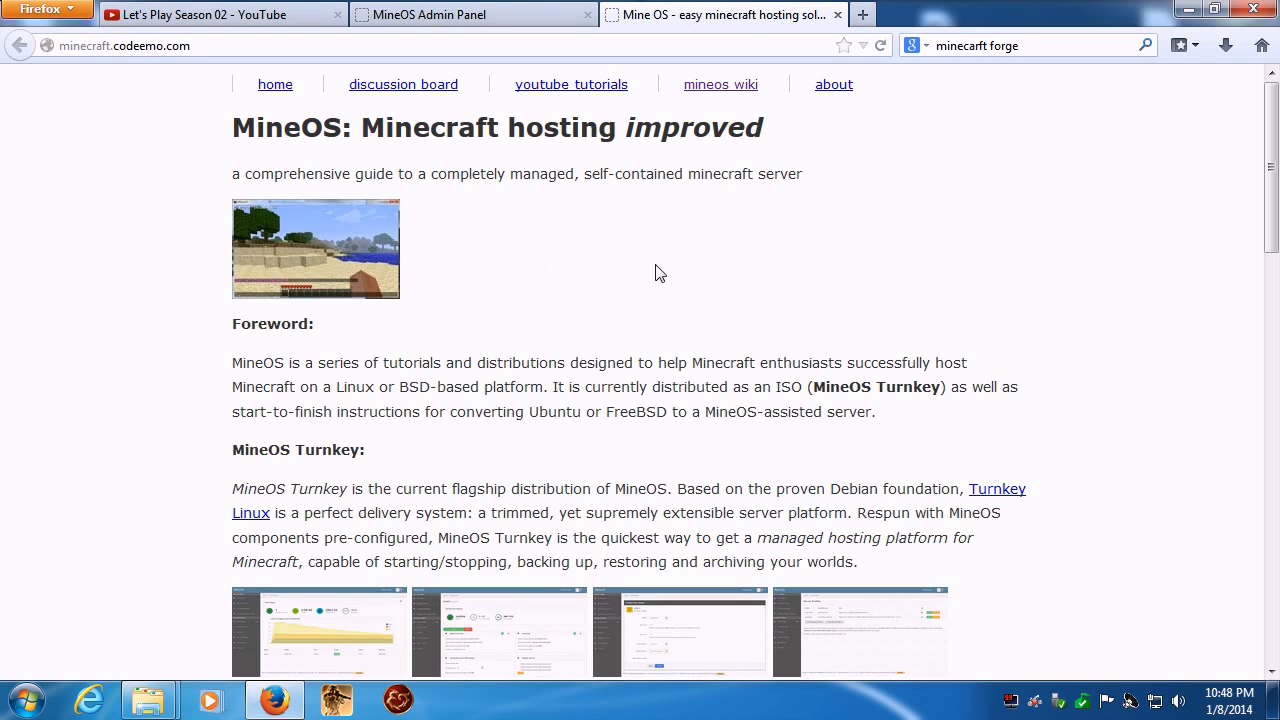
{"action": "scroll", "coordinate": [828, 292], "scroll_direction": "down", "scroll_amount": 1}
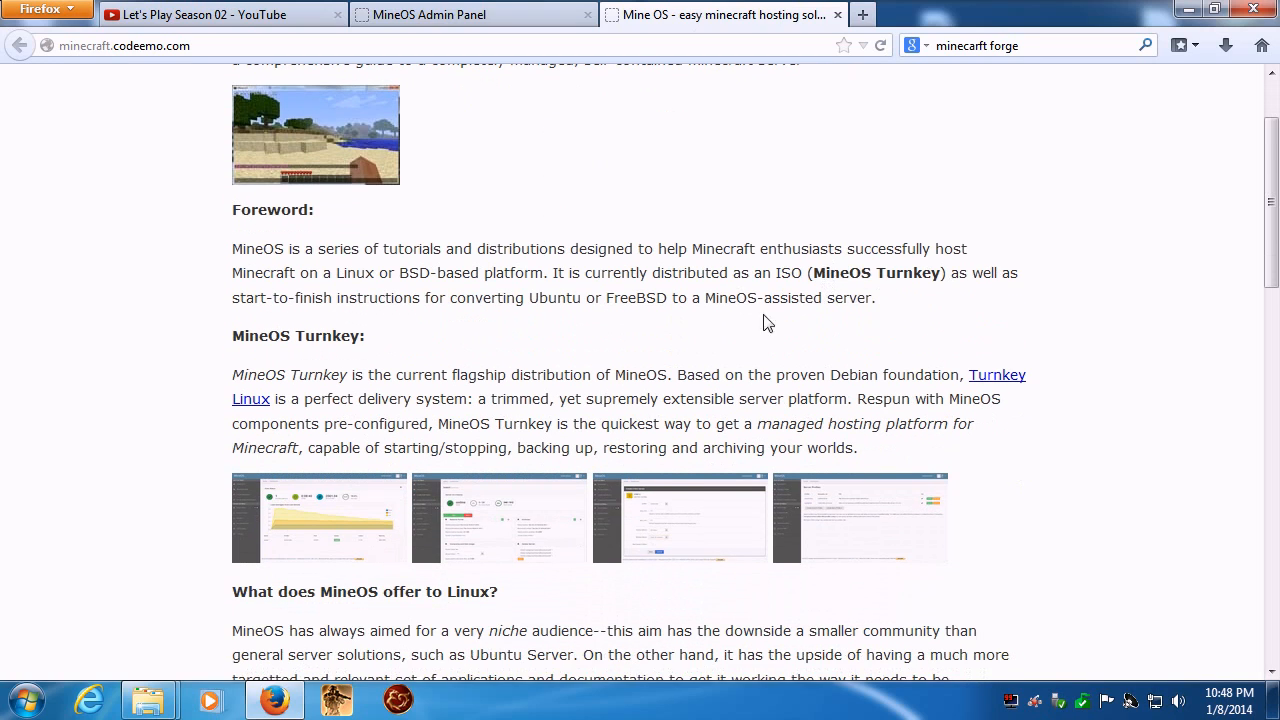
{"action": "scroll", "coordinate": [674, 323], "scroll_direction": "down", "scroll_amount": 6}
{"action": "scroll", "coordinate": [660, 360], "scroll_direction": "down", "scroll_amount": 1}
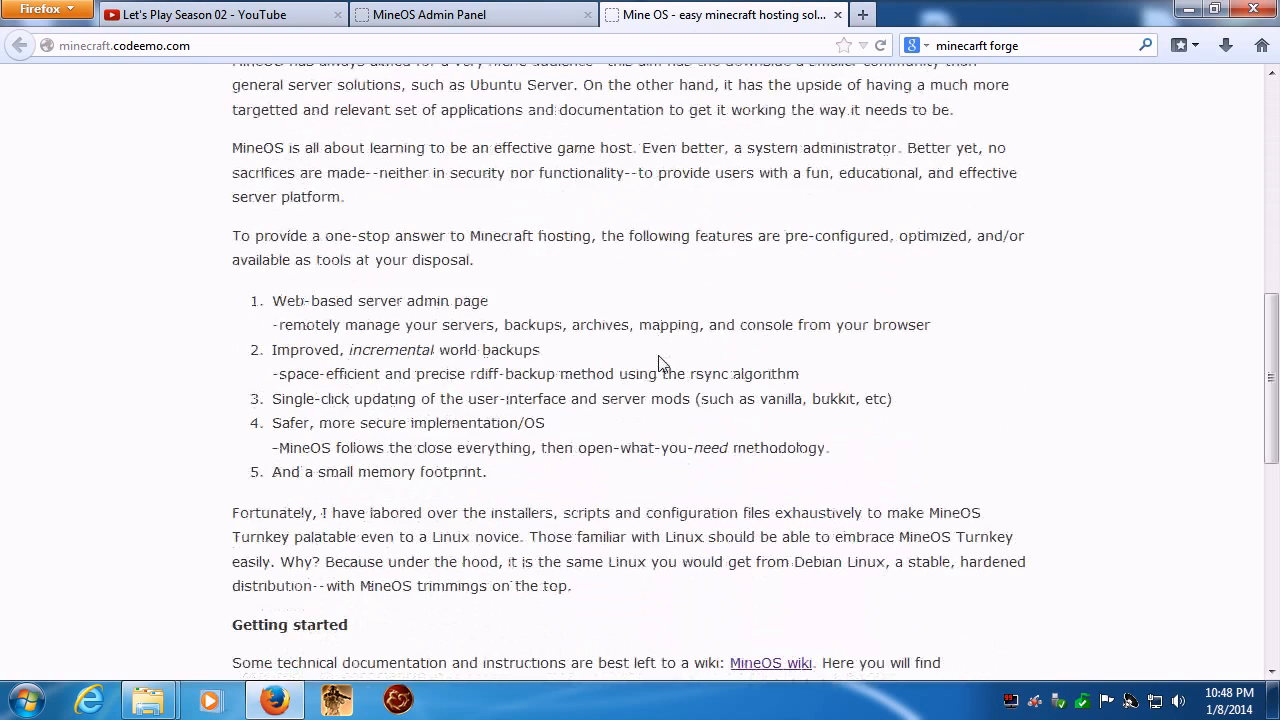
{"action": "scroll", "coordinate": [659, 362], "scroll_direction": "down", "scroll_amount": 5}
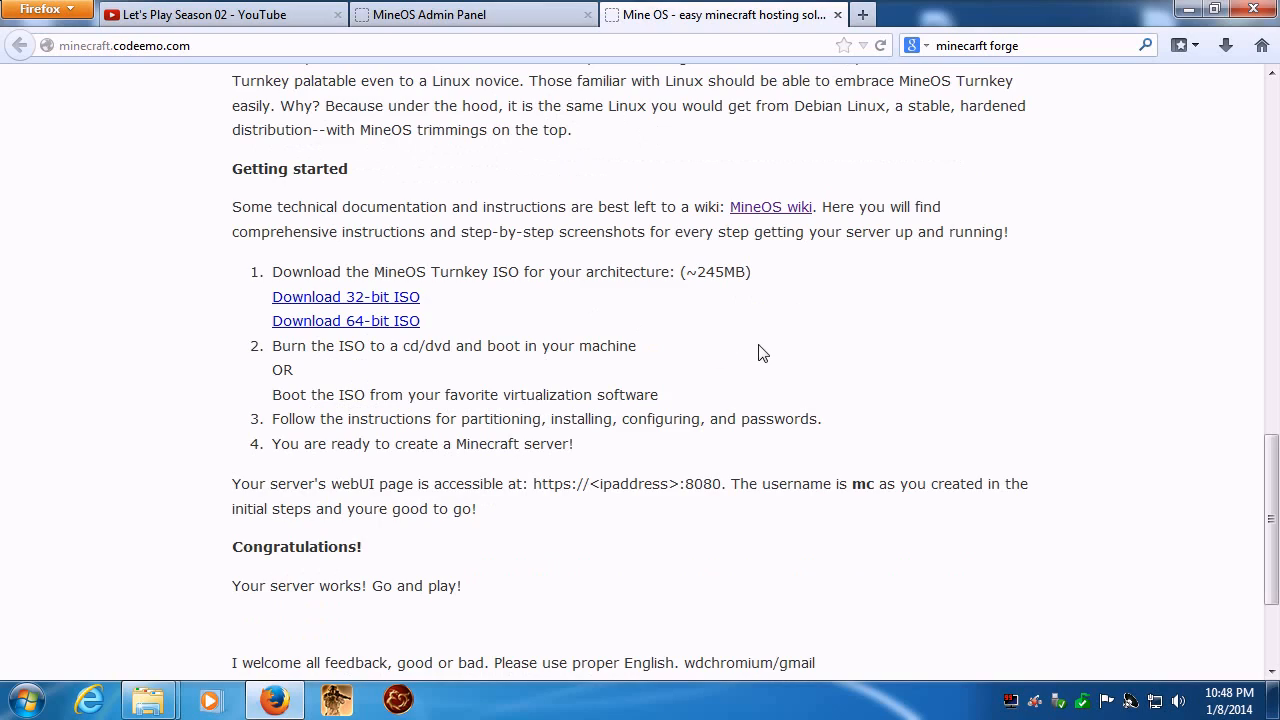
{"action": "scroll", "coordinate": [758, 351], "scroll_direction": "down", "scroll_amount": 2}
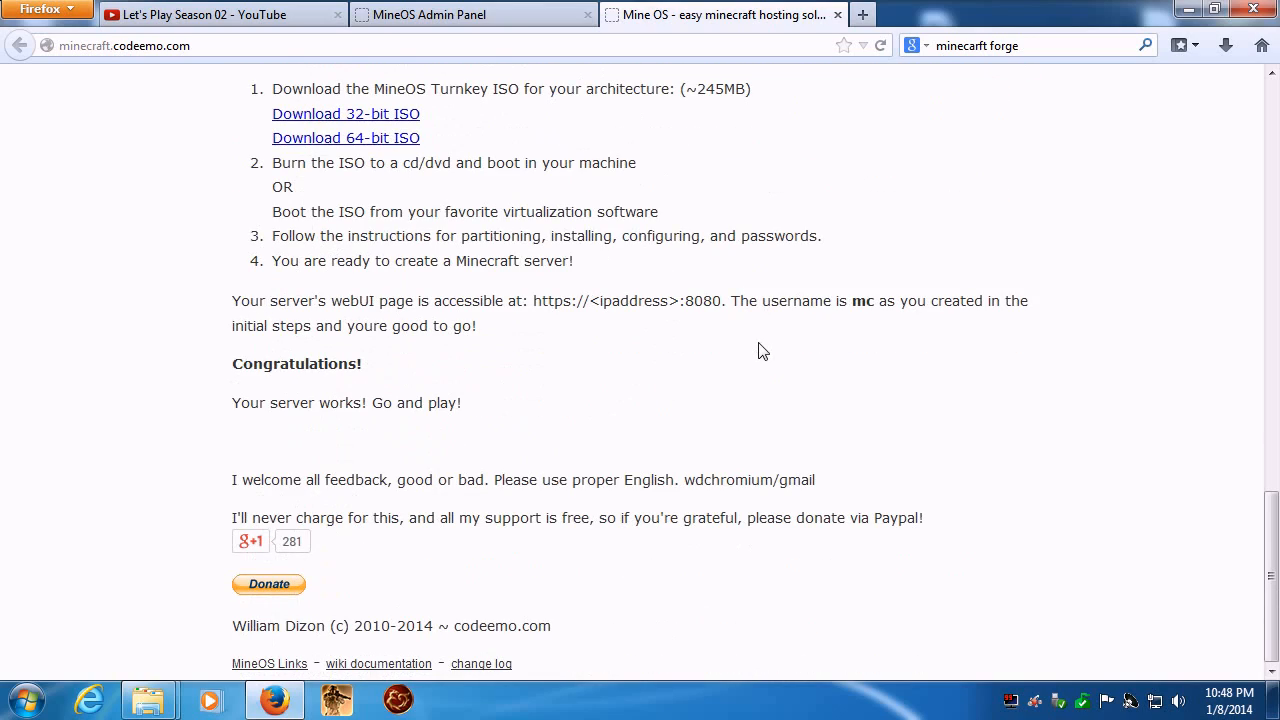
{"action": "scroll", "coordinate": [758, 351], "scroll_direction": "up", "scroll_amount": 1}
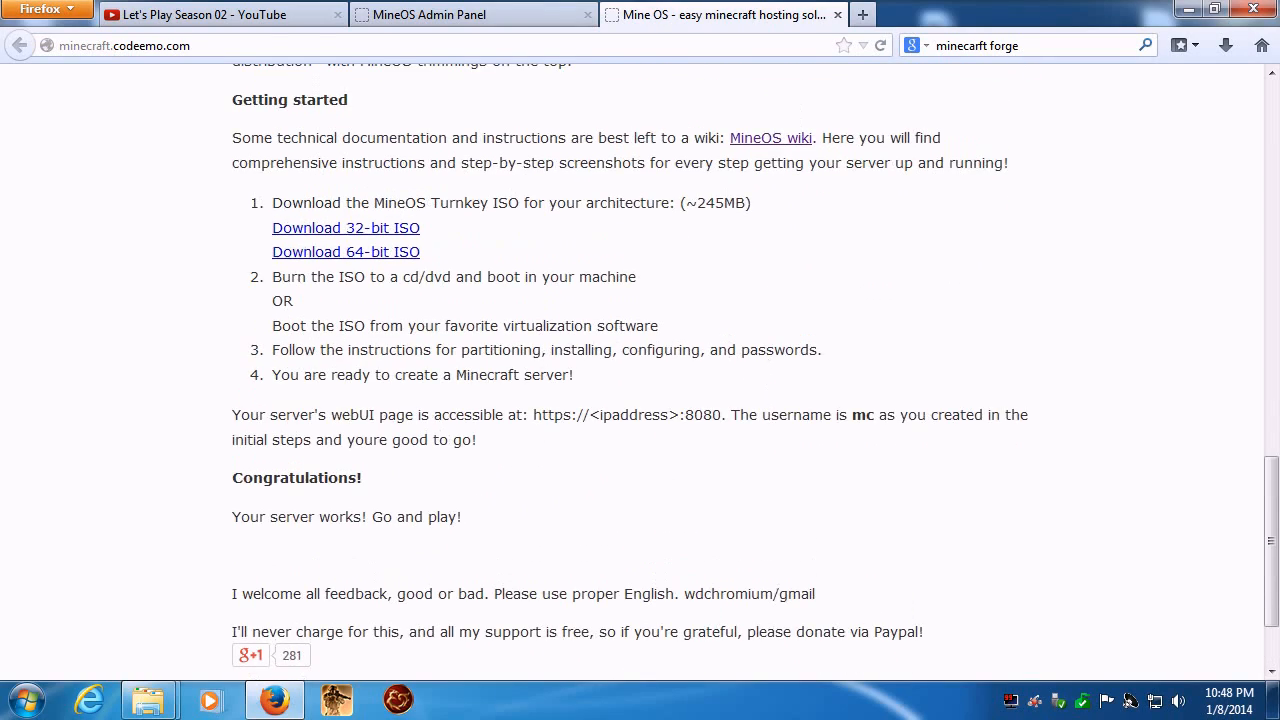
{"action": "scroll", "coordinate": [514, 341], "scroll_direction": "up", "scroll_amount": 7}
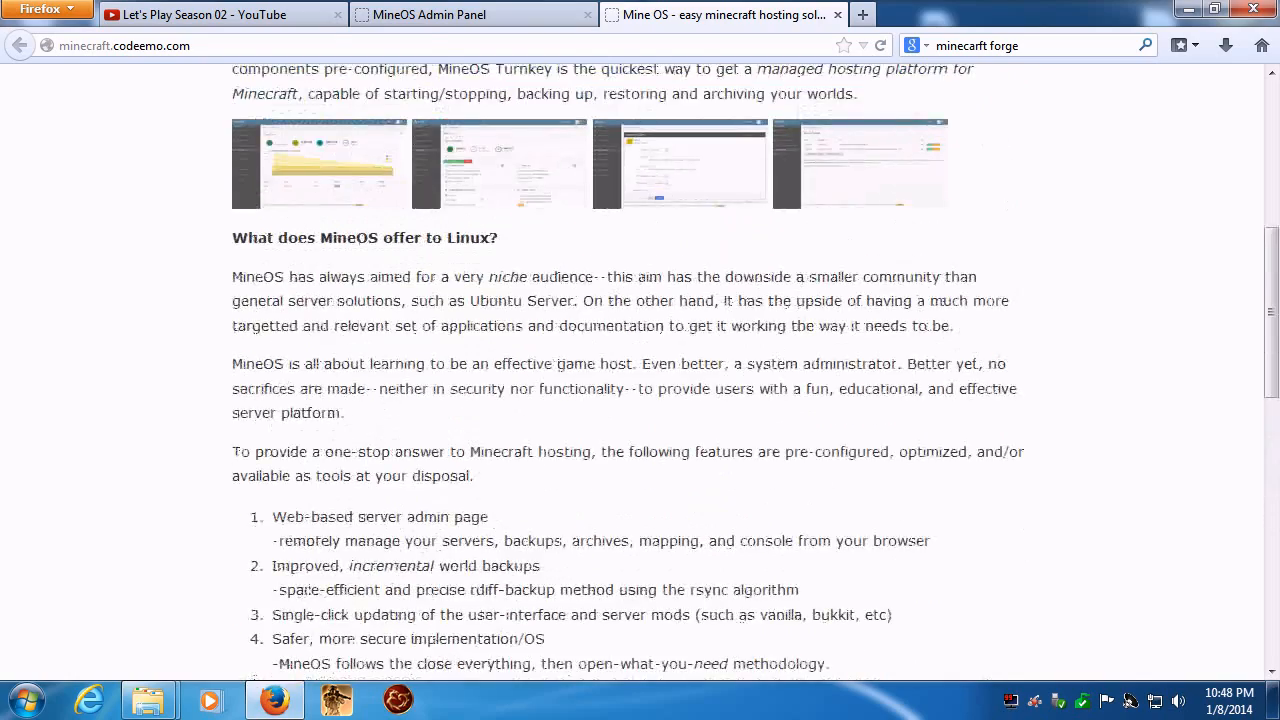
{"action": "scroll", "coordinate": [428, 452], "scroll_direction": "up", "scroll_amount": 4}
- Return to the MineOS Admin Panel and start a new profile named season02, keeping its type as Server file enclosed in a .JAR
{"action": "left_click", "coordinate": [433, 16]}
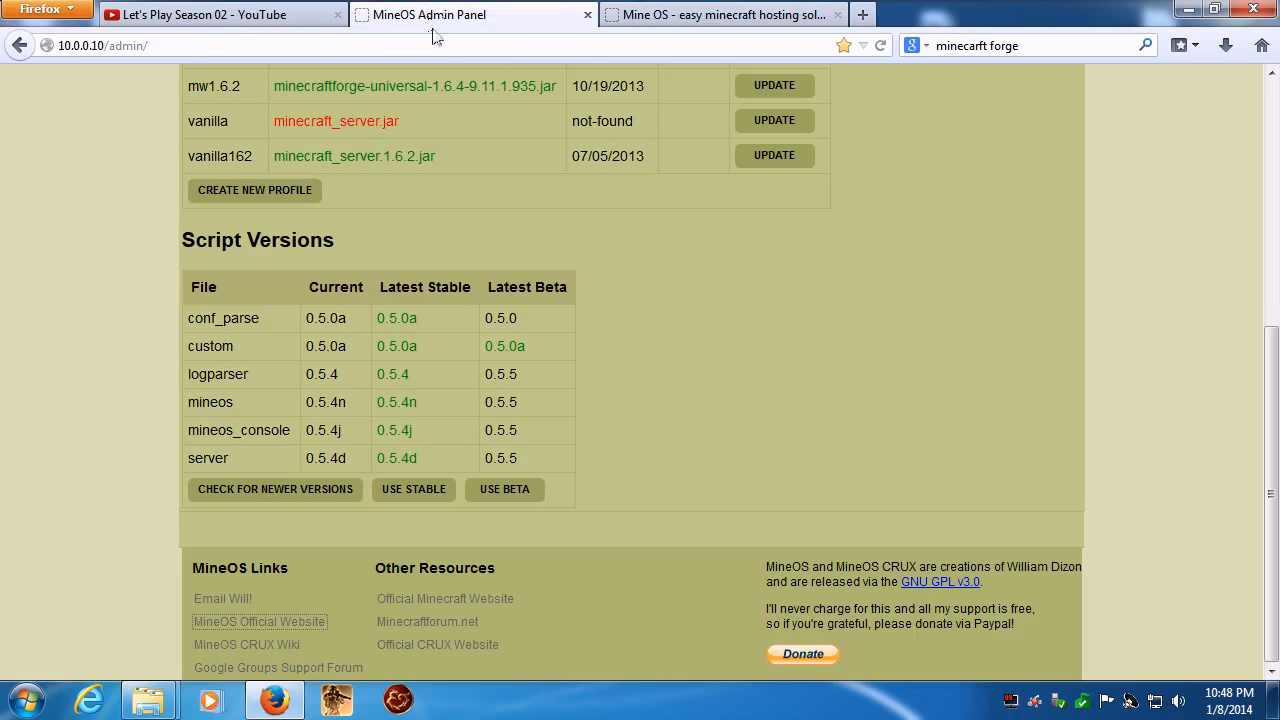
{"action": "scroll", "coordinate": [799, 382], "scroll_direction": "up", "scroll_amount": 4}
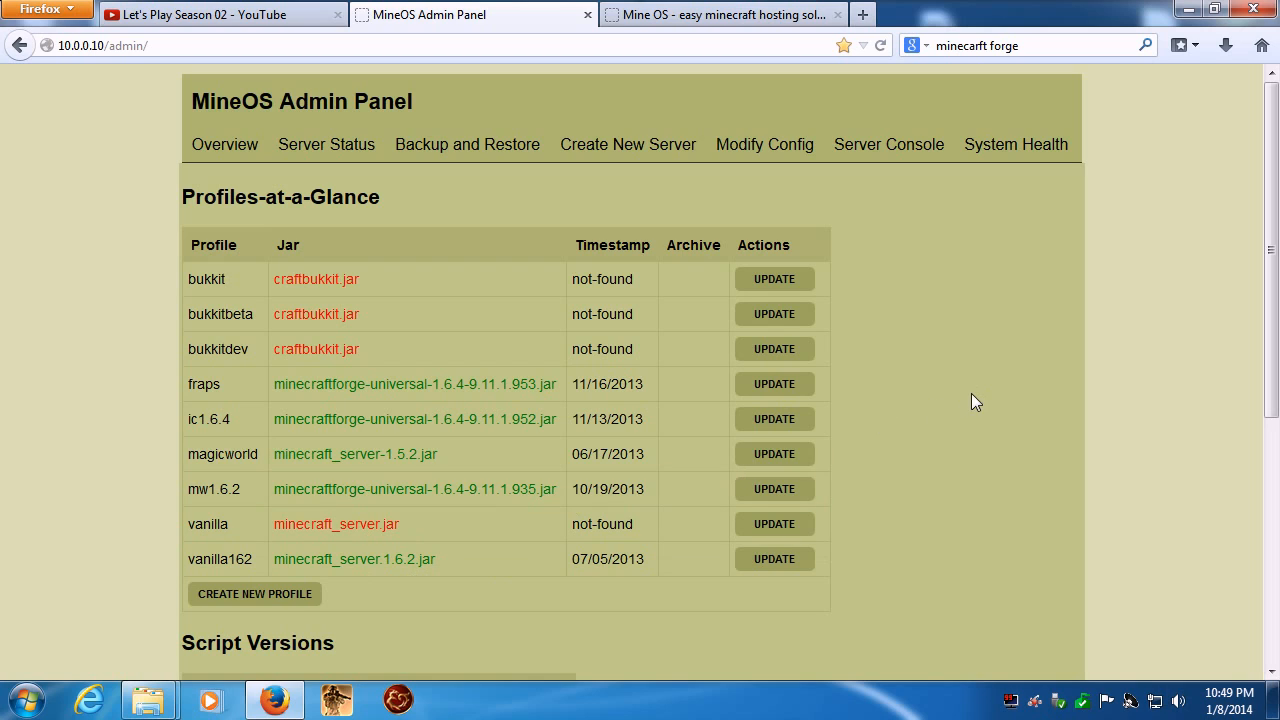
{"action": "scroll", "coordinate": [975, 395], "scroll_direction": "down", "scroll_amount": 2}
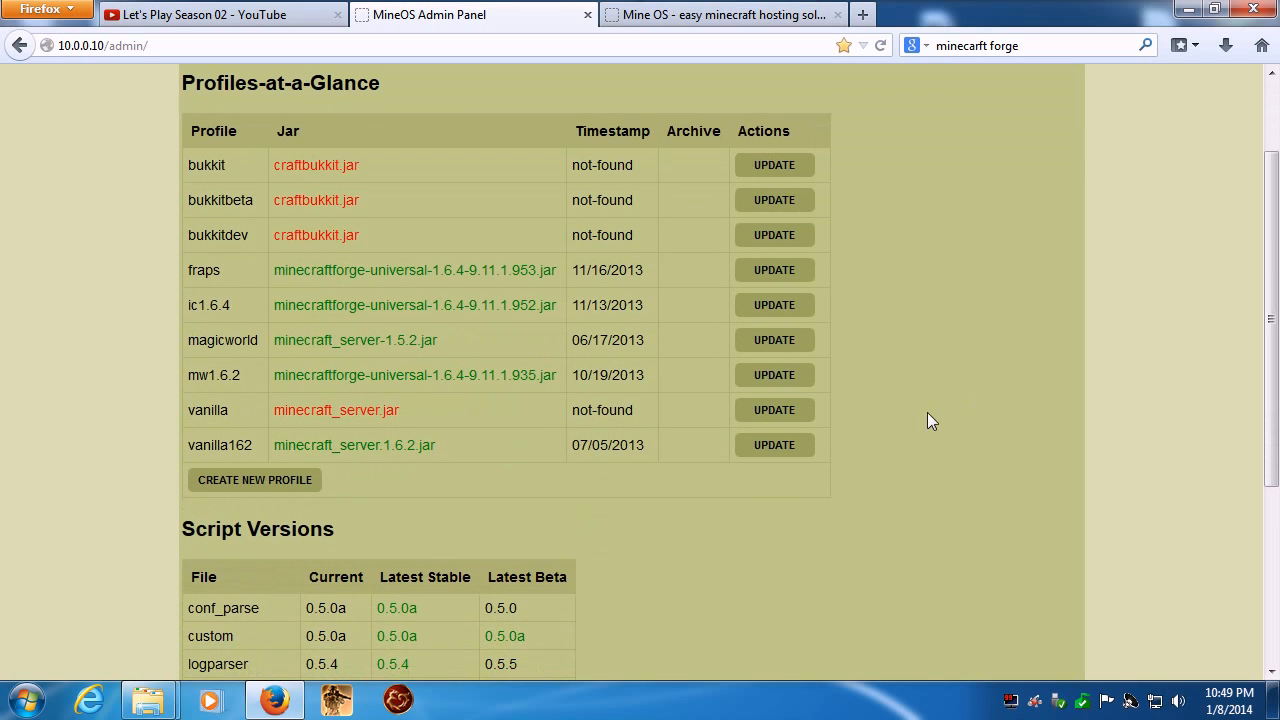
{"action": "left_click", "coordinate": [240, 484]}
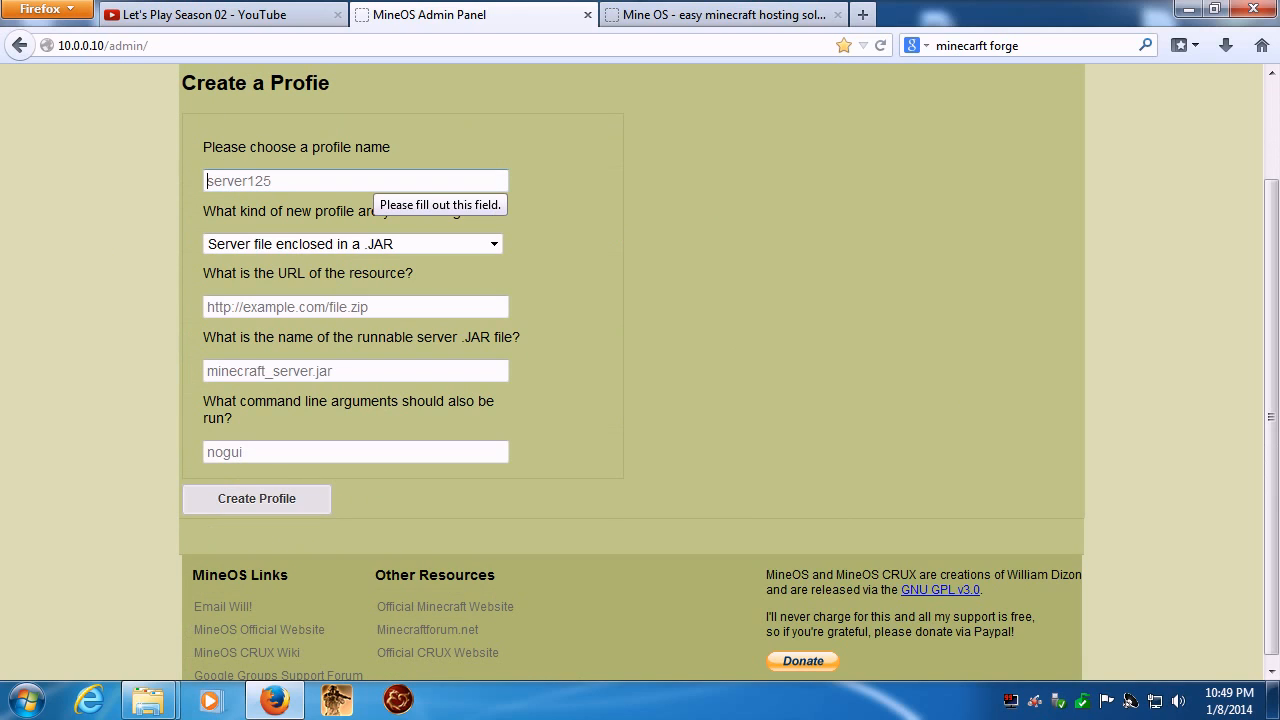
{"action": "type", "text": "season"}
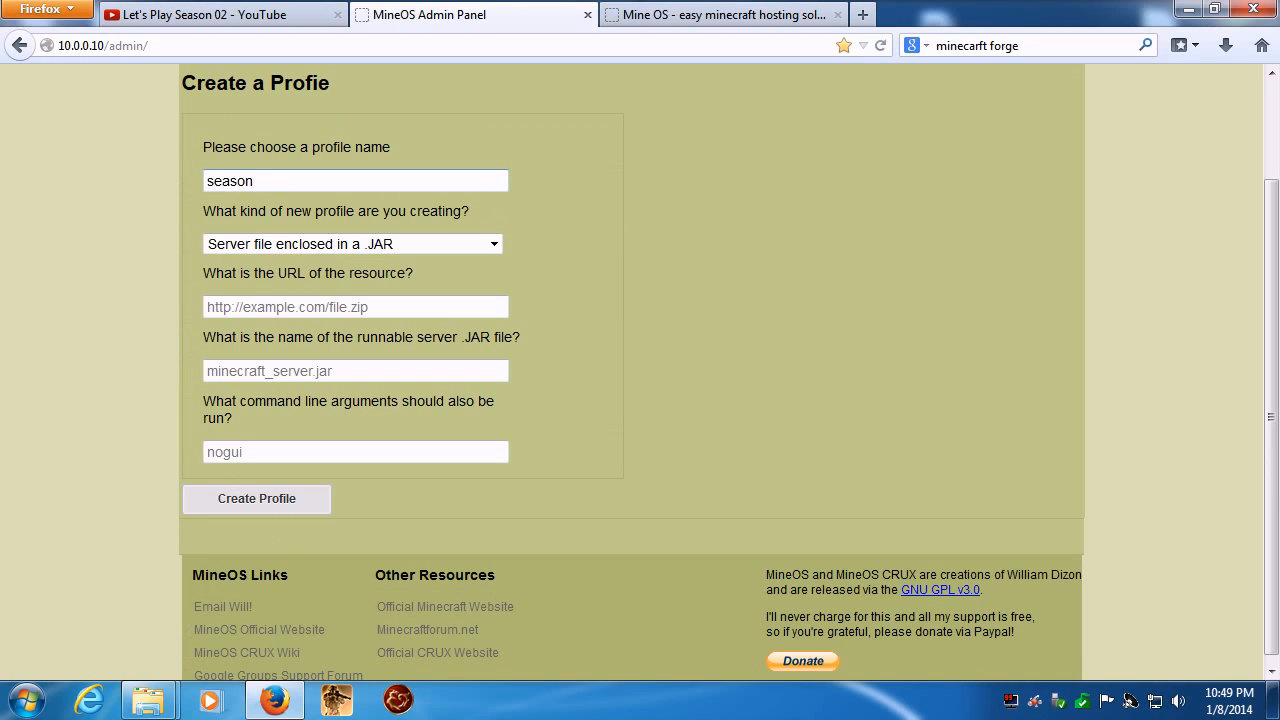
{"action": "type", "text": "02"}
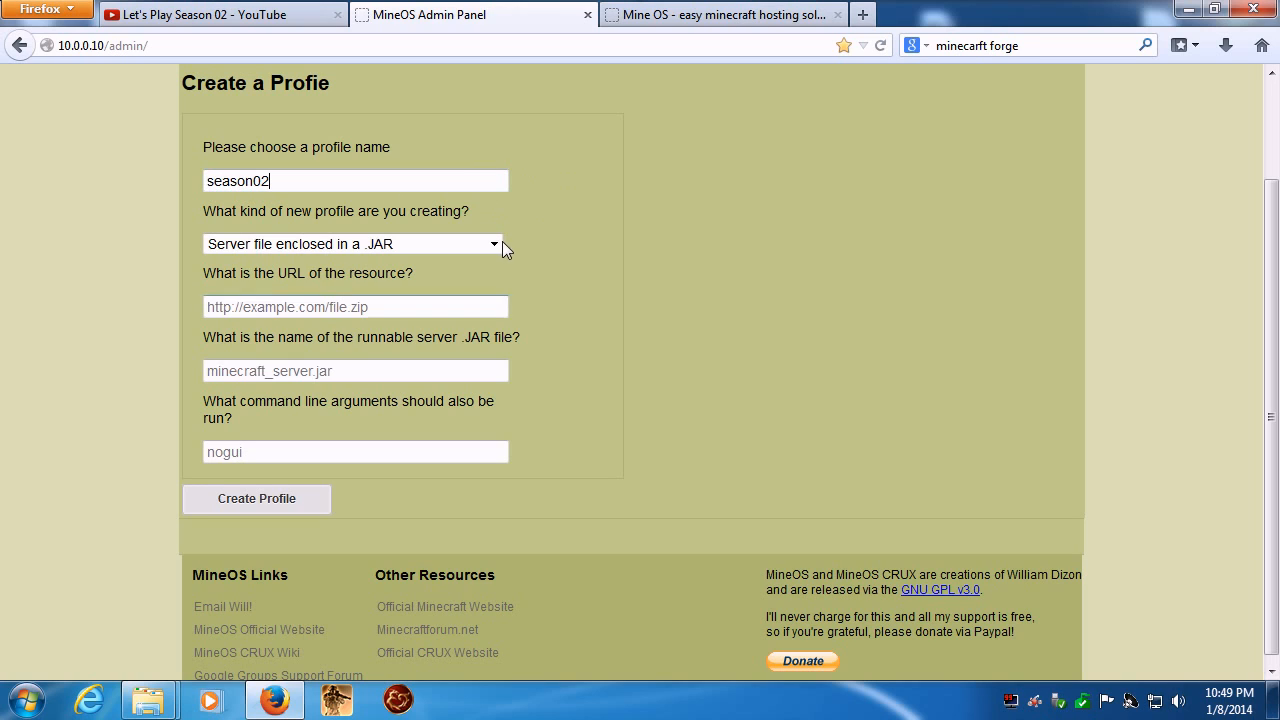
{"action": "left_click", "coordinate": [499, 244]}
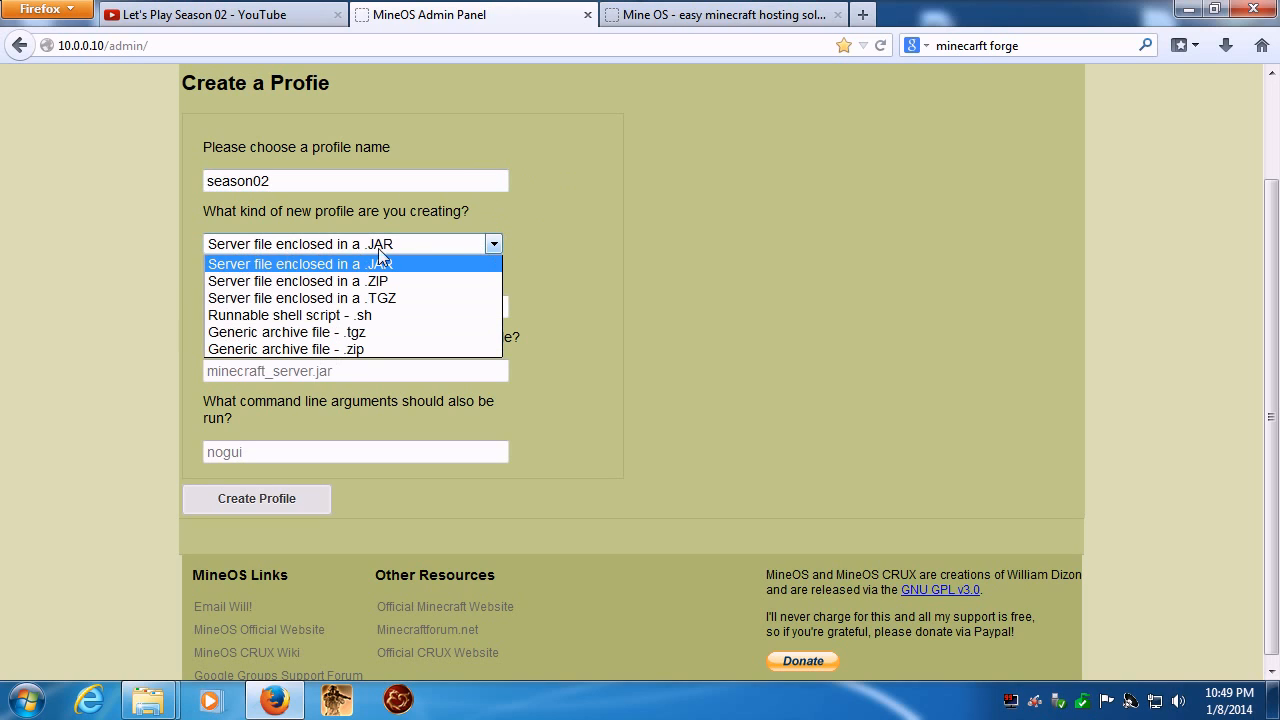
{"action": "left_click", "coordinate": [495, 245]}
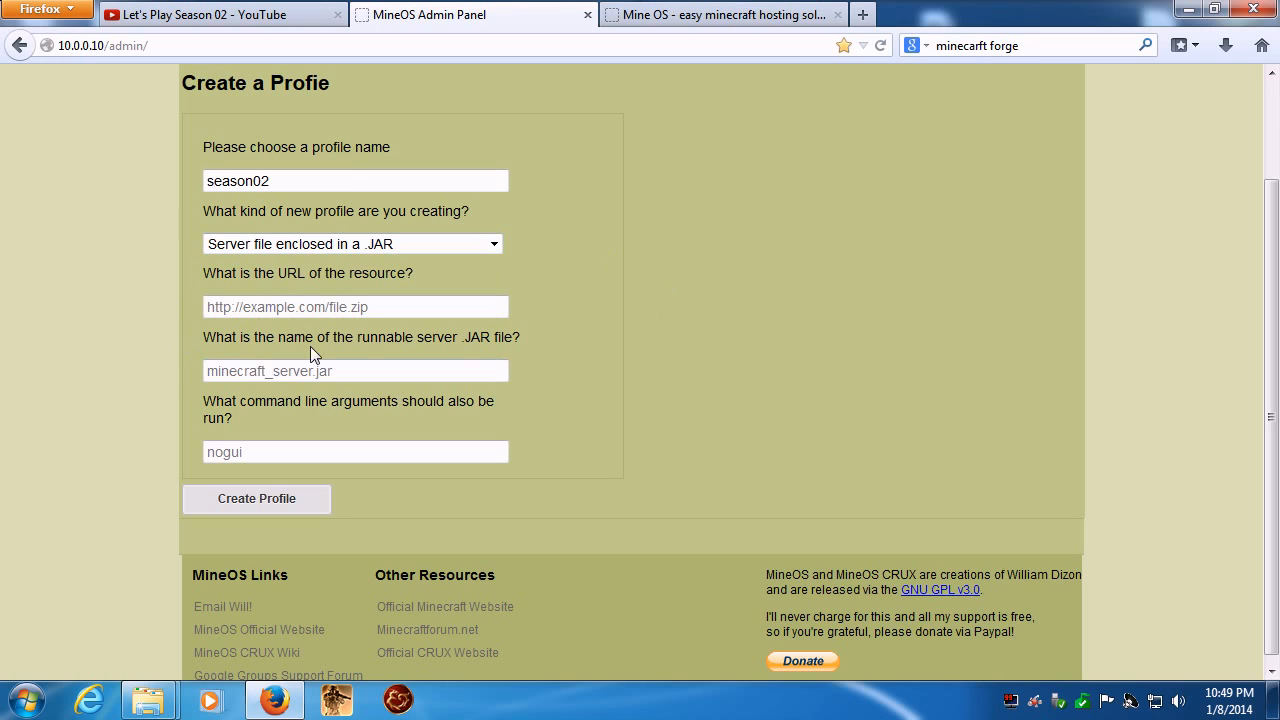
{"action": "left_click", "coordinate": [318, 306]}
{"action": "left_click", "coordinate": [400, 364]}
- Copy the full file name of minecraft_server.1.6.4.jar in the S02 Server folder
{"action": "mouse_move", "coordinate": [150, 702]}
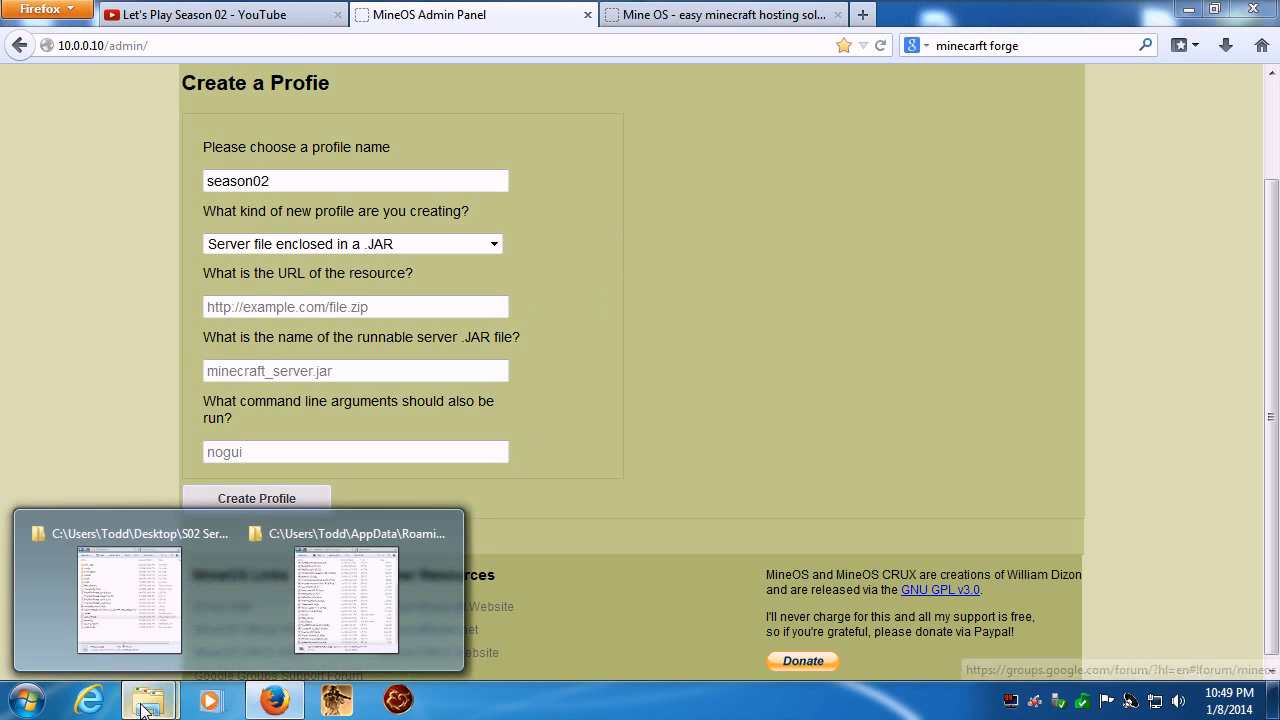
{"action": "left_click", "coordinate": [347, 605]}
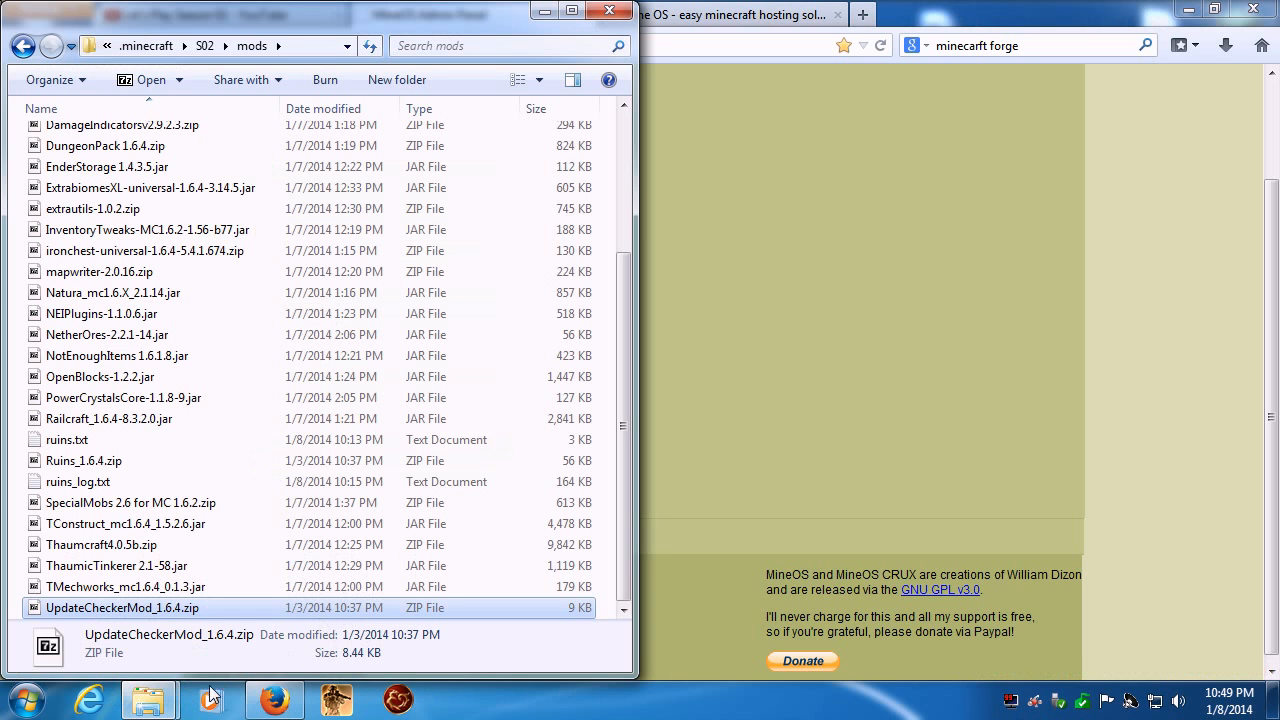
{"action": "scroll", "coordinate": [265, 295], "scroll_direction": "up", "scroll_amount": 3}
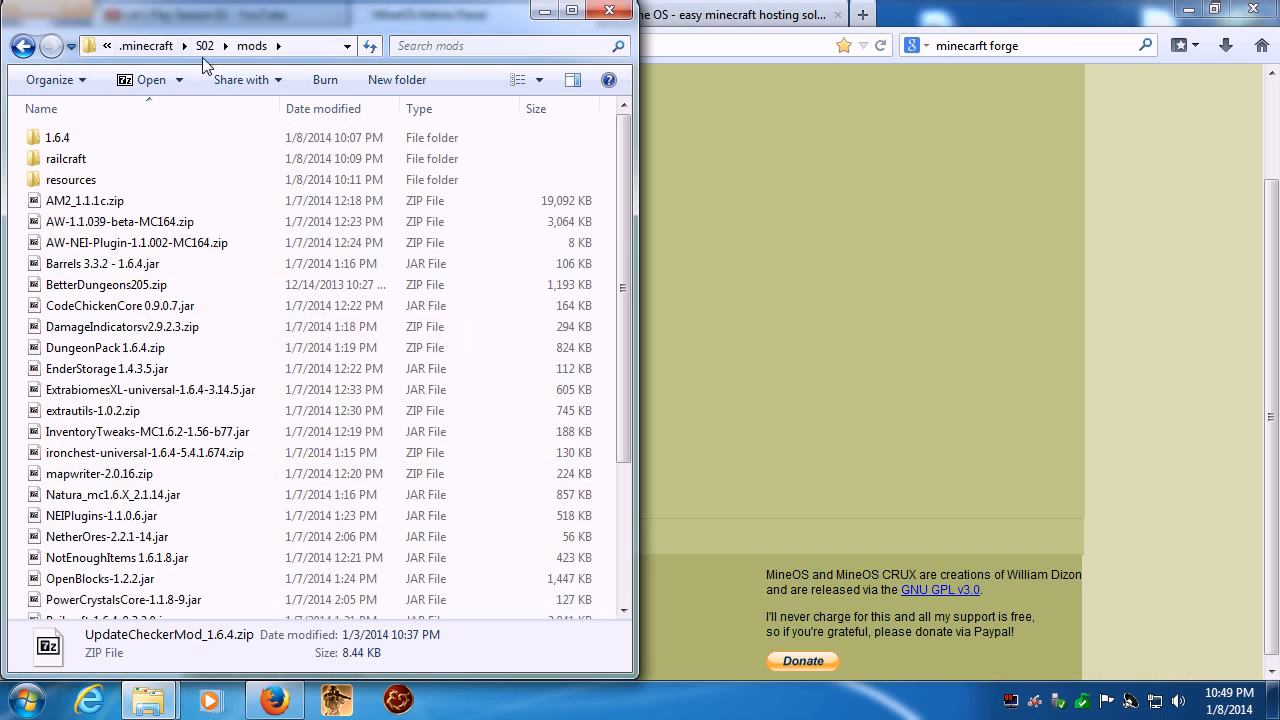
{"action": "mouse_move", "coordinate": [148, 700]}
{"action": "left_click", "coordinate": [109, 594]}
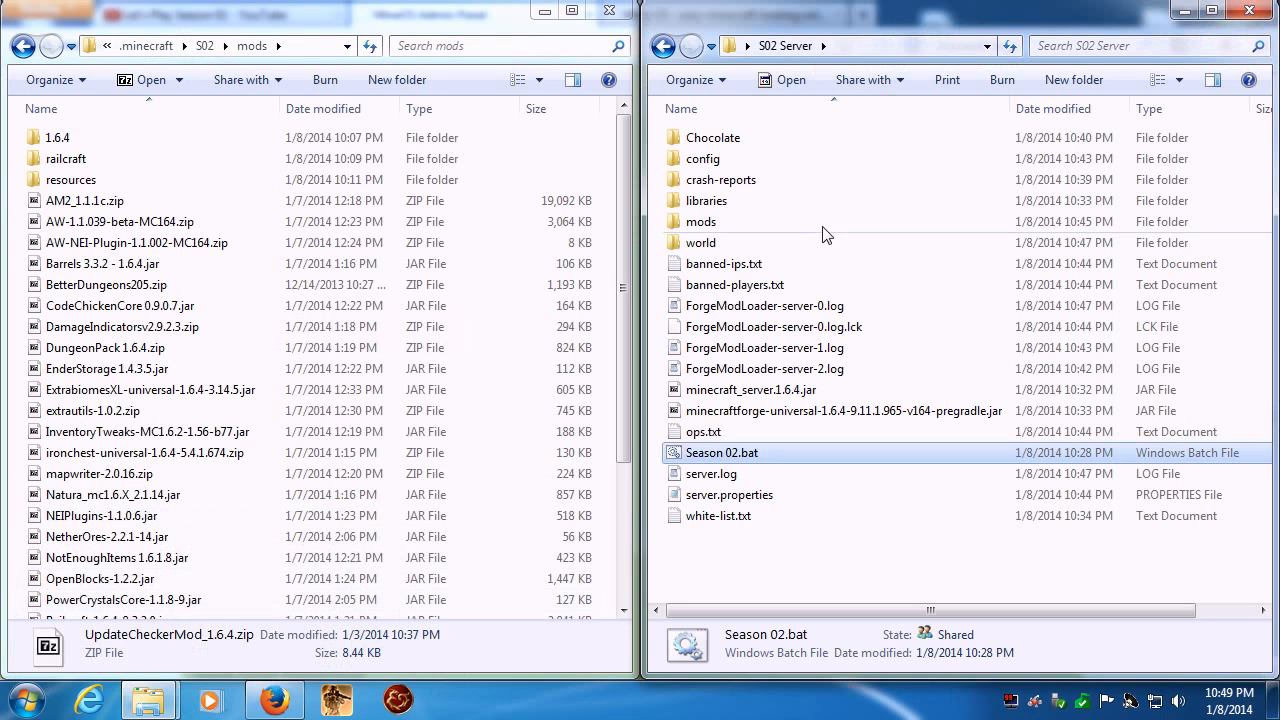
{"action": "left_click", "coordinate": [765, 394]}
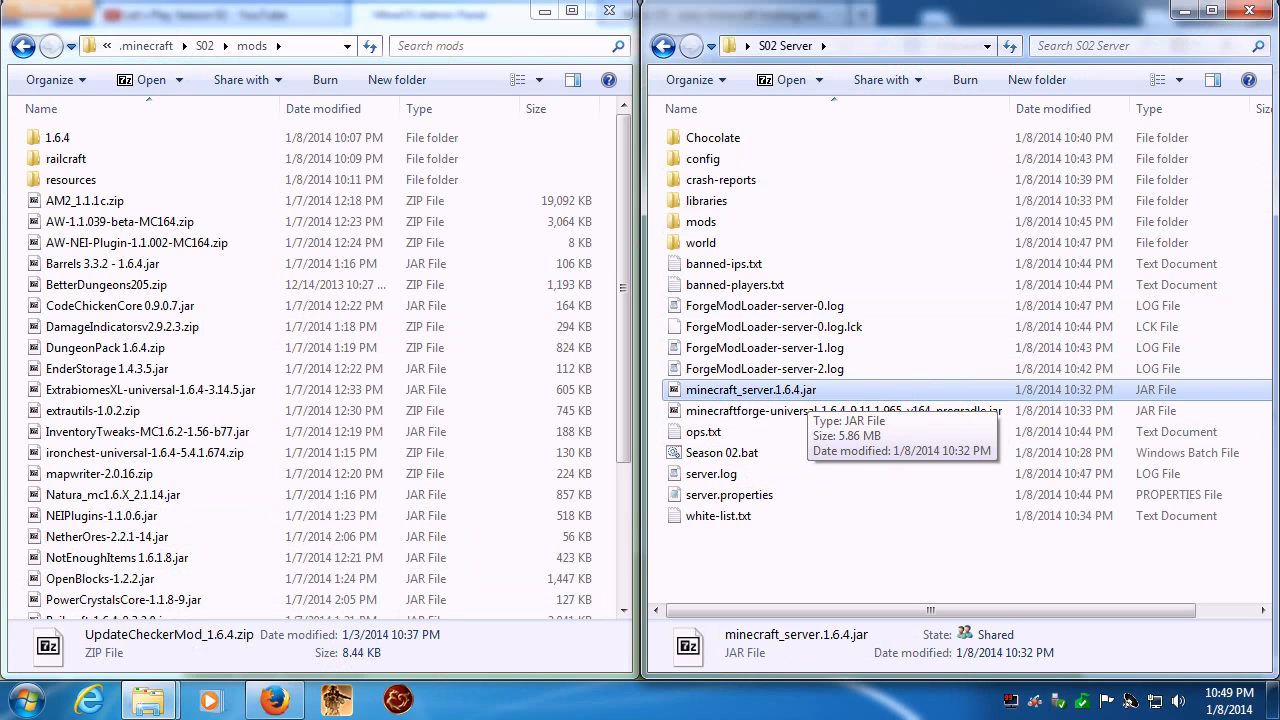
{"action": "key", "text": "F2"}
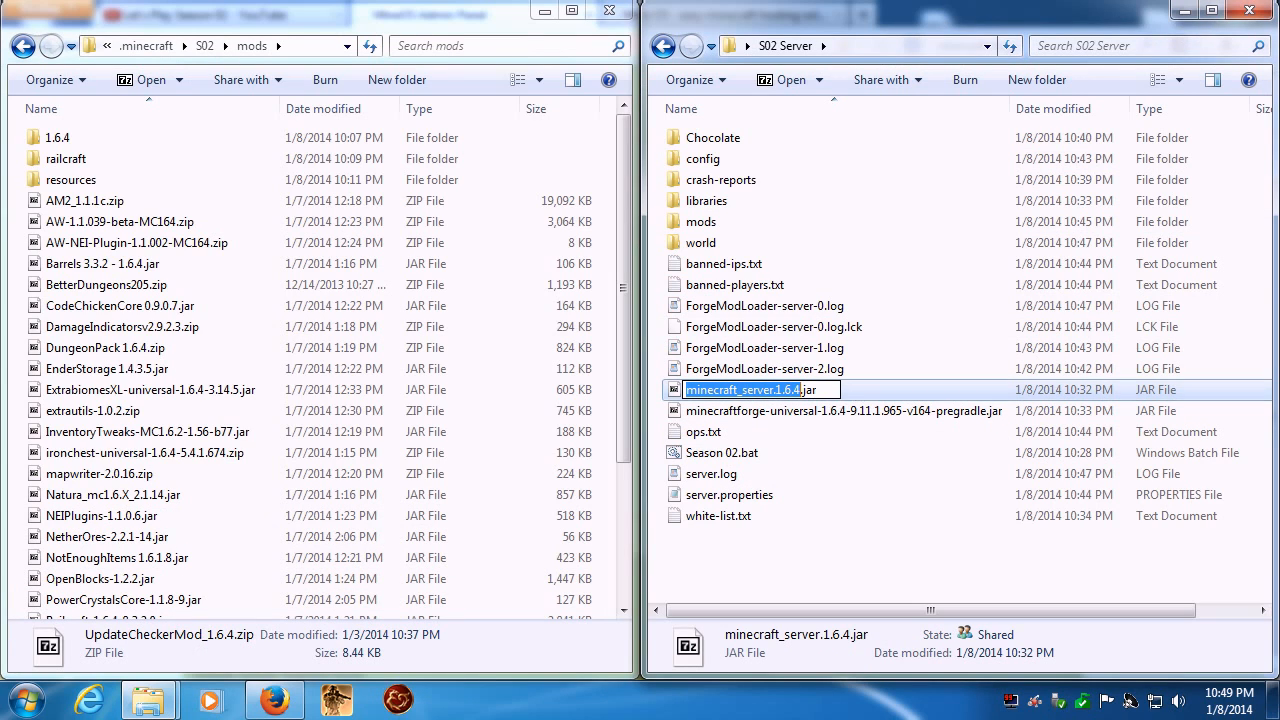
{"action": "left_click_drag", "start_coordinate": [838, 390], "coordinate": [625, 394]}
{"action": "key", "text": "ctrl+c"}
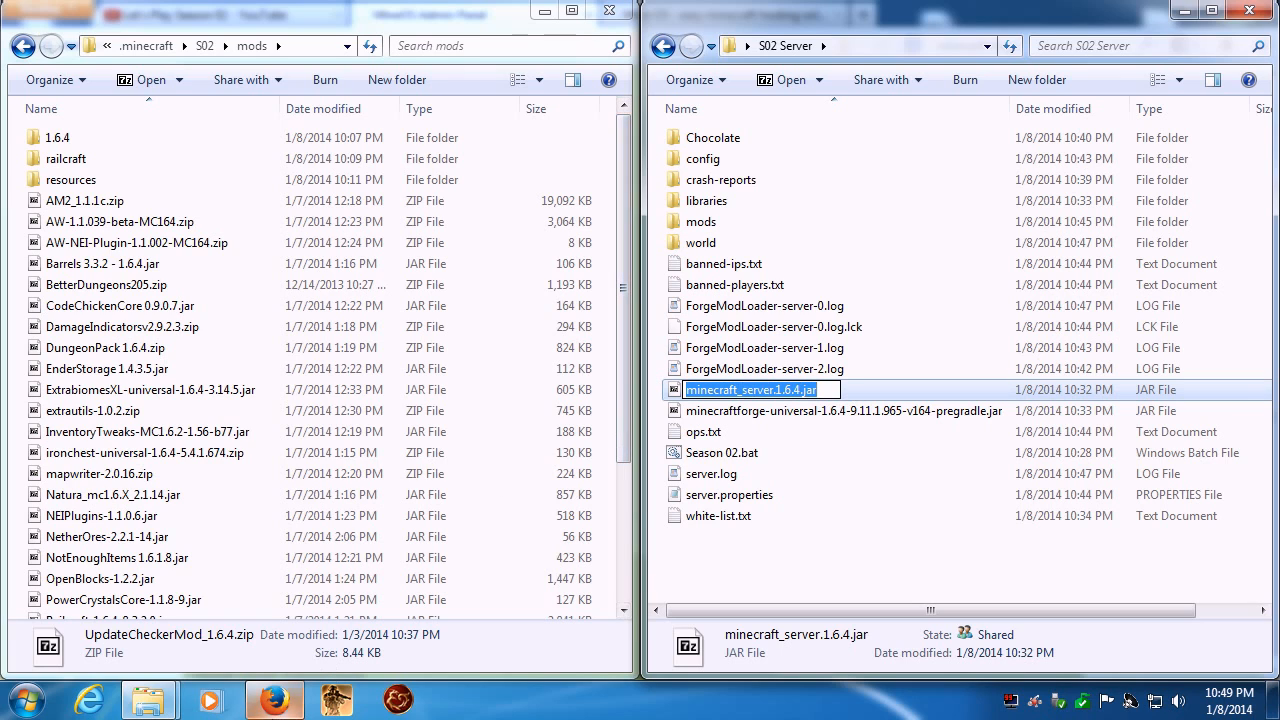
- Create the season02 profile in the admin panel with minecraft_server.1.6.4.jar as the runnable server file, then show the profiles overview
{"action": "left_click", "coordinate": [278, 702]}
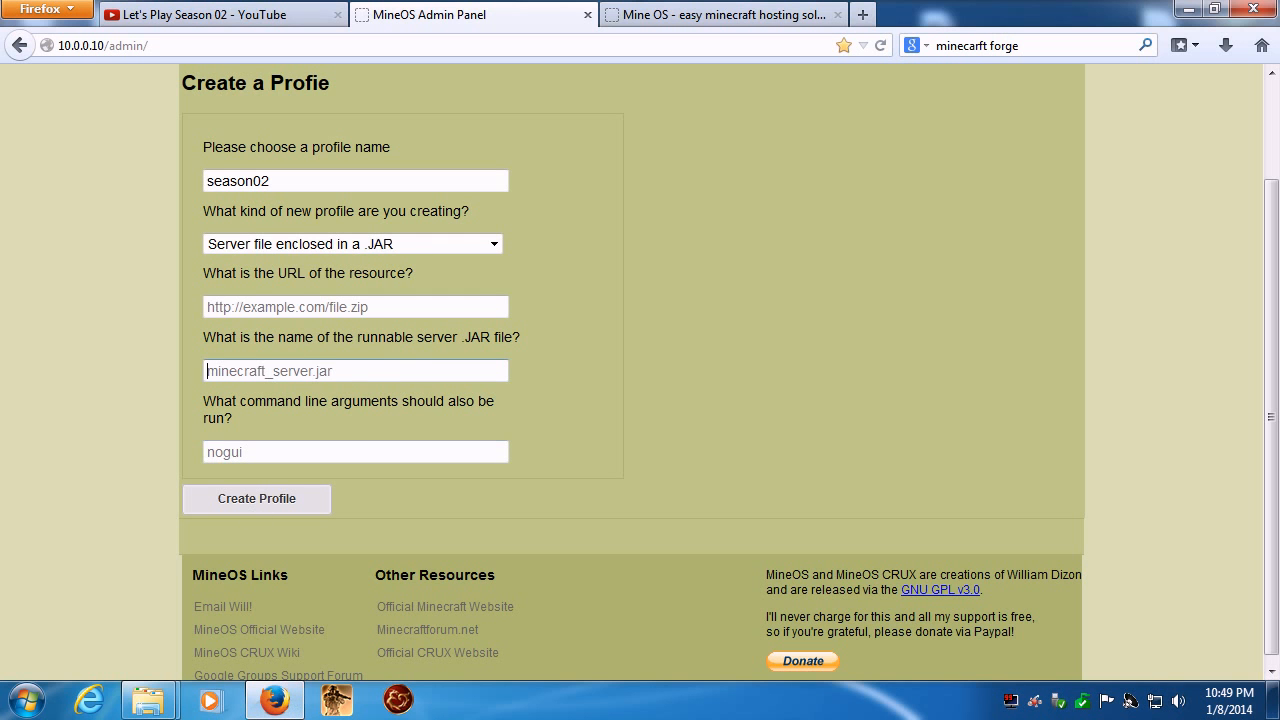
{"action": "key", "text": "ctrl+v"}
{"action": "left_click", "coordinate": [403, 421]}
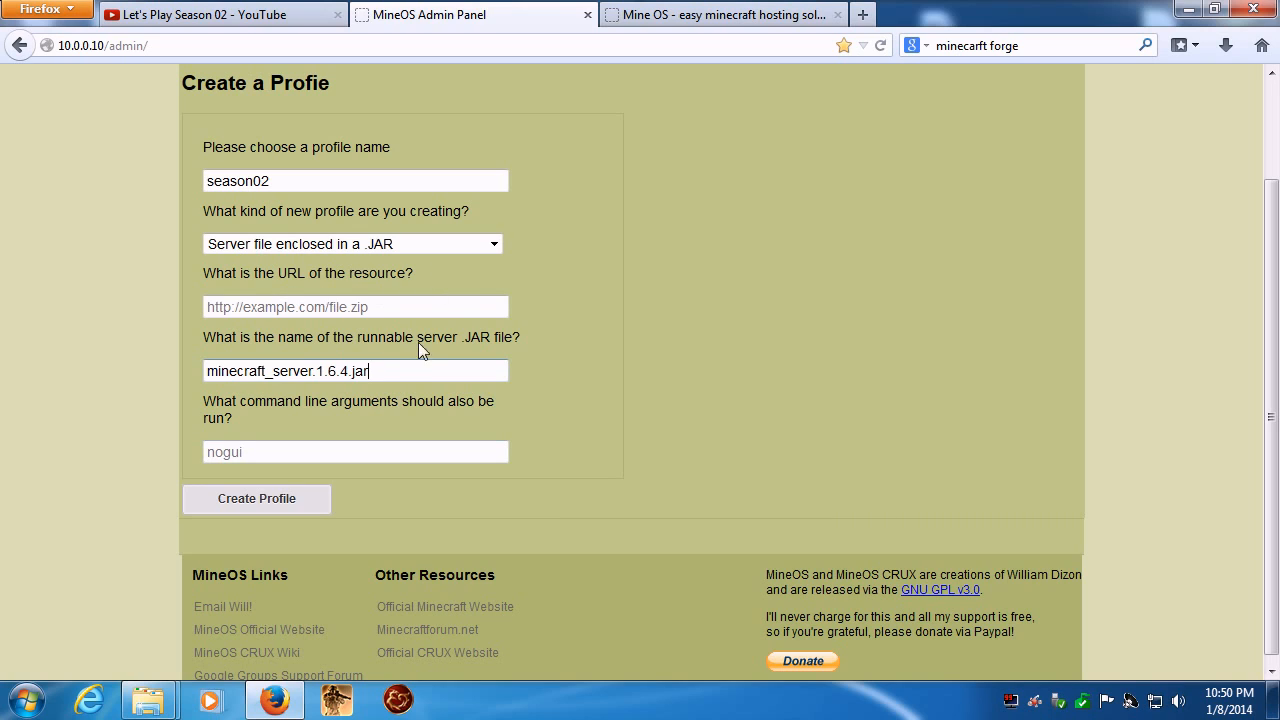
{"action": "left_click", "coordinate": [270, 507]}
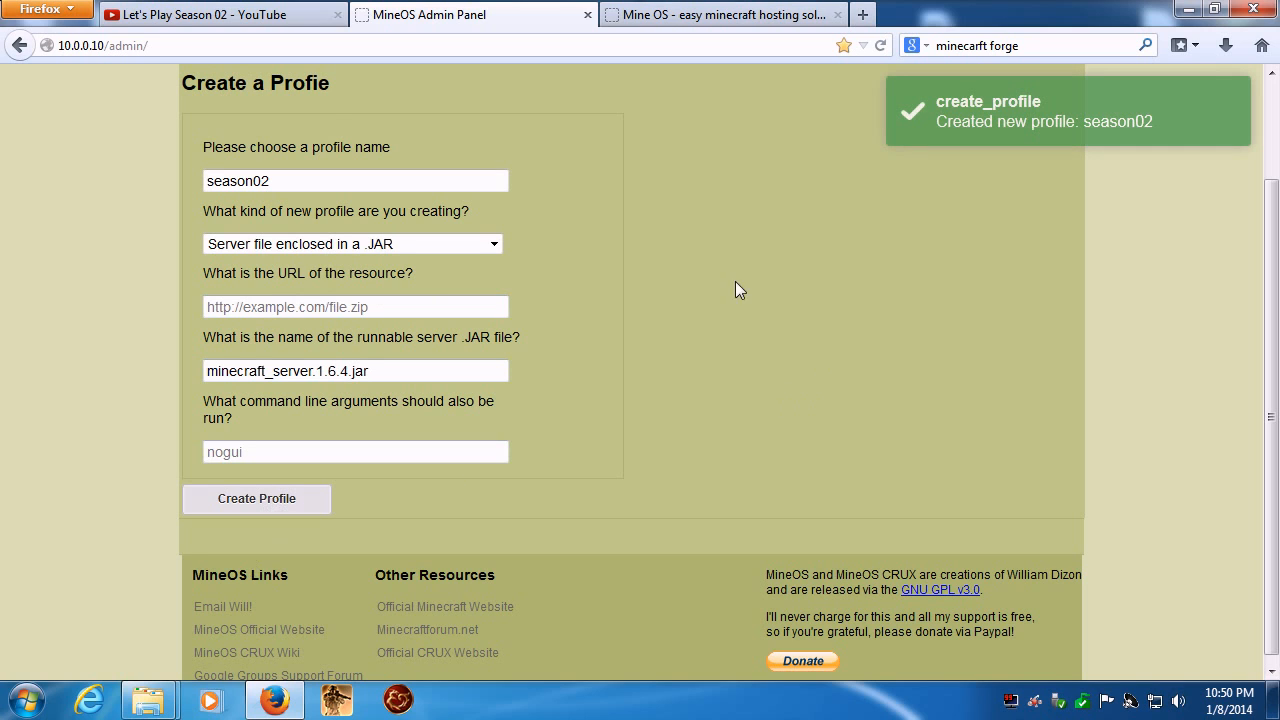
{"action": "scroll", "coordinate": [423, 171], "scroll_direction": "up", "scroll_amount": 2}
{"action": "left_click", "coordinate": [224, 150]}
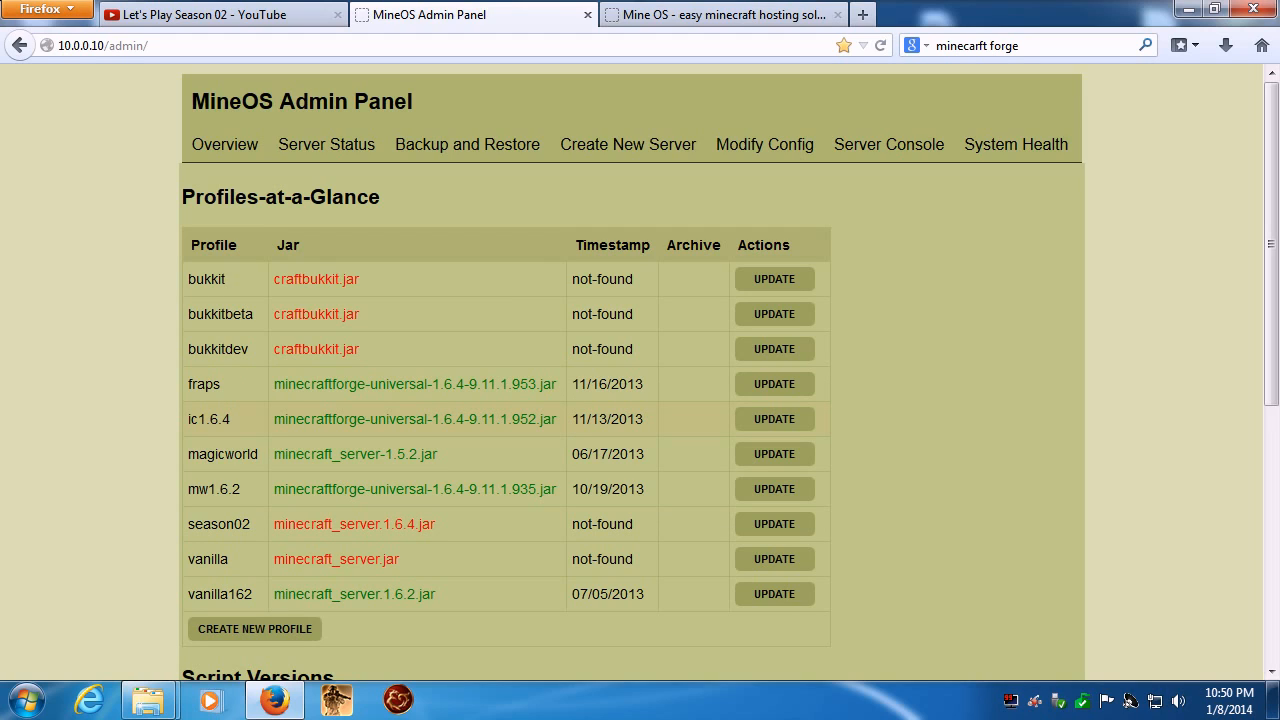
- Copy the full file name of minecraftforge-universal-1.6.4-9.11.1.965-v164-pregradle.jar in the S02 Server folder
{"action": "mouse_move", "coordinate": [150, 702]}
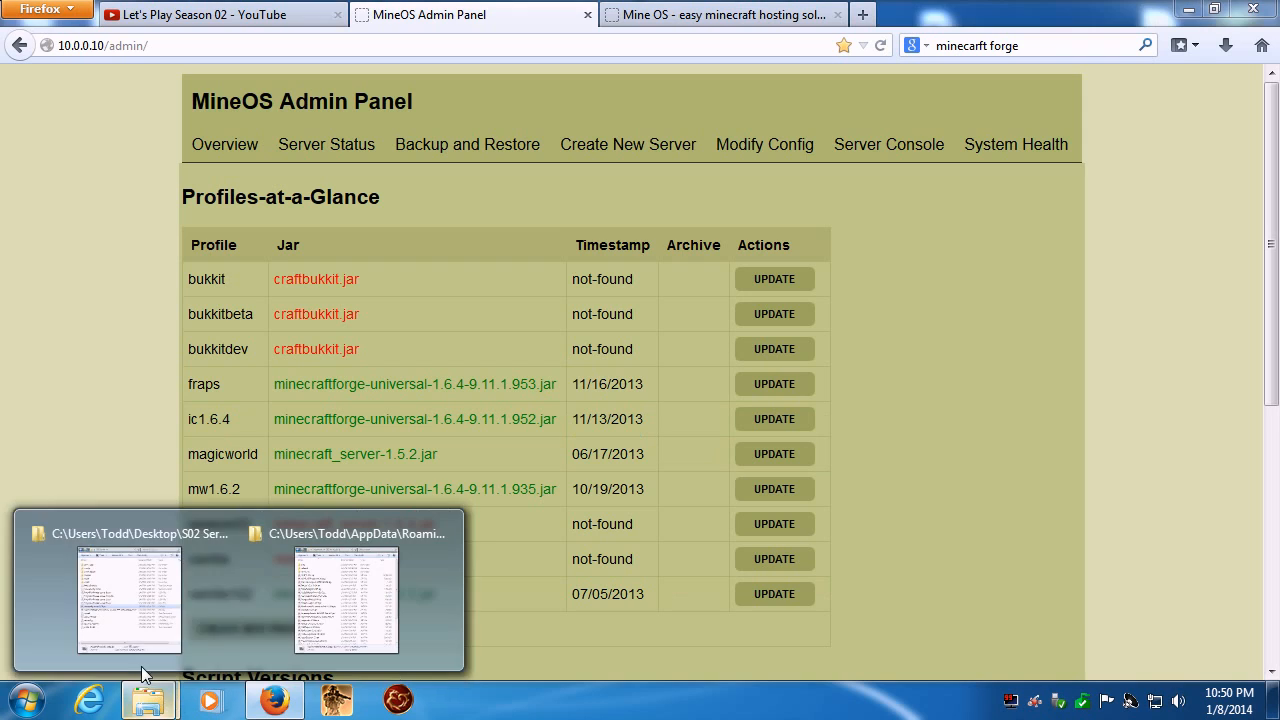
{"action": "left_click", "coordinate": [135, 627]}
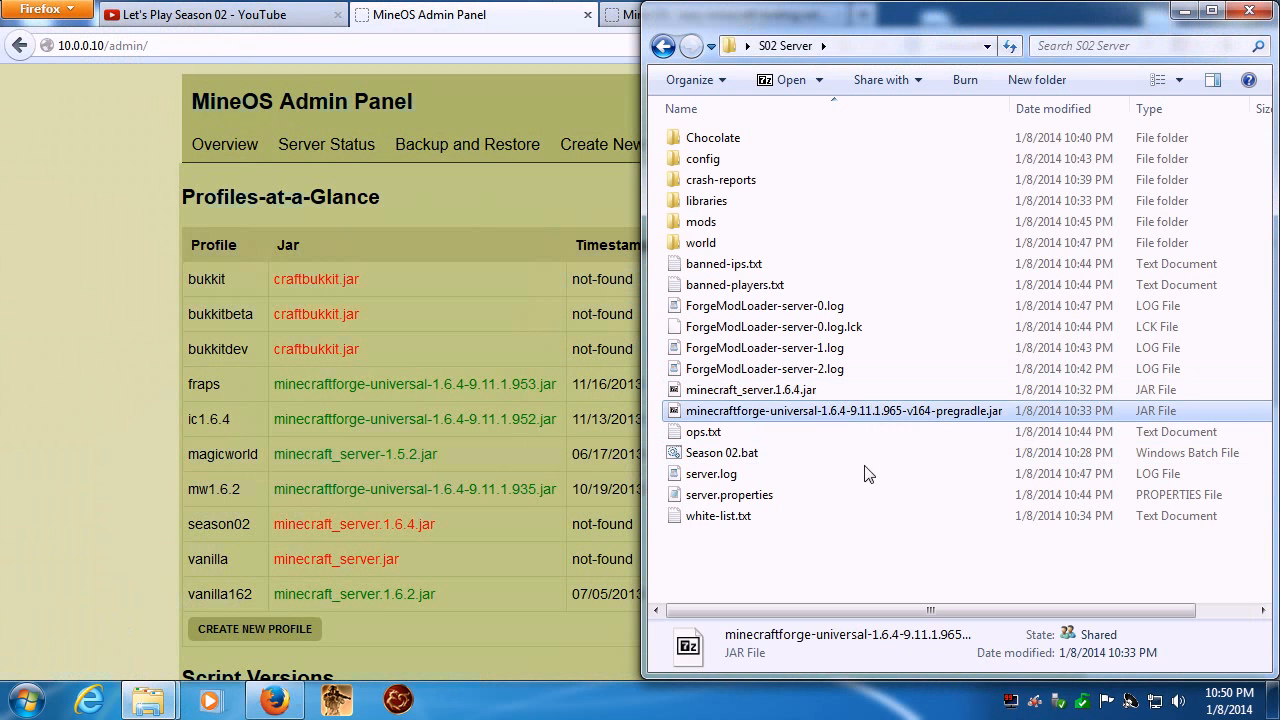
{"action": "key", "text": "F2"}
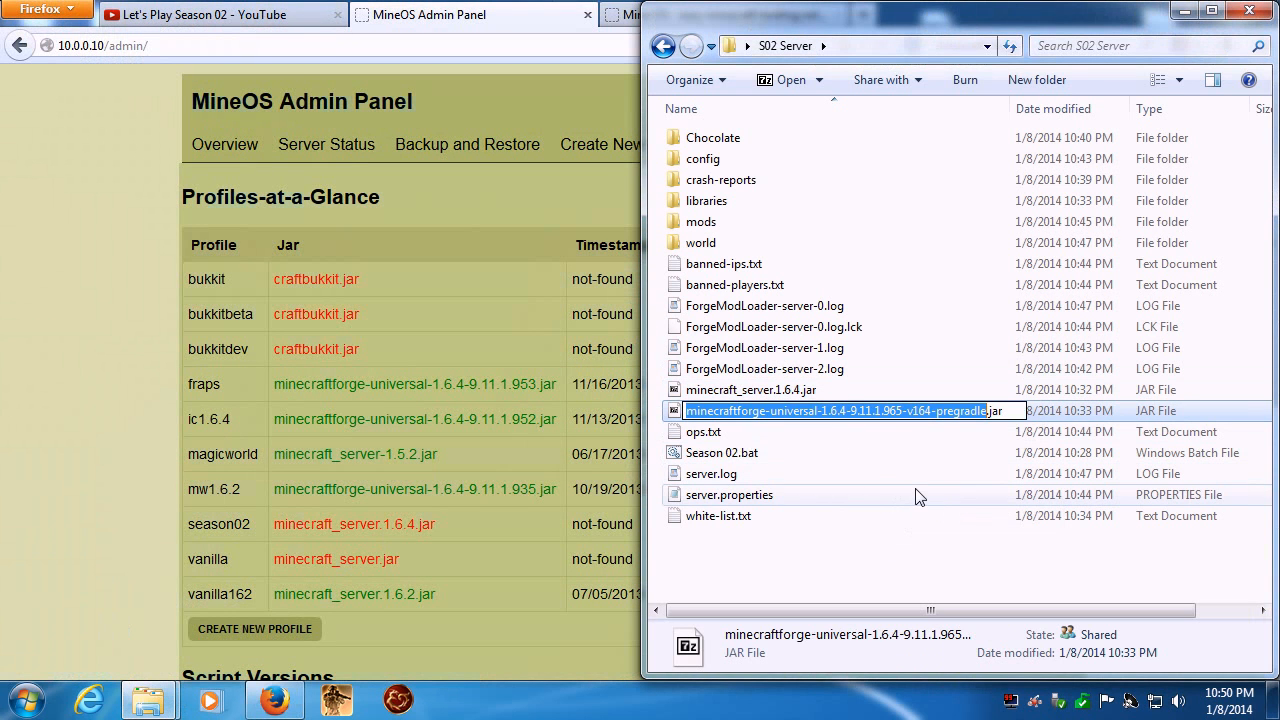
{"action": "key", "text": "ctrl+a"}
{"action": "key", "text": "ctrl+c"}
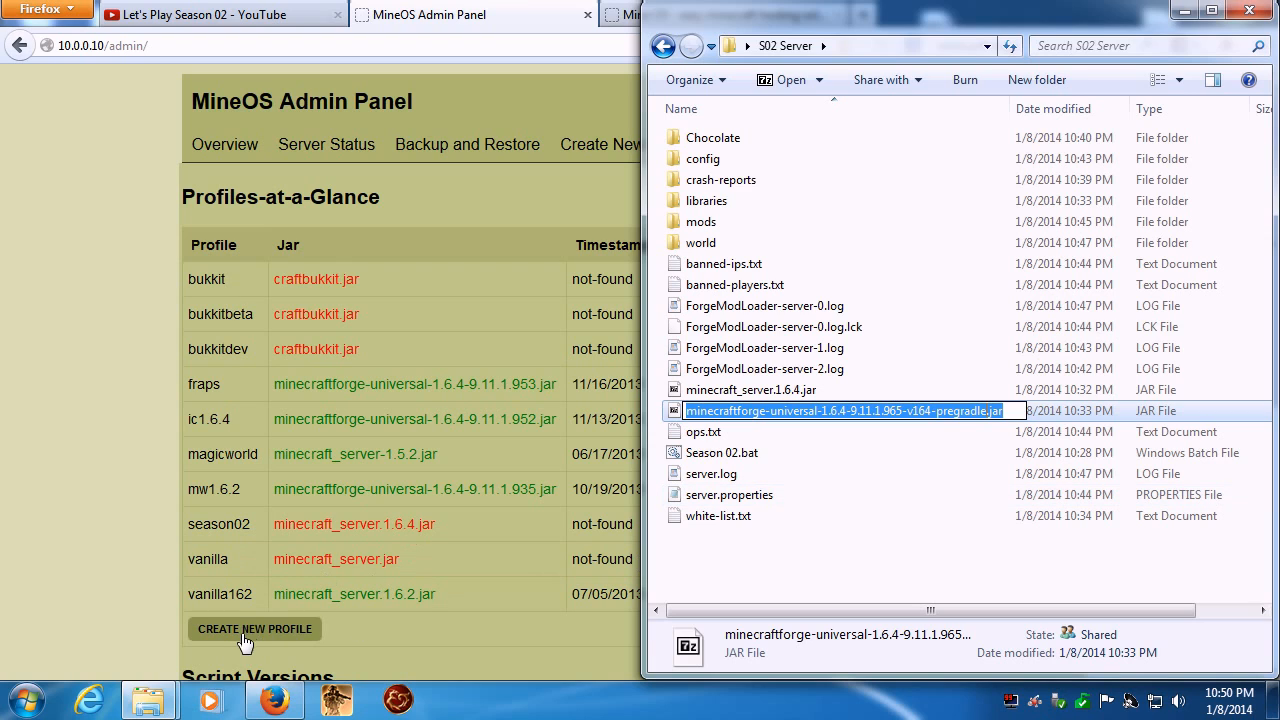
- Create the season02 profile again with minecraftforge-universal-1.6.4-9.11.1.965-v164-pregradle.jar as the runnable server file and return to the profiles overview
{"action": "left_click", "coordinate": [324, 630]}
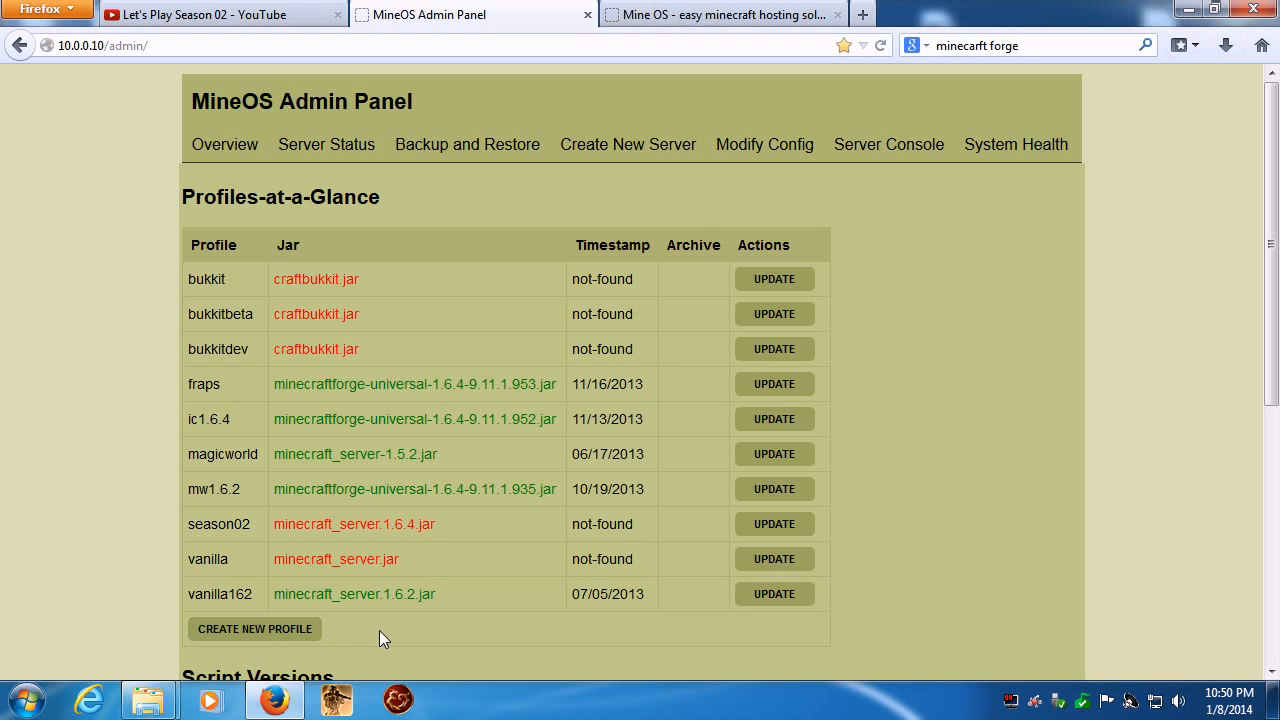
{"action": "left_click", "coordinate": [256, 629]}
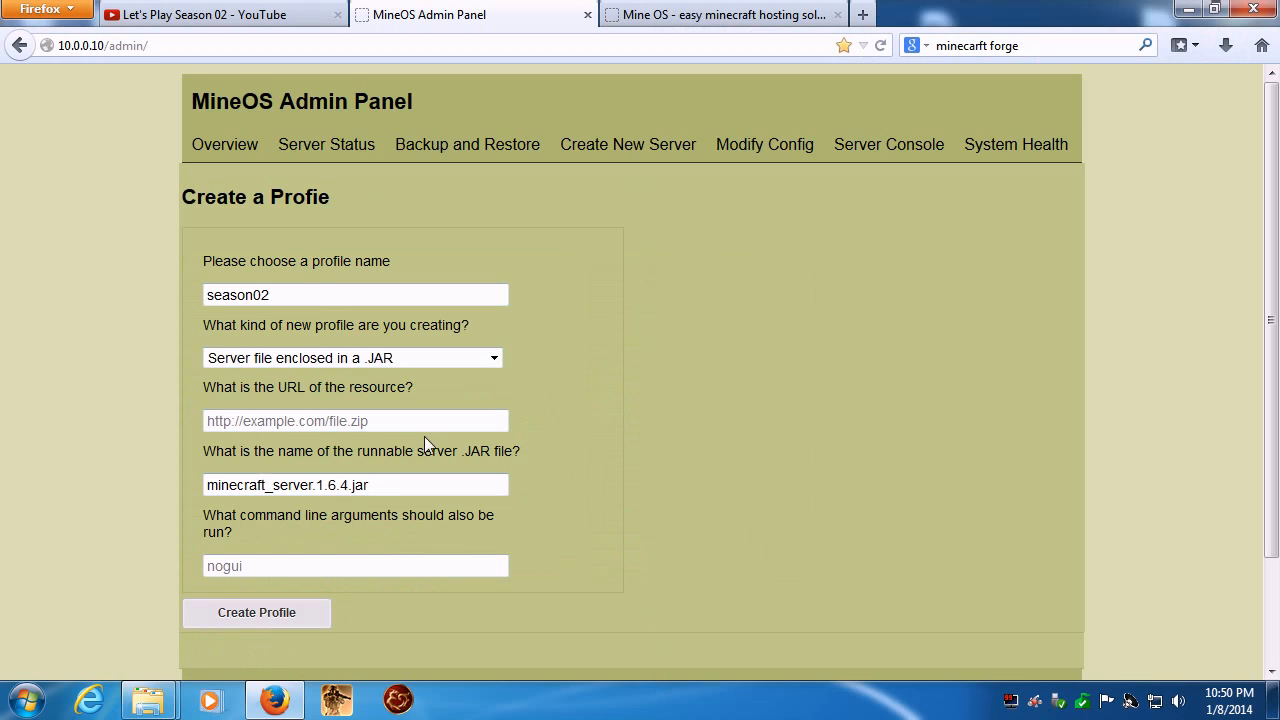
{"action": "left_click_drag", "start_coordinate": [430, 485], "coordinate": [51, 488]}
{"action": "key", "text": "ctrl+v"}
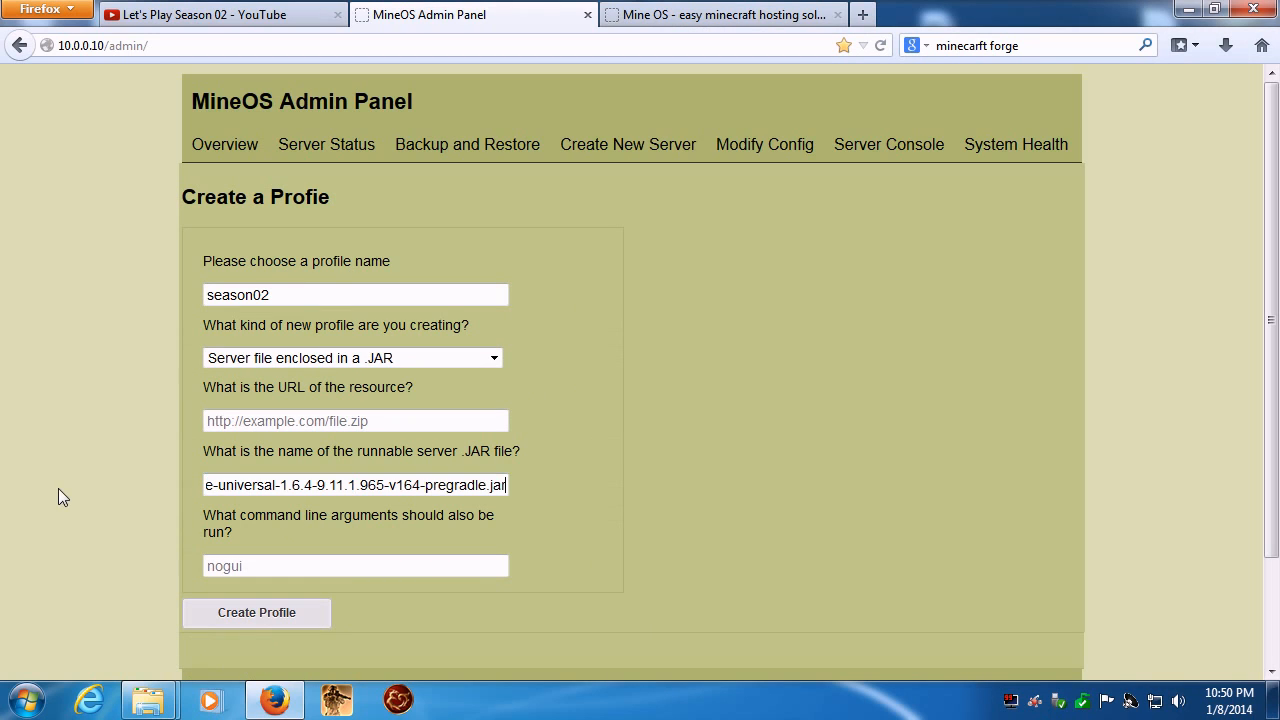
{"action": "left_click", "coordinate": [248, 618]}
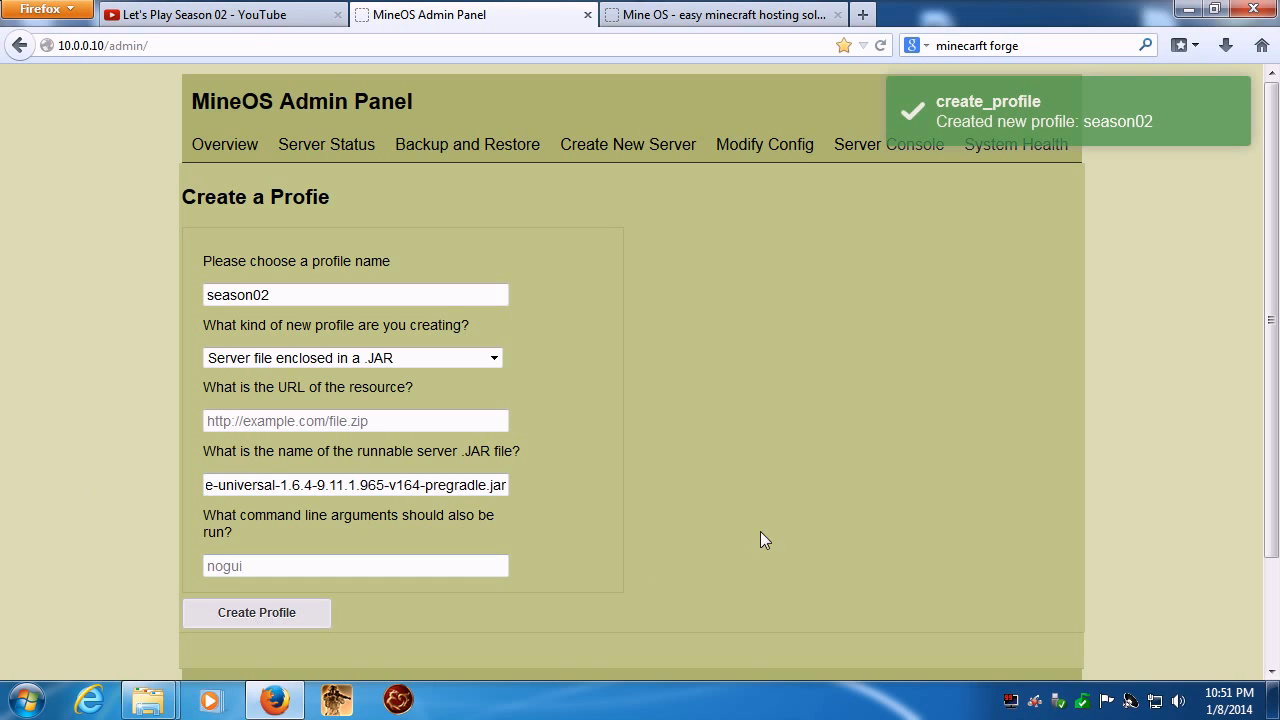
{"action": "left_click", "coordinate": [226, 146]}
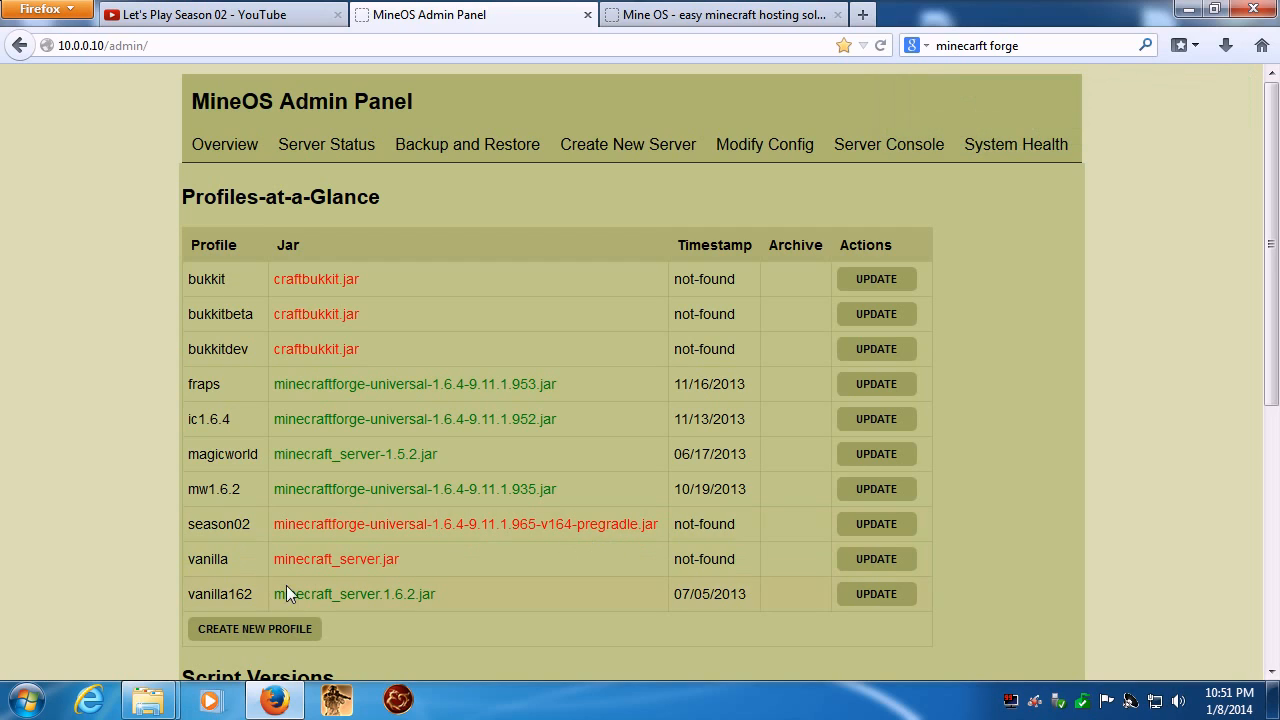
- Switch to CoffeeCup Free FTP and add a new folder with the default name in the local AW\mods folder
{"action": "left_click", "coordinate": [27, 700]}
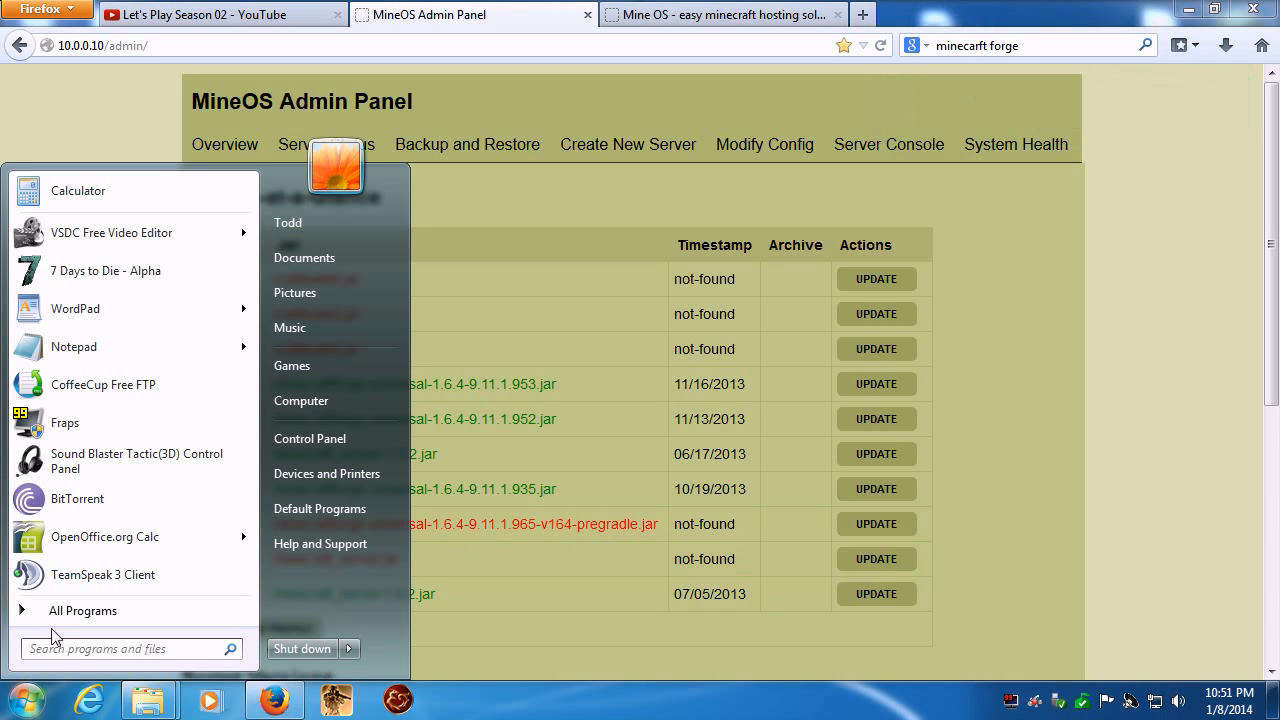
{"action": "left_click", "coordinate": [178, 387]}
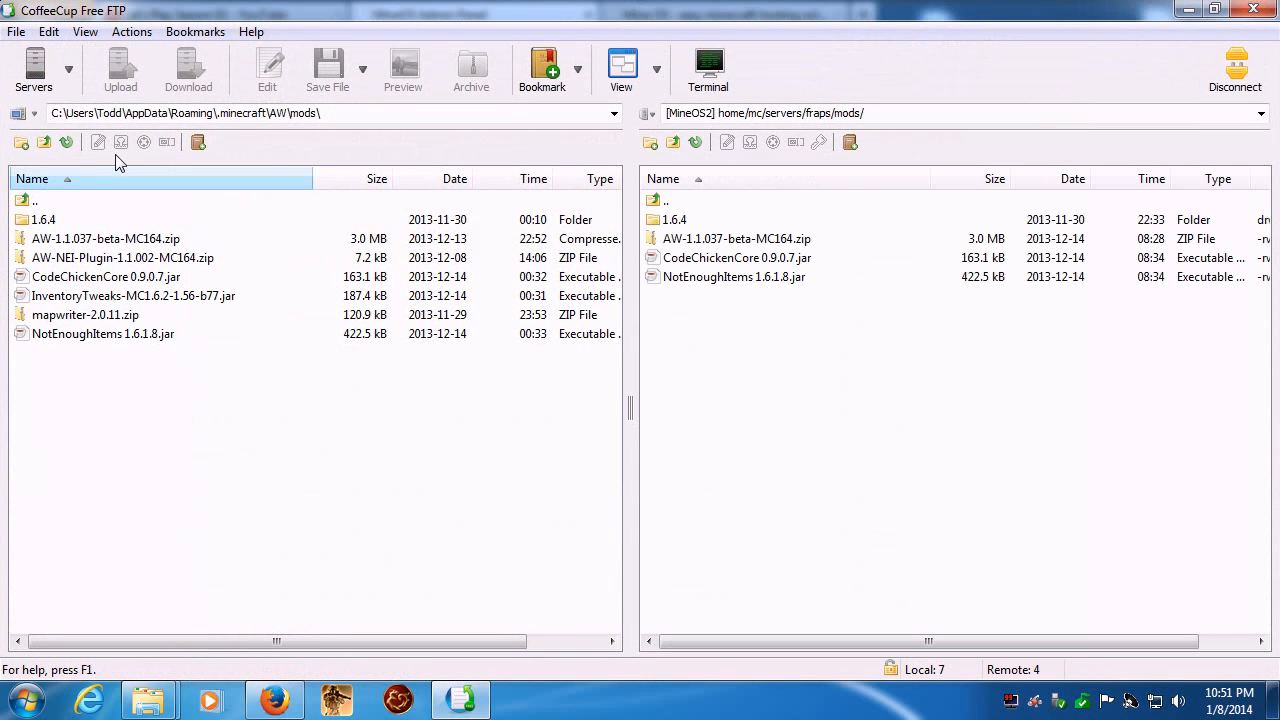
{"action": "left_click", "coordinate": [22, 143]}
{"action": "key", "text": "Return"}
- Browse the local side from AW\mods up to the user folder and open the S02 Server folder on the Desktop
{"action": "left_click", "coordinate": [44, 142]}
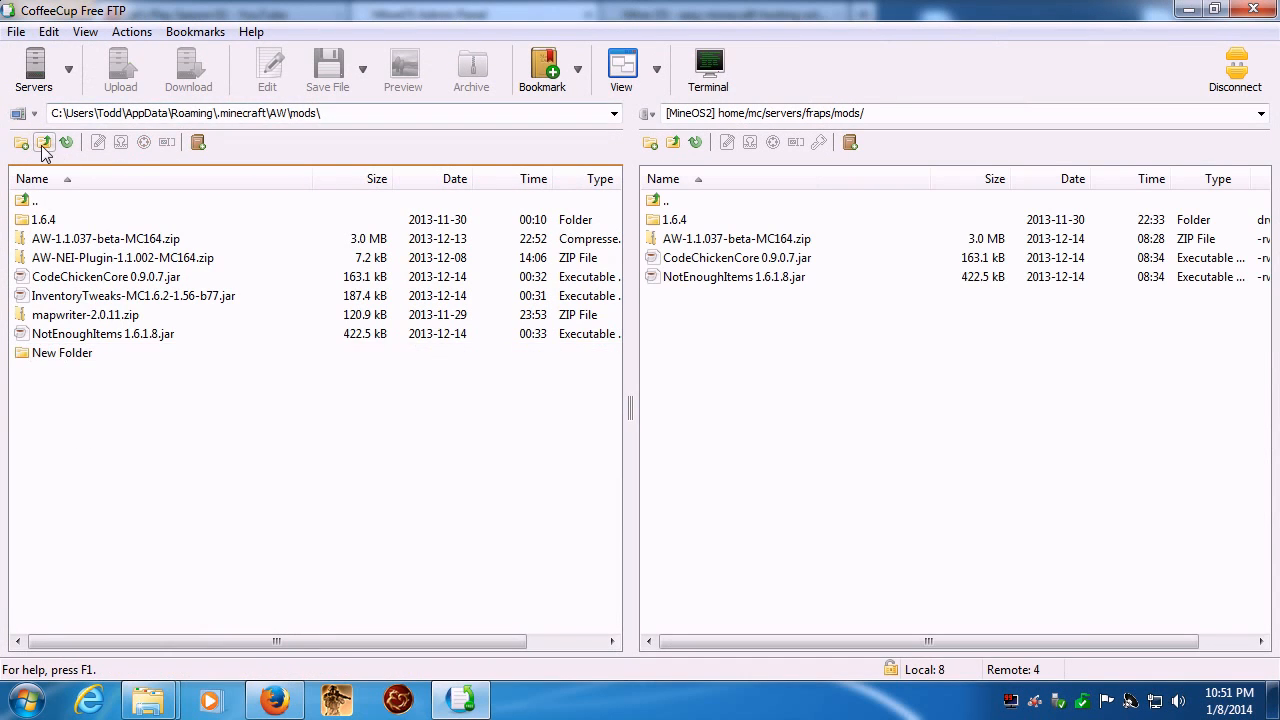
{"action": "left_click", "coordinate": [44, 142]}
{"action": "left_click", "coordinate": [44, 142]}
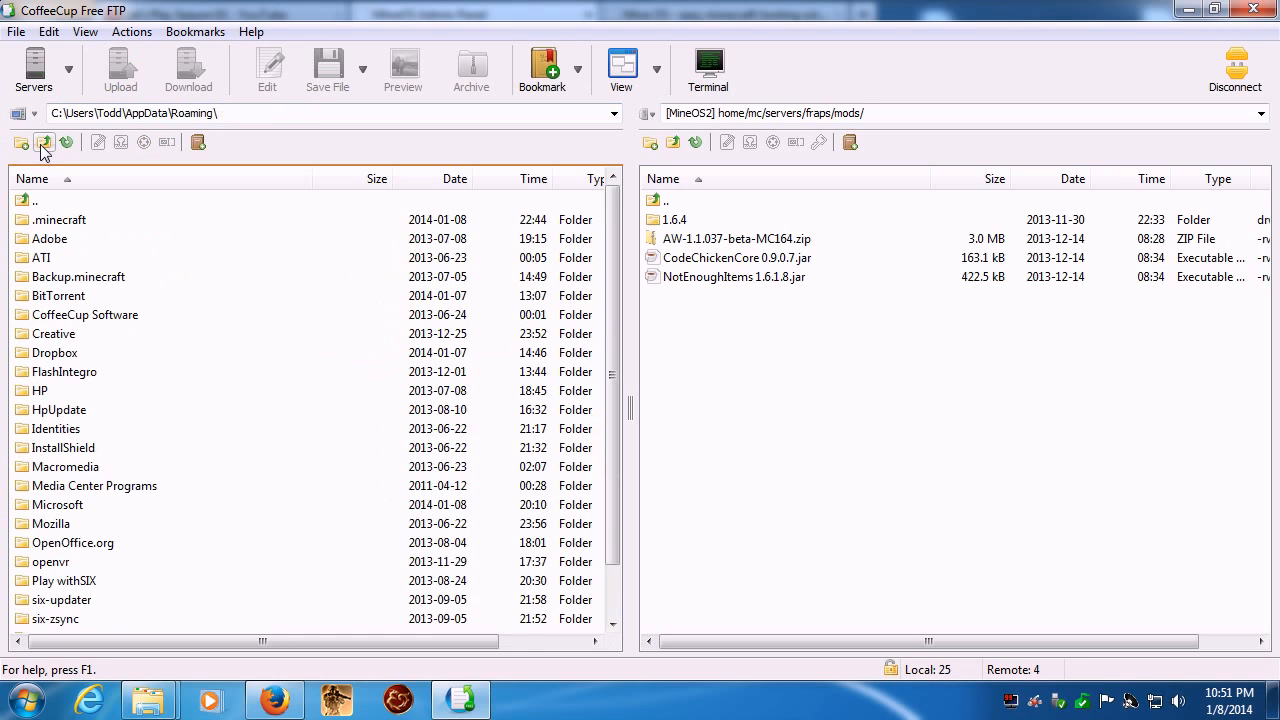
{"action": "left_click", "coordinate": [43, 143]}
{"action": "left_click", "coordinate": [44, 142]}
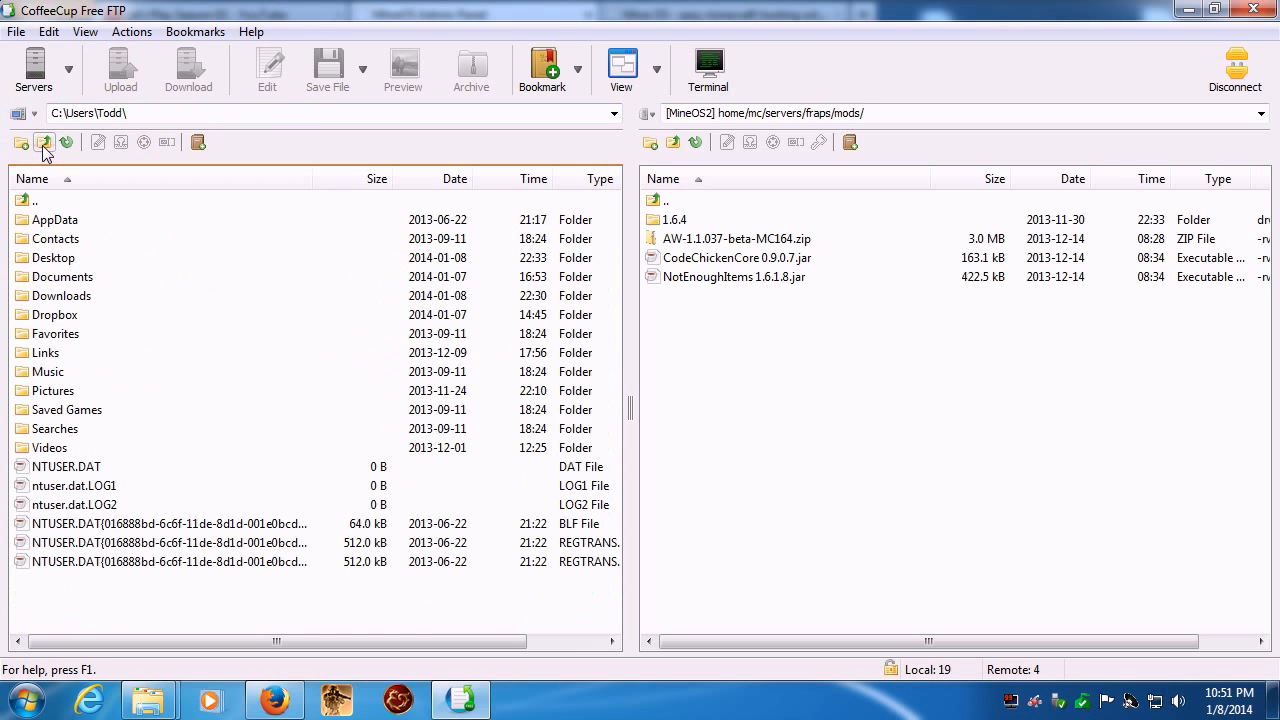
{"action": "left_click", "coordinate": [47, 259]}
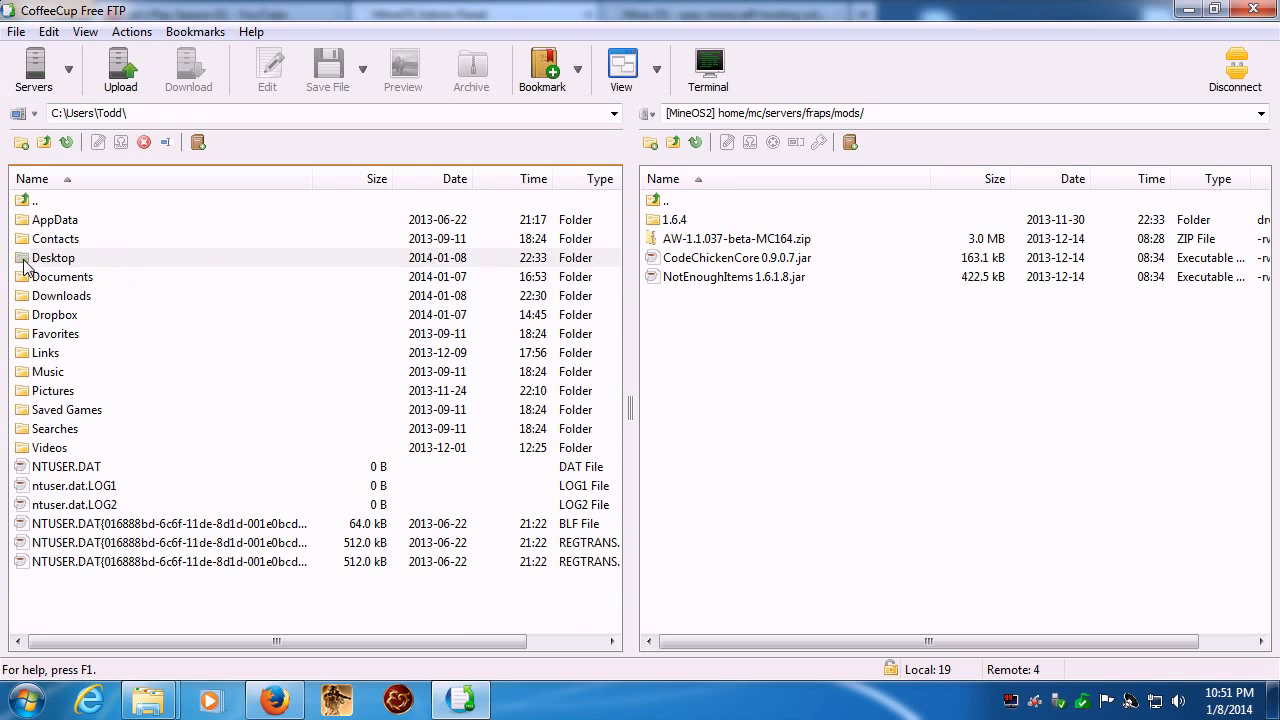
{"action": "double_click", "coordinate": [32, 258]}
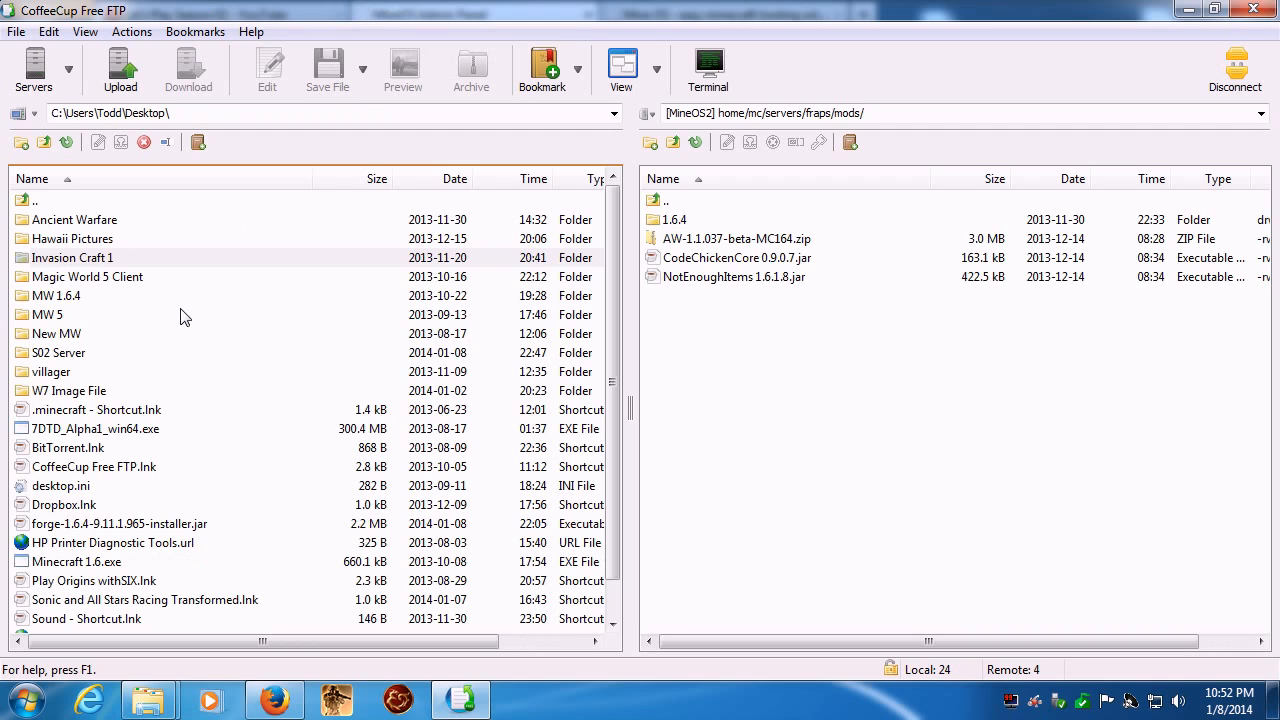
{"action": "double_click", "coordinate": [46, 353]}
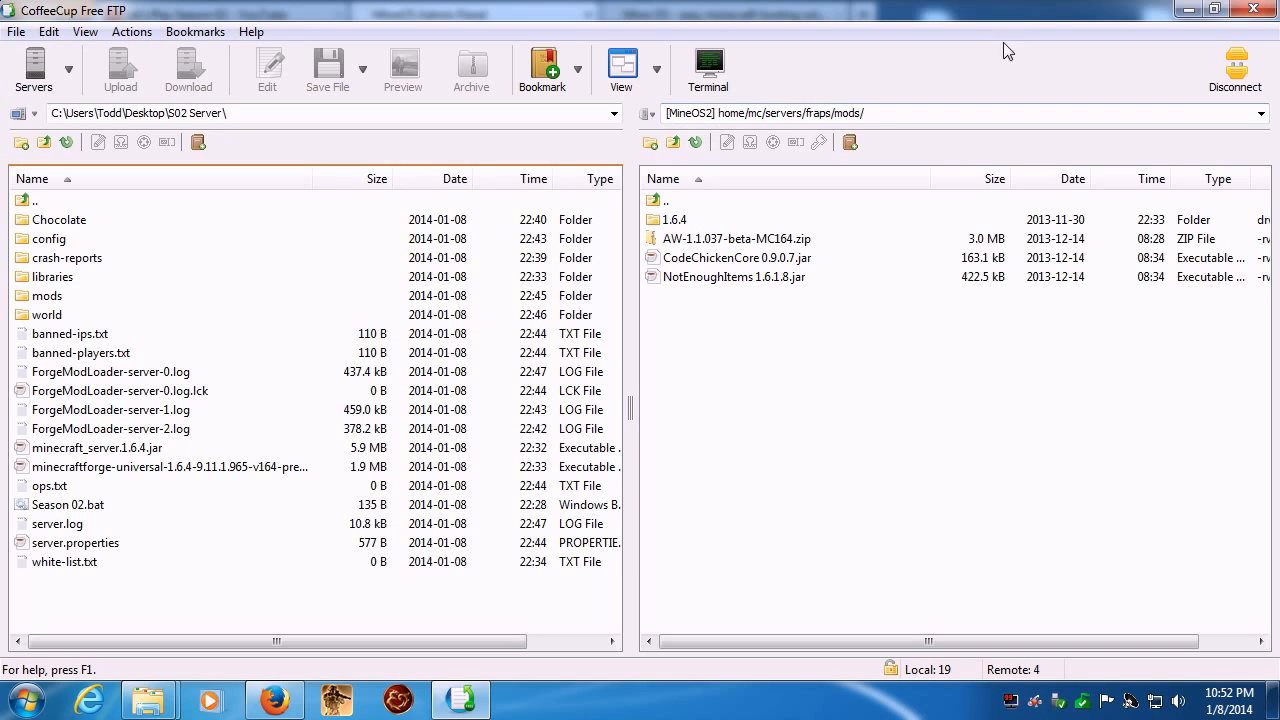
- Browse the remote side from fraps/mods up to the root, open usr/games/minecraft, and check the contents of its fraps folder
{"action": "left_click", "coordinate": [672, 143]}
{"action": "left_click", "coordinate": [672, 143]}
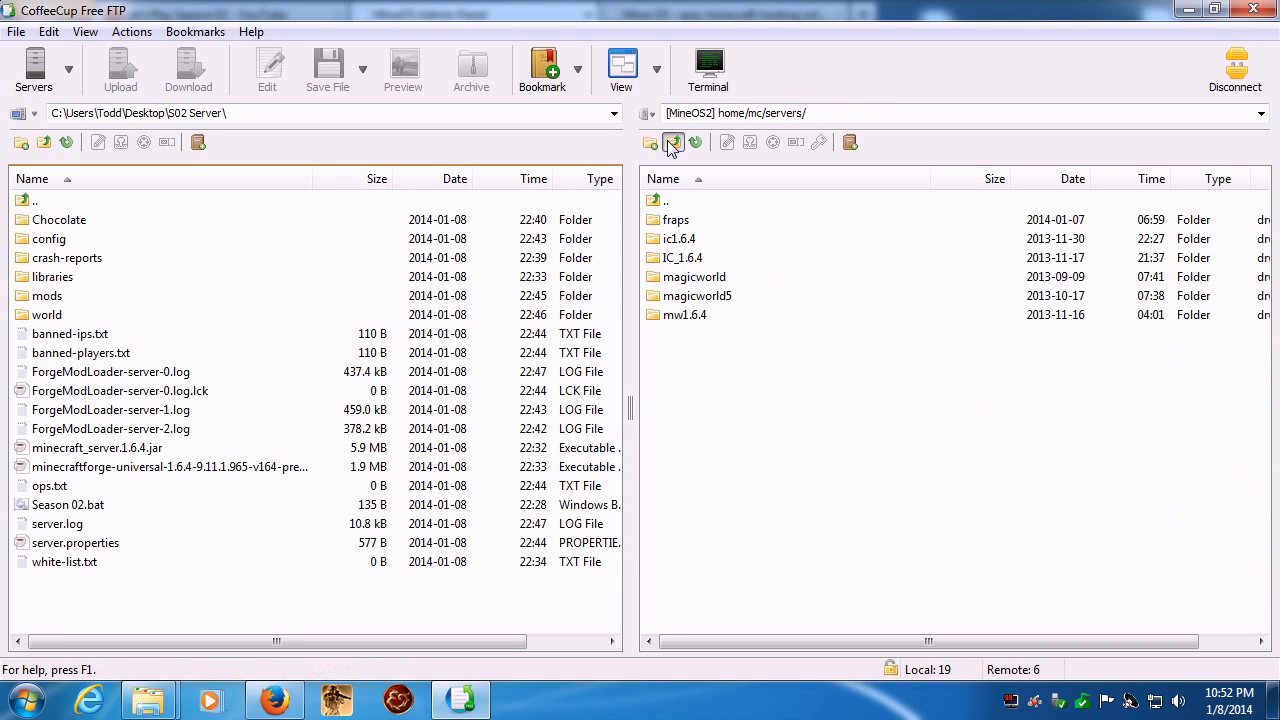
{"action": "left_click", "coordinate": [672, 143]}
{"action": "left_click", "coordinate": [672, 143]}
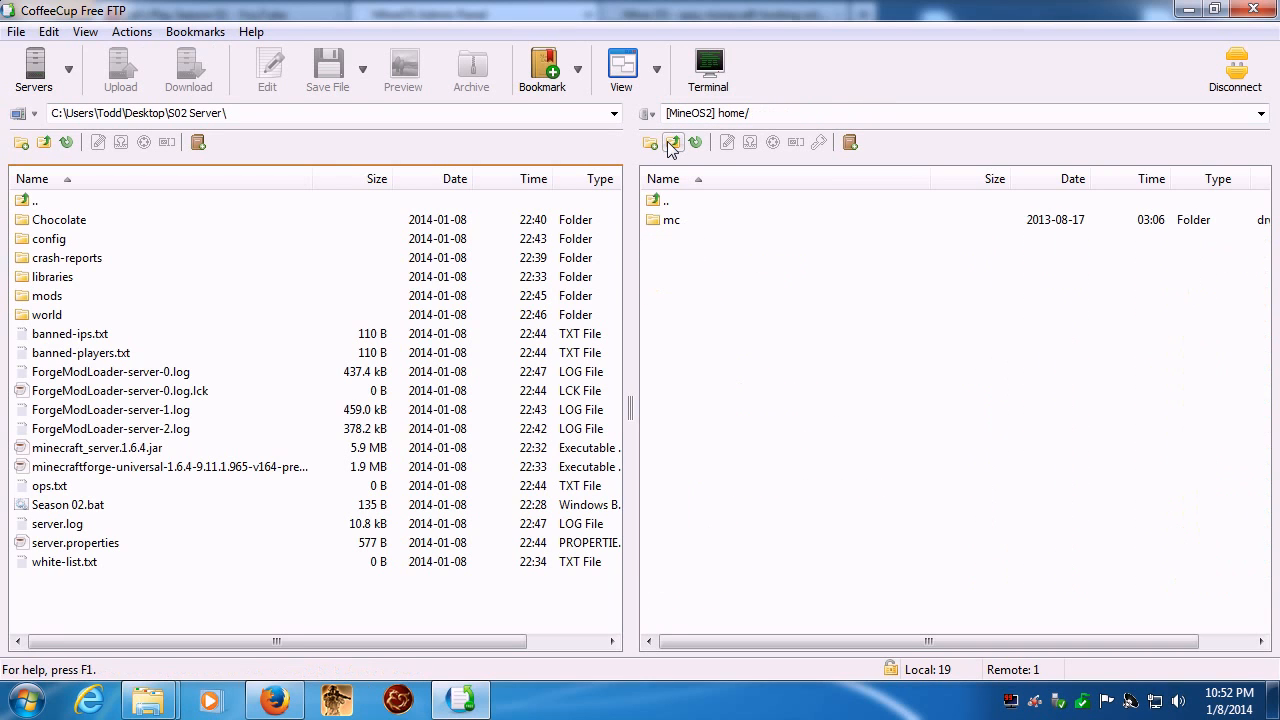
{"action": "left_click", "coordinate": [672, 143]}
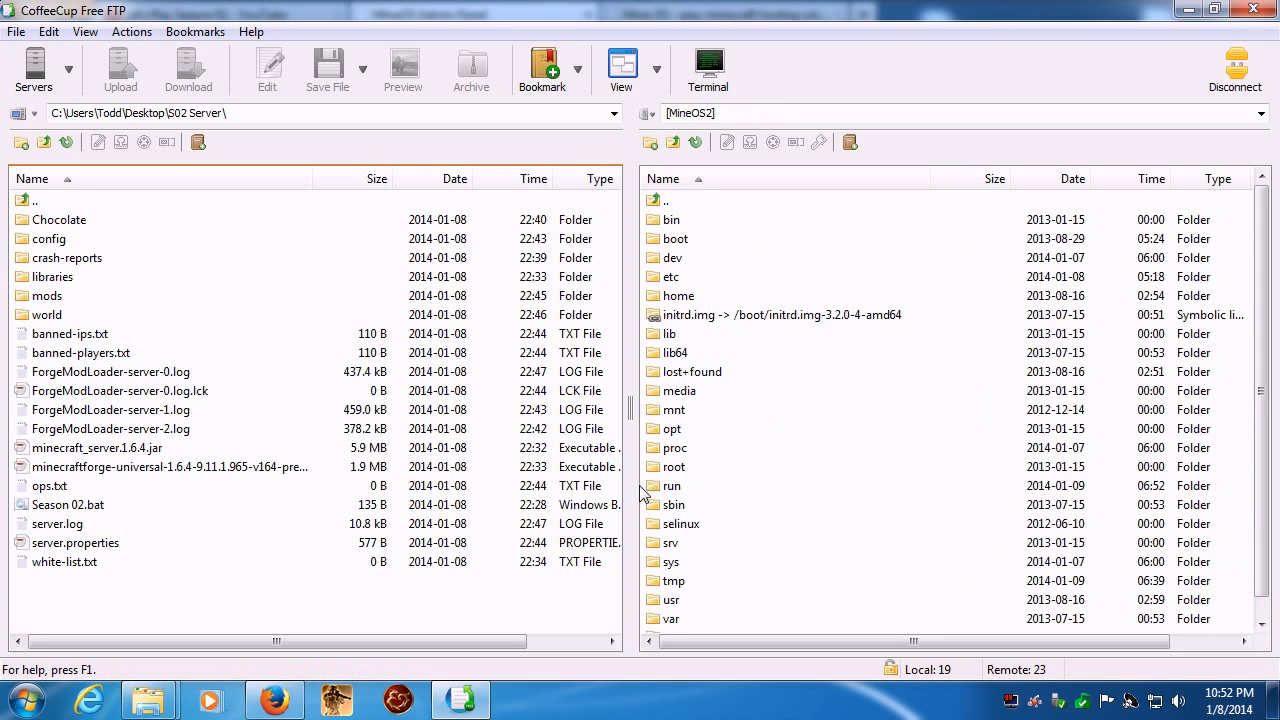
{"action": "double_click", "coordinate": [662, 601]}
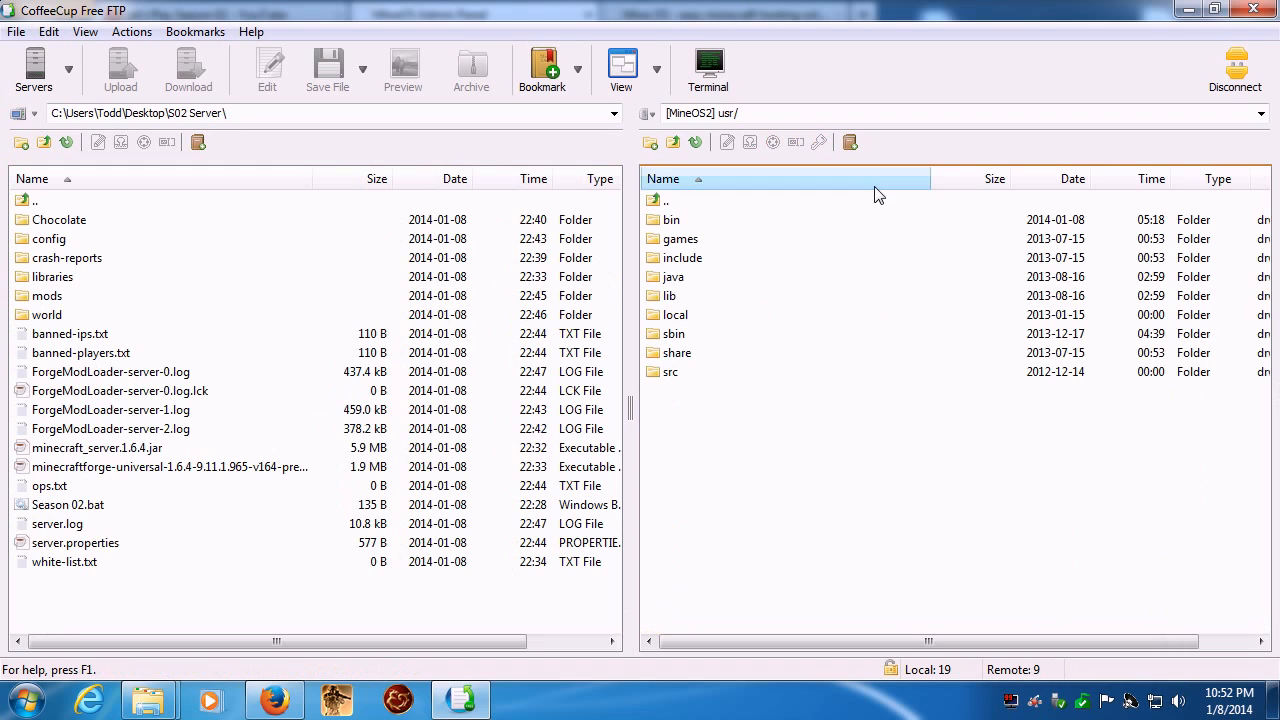
{"action": "double_click", "coordinate": [677, 241]}
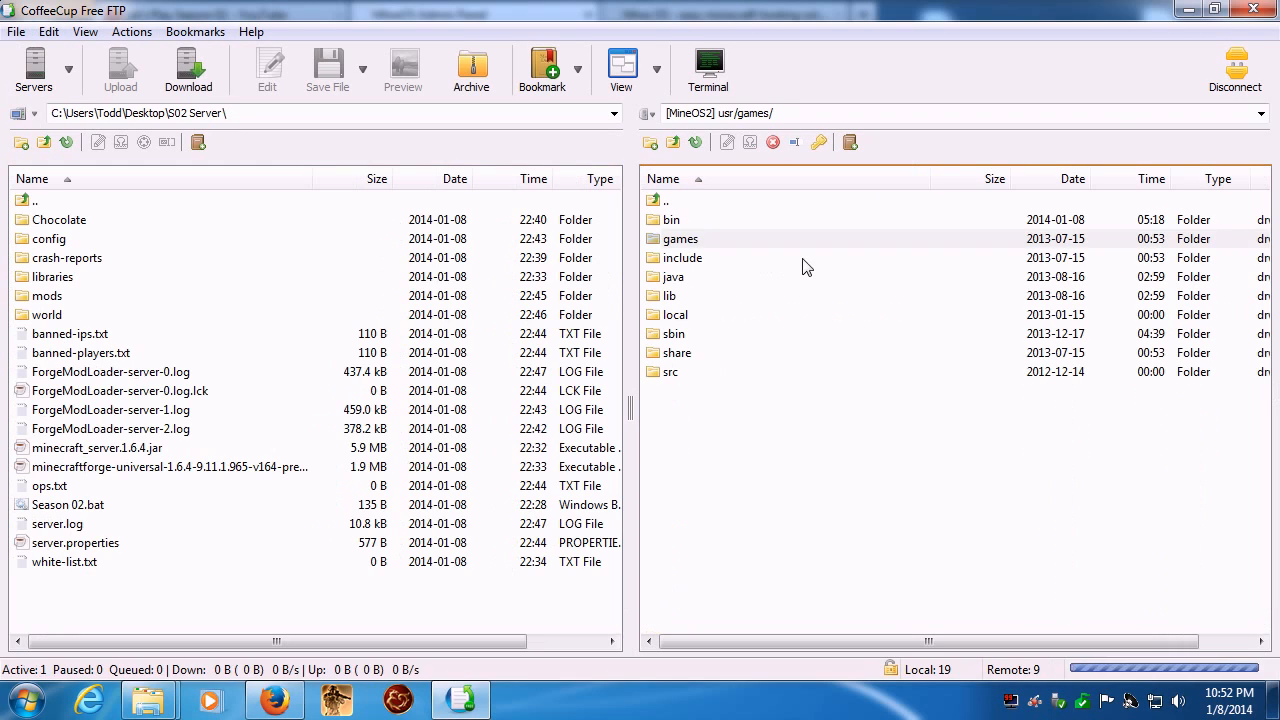
{"action": "double_click", "coordinate": [672, 222]}
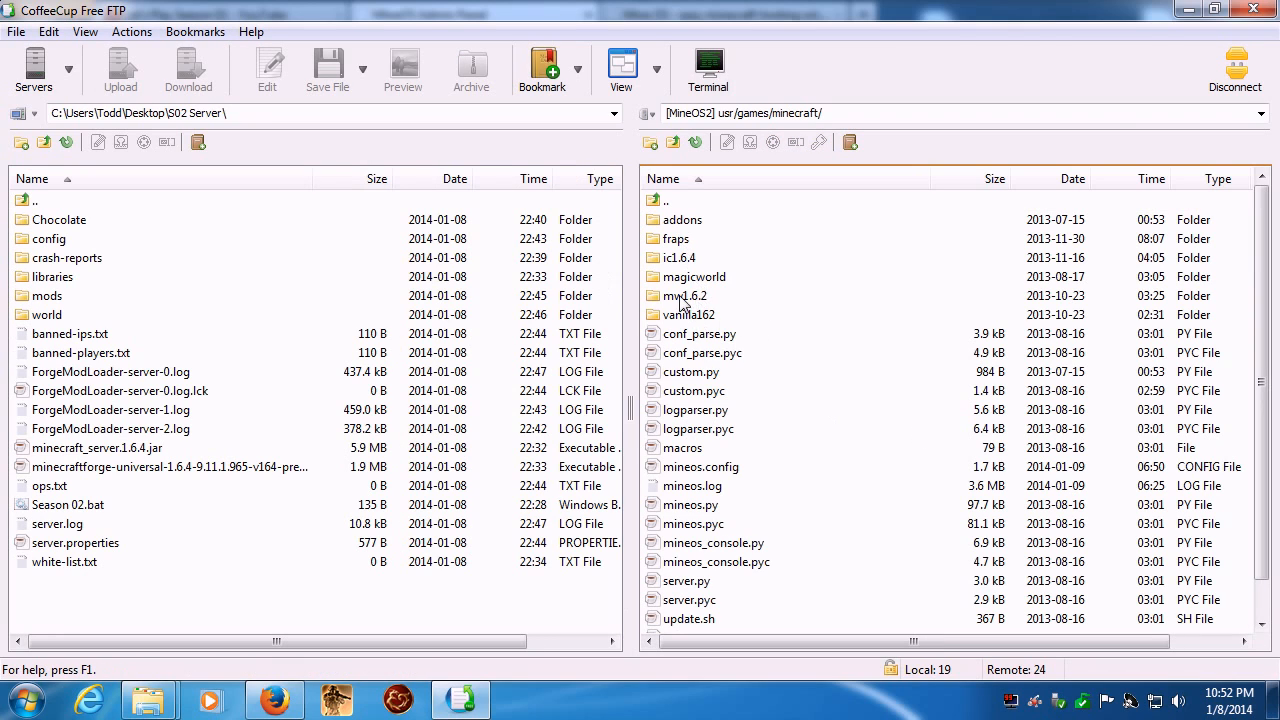
{"action": "double_click", "coordinate": [675, 240]}
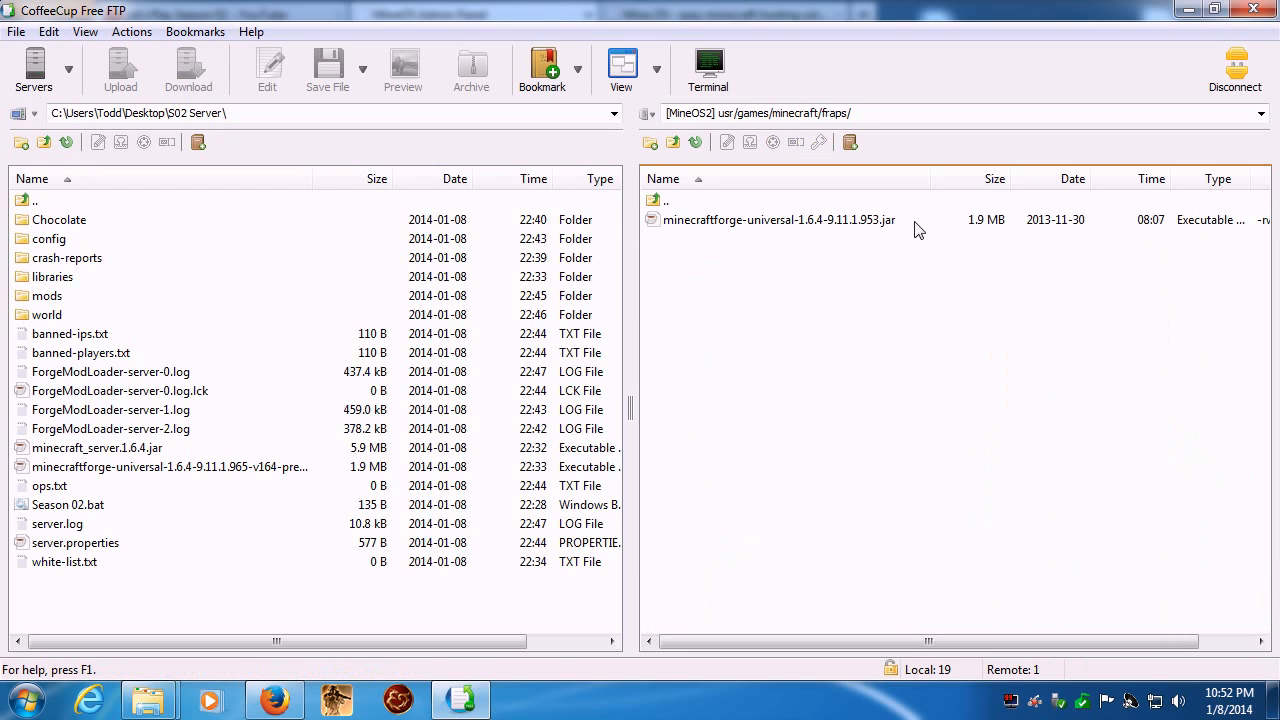
{"action": "left_click", "coordinate": [673, 142]}
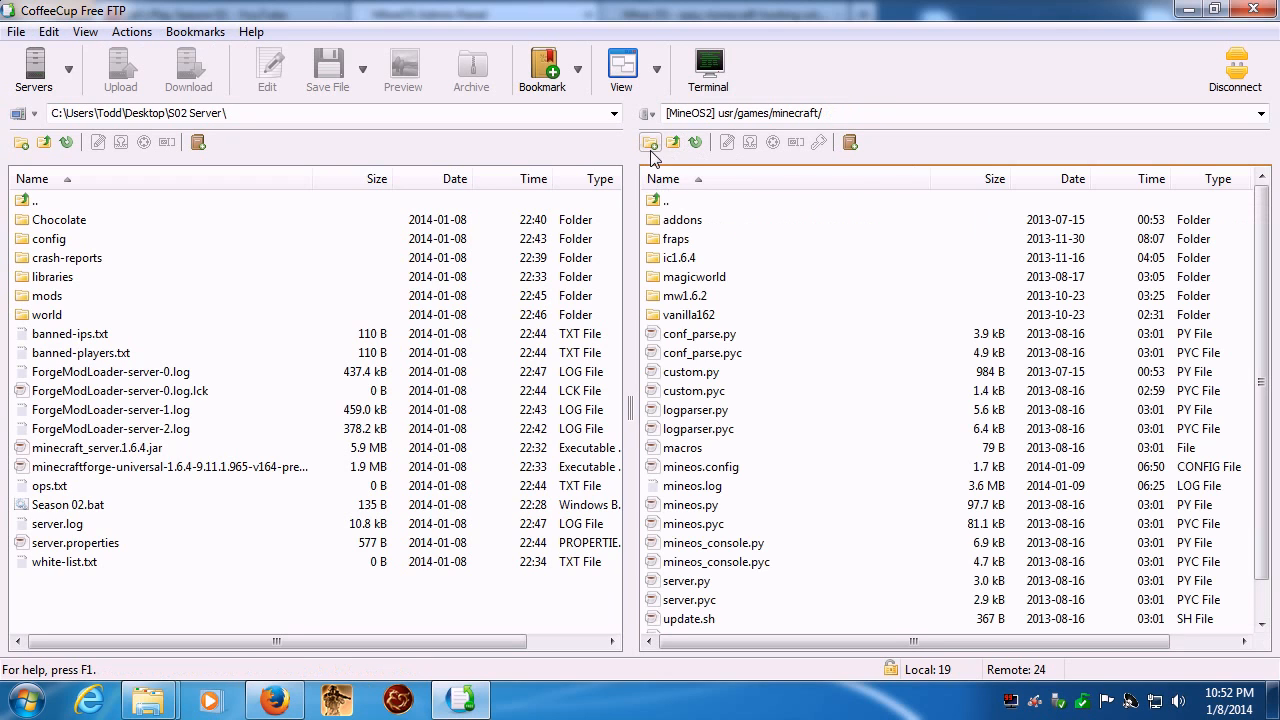
- Create a folder named season02 in the remote usr/games/minecraft directory
{"action": "left_click", "coordinate": [650, 142]}
{"action": "type", "text": "se"}
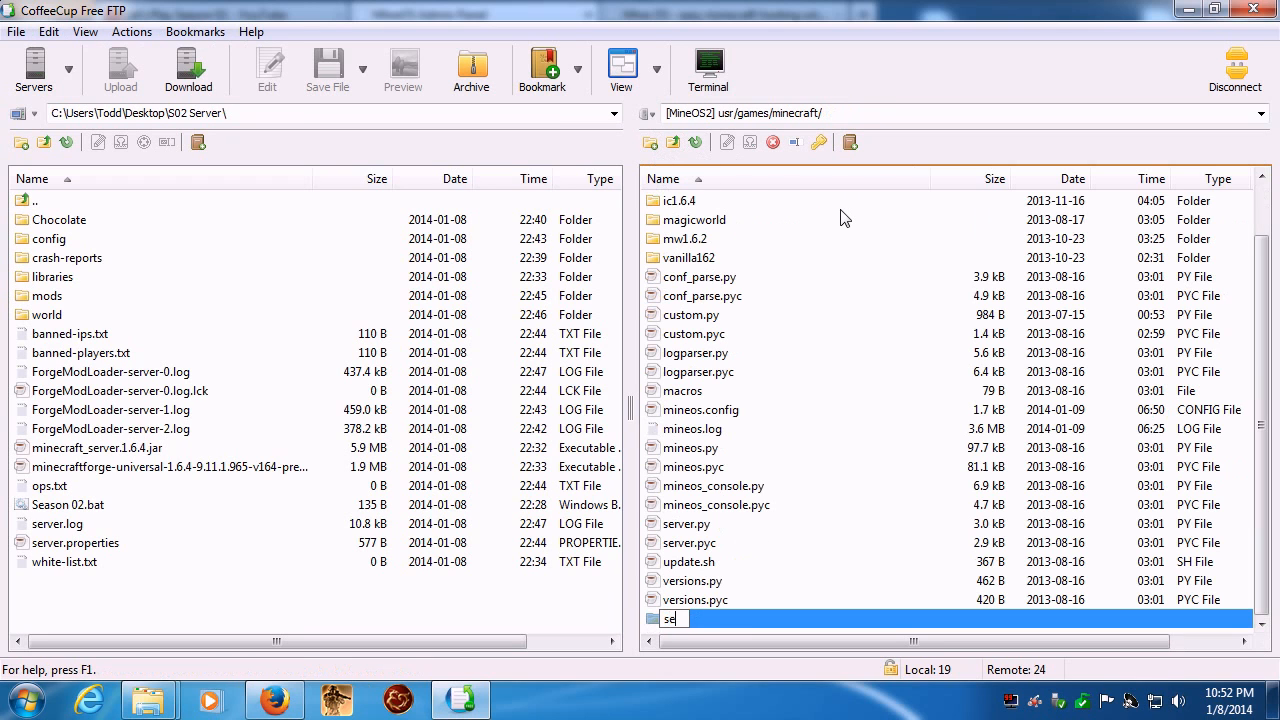
{"action": "type", "text": "ason02"}
{"action": "key", "text": "Return"}
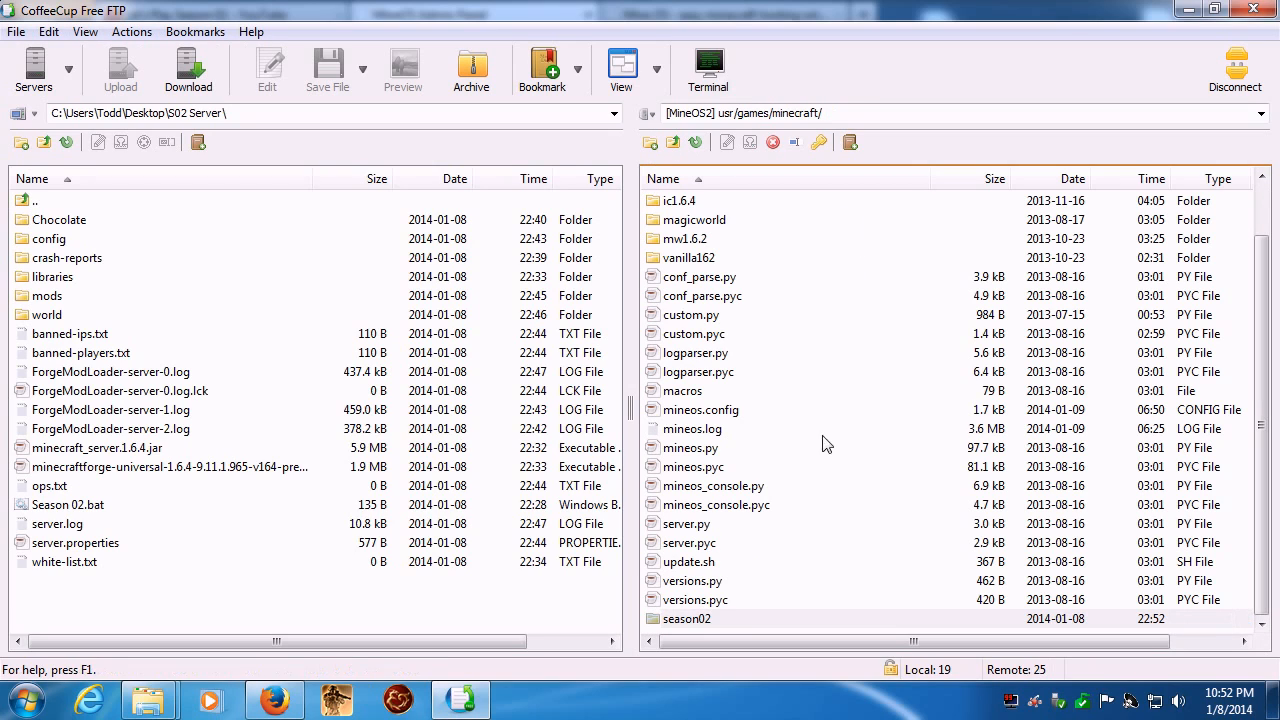
- Upload the minecraftforge-universal-1.6.4-9.11.1.965-v164-pregradle.jar file from the local S02 Server folder into the remote season02 folder
{"action": "double_click", "coordinate": [660, 620]}
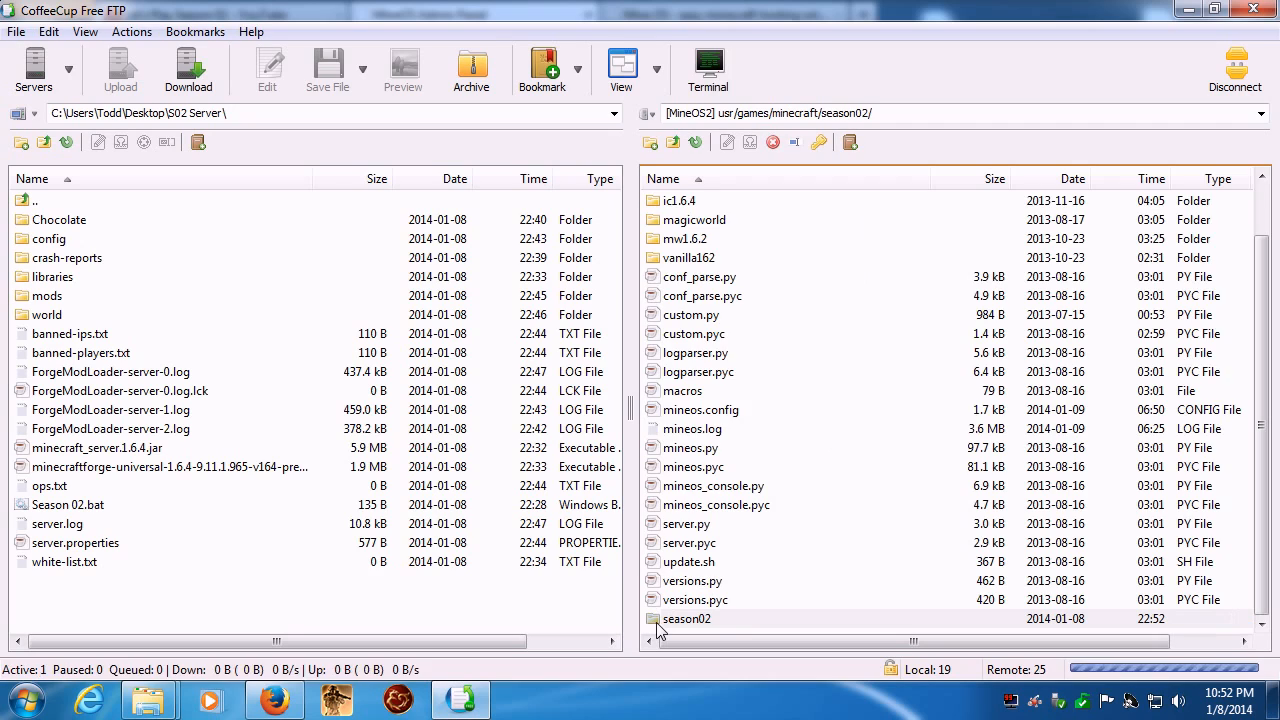
{"action": "left_click", "coordinate": [168, 470]}
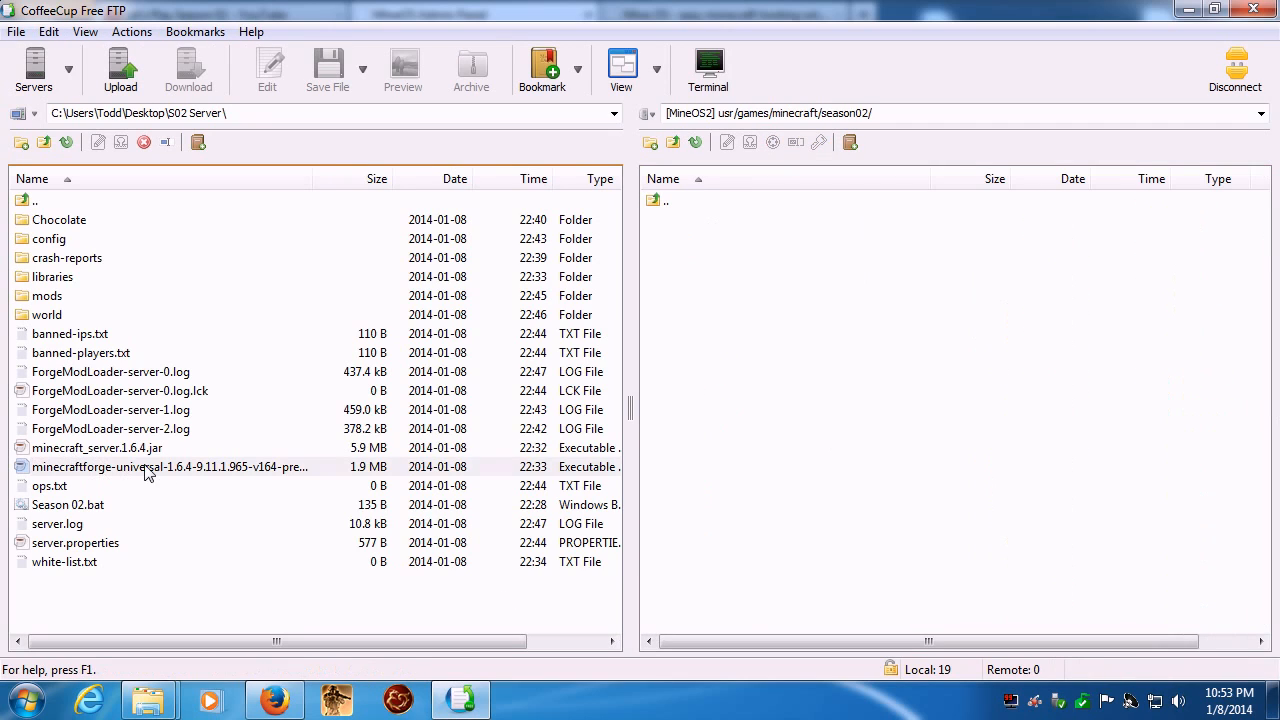
{"action": "left_click_drag", "start_coordinate": [24, 466], "coordinate": [872, 458]}
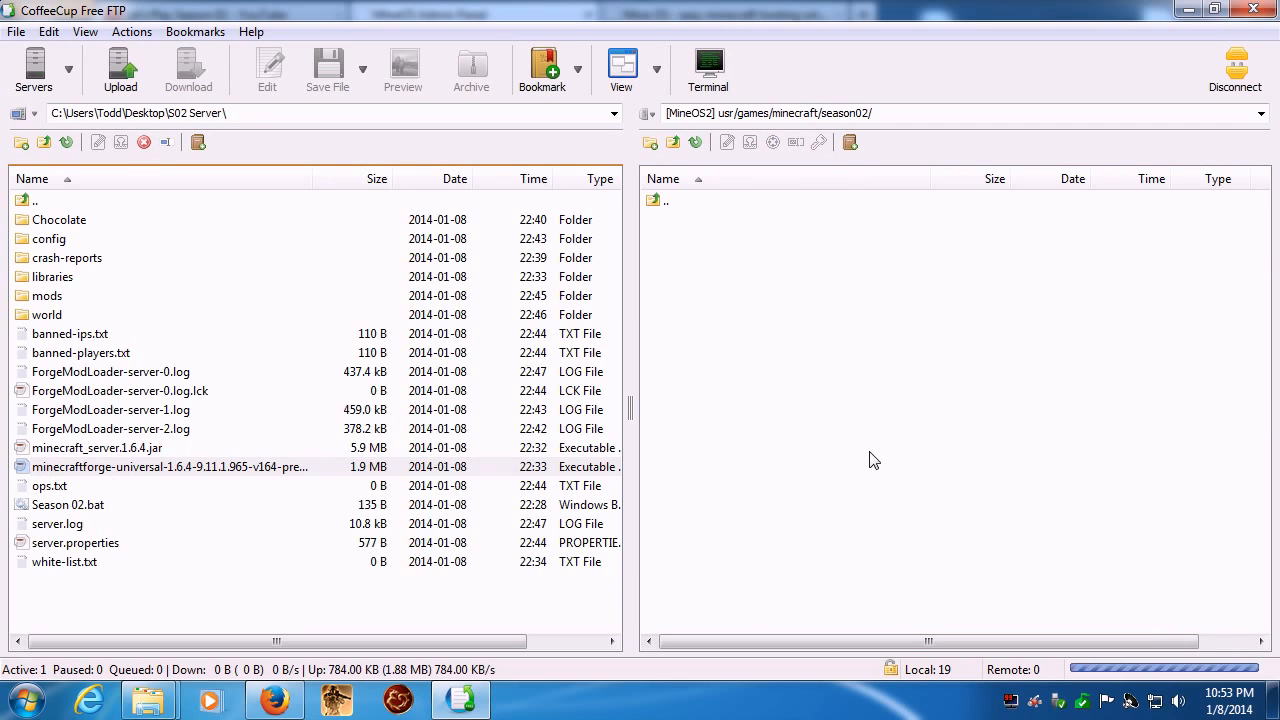
{"action": "double_click", "coordinate": [930, 180]}
- Switch to the MineOS Admin Panel in Firefox, refresh the profiles overview, and open the form for creating a new server
{"action": "left_click", "coordinate": [285, 703]}
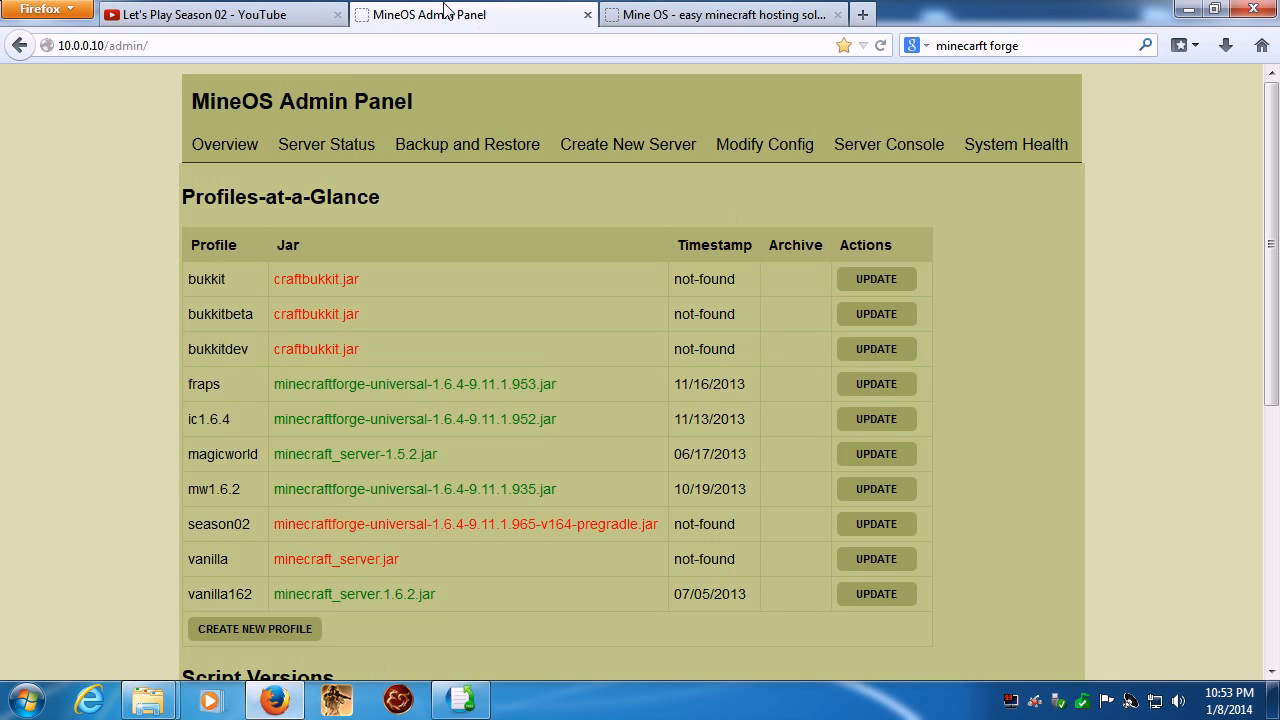
{"action": "left_click", "coordinate": [240, 145]}
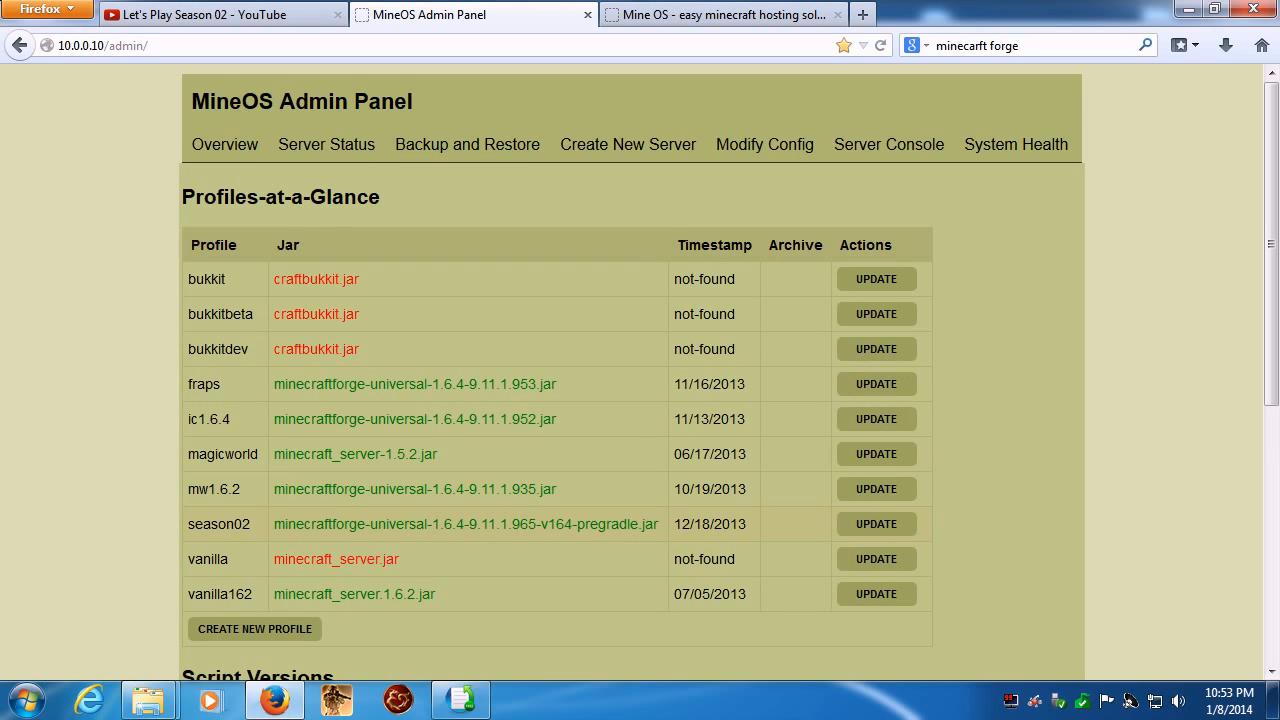
{"action": "left_click", "coordinate": [636, 155]}
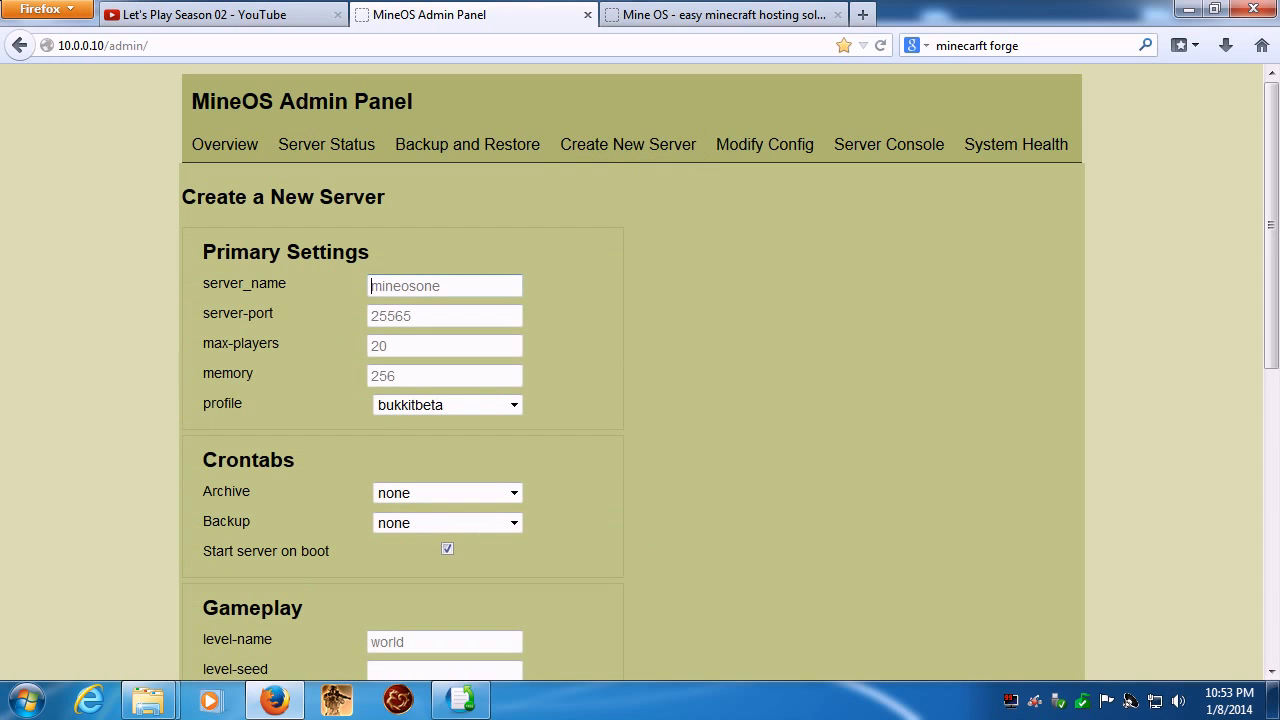
- Name the new server season02, set its memory to 2048, and assign it the season02 profile
{"action": "type", "text": "season02"}
{"action": "key", "text": "Tab"}
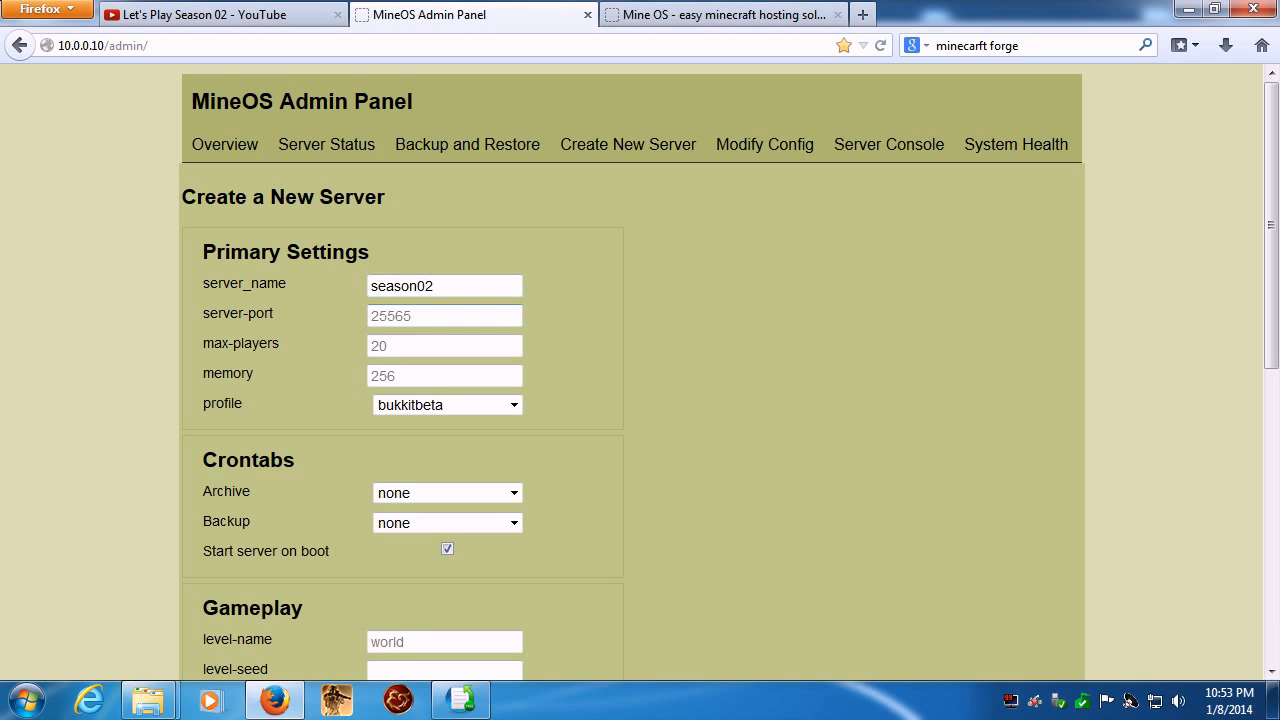
{"action": "key", "text": "Tab"}
{"action": "left_click", "coordinate": [444, 376]}
{"action": "type", "text": "2048"}
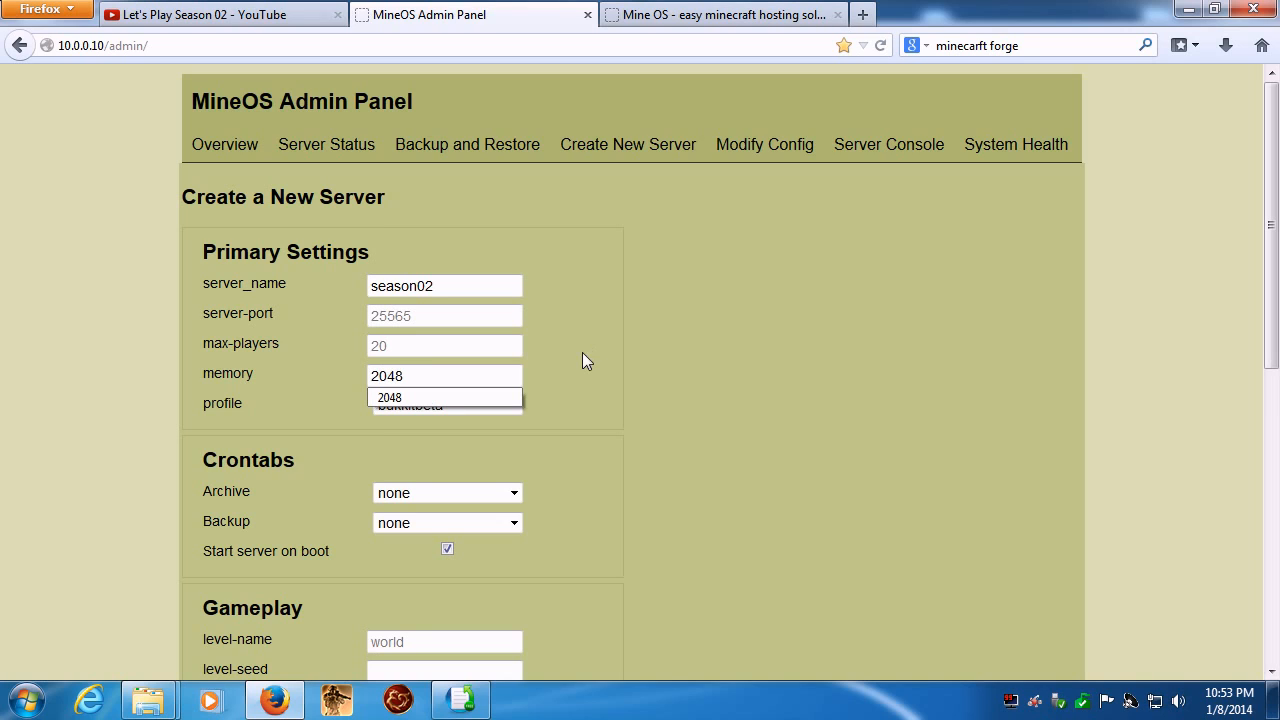
{"action": "left_click", "coordinate": [429, 397]}
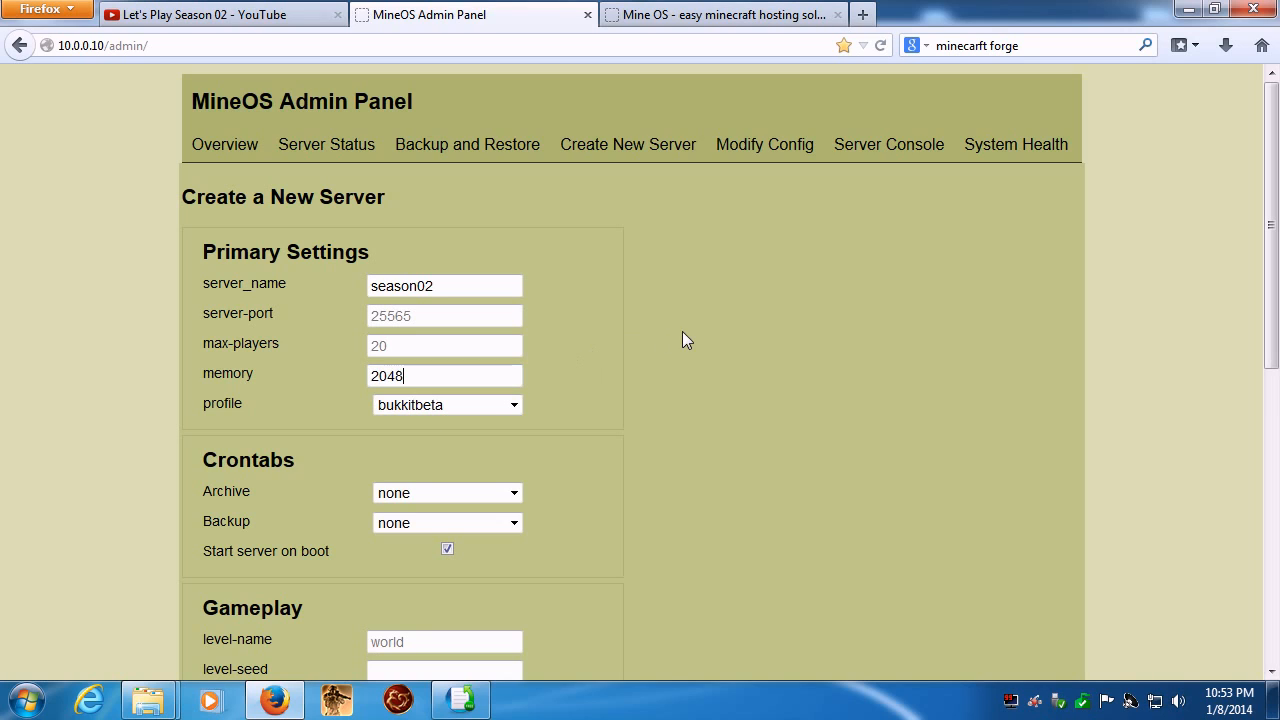
{"action": "left_click", "coordinate": [515, 404]}
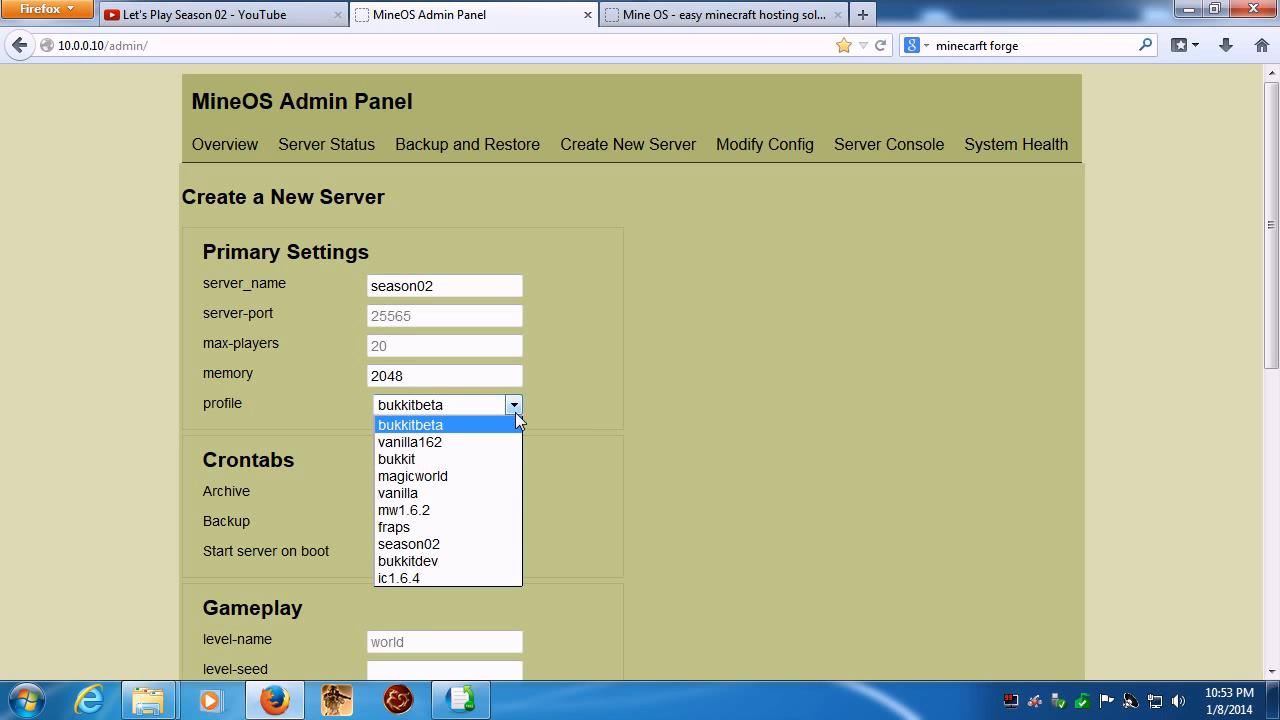
{"action": "left_click", "coordinate": [447, 544]}
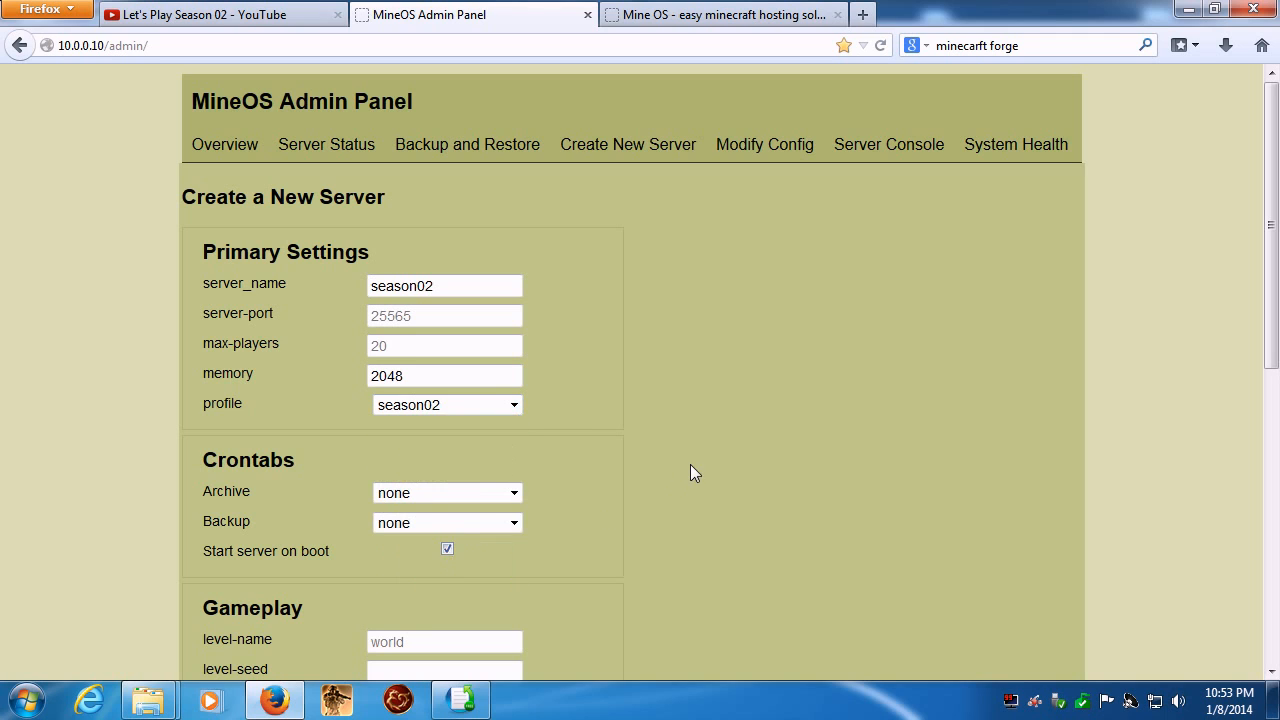
- Schedule weekly archives and hourly backups for the new server, and turn off starting it on boot
{"action": "scroll", "coordinate": [720, 435], "scroll_direction": "down", "scroll_amount": 4}
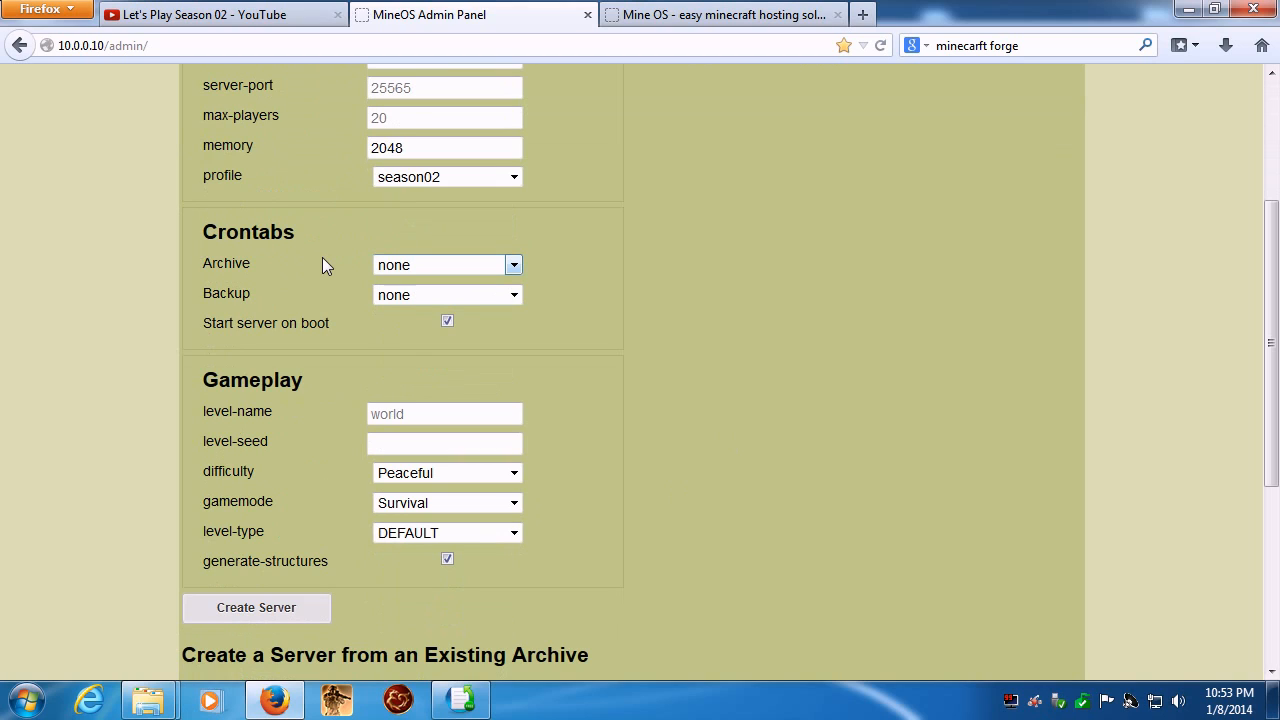
{"action": "left_click", "coordinate": [514, 267]}
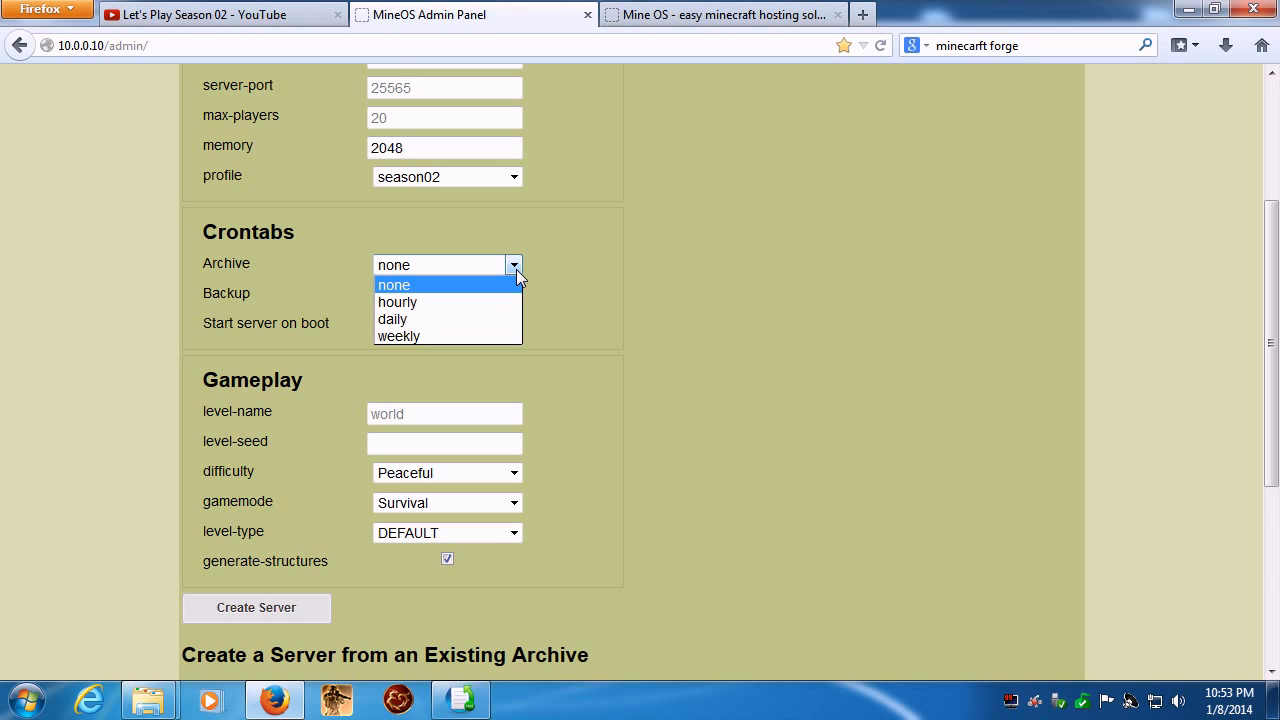
{"action": "left_click", "coordinate": [413, 334]}
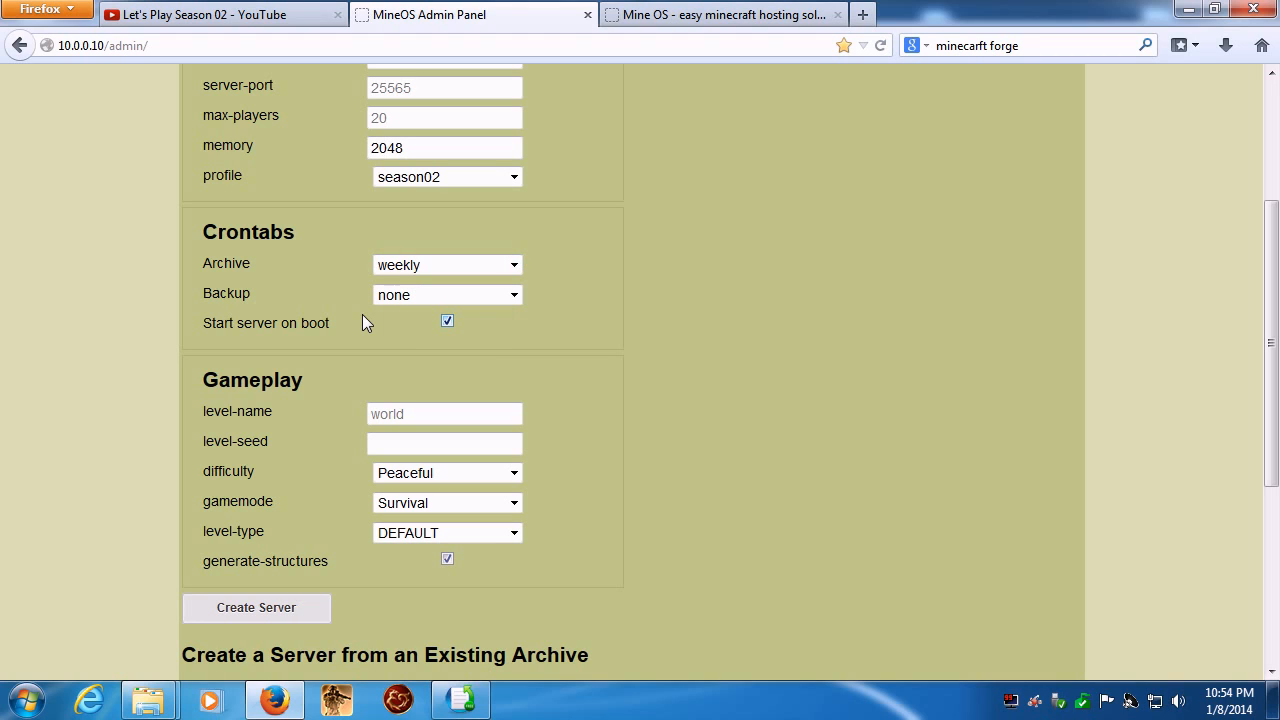
{"action": "left_click", "coordinate": [514, 295]}
{"action": "left_click", "coordinate": [506, 334]}
{"action": "left_click", "coordinate": [447, 323]}
- Set the difficulty to Normal, keep the level type at DEFAULT, and create the season02 server
{"action": "left_click", "coordinate": [445, 443]}
{"action": "left_click", "coordinate": [513, 475]}
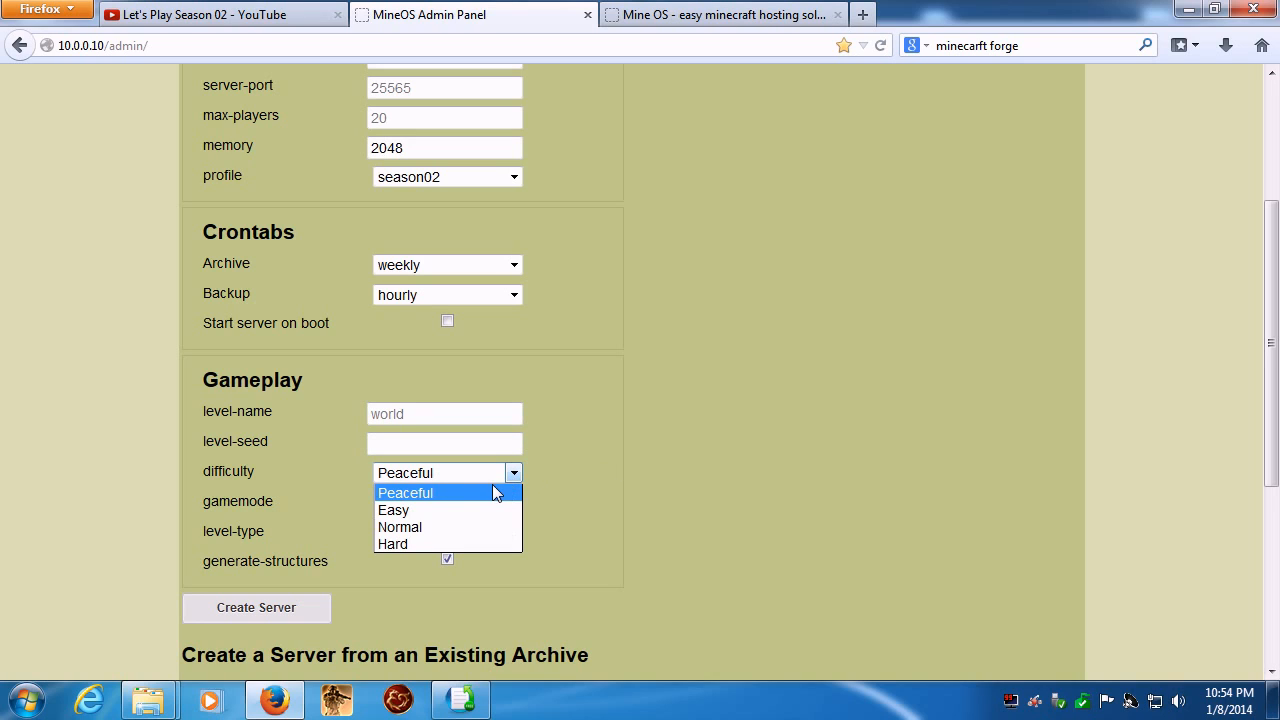
{"action": "left_click", "coordinate": [412, 530]}
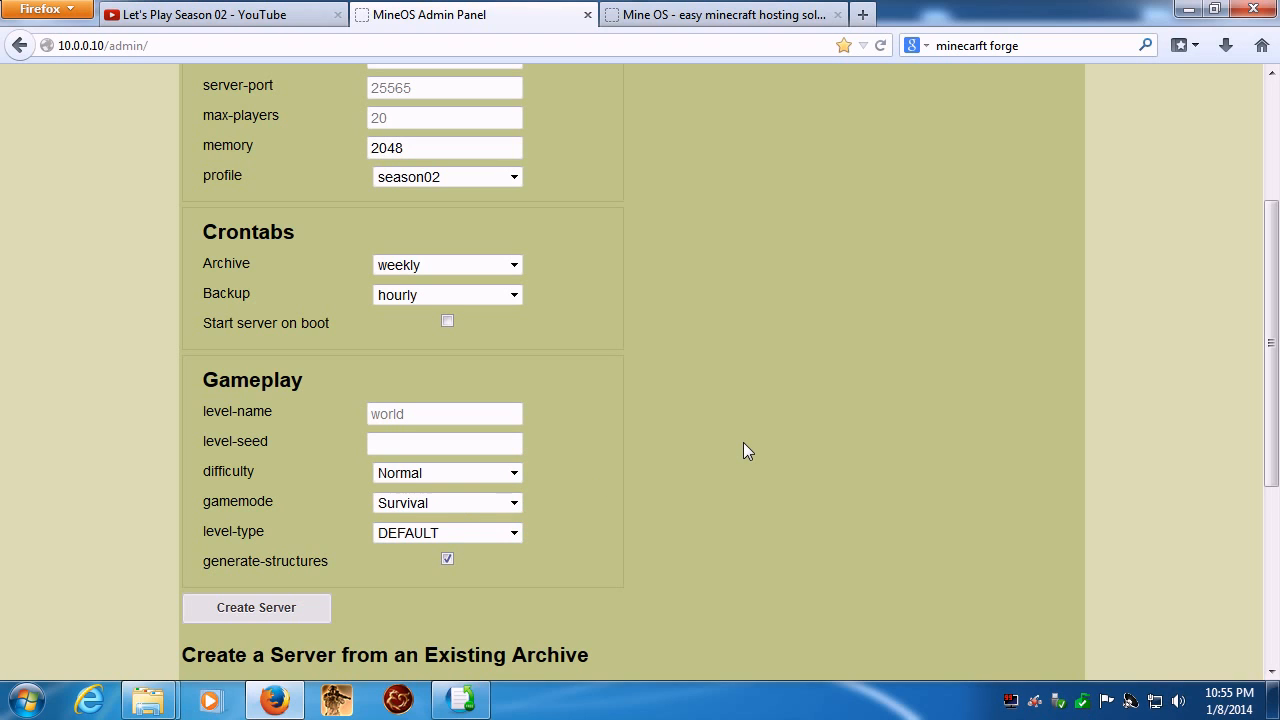
{"action": "scroll", "coordinate": [700, 380], "scroll_direction": "down", "scroll_amount": 4}
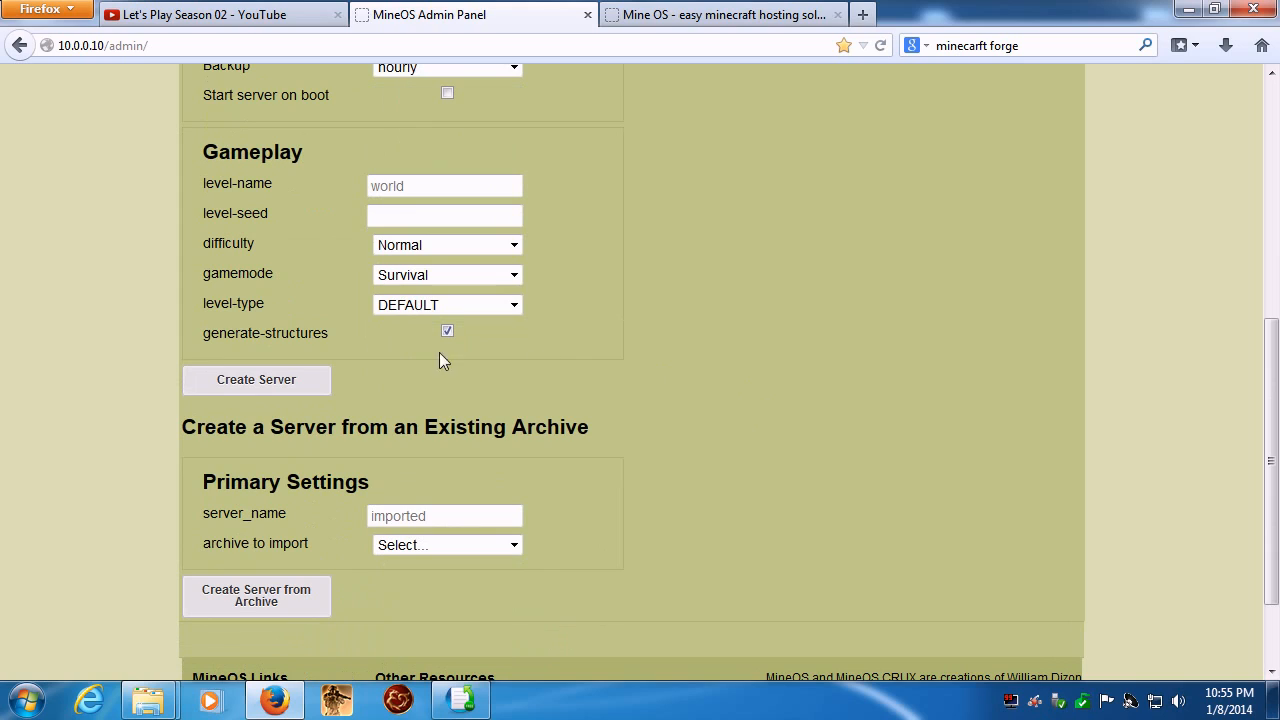
{"action": "left_click", "coordinate": [512, 305]}
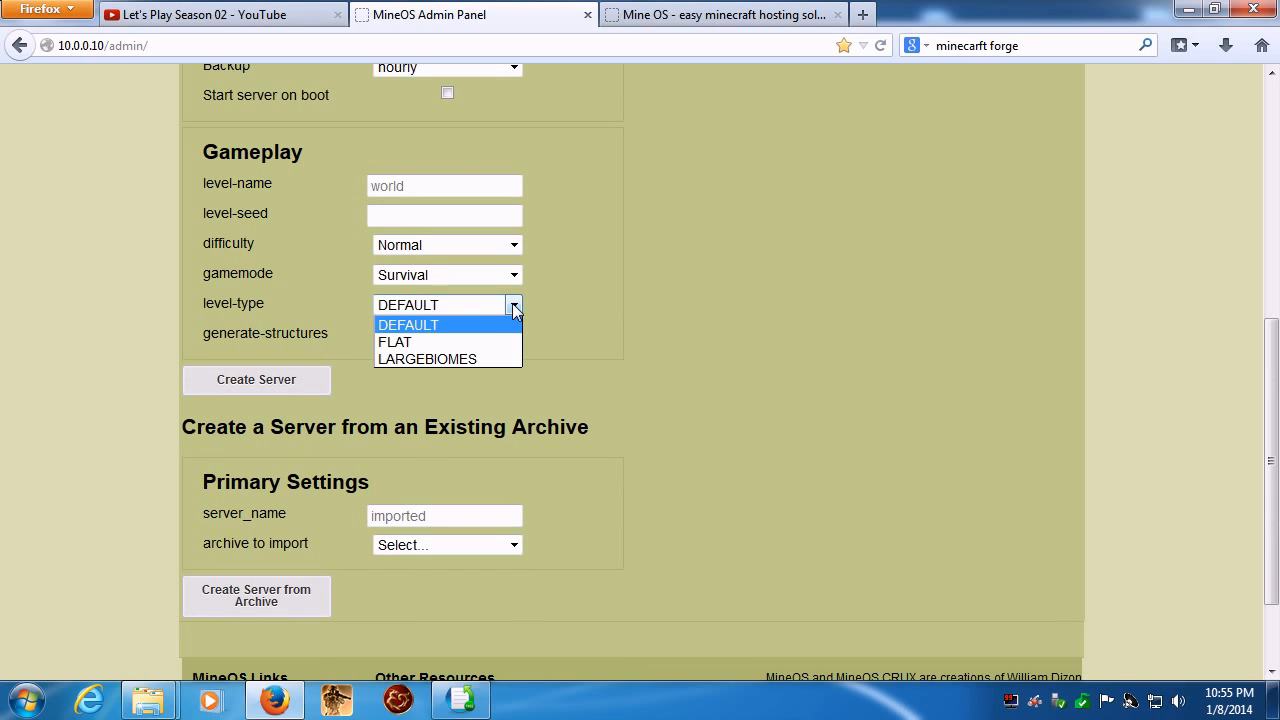
{"action": "left_click", "coordinate": [512, 303]}
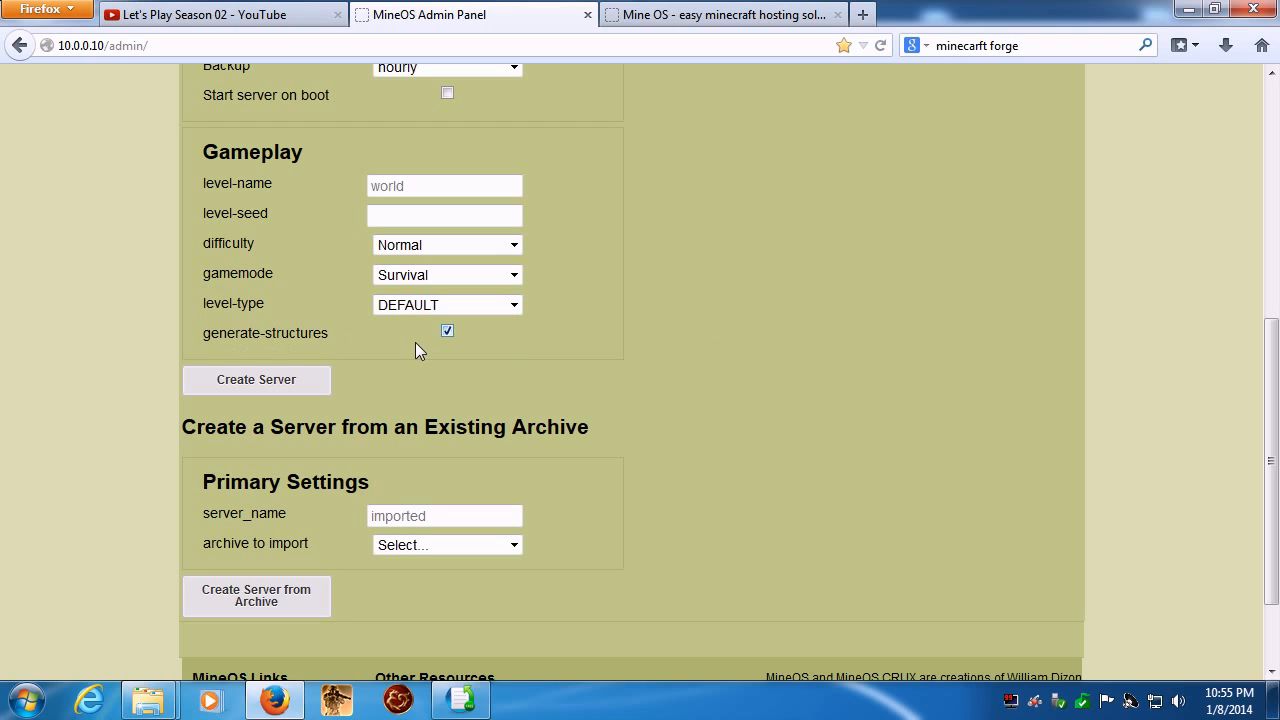
{"action": "scroll", "coordinate": [731, 357], "scroll_direction": "down", "scroll_amount": 2}
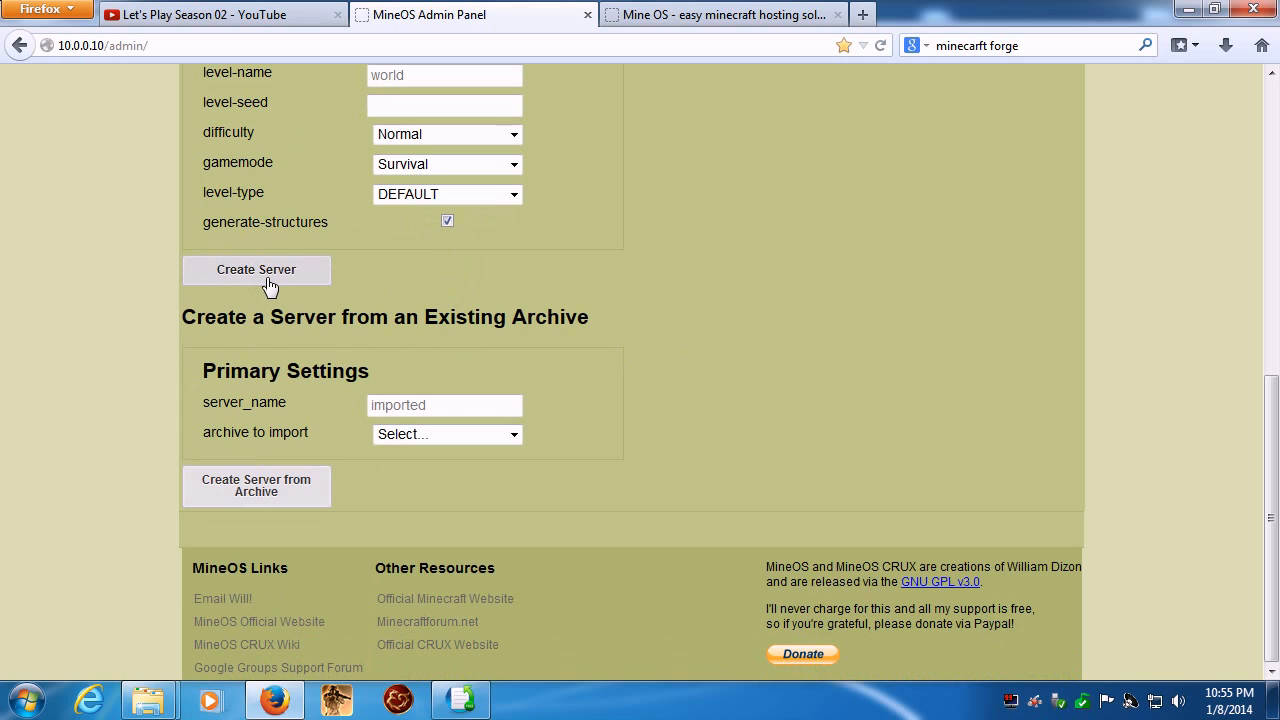
{"action": "left_click", "coordinate": [277, 283]}
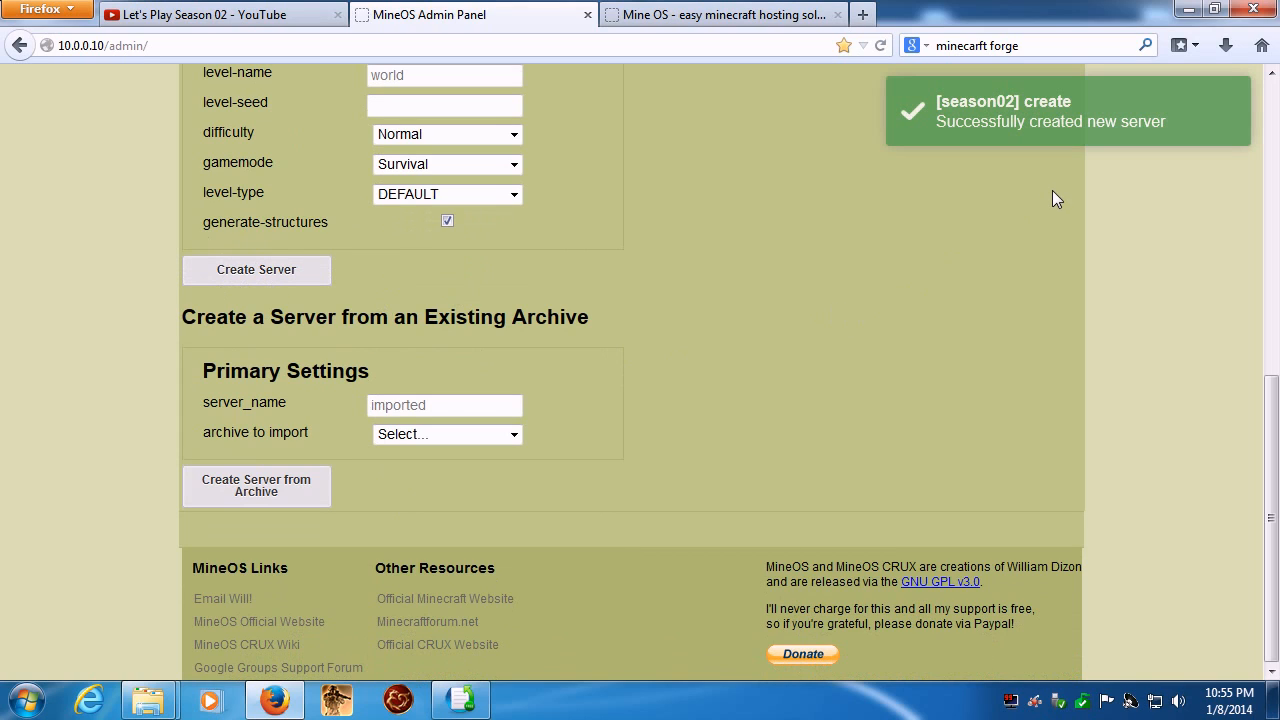
- Check the new season02 server in the server status list and its profile in the profiles overview
{"action": "scroll", "coordinate": [871, 286], "scroll_direction": "up", "scroll_amount": 10}
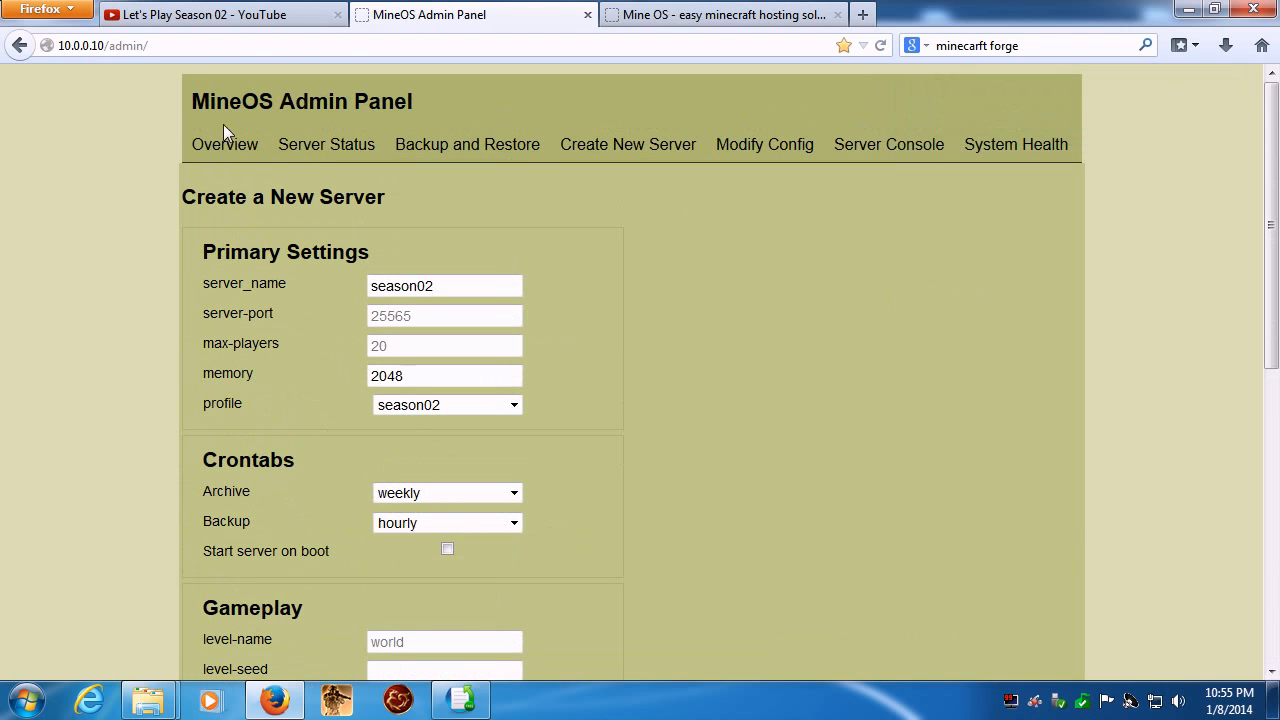
{"action": "left_click", "coordinate": [314, 155]}
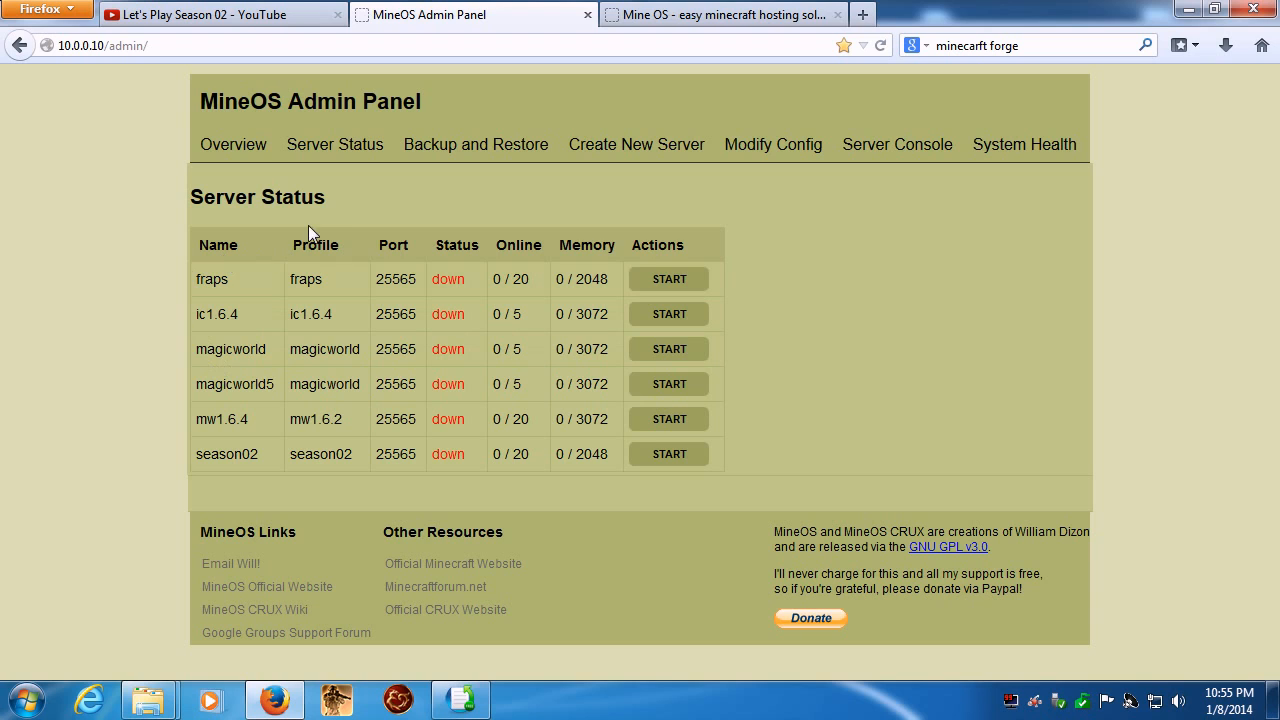
{"action": "left_click", "coordinate": [234, 150]}
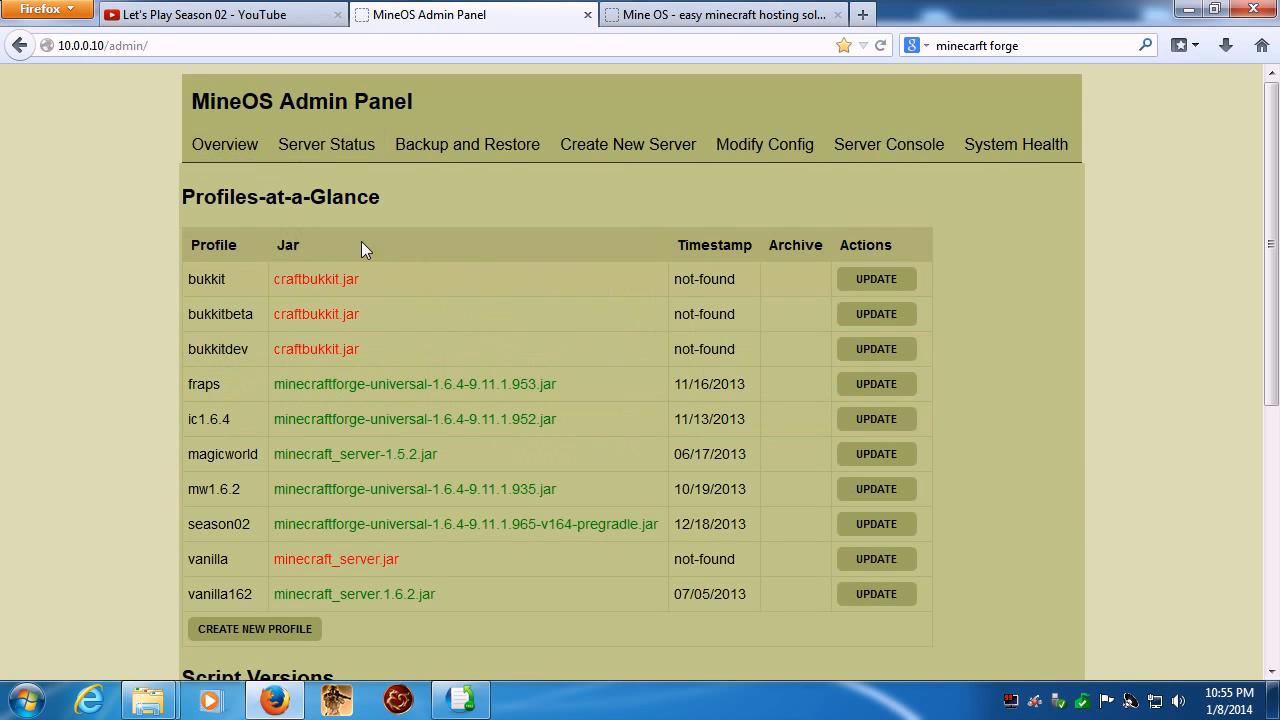
{"action": "left_click", "coordinate": [340, 148]}
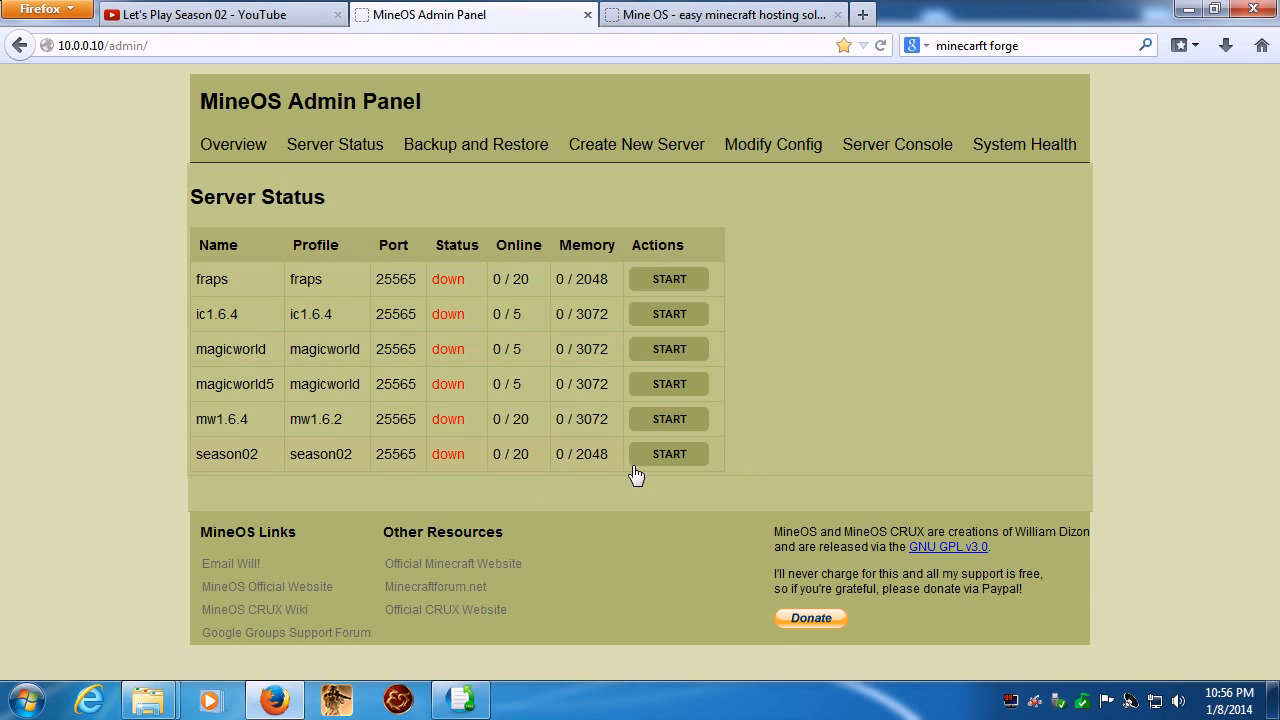
- Try to start the season02 server and check its state in the server status list
{"action": "left_click", "coordinate": [677, 458]}
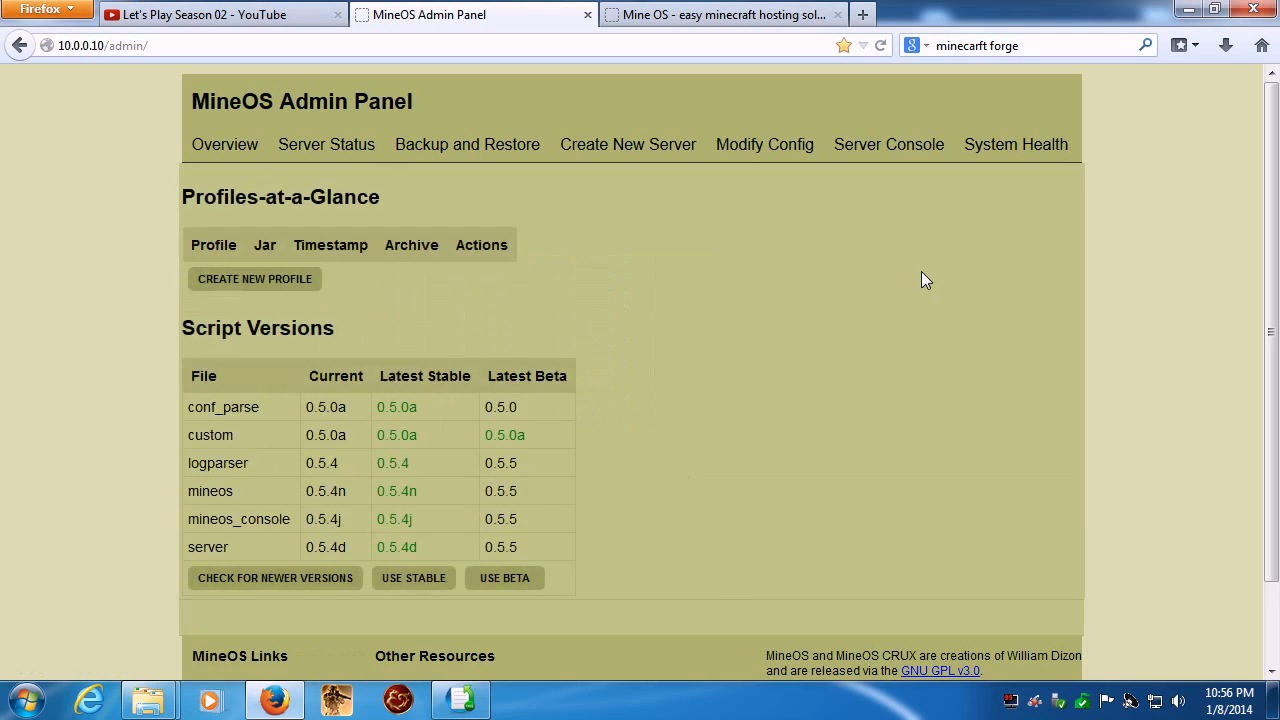
{"action": "left_click", "coordinate": [323, 160]}
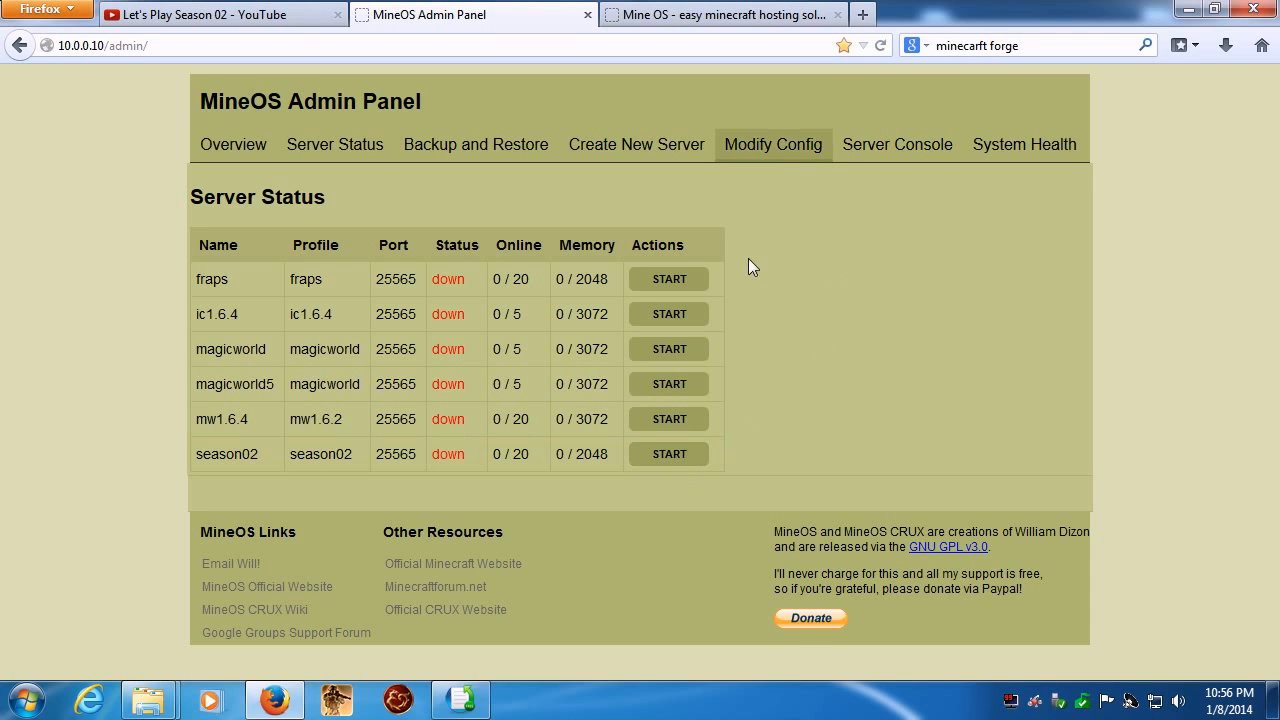
- Switch to CoffeeCup Free FTP, open the remote folder home/mc/servers/season02, and widen its name column to show full file names
{"action": "left_click", "coordinate": [455, 705]}
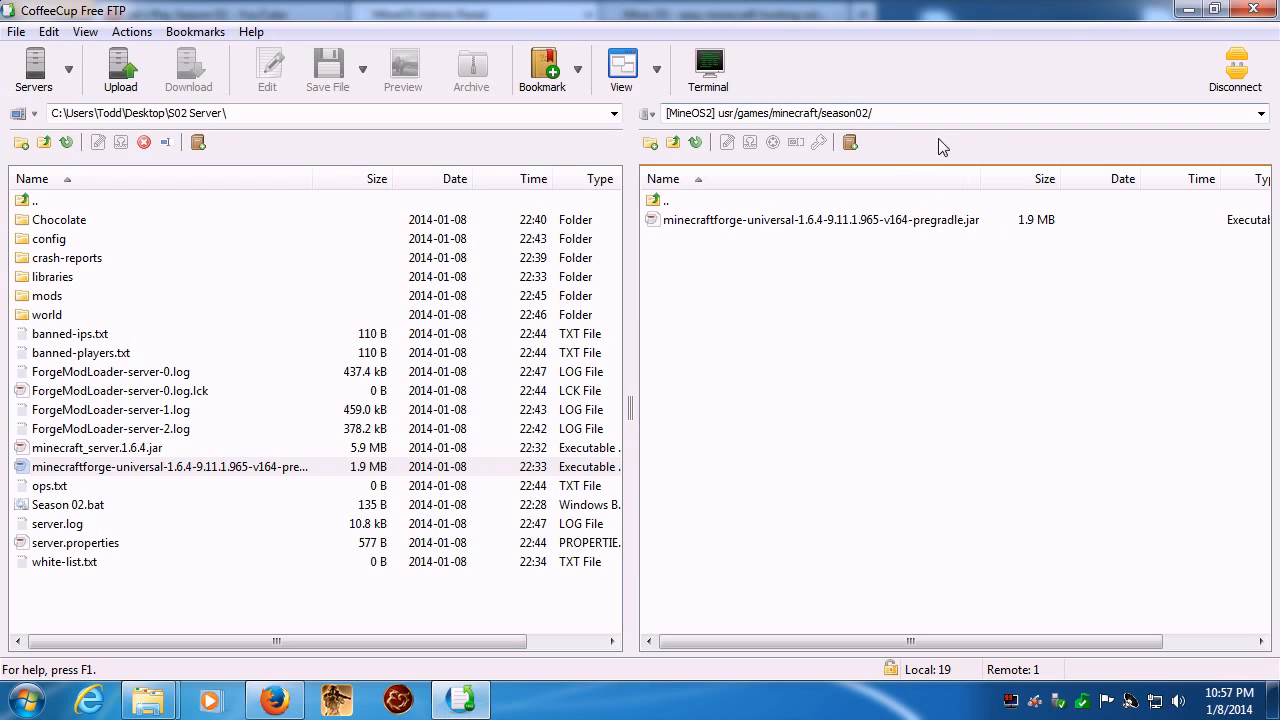
{"action": "left_click", "coordinate": [675, 146]}
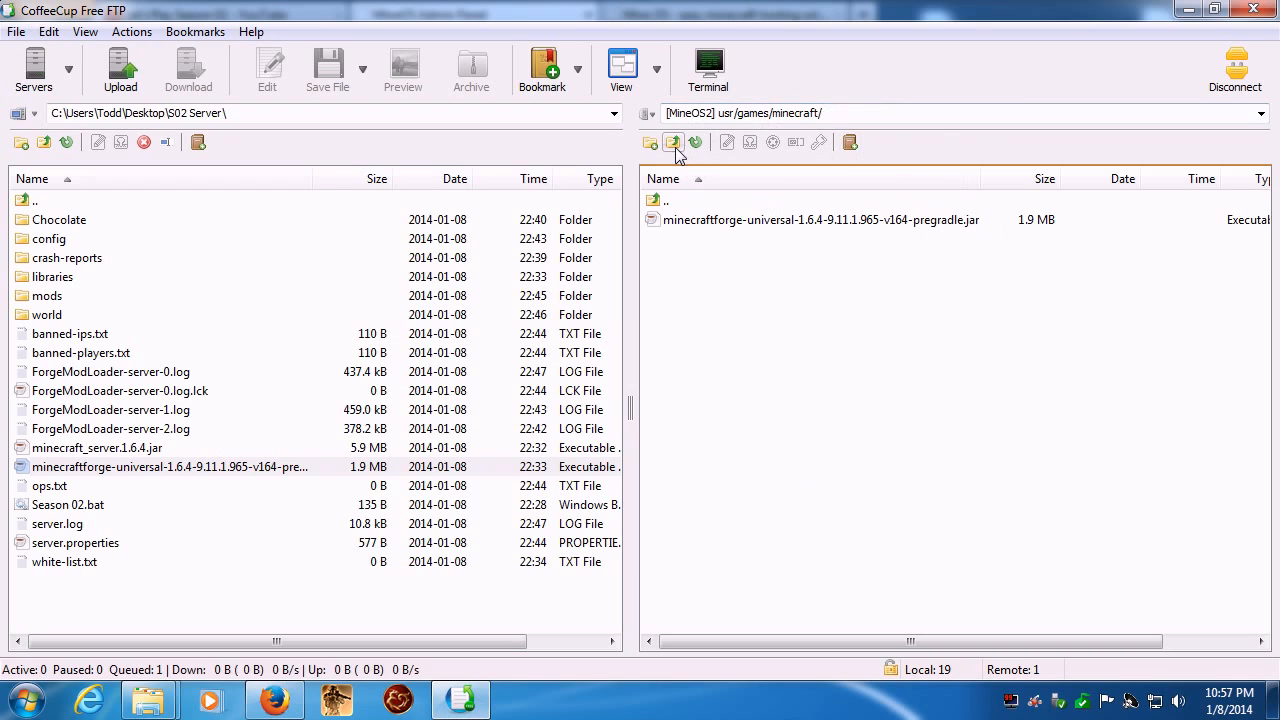
{"action": "left_click", "coordinate": [675, 146]}
{"action": "left_click", "coordinate": [675, 146]}
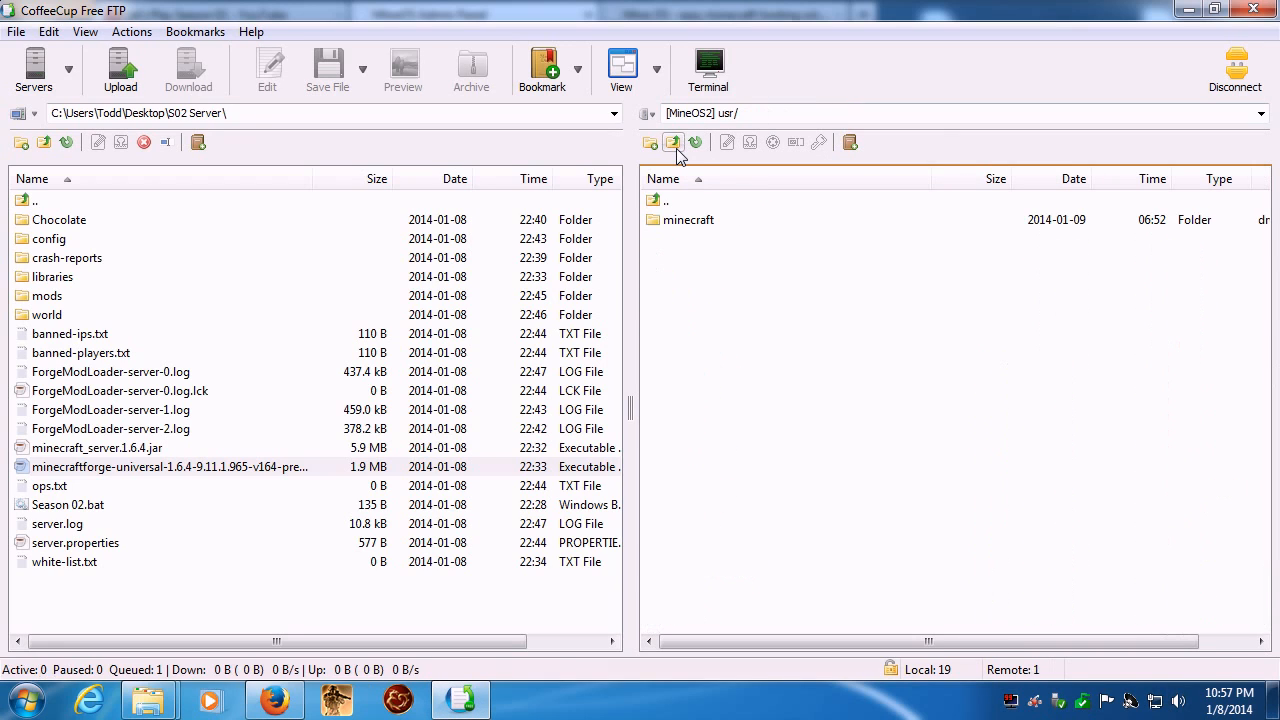
{"action": "left_click", "coordinate": [675, 146]}
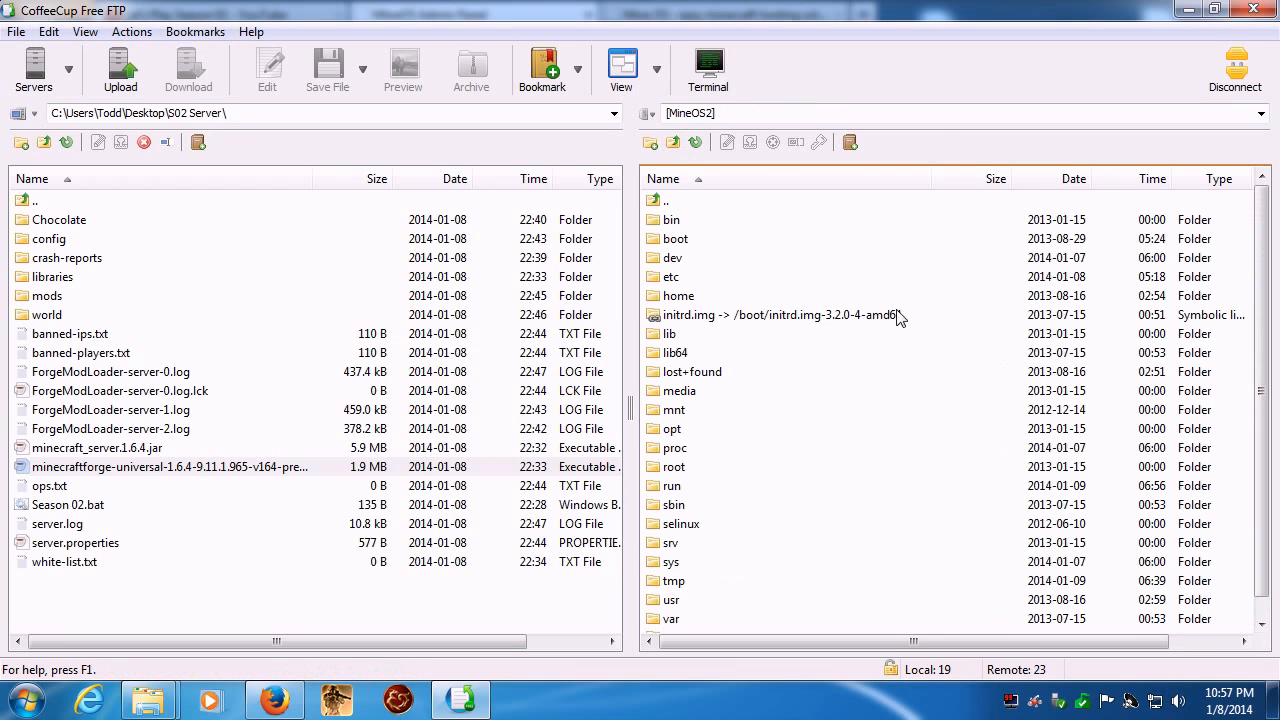
{"action": "double_click", "coordinate": [660, 298]}
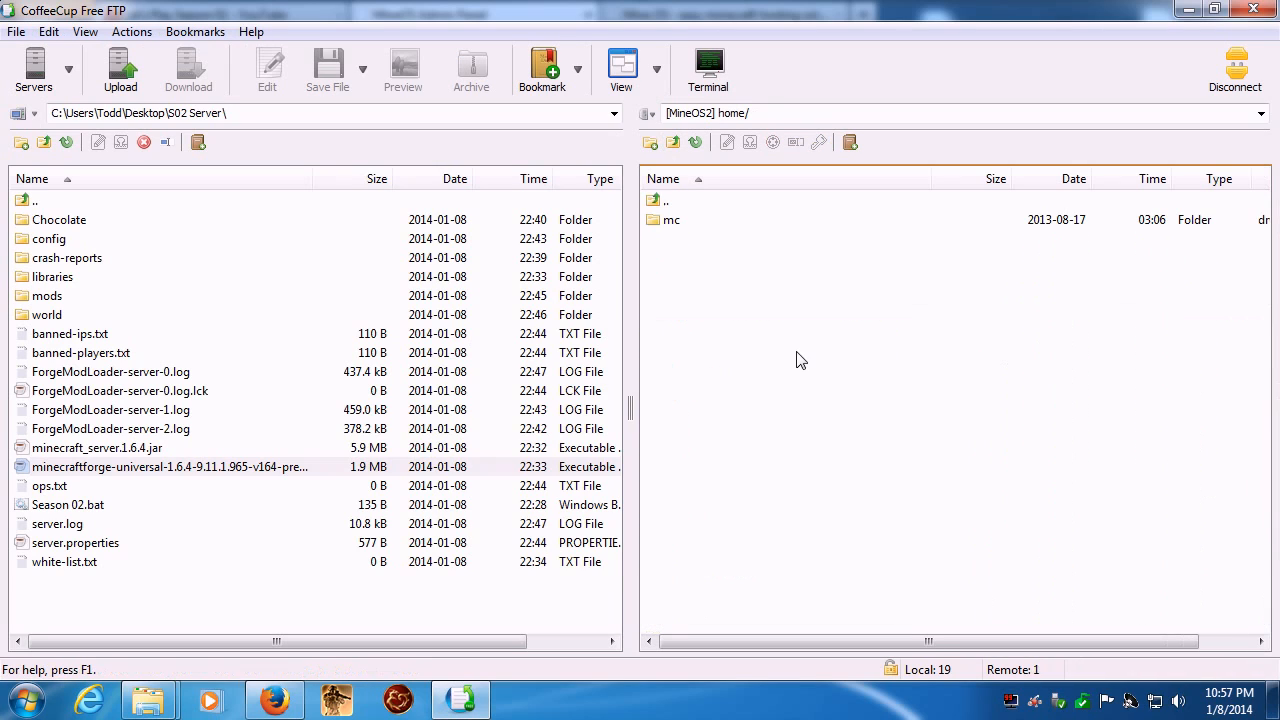
{"action": "double_click", "coordinate": [660, 224]}
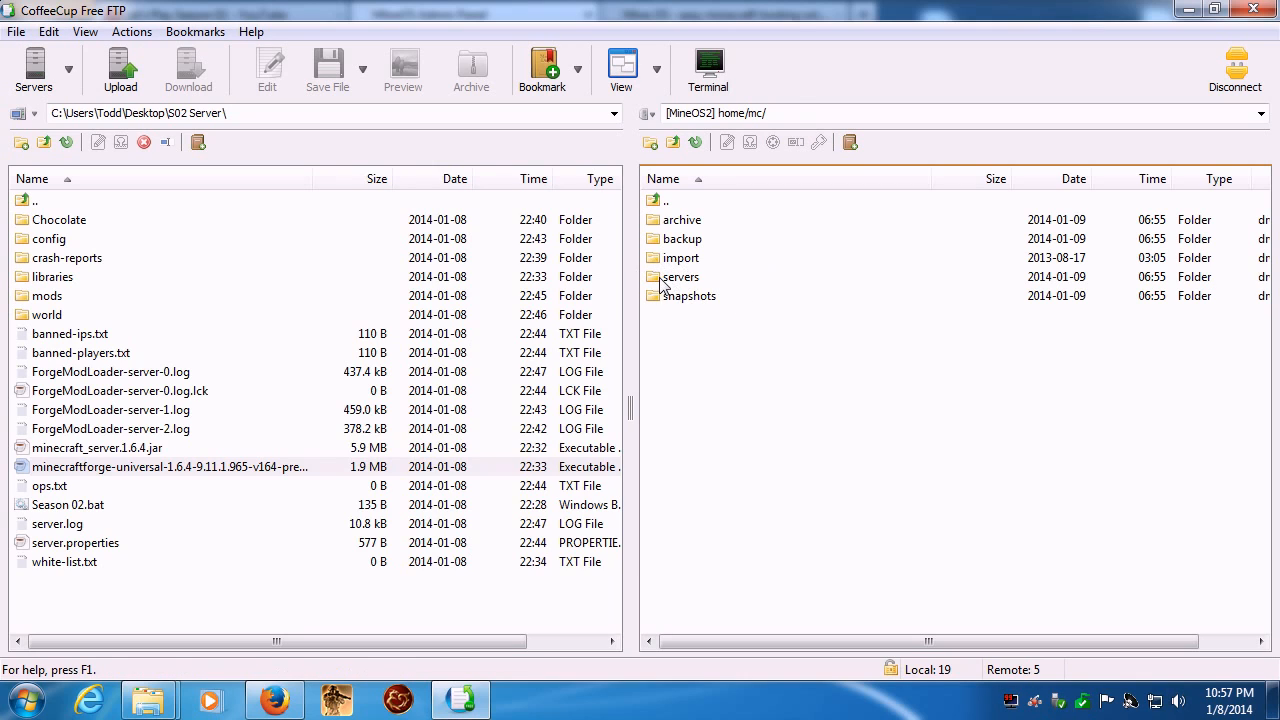
{"action": "double_click", "coordinate": [690, 280]}
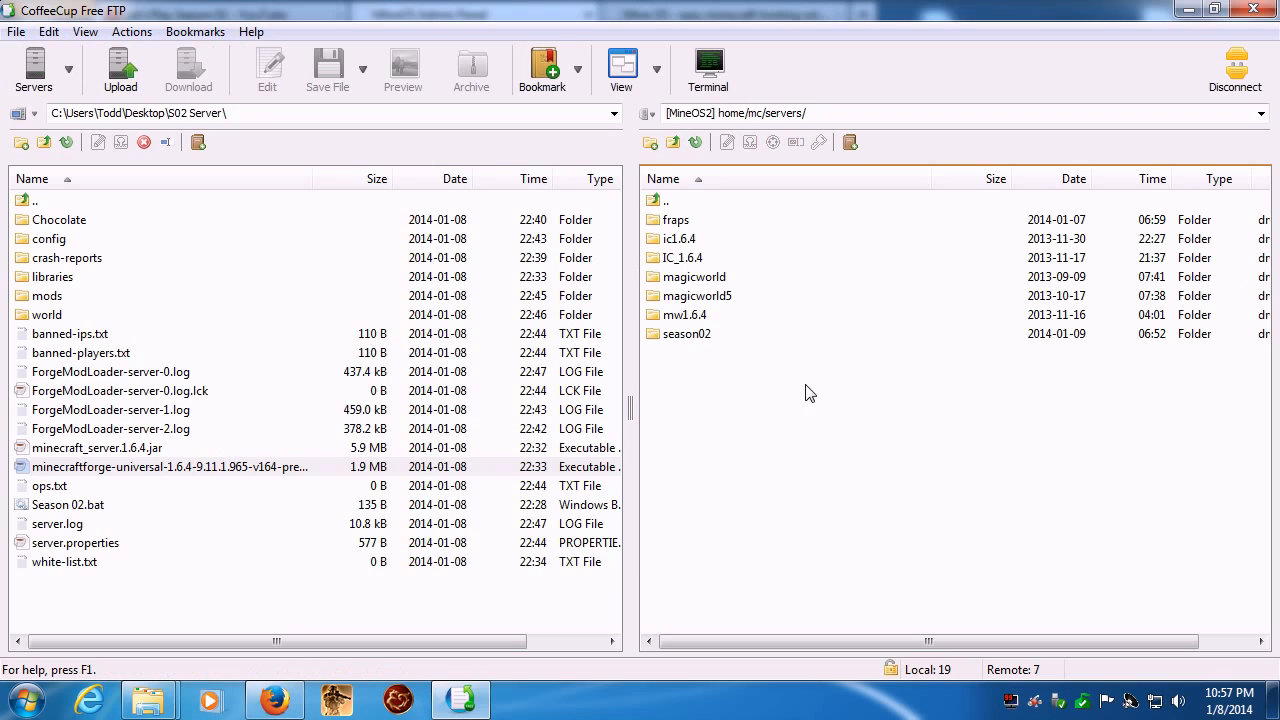
{"action": "double_click", "coordinate": [674, 336]}
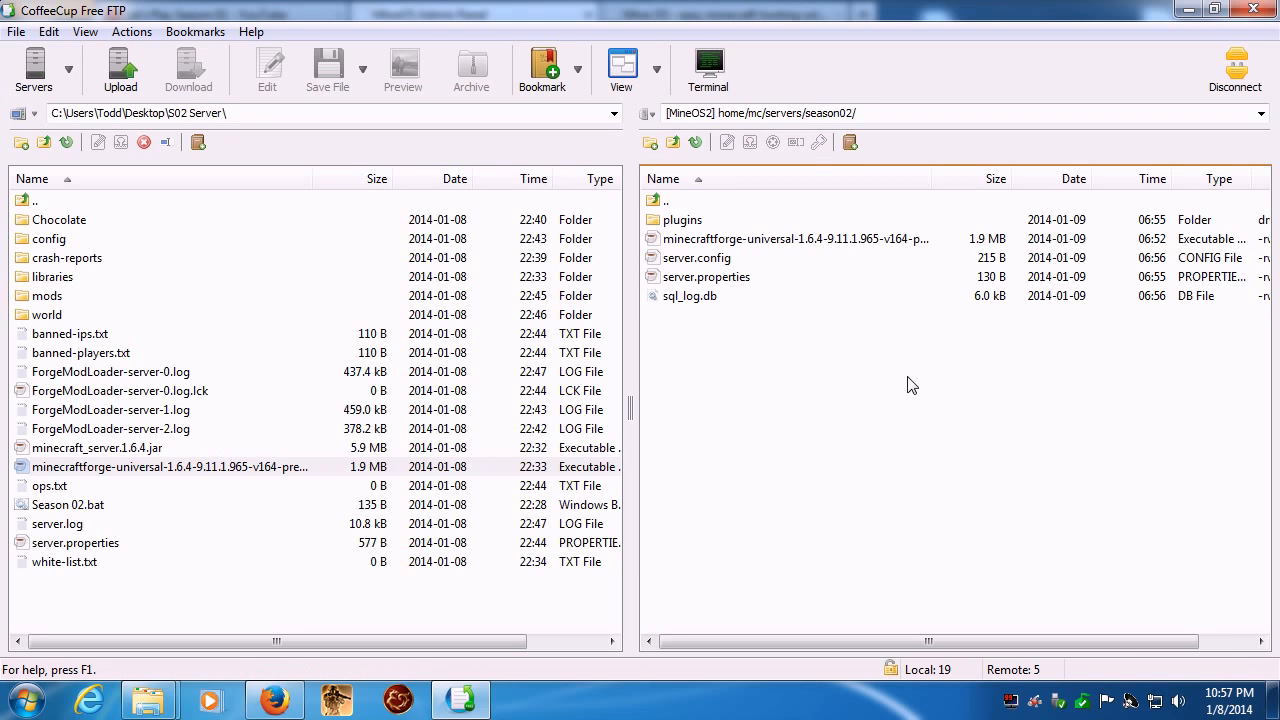
{"action": "left_click_drag", "start_coordinate": [932, 180], "coordinate": [1011, 190]}
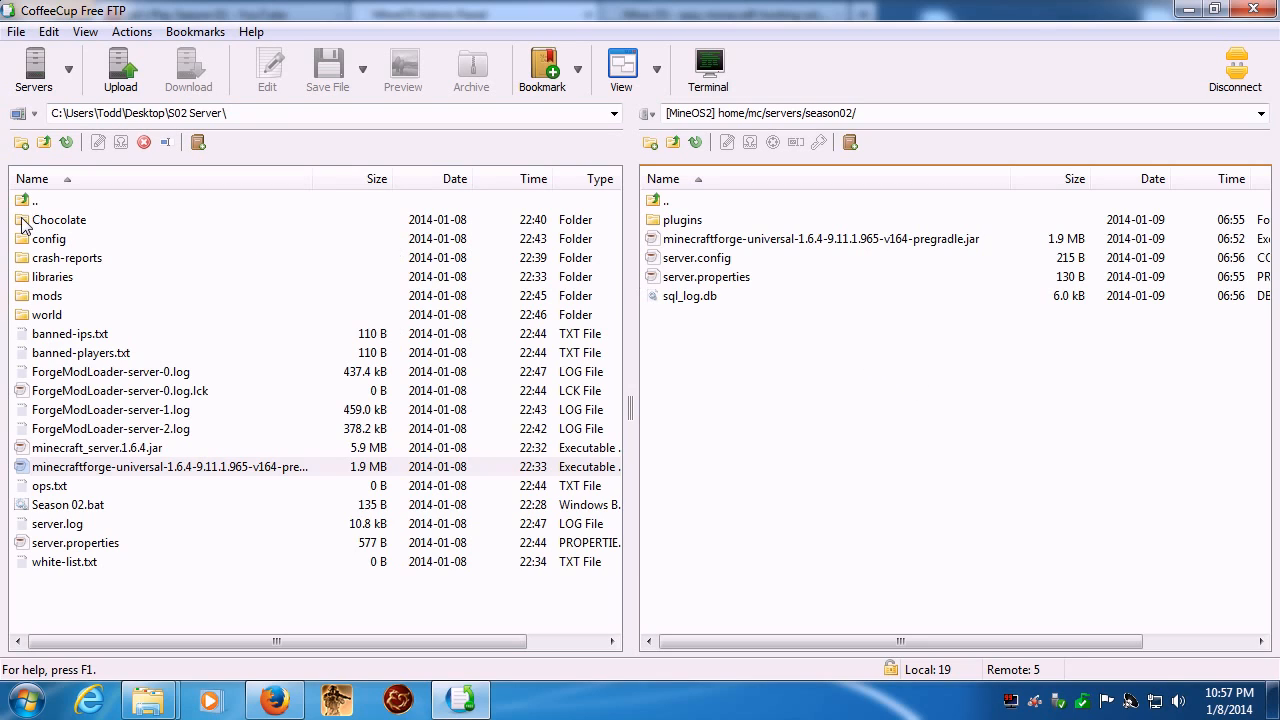
- Upload the local Chocolate, config, libraries and mods folders plus minecraft_server.1.6.4.jar to the remote season02 server folder
{"action": "left_click_drag", "start_coordinate": [22, 224], "coordinate": [780, 423]}
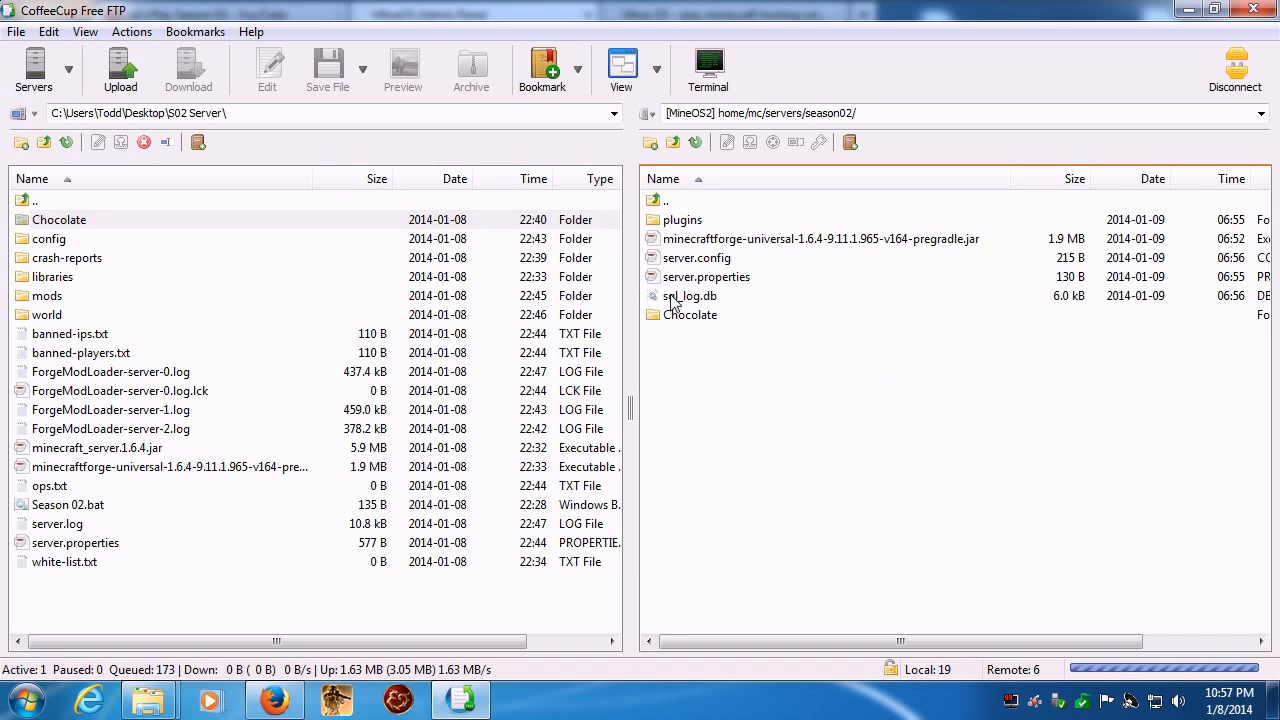
{"action": "left_click", "coordinate": [30, 242]}
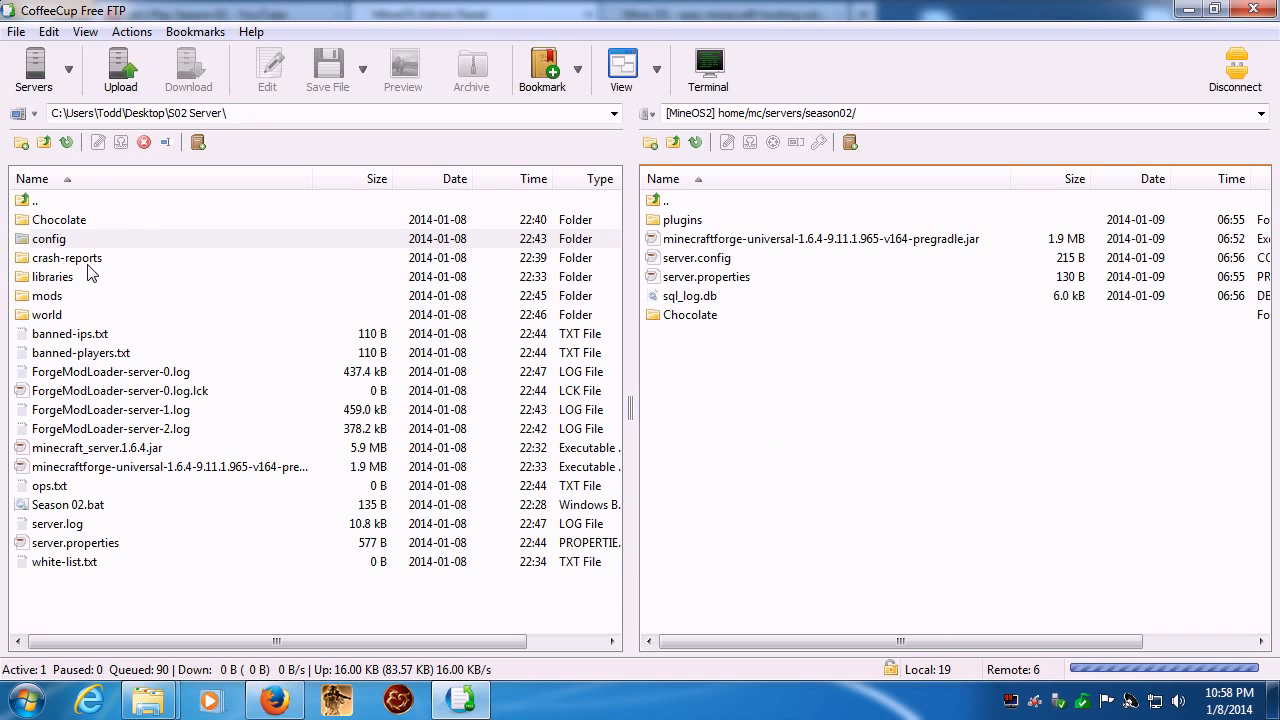
{"action": "double_click", "coordinate": [29, 280]}
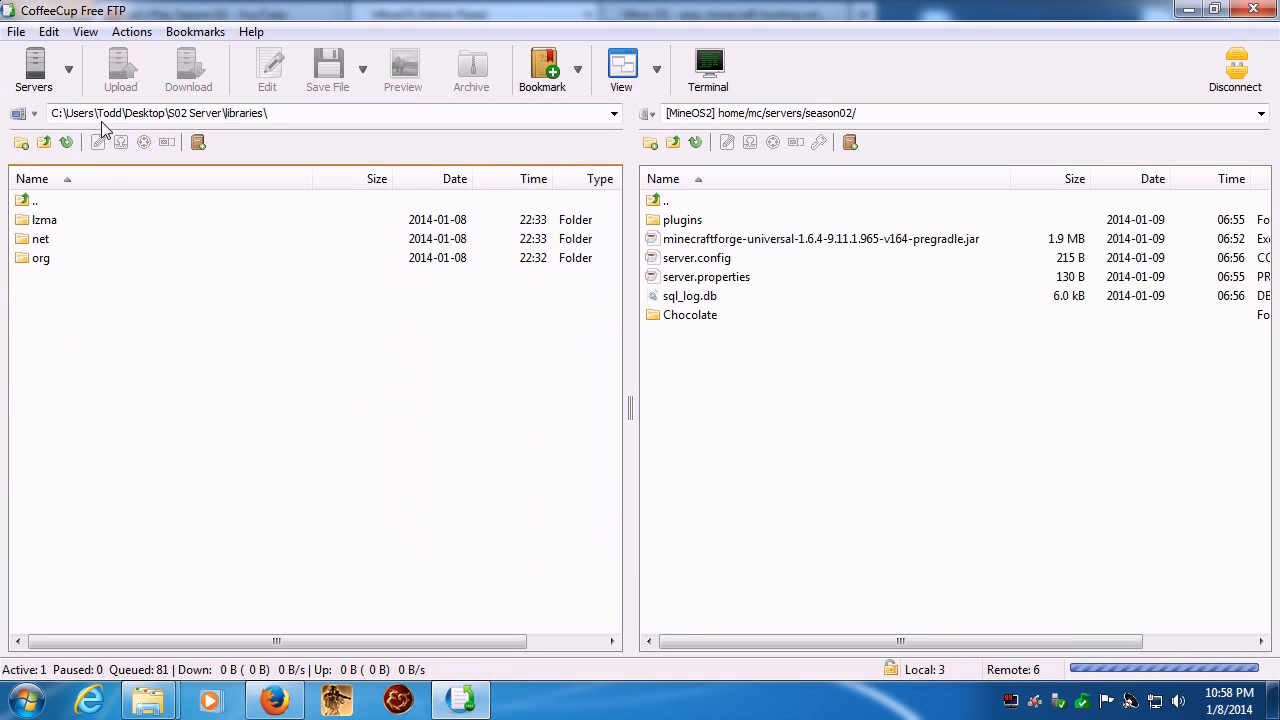
{"action": "left_click", "coordinate": [44, 143]}
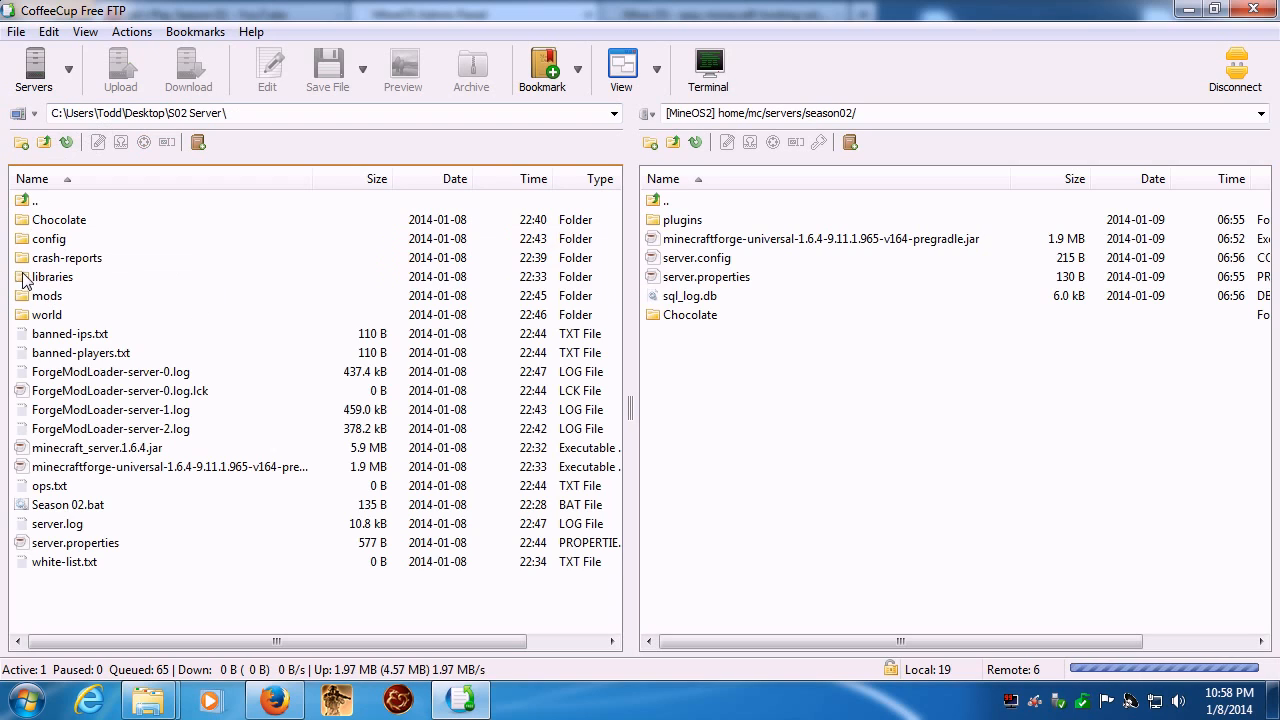
{"action": "left_click_drag", "start_coordinate": [24, 277], "coordinate": [799, 442]}
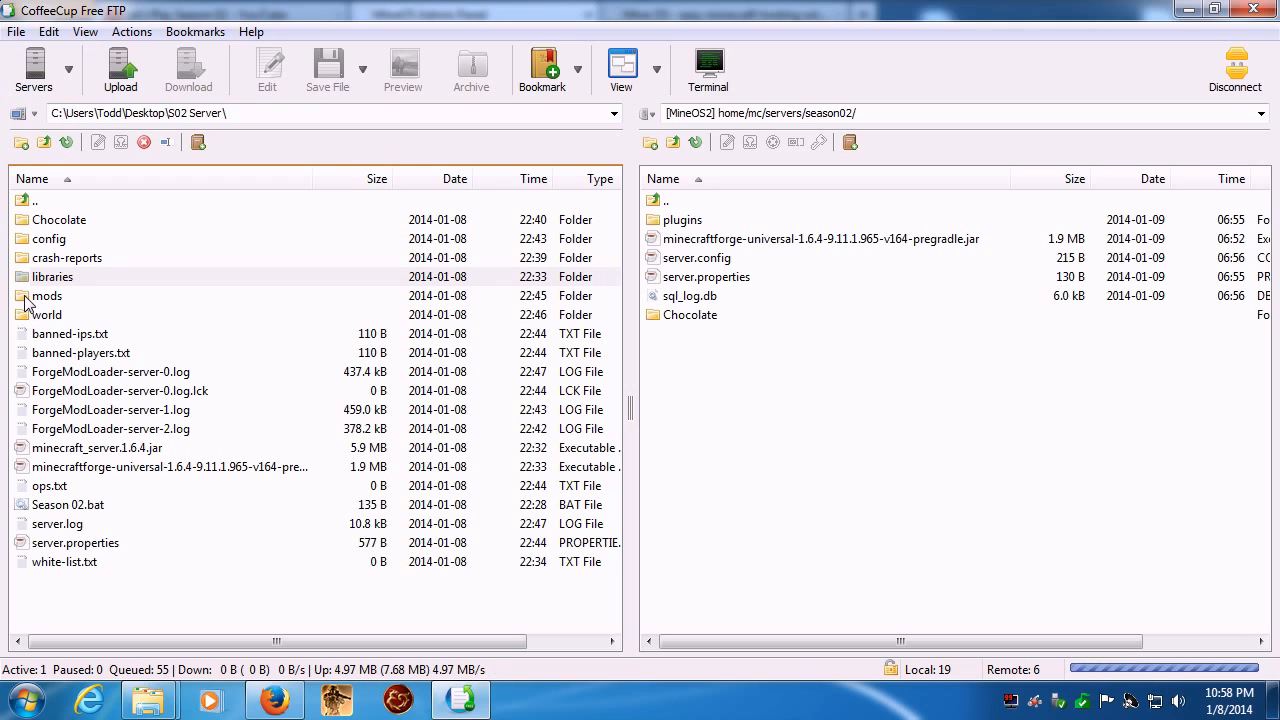
{"action": "left_click_drag", "start_coordinate": [26, 302], "coordinate": [828, 497]}
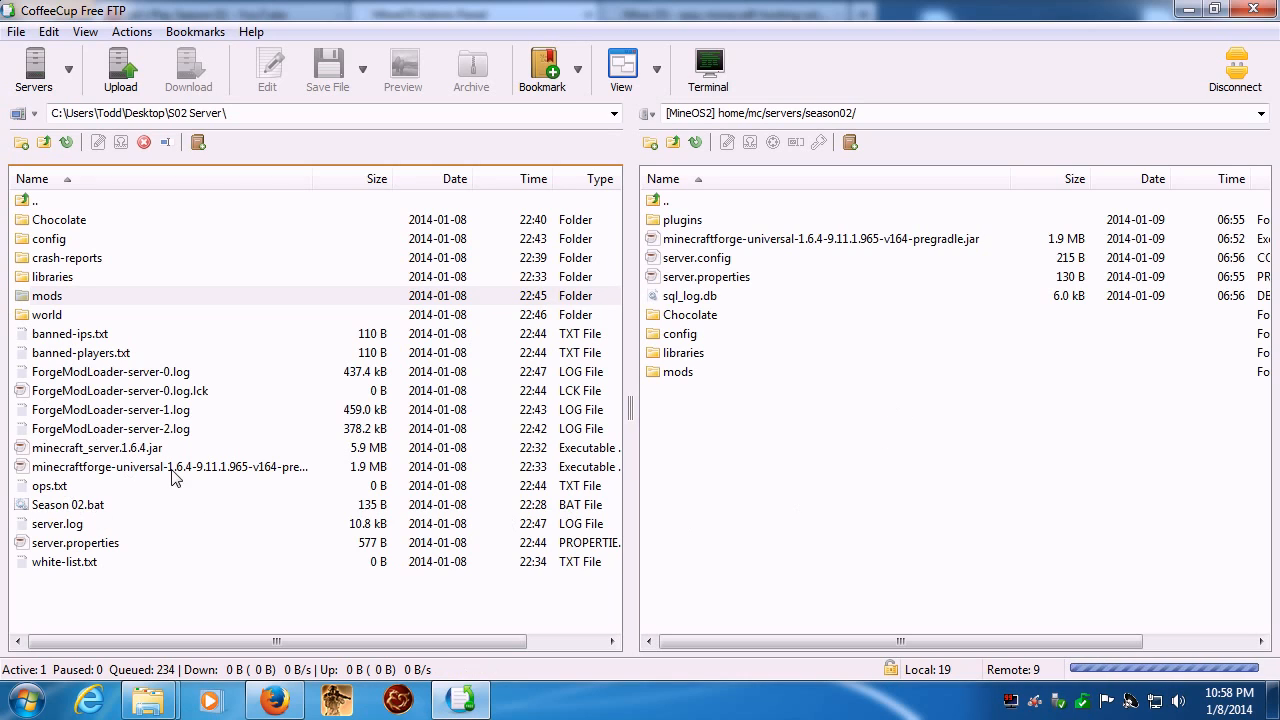
{"action": "left_click_drag", "start_coordinate": [42, 452], "coordinate": [930, 540]}
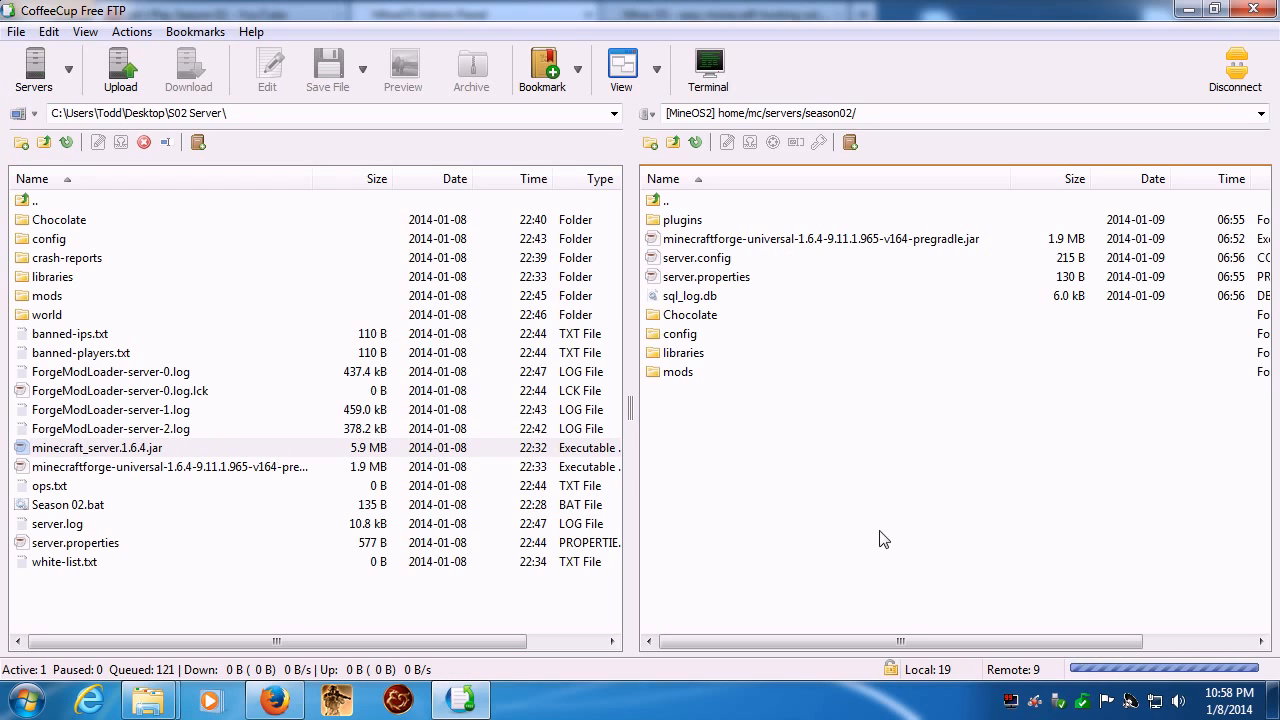
- Monitor the transfer activity of the mods folder and minecraft_server.1.6.4.jar uploads until they finish, and close the transfer list
{"action": "left_click", "coordinate": [944, 676]}
{"action": "left_click", "coordinate": [868, 590]}
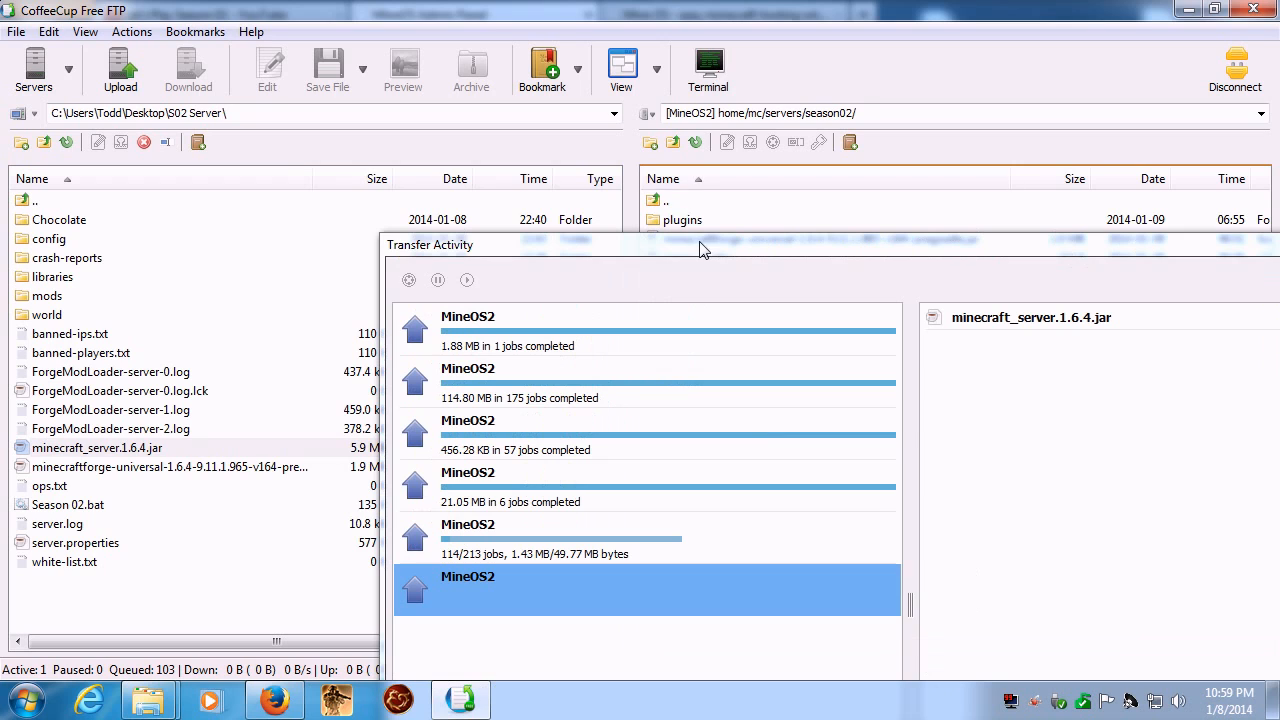
{"action": "left_click_drag", "start_coordinate": [701, 244], "coordinate": [382, 74]}
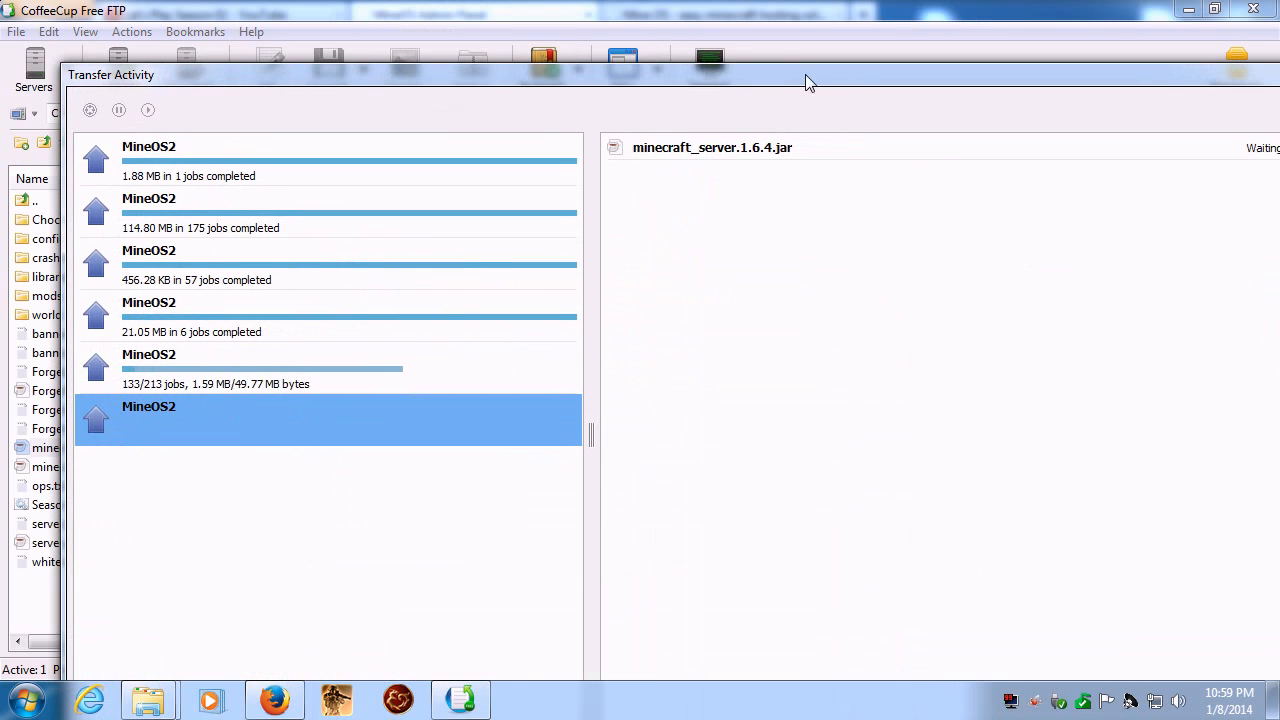
{"action": "left_click_drag", "start_coordinate": [809, 80], "coordinate": [727, 7]}
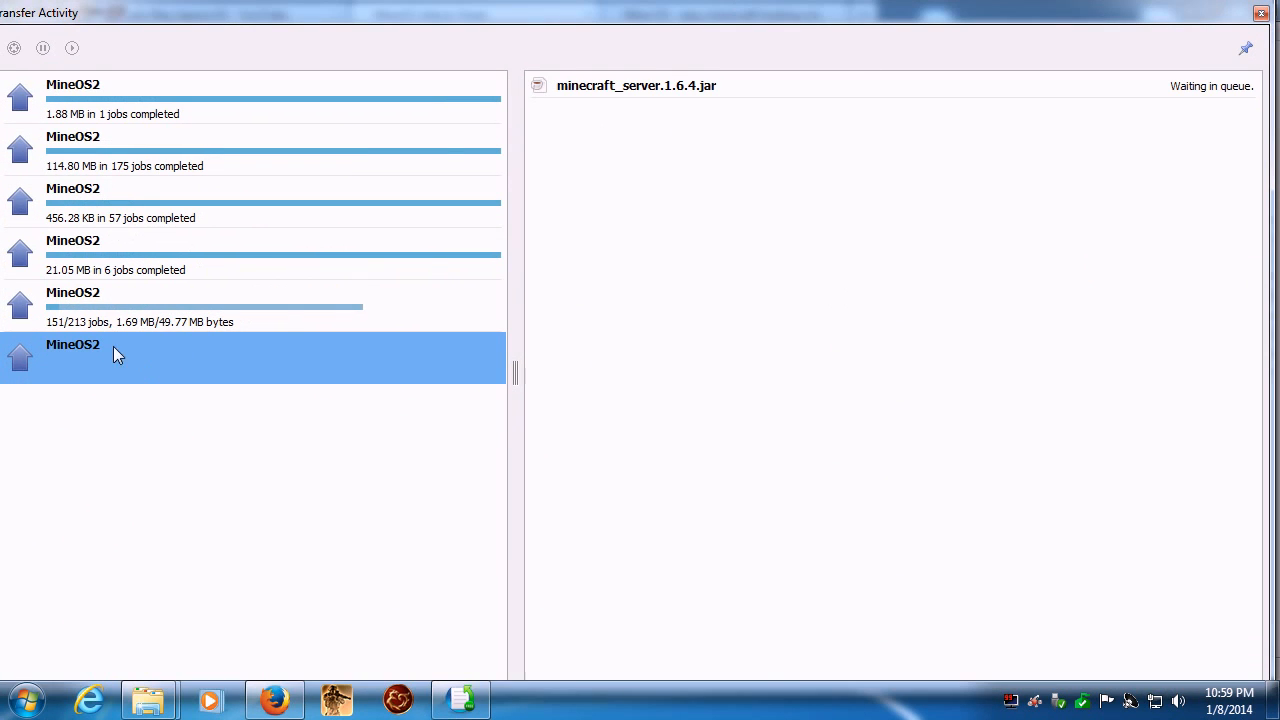
{"action": "left_click", "coordinate": [124, 303]}
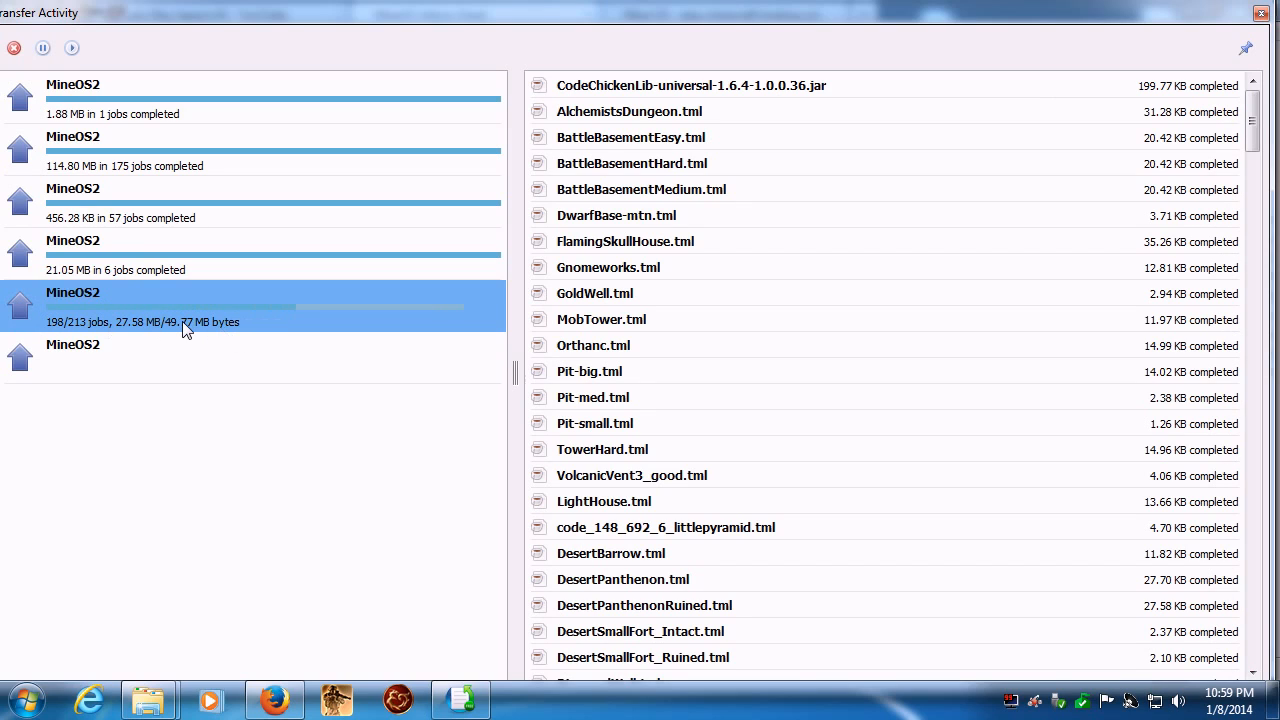
{"action": "left_click", "coordinate": [146, 362]}
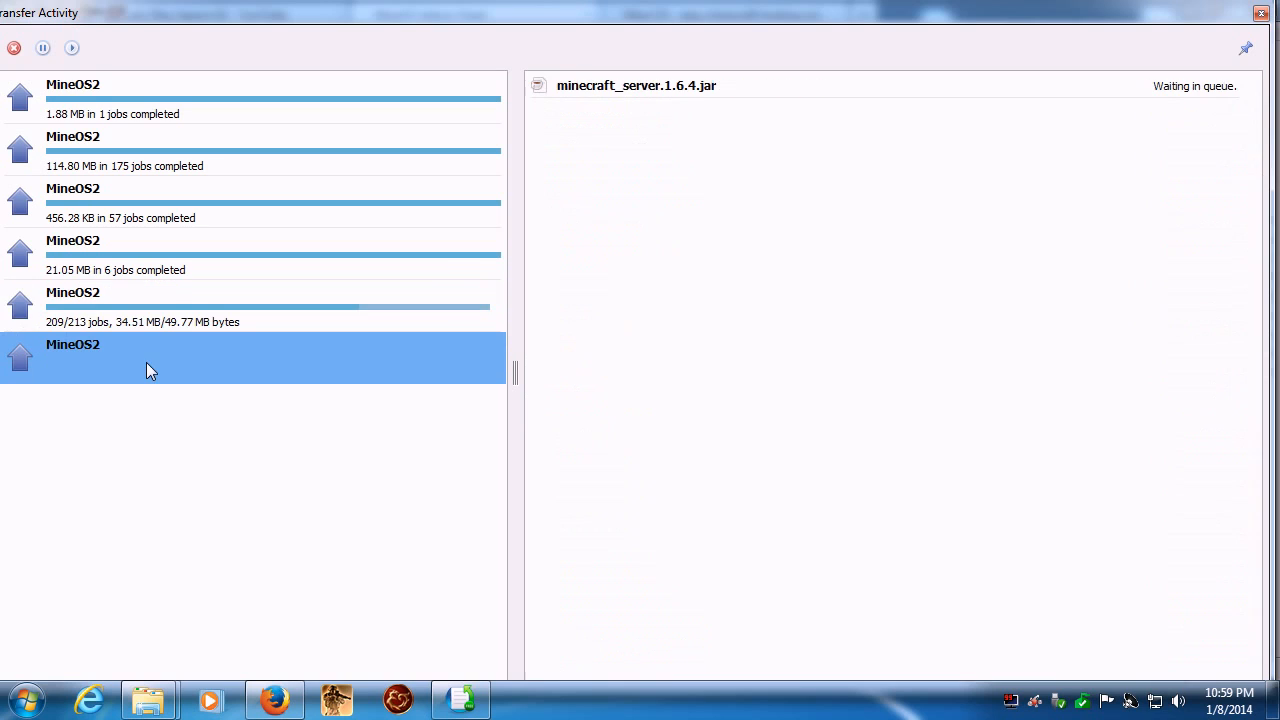
{"action": "left_click", "coordinate": [126, 312]}
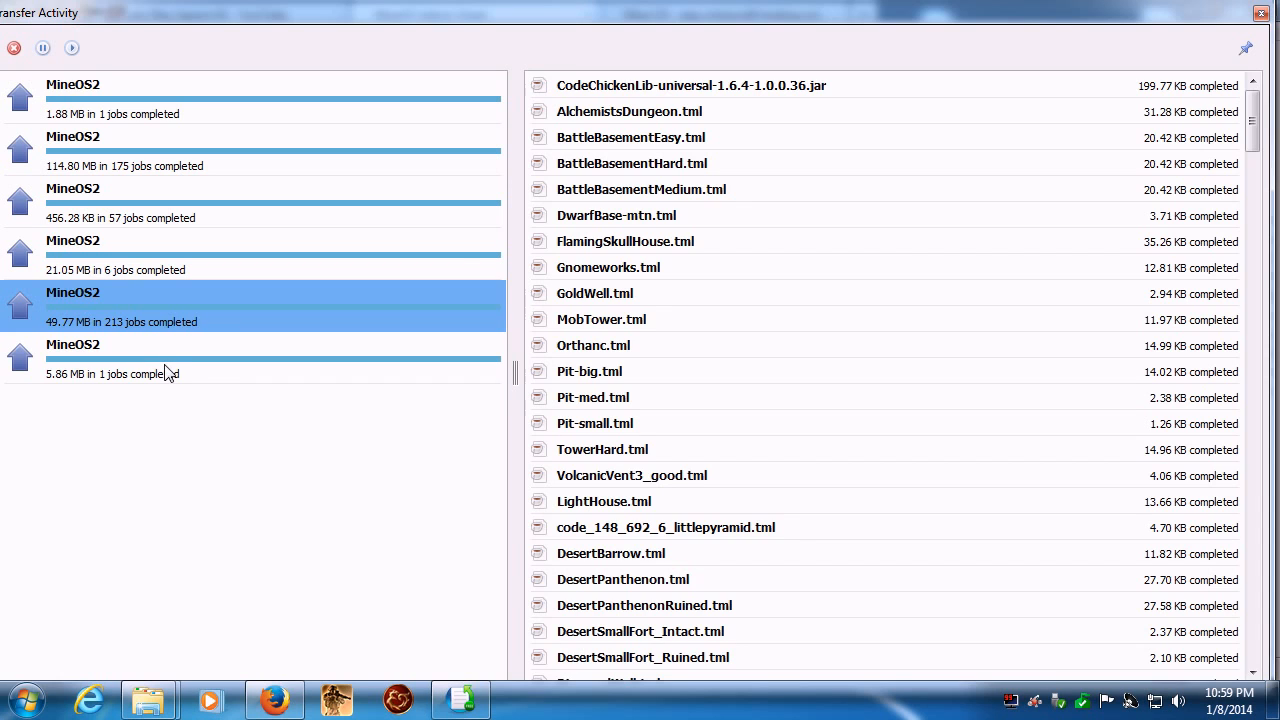
{"action": "left_click", "coordinate": [167, 372]}
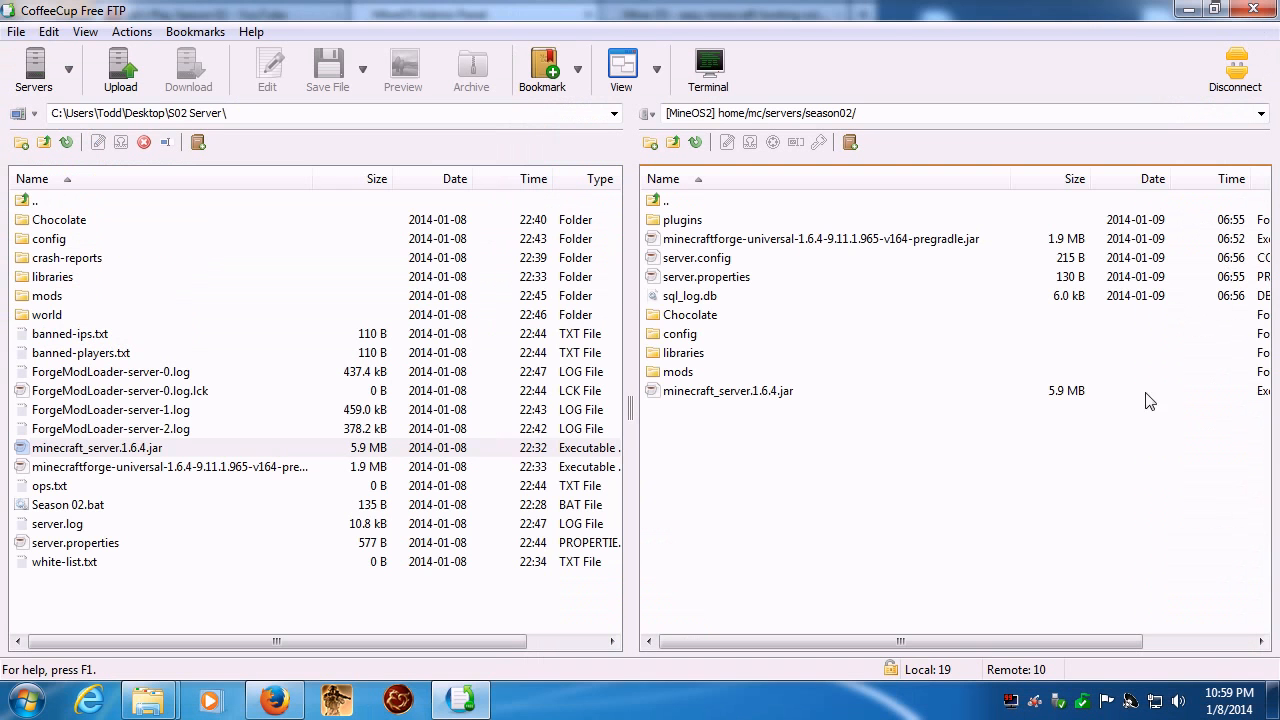
{"action": "left_click", "coordinate": [1261, 13]}
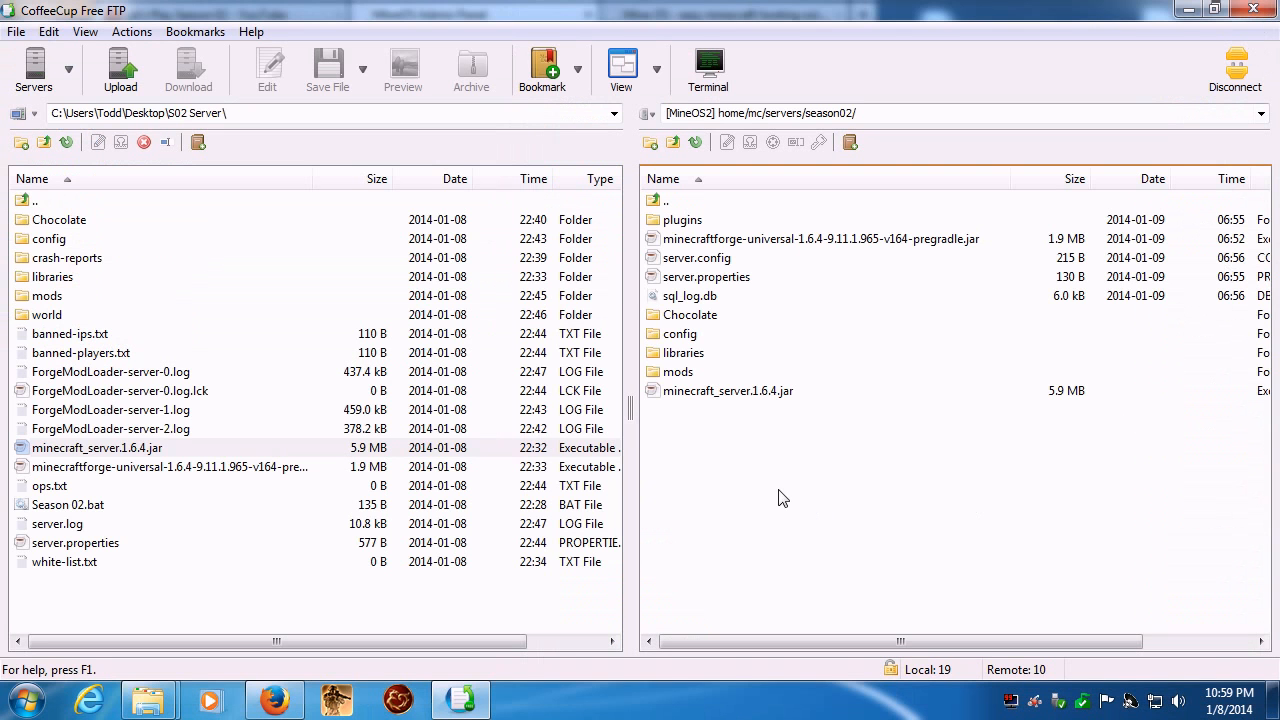
- Refresh the remote season02 folder and look through the uploaded files in its mods folder
{"action": "left_click", "coordinate": [695, 142]}
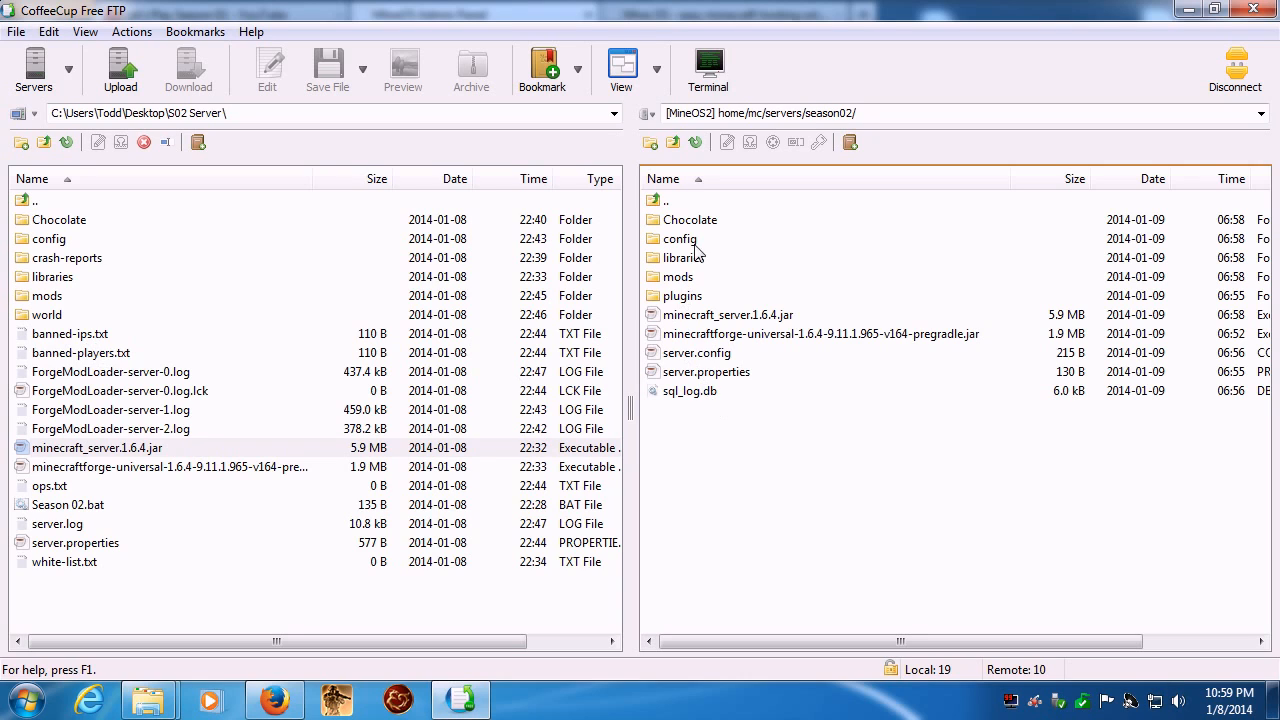
{"action": "double_click", "coordinate": [657, 280]}
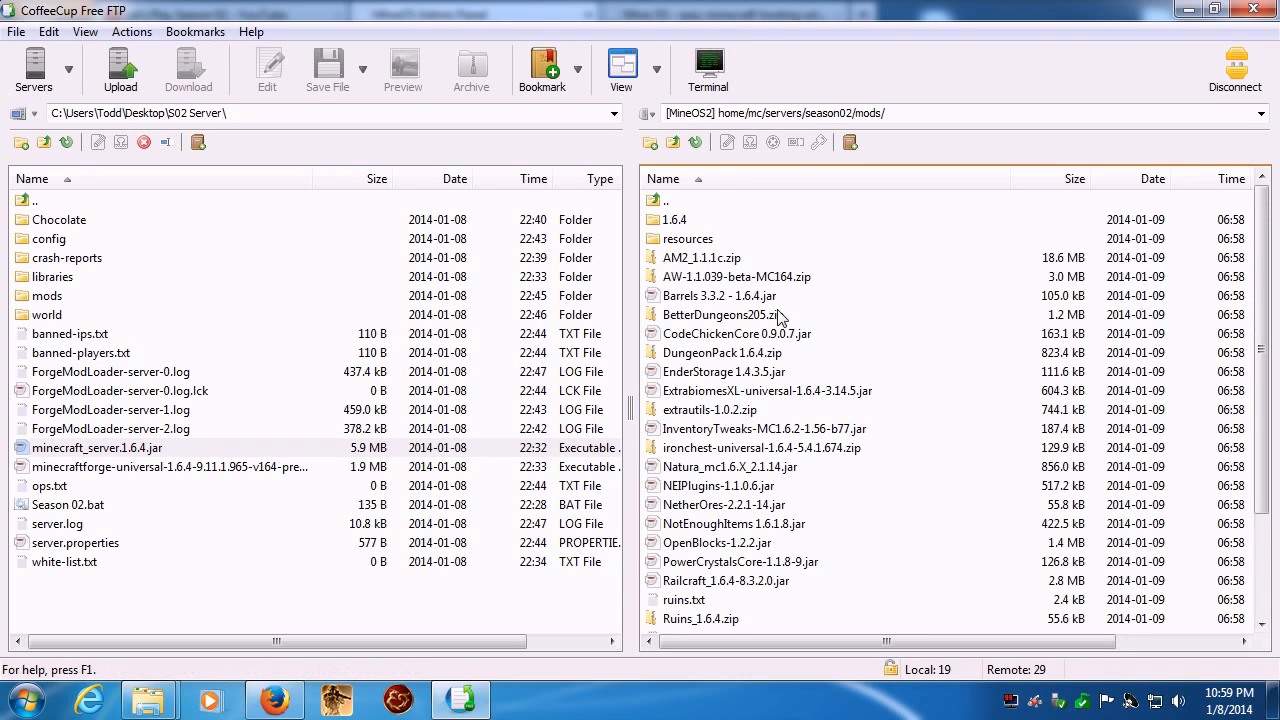
{"action": "scroll", "coordinate": [884, 418], "scroll_direction": "down", "scroll_amount": 2}
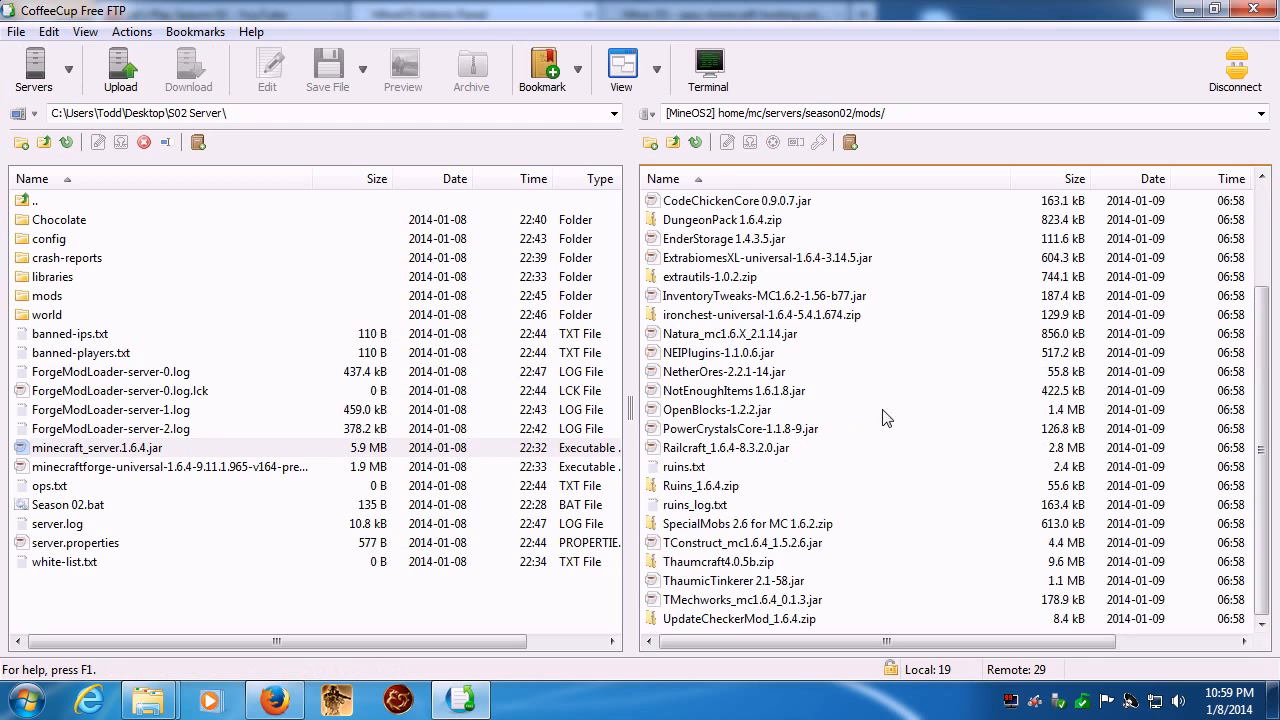
- Switch to the MineOS Admin Panel in Firefox and start the season02 server
{"action": "left_click", "coordinate": [278, 702]}
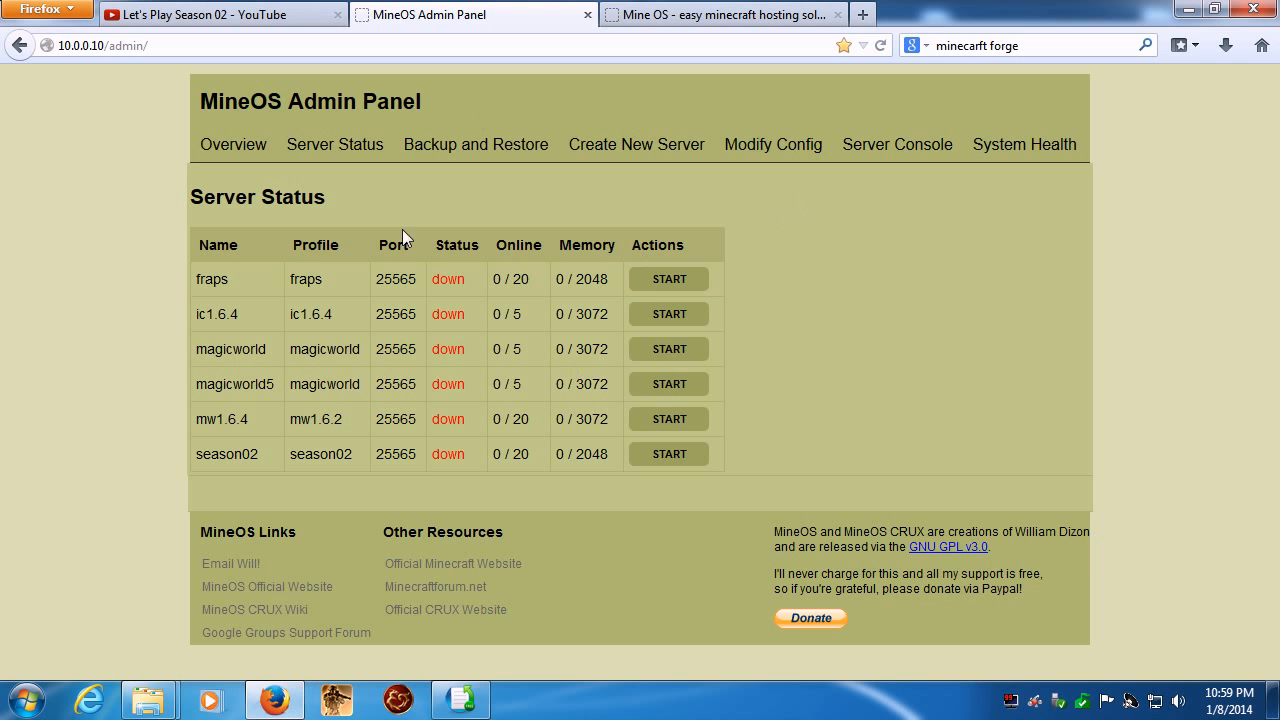
{"action": "left_click", "coordinate": [660, 455]}
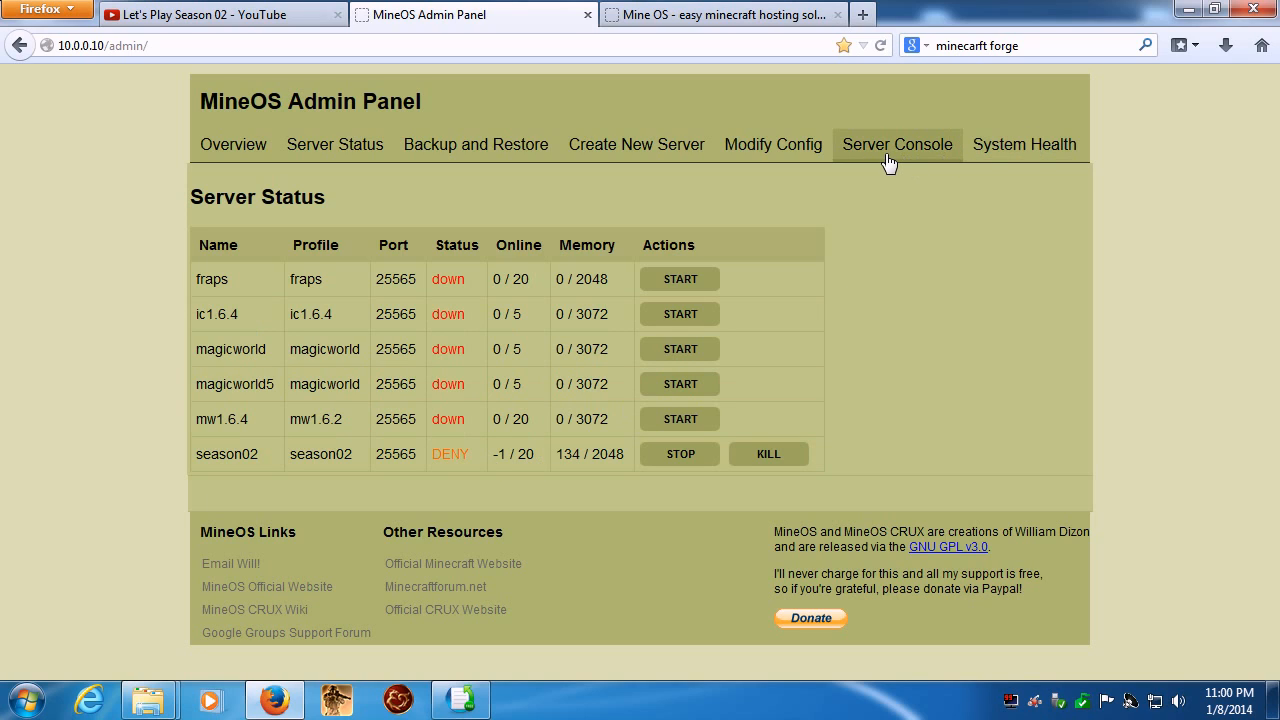
- Check the system health load averages and display the season02 server's log in the server console
{"action": "left_click", "coordinate": [1037, 163]}
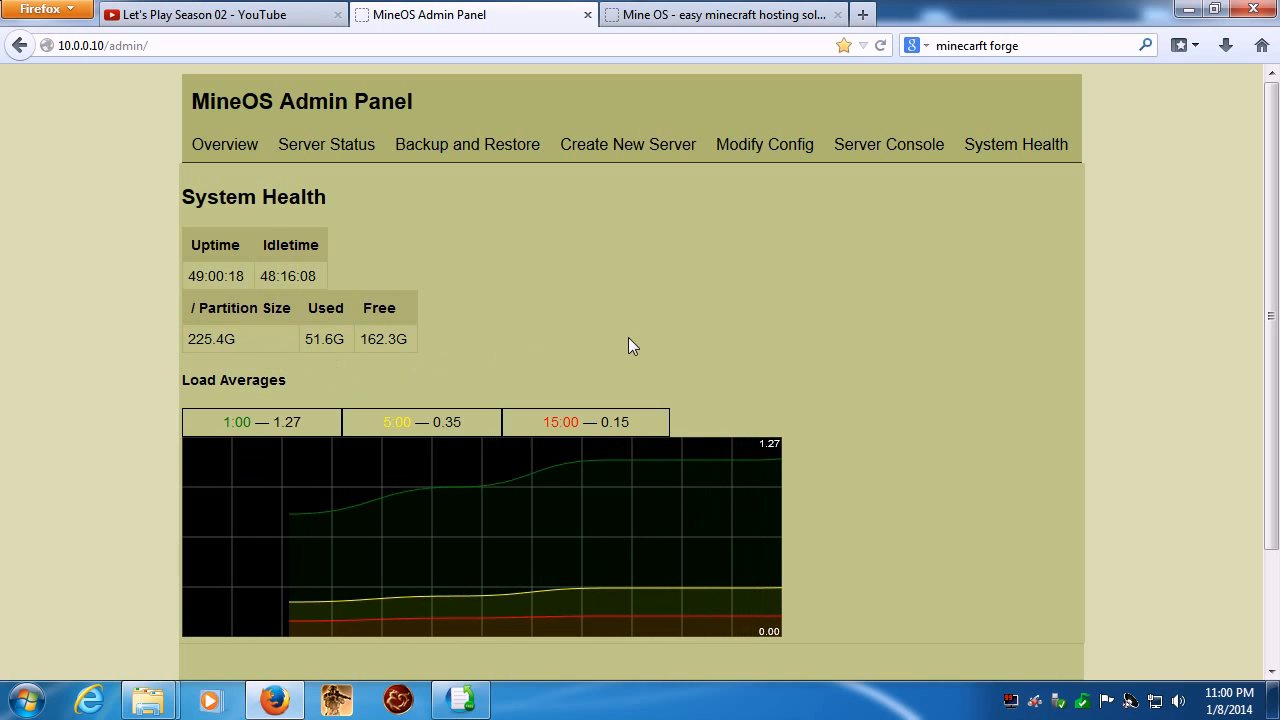
{"action": "left_click", "coordinate": [908, 145]}
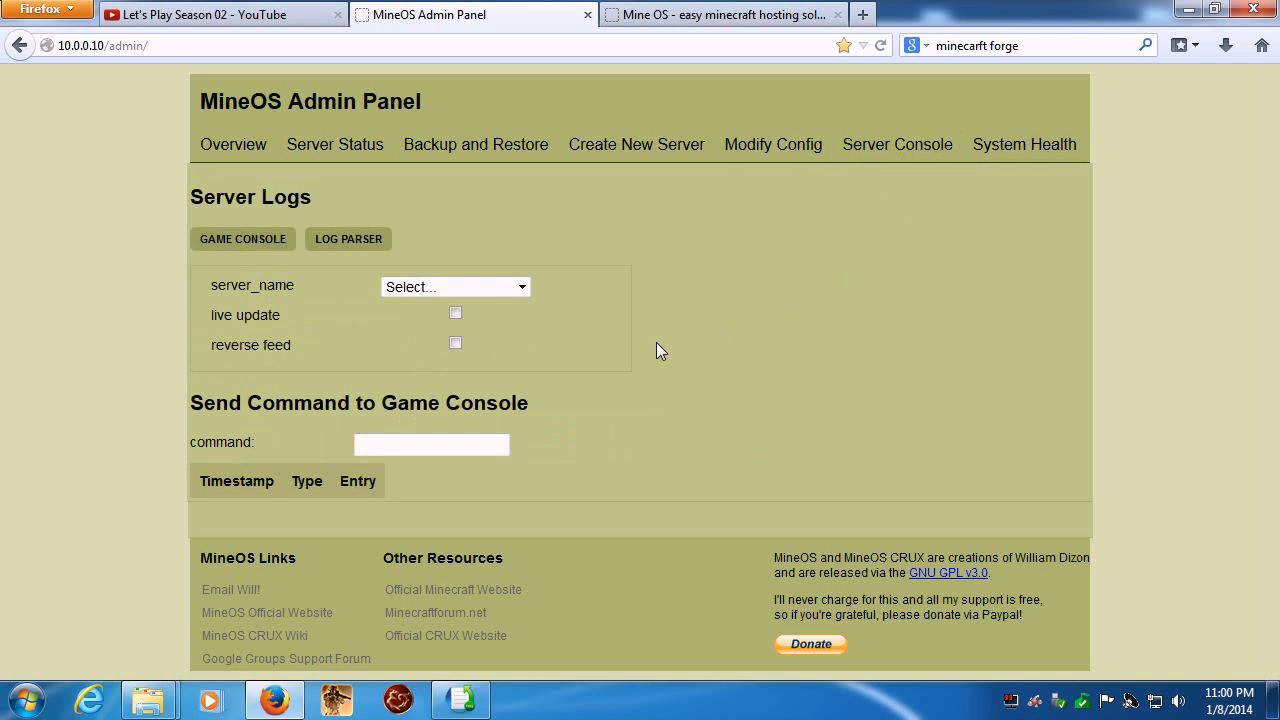
{"action": "left_click", "coordinate": [521, 288]}
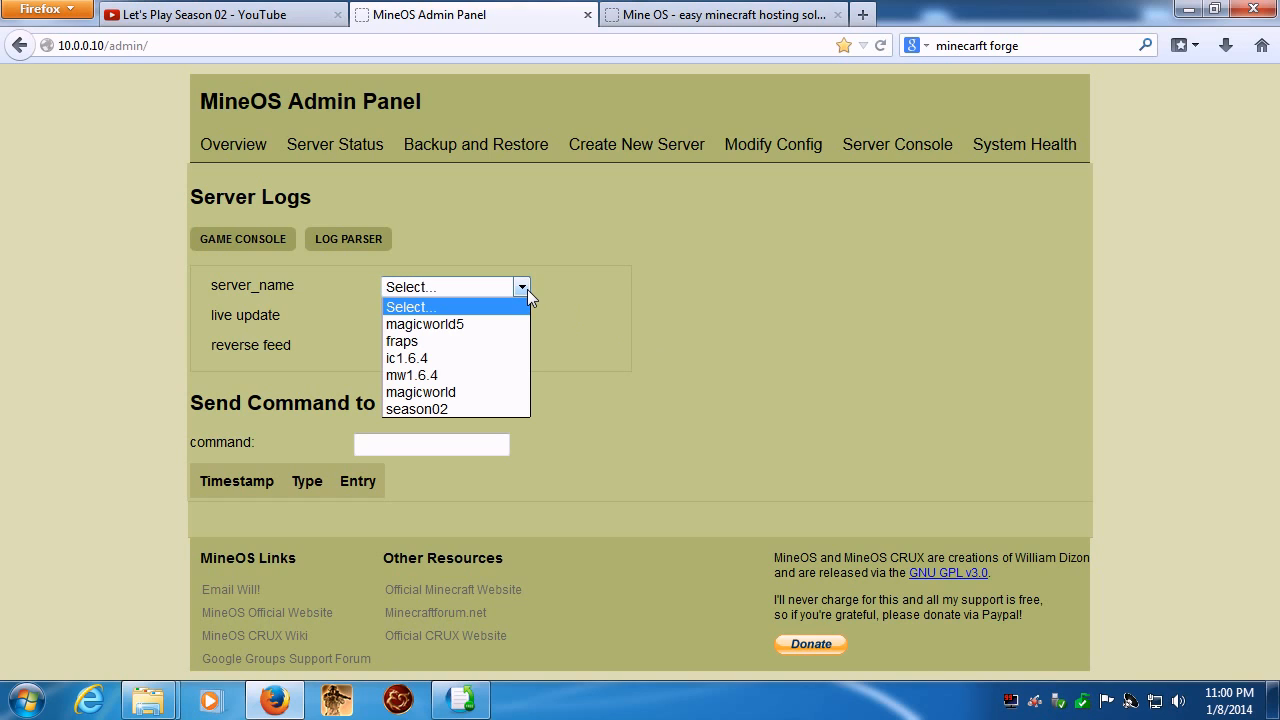
{"action": "left_click", "coordinate": [416, 409]}
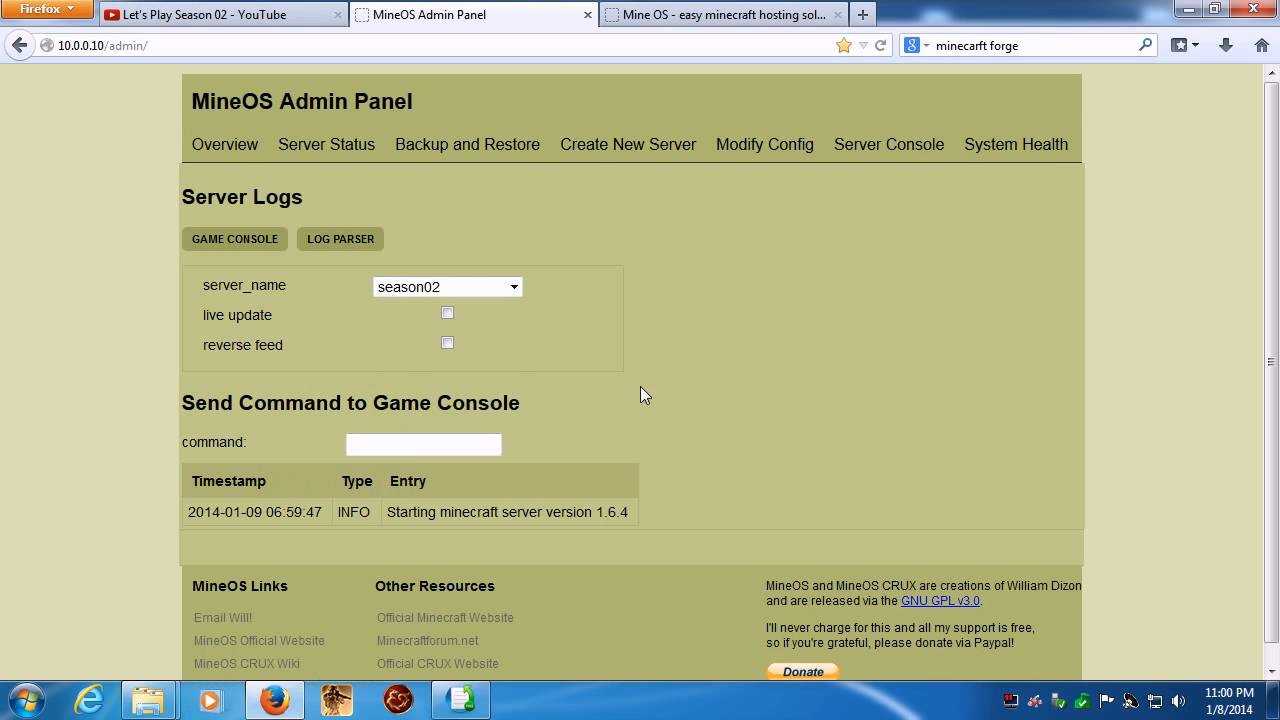
- Turn on reverse feed for the season02 log, check the server status, and return to the server console
{"action": "left_click", "coordinate": [448, 344]}
{"action": "left_click", "coordinate": [300, 148]}
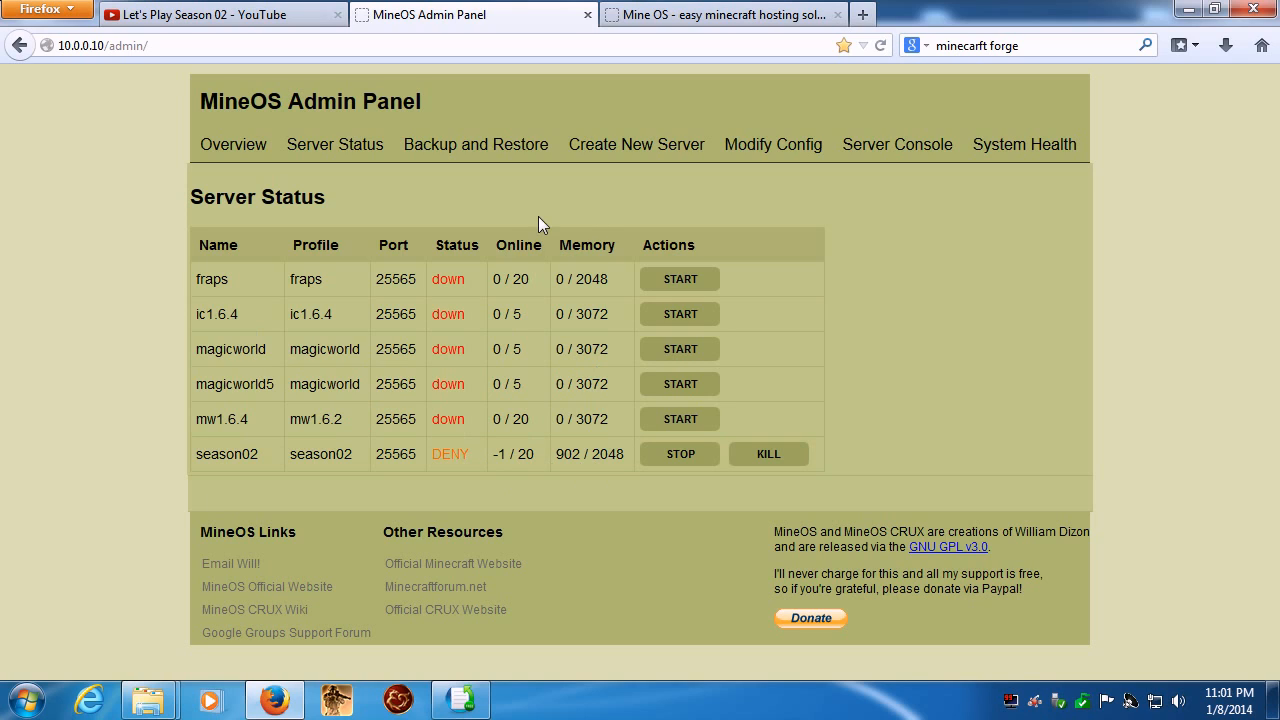
{"action": "left_click", "coordinate": [350, 158]}
{"action": "left_click", "coordinate": [886, 158]}
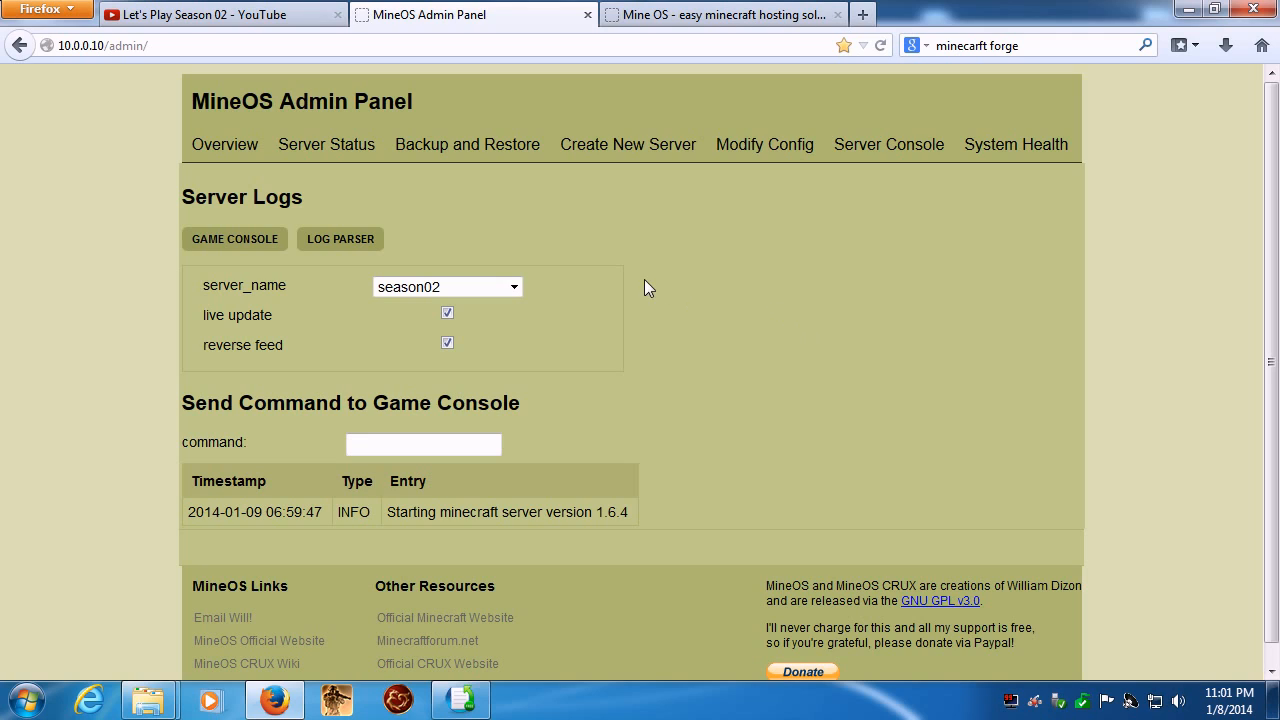
- Recheck the season02 server's entry in the server status list until it finishes starting
{"action": "left_click", "coordinate": [330, 147]}
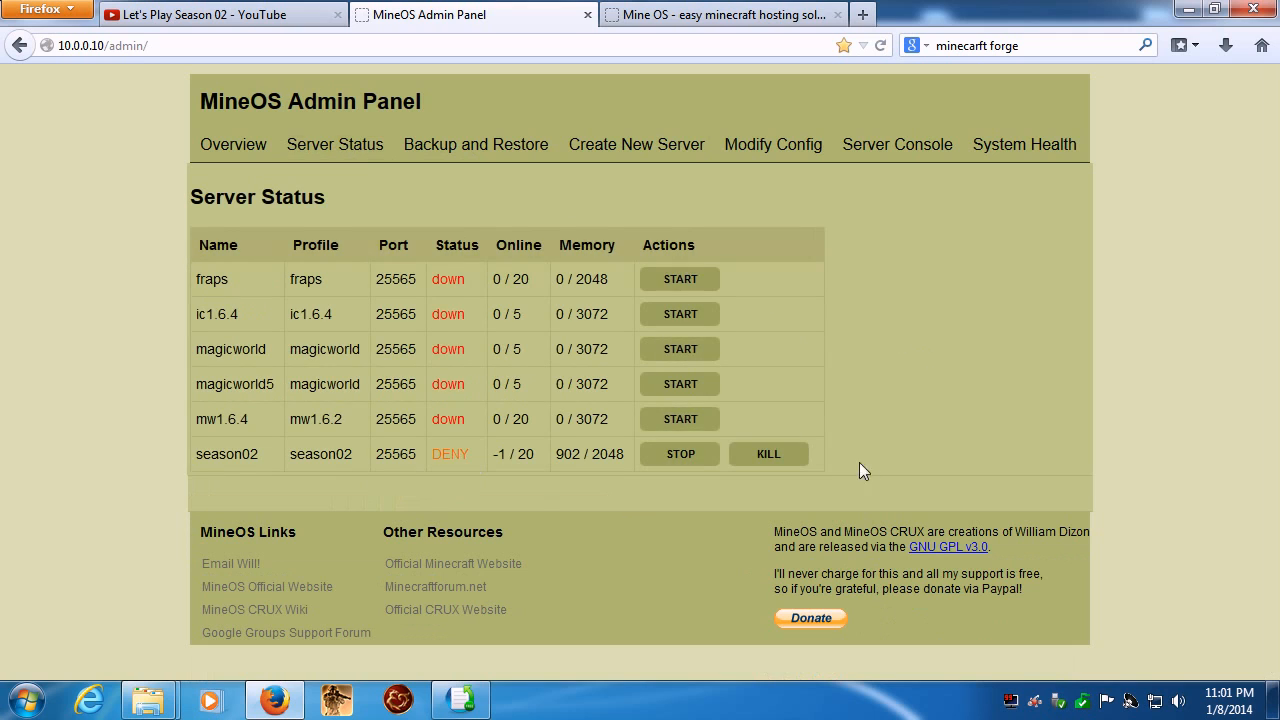
{"action": "left_click", "coordinate": [315, 150]}
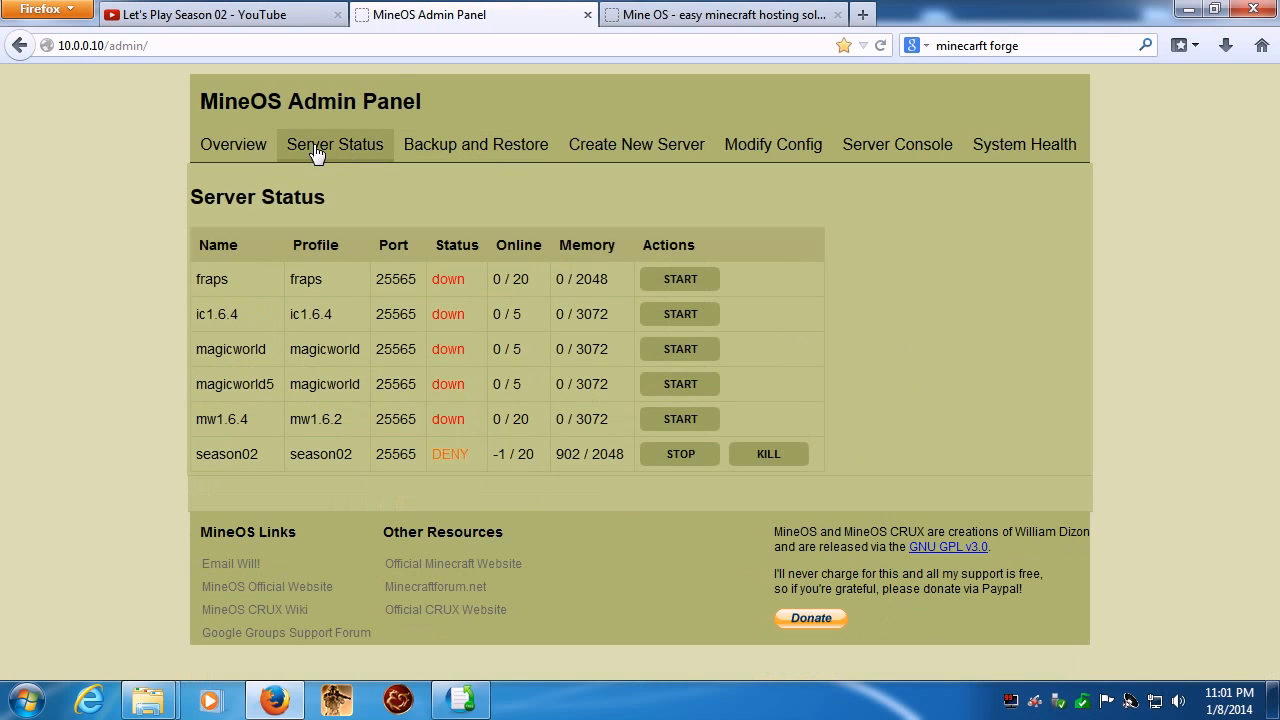
{"action": "left_click", "coordinate": [650, 150]}
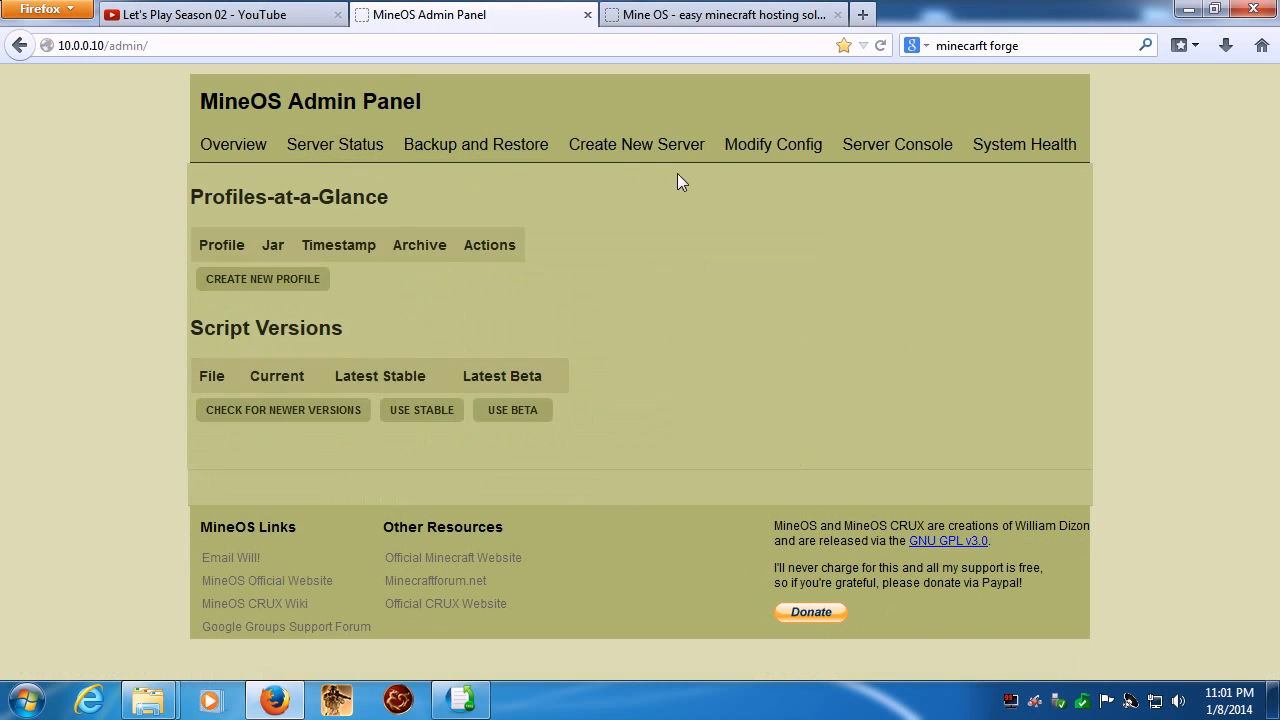
{"action": "left_click", "coordinate": [314, 152]}
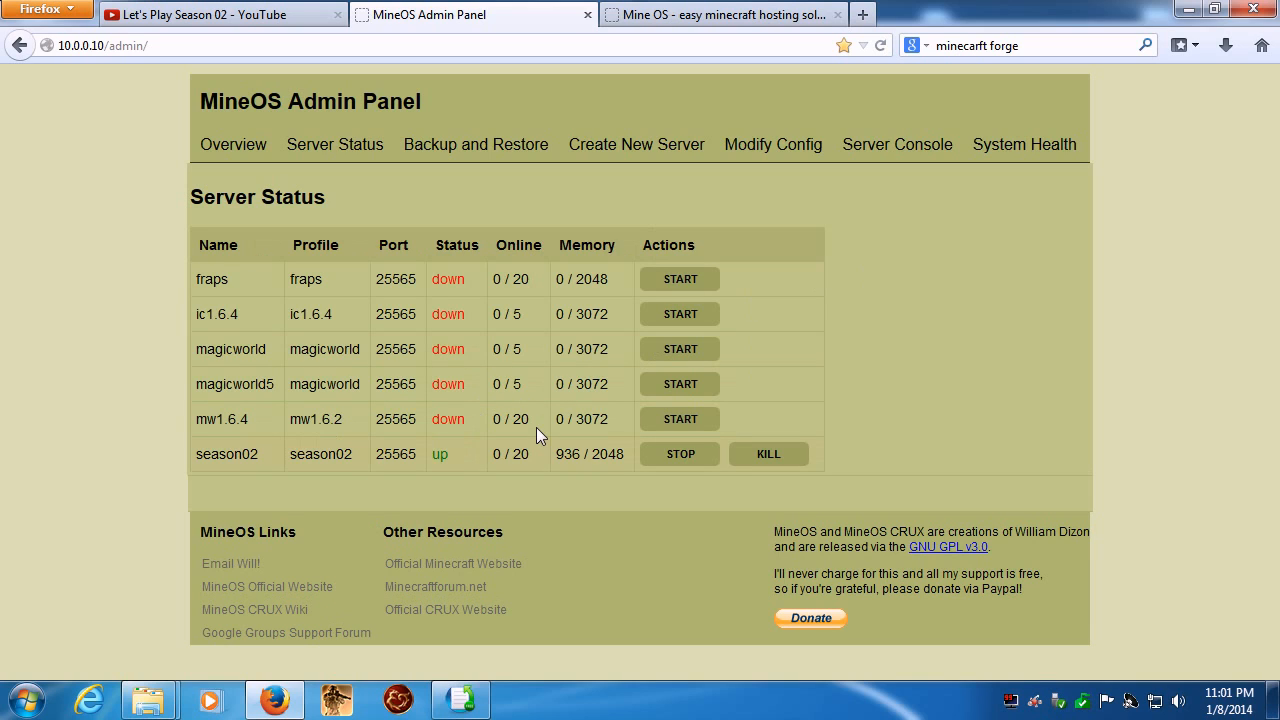
- Display the season02 log with live update and reverse feed enabled, and read through its startup entries
{"action": "left_click", "coordinate": [905, 148]}
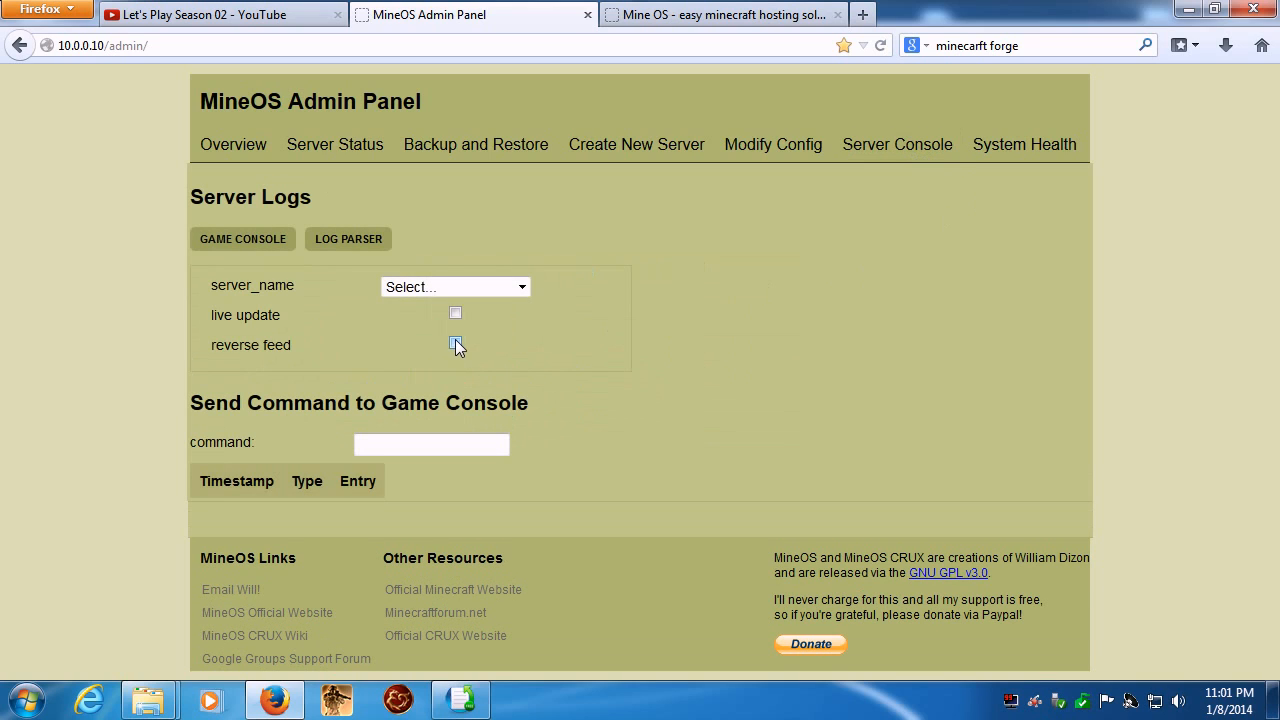
{"action": "left_click", "coordinate": [520, 288]}
{"action": "left_click", "coordinate": [420, 409]}
{"action": "scroll", "coordinate": [816, 436], "scroll_direction": "down", "scroll_amount": 5}
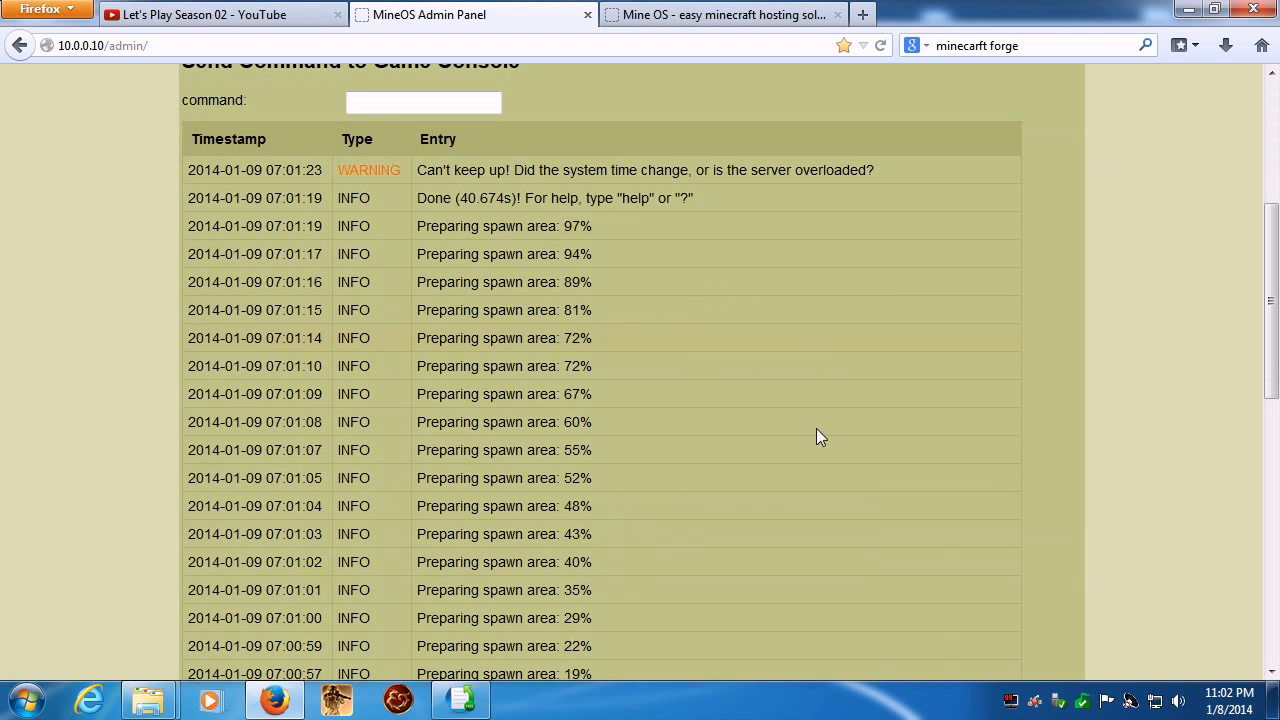
{"action": "scroll", "coordinate": [519, 382], "scroll_direction": "down", "scroll_amount": 7}
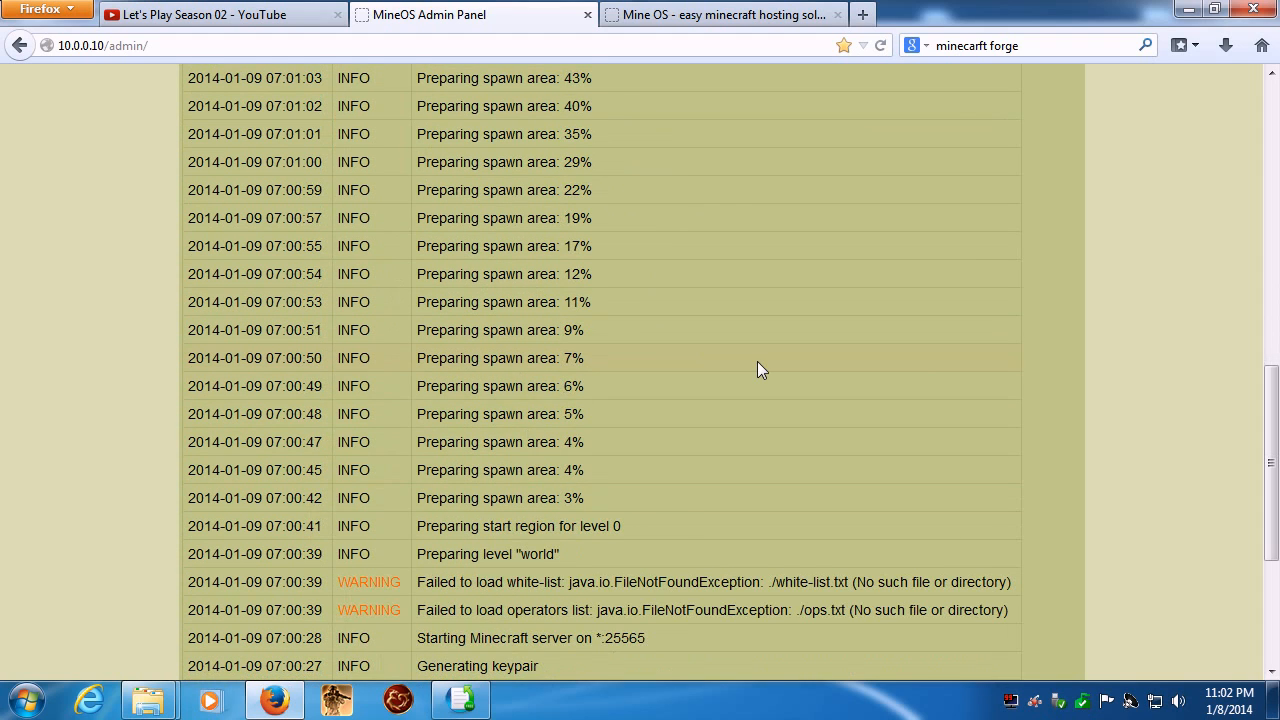
{"action": "scroll", "coordinate": [760, 369], "scroll_direction": "up", "scroll_amount": 2}
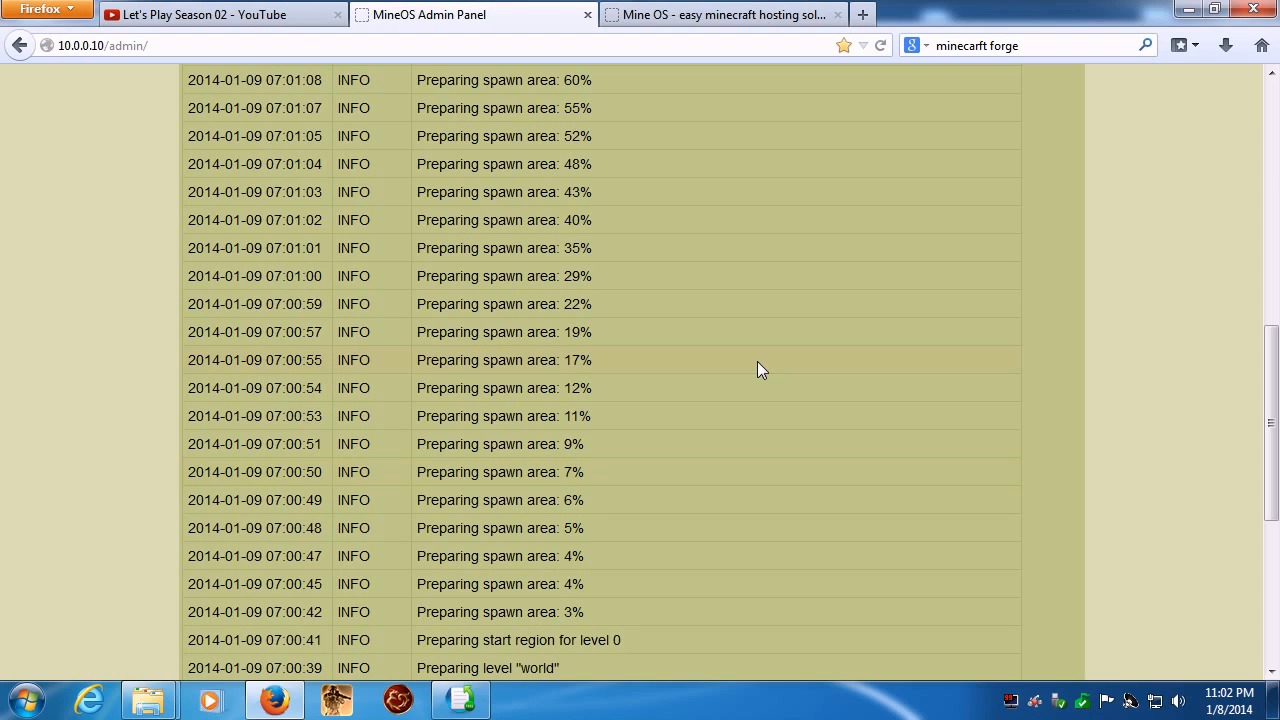
{"action": "scroll", "coordinate": [757, 361], "scroll_direction": "up", "scroll_amount": 14}
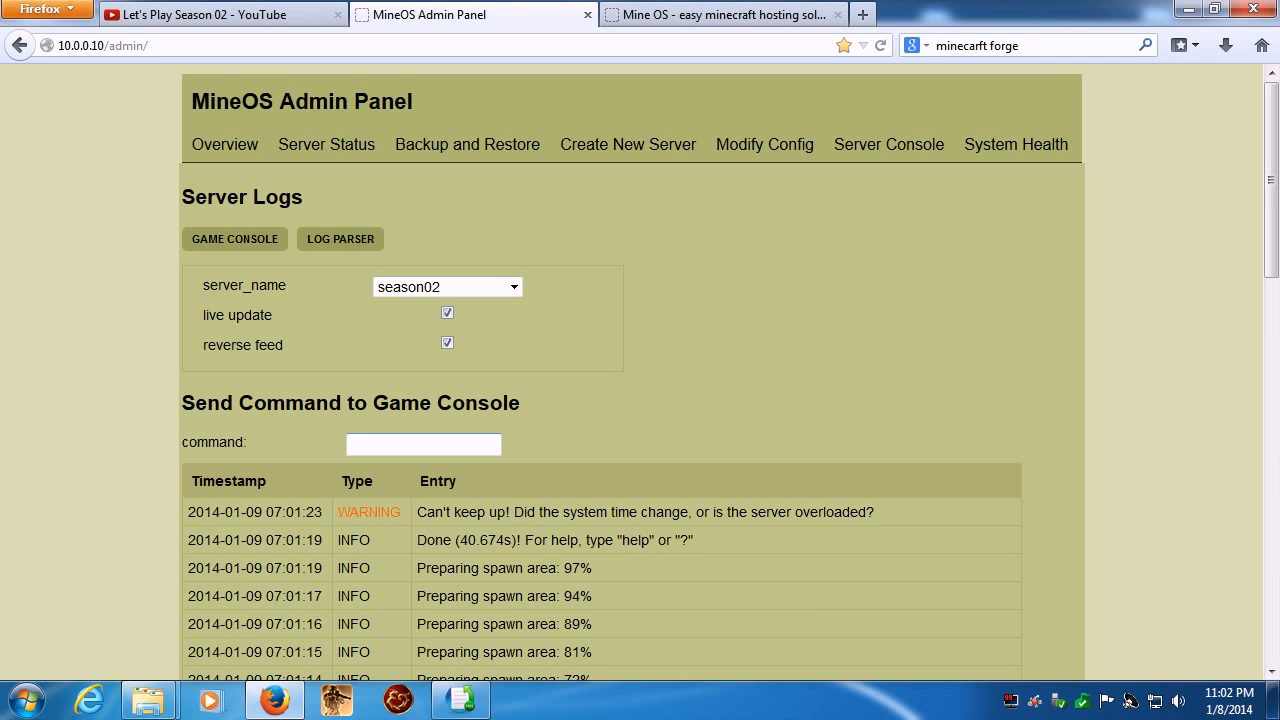
- Send the /op command with the player's username to the season02 game console
{"action": "type", "text": "/op Thoddius"}
{"action": "key", "text": "Return"}
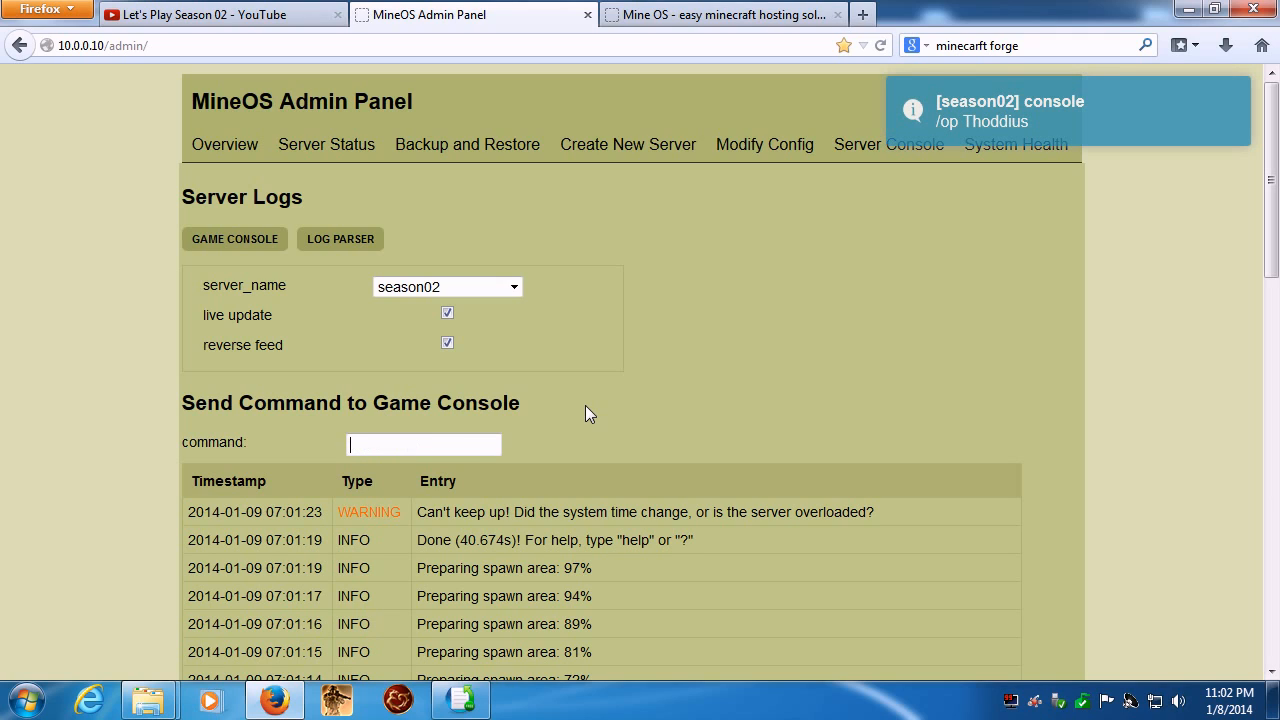
- Minimise the windows covering the desktop, open the Minecraft launcher, start Minecraft 1.6.4 and maximise the game window
{"action": "key", "text": "alt+Tab"}
{"action": "left_click", "coordinate": [1187, 9]}
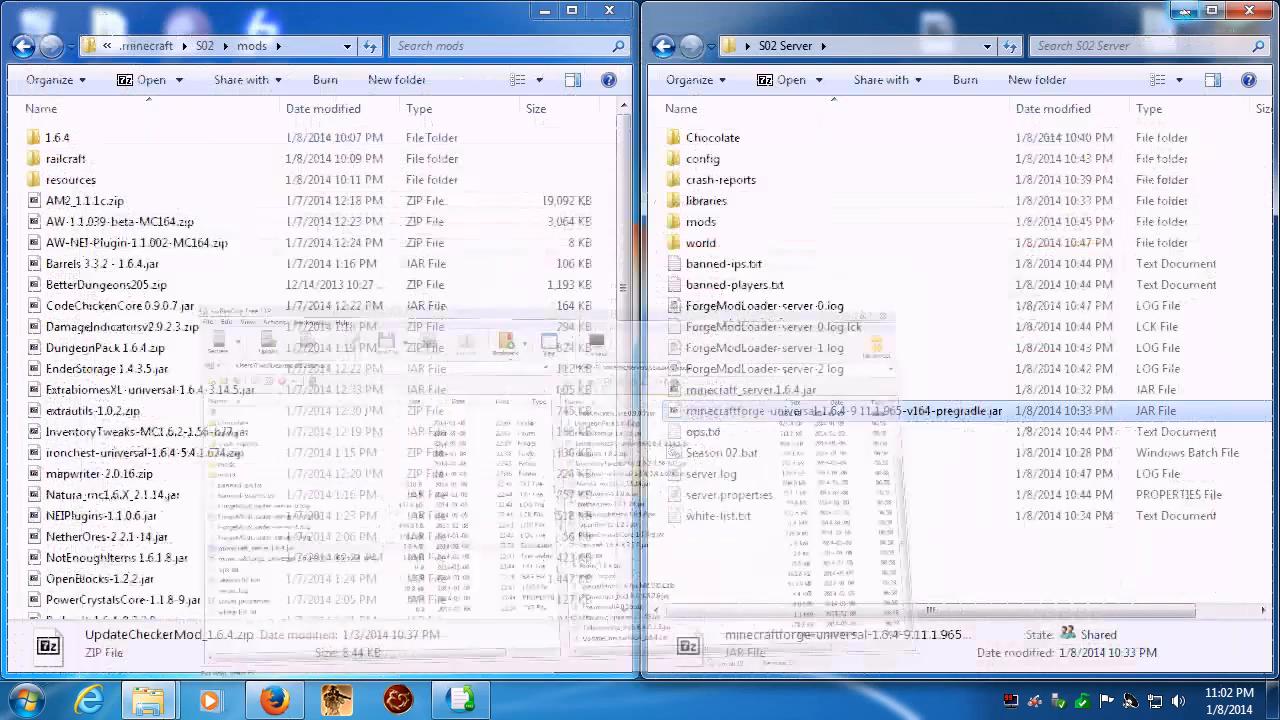
{"action": "left_click", "coordinate": [1186, 10]}
{"action": "double_click", "coordinate": [1237, 45]}
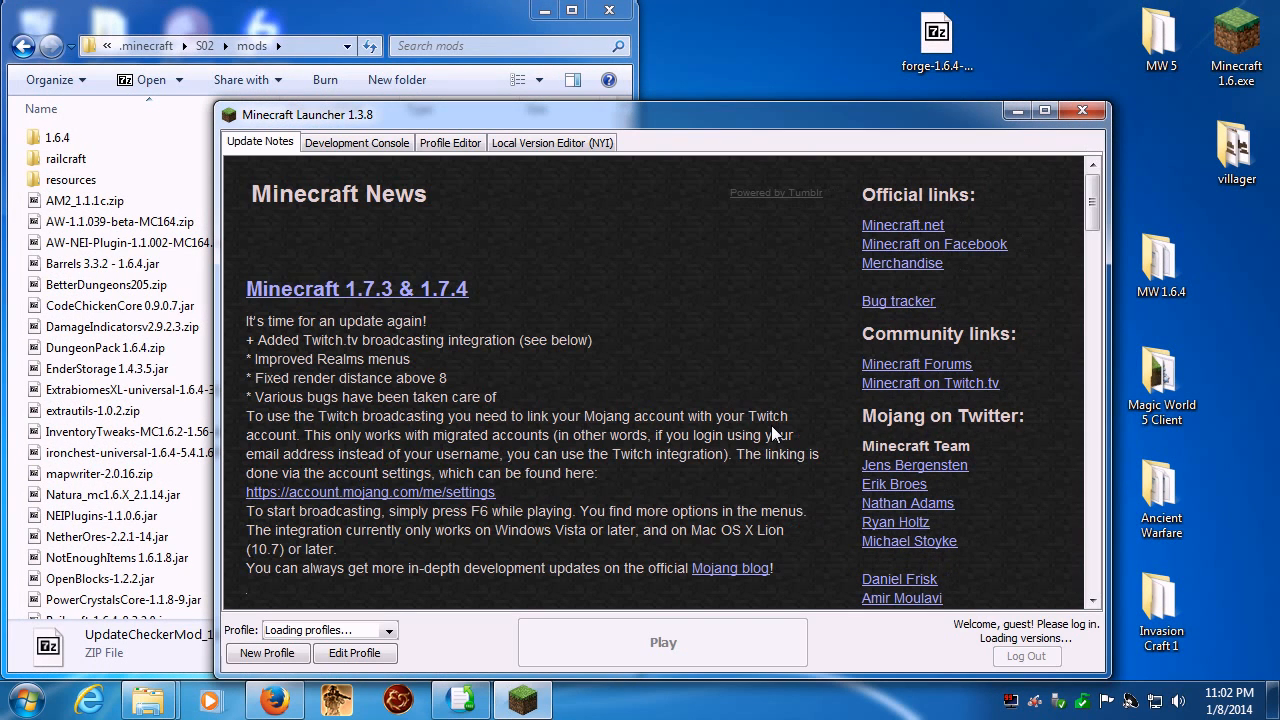
{"action": "left_click", "coordinate": [563, 652]}
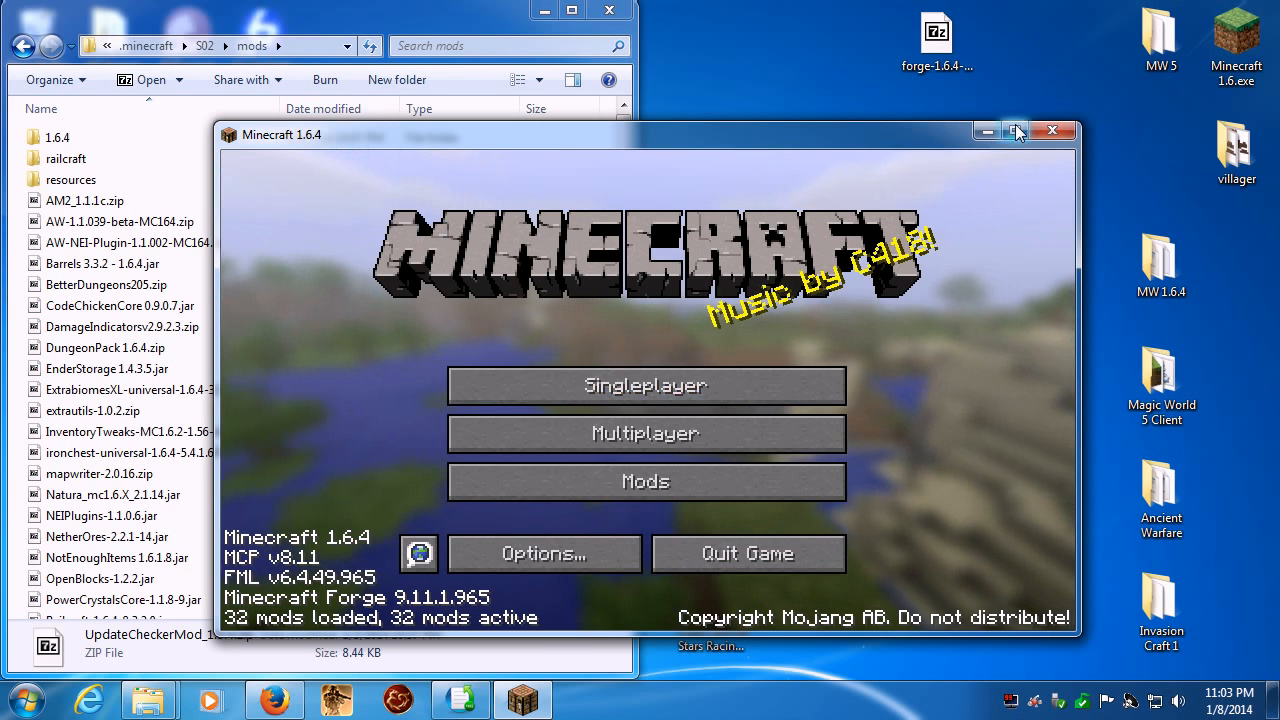
{"action": "left_click", "coordinate": [1016, 132]}
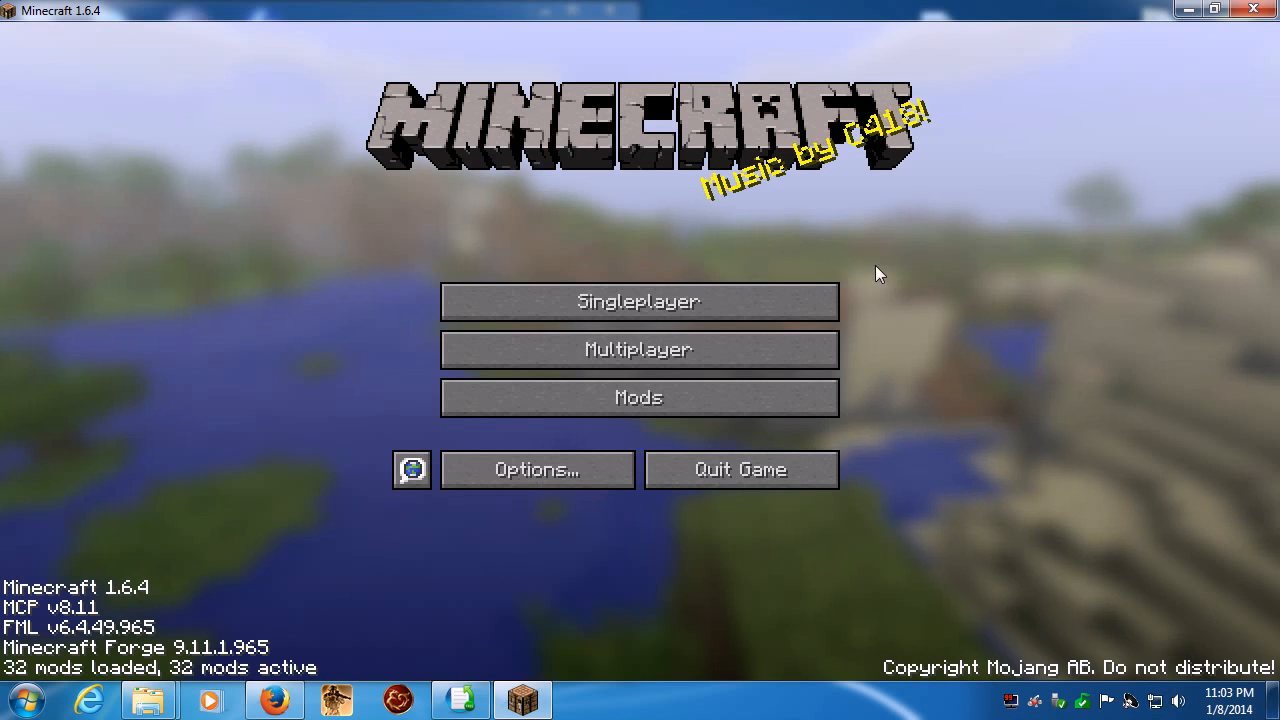
- Add a new entry to the multiplayer server list and name it Season 02
{"action": "left_click", "coordinate": [589, 360]}
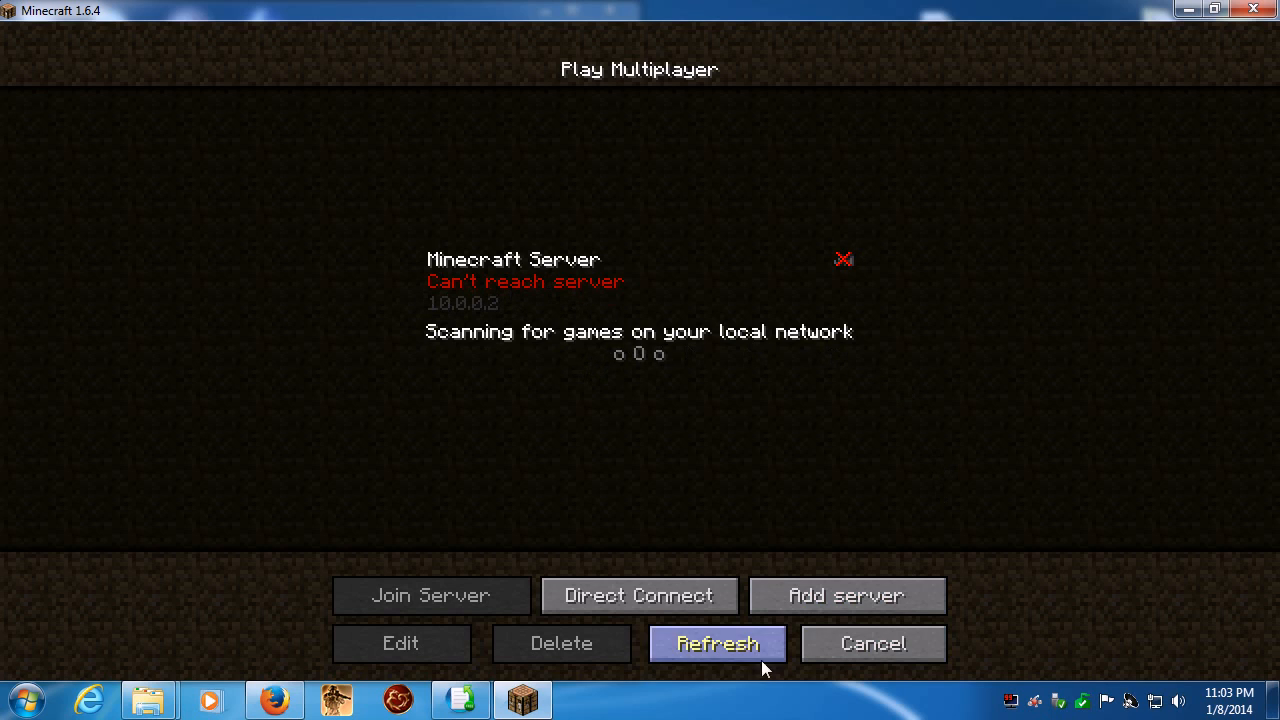
{"action": "left_click", "coordinate": [817, 597]}
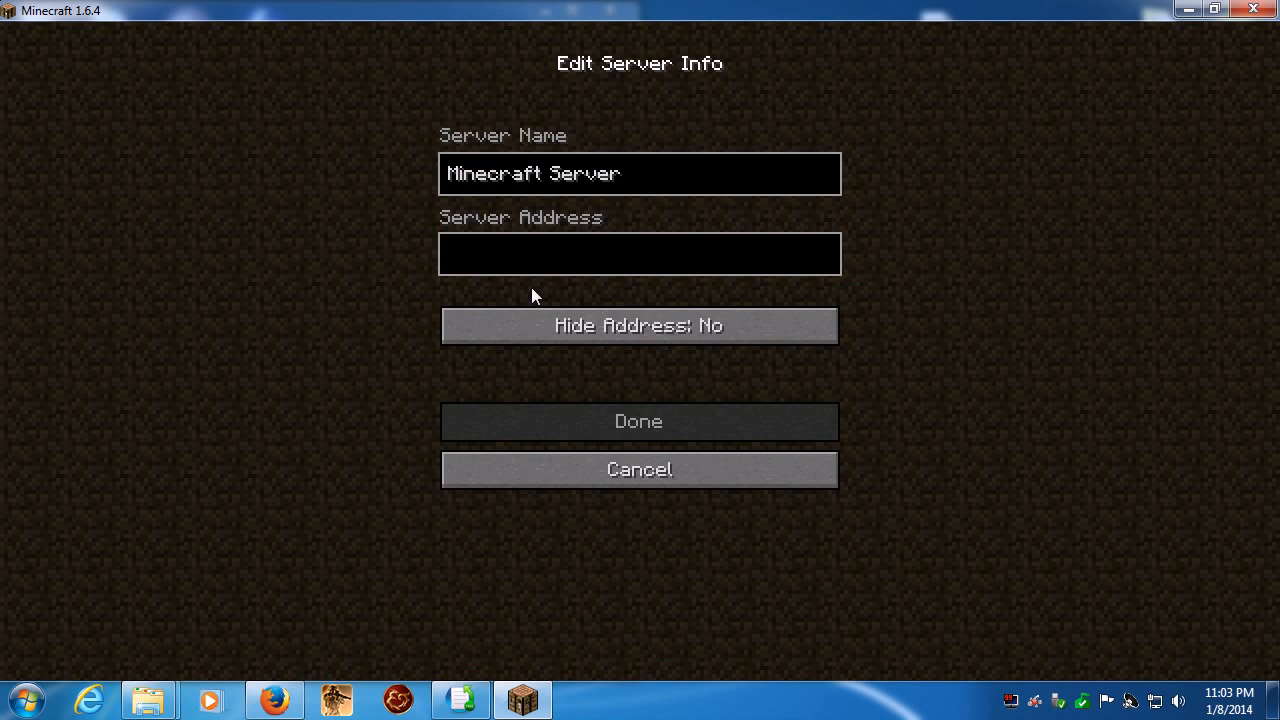
{"action": "key", "text": "BackSpace"}
{"action": "key", "text": "BackSpace"}
{"action": "key", "text": "BackSpace"}
{"action": "key", "text": "BackSpace"}
{"action": "key", "text": "BackSpace"}
{"action": "key", "text": "BackSpace"}
{"action": "key", "text": "BackSpace"}
{"action": "key", "text": "BackSpace"}
{"action": "key", "text": "BackSpace"}
{"action": "key", "text": "BackSpace"}
{"action": "key", "text": "BackSpace"}
{"action": "key", "text": "BackSpace"}
{"action": "key", "text": "BackSpace"}
{"action": "key", "text": "BackSpace"}
{"action": "key", "text": "BackSpace"}
{"action": "key", "text": "BackSpace"}
{"action": "type", "text": "Sea"}
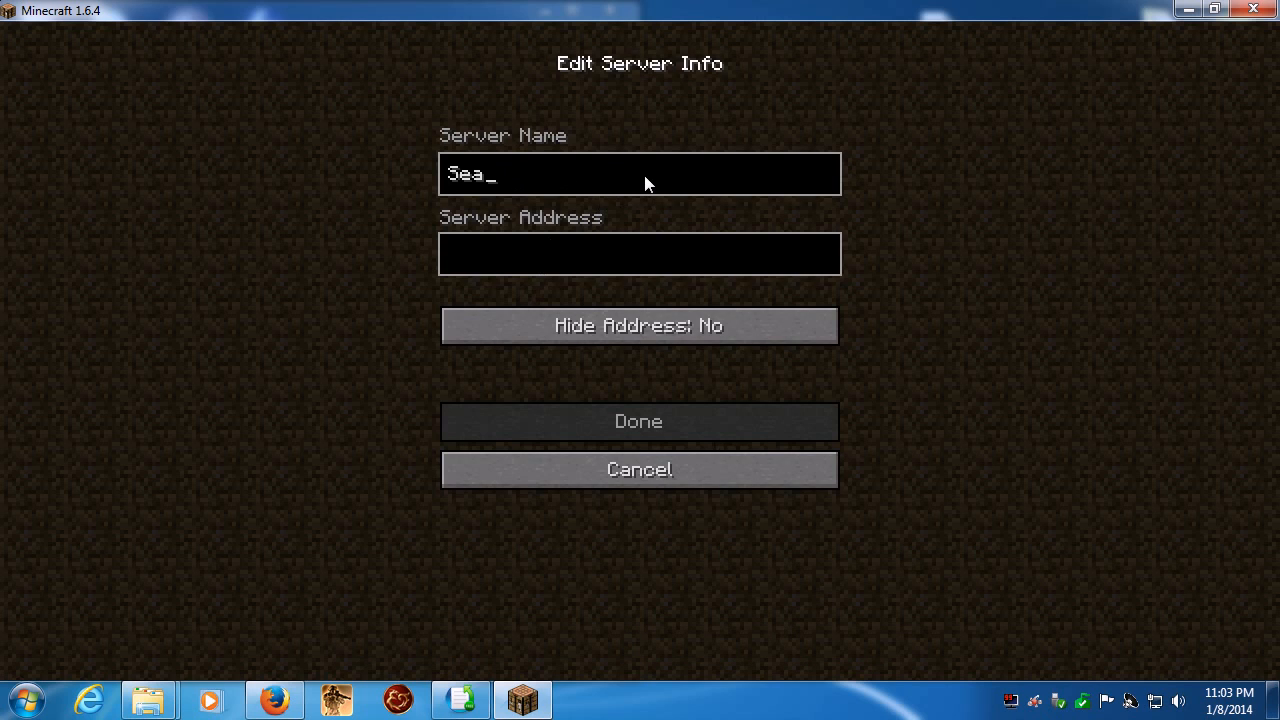
{"action": "type", "text": "son 02"}
- Set the Season 02 entry's server address to 10.0.0.10 and save it
{"action": "left_click", "coordinate": [660, 262]}
{"action": "type", "text": "1"}
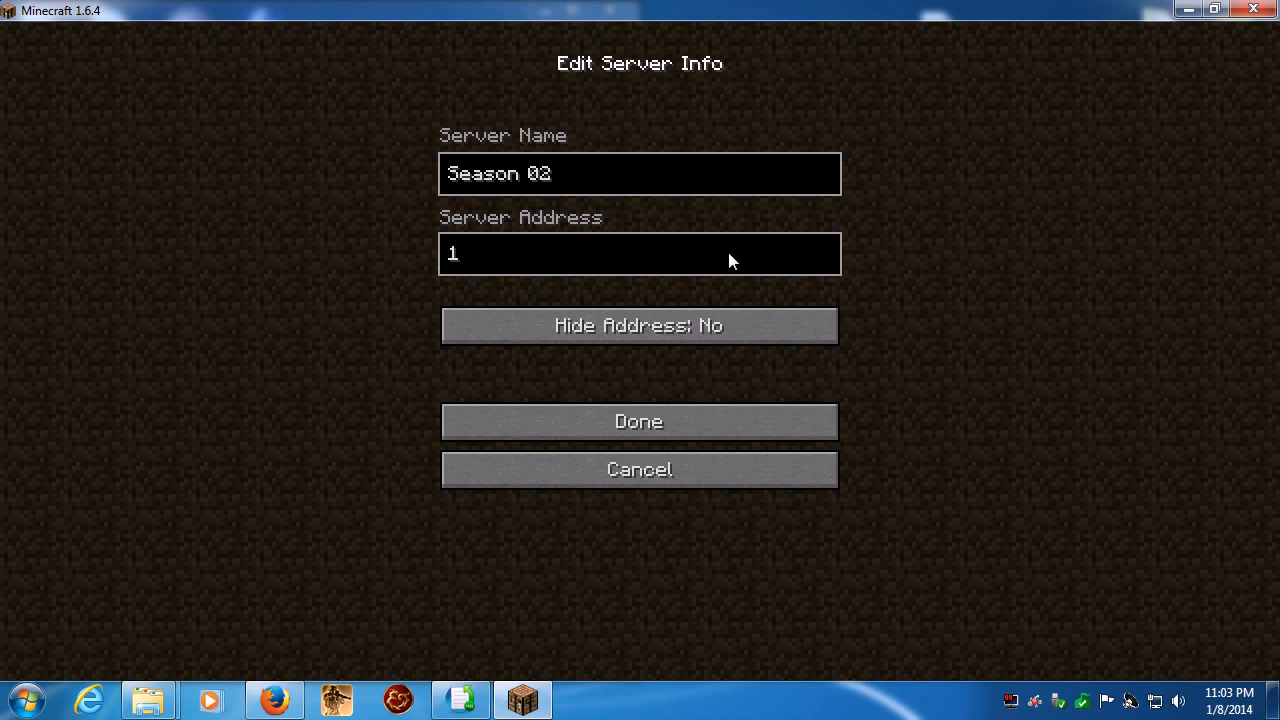
{"action": "type", "text": "0.0.0.10"}
{"action": "left_click", "coordinate": [676, 420]}
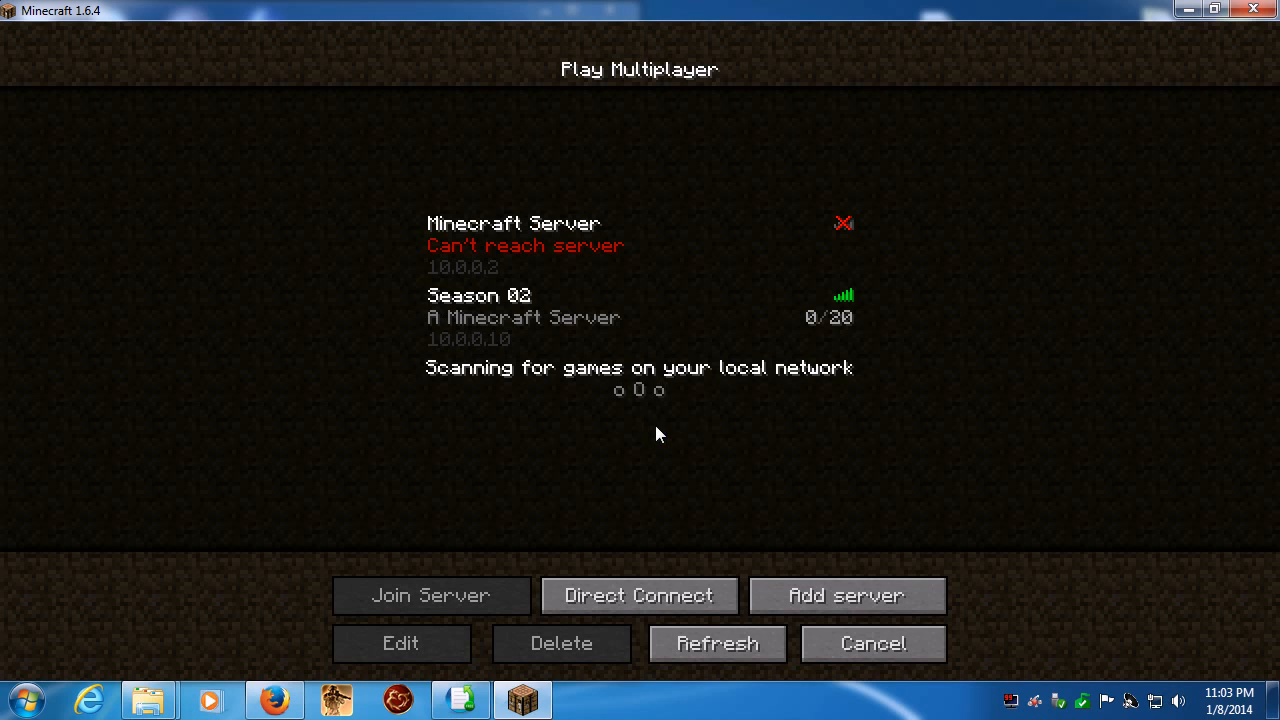
- Join the Season 02 server and select the second hotbar slot in the game
{"action": "double_click", "coordinate": [543, 317]}
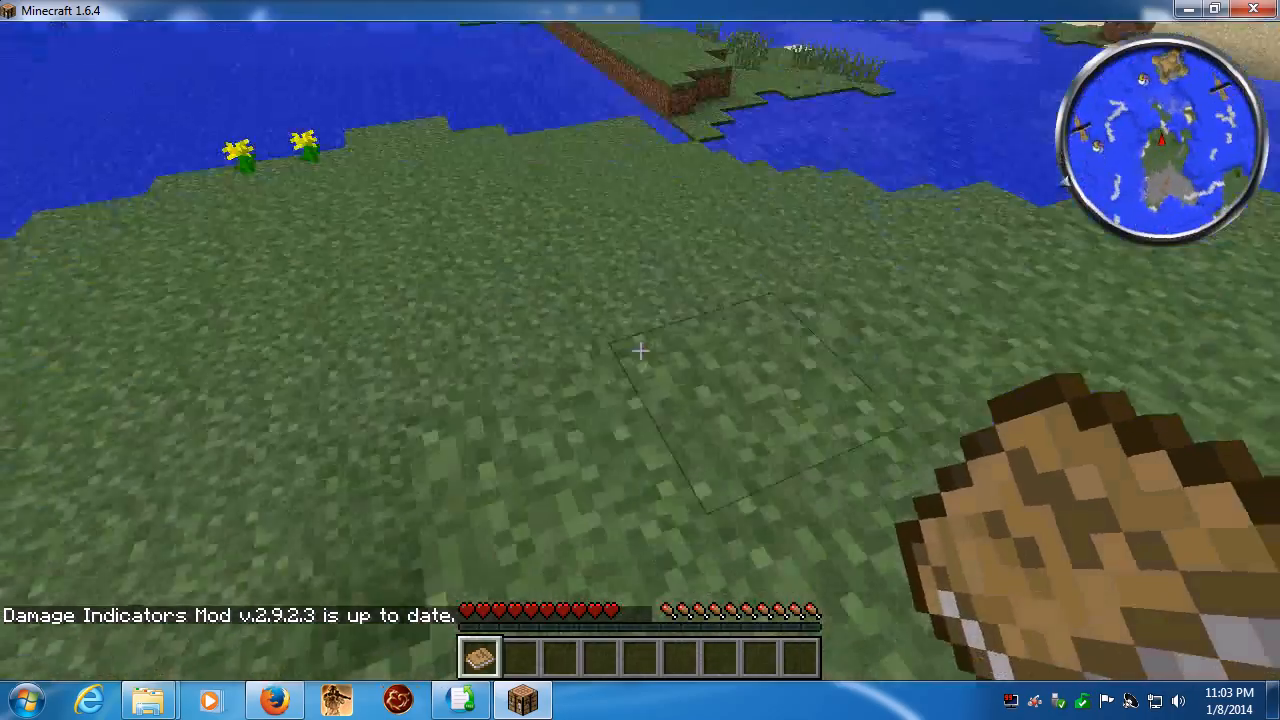
{"action": "left_click", "coordinate": [640, 351]}
{"action": "scroll", "coordinate": [640, 351], "scroll_direction": "down", "scroll_amount": 1}
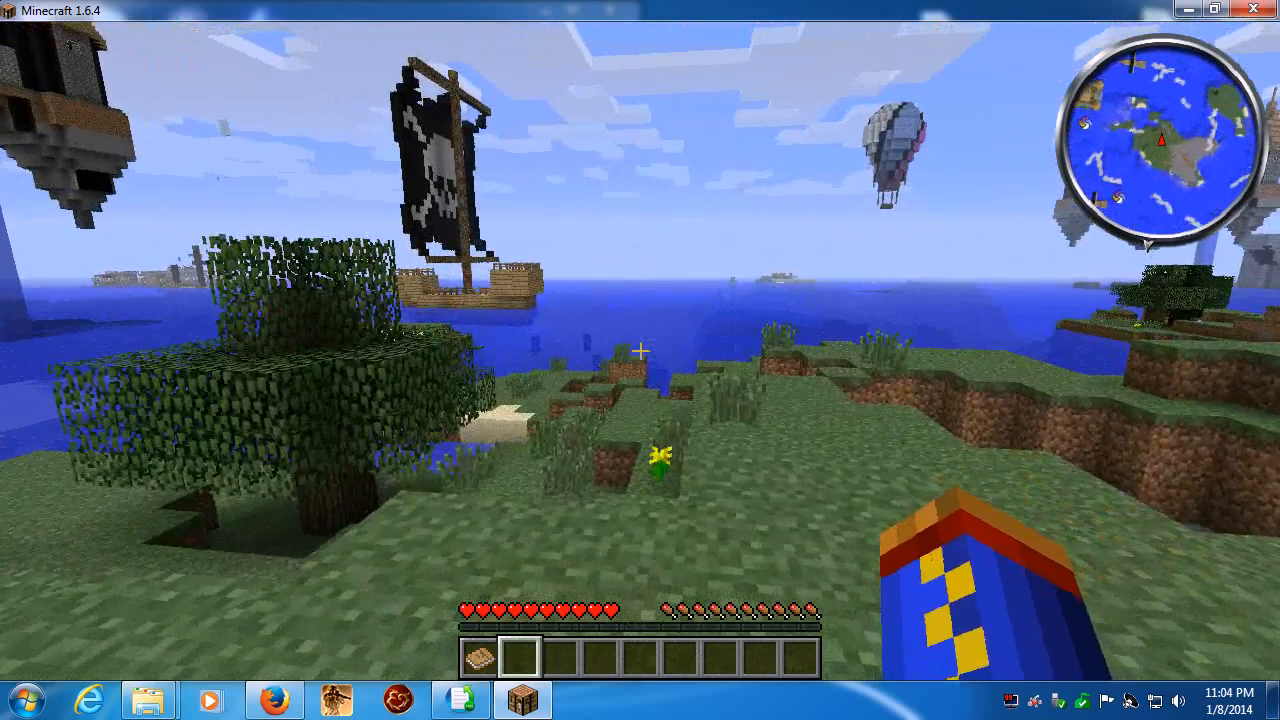
- Switch the player to creative mode from the inventory screen and close the inventory
{"action": "key", "text": "e"}
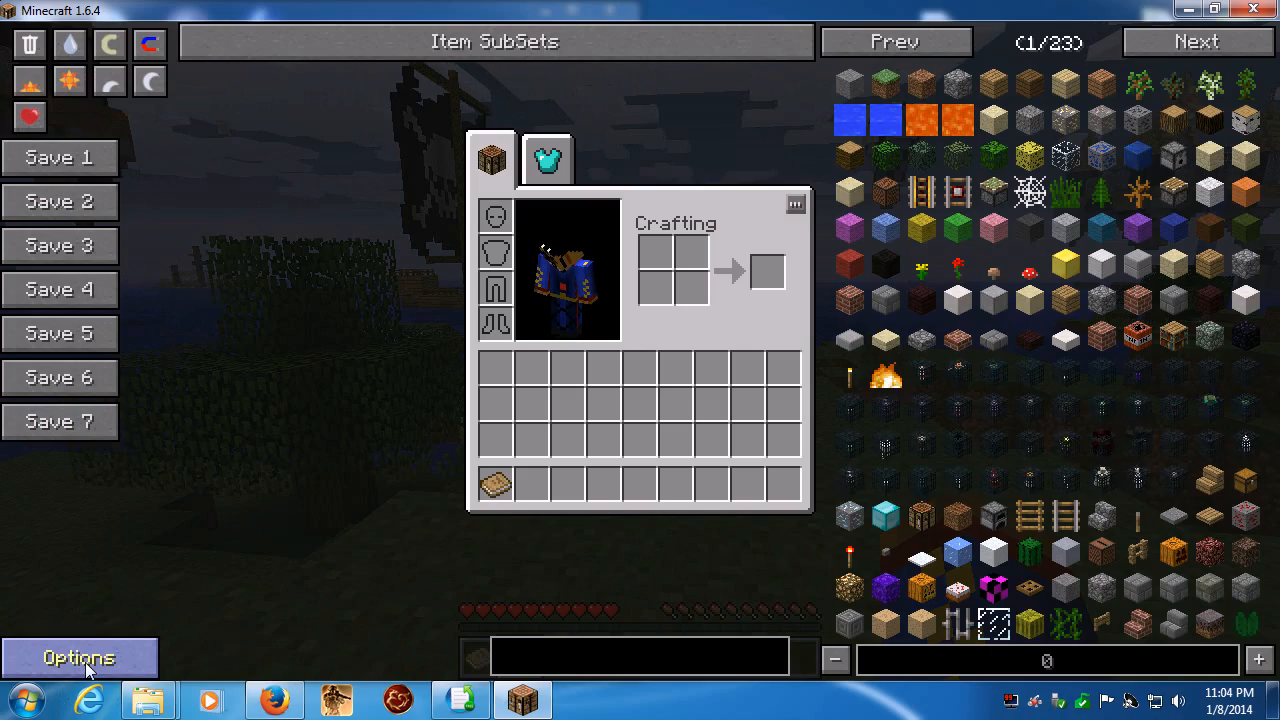
{"action": "left_click", "coordinate": [110, 44]}
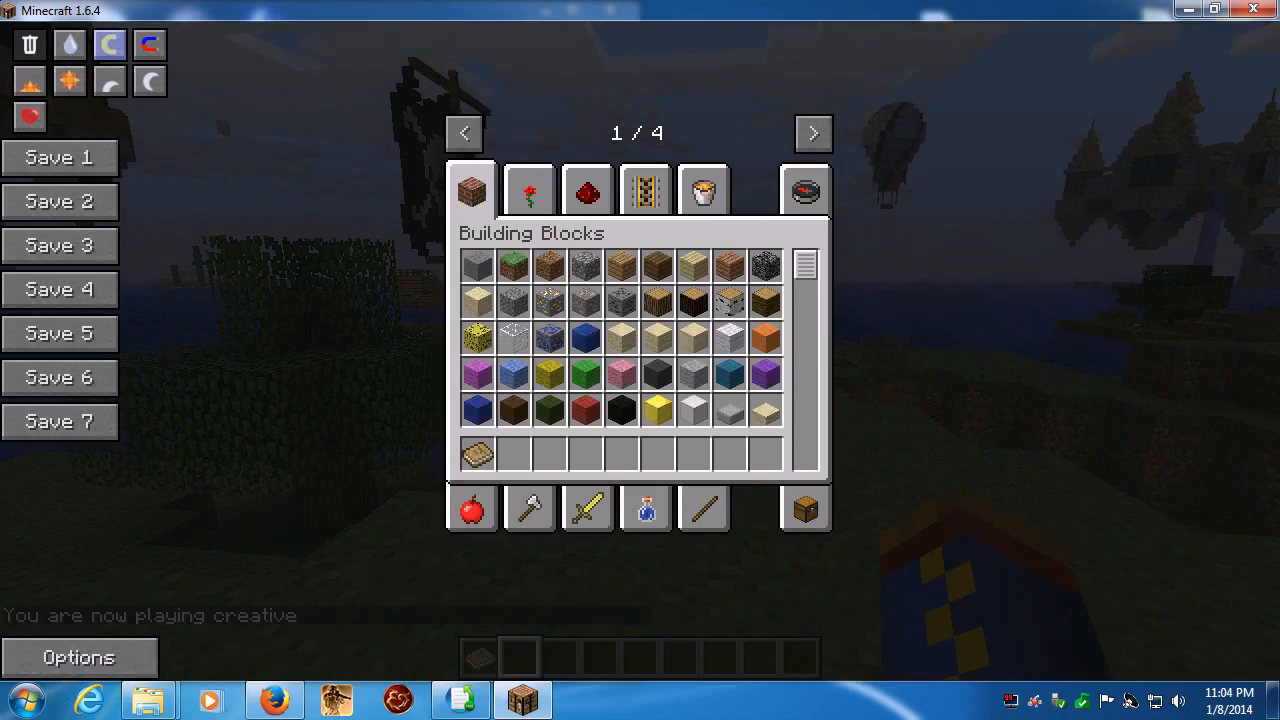
{"action": "key", "text": "e"}
- Fly over the ocean around the spawn island and examine the generated castles, balloons and ships
{"action": "key", "text": "w"}
{"action": "key", "text": "space"}
{"action": "key", "text": "space"}
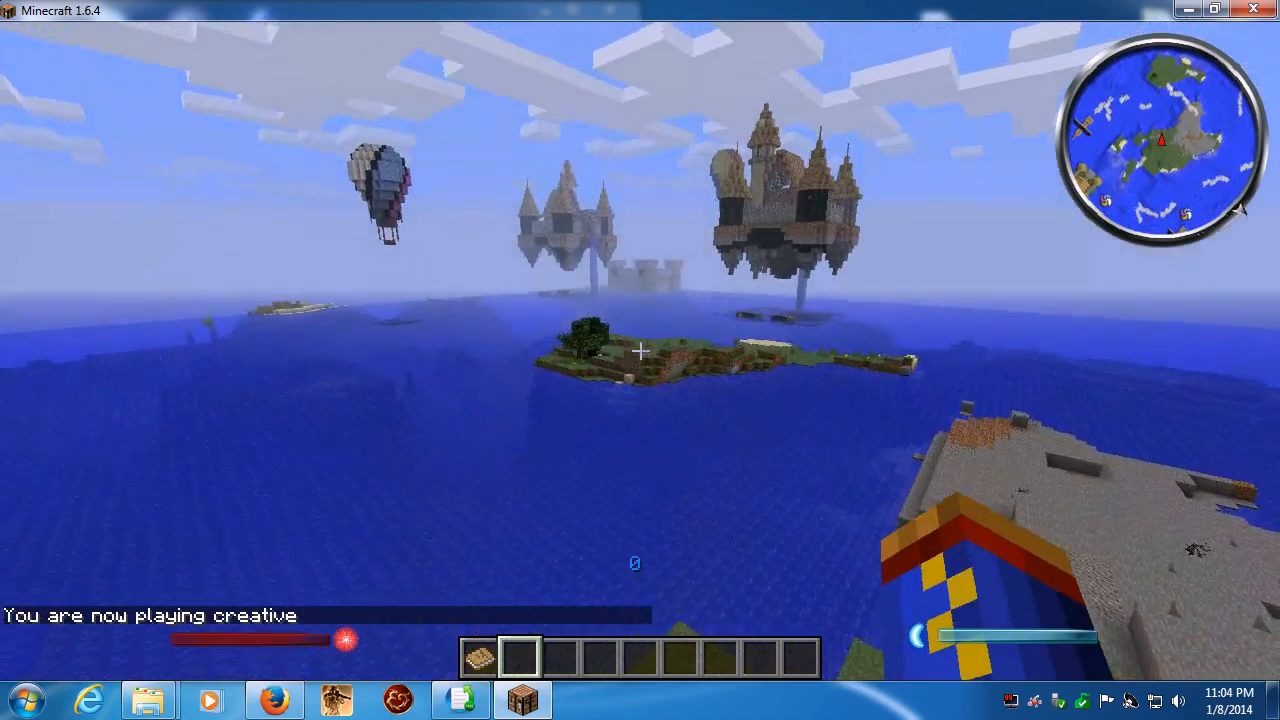
{"action": "key", "text": "w"}
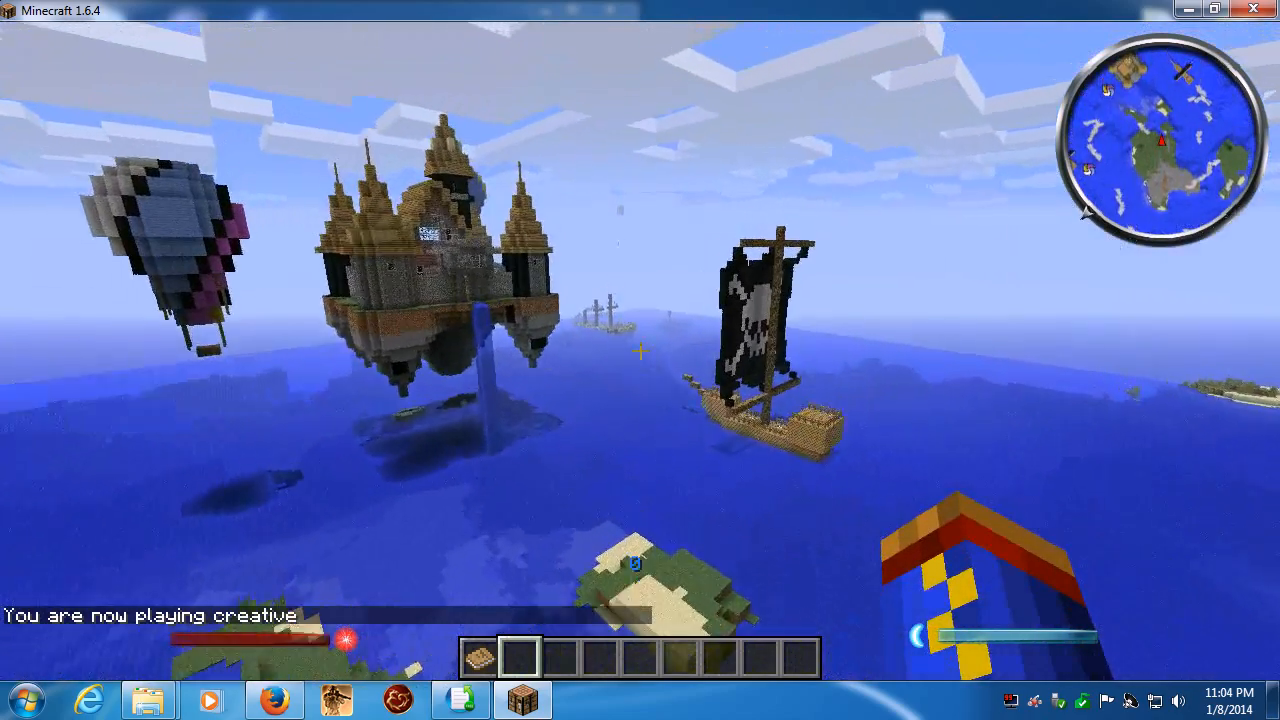
{"action": "key", "text": "w"}
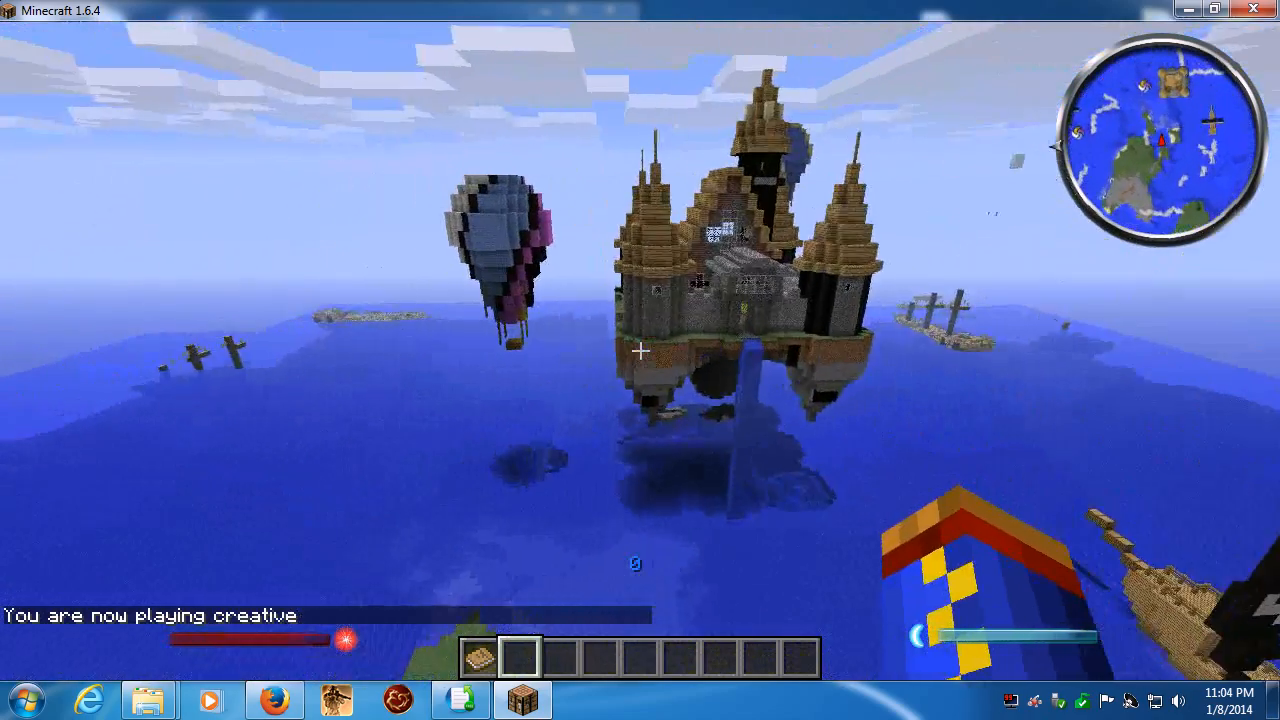
{"action": "key", "text": "w"}
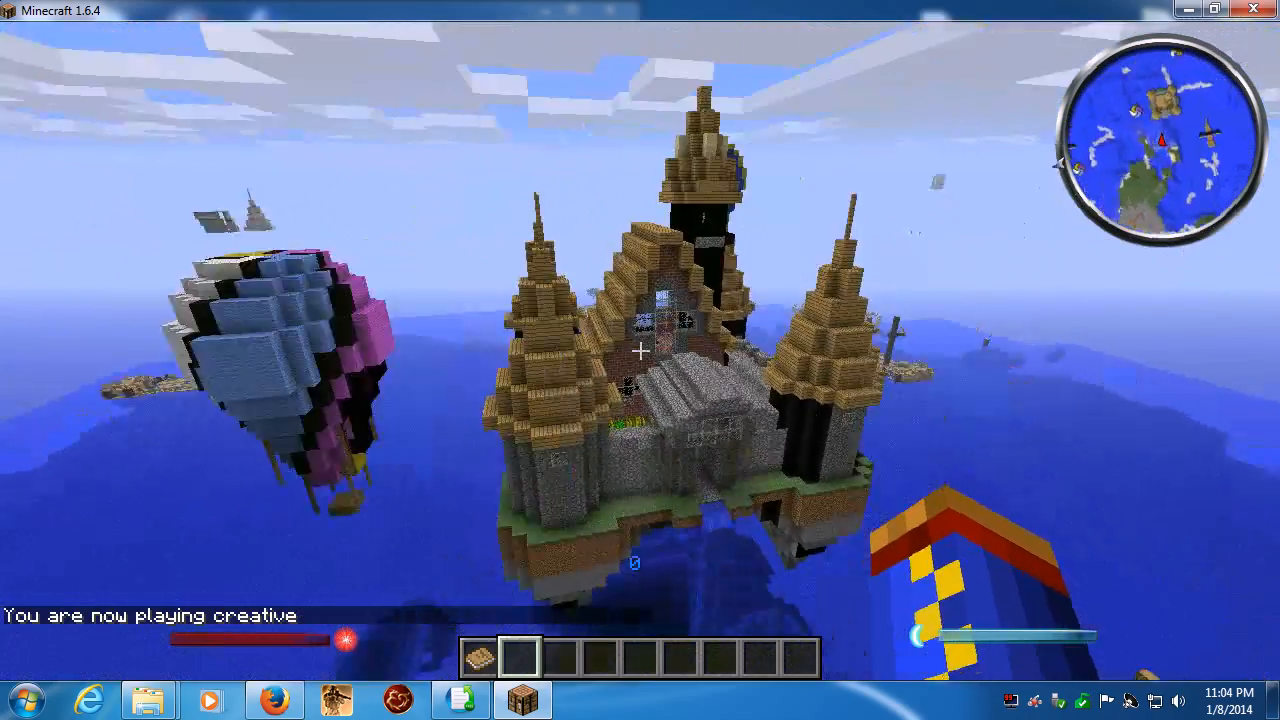
{"action": "key", "text": "w"}
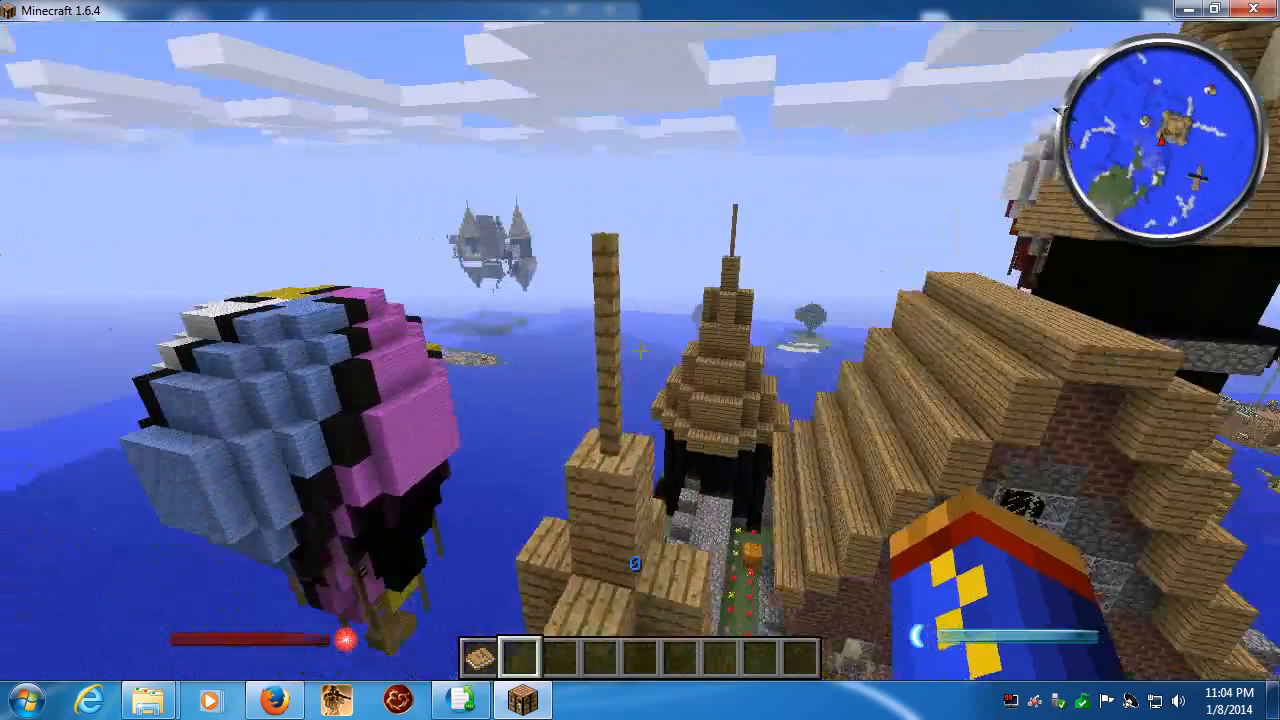
{"action": "key", "text": "w"}
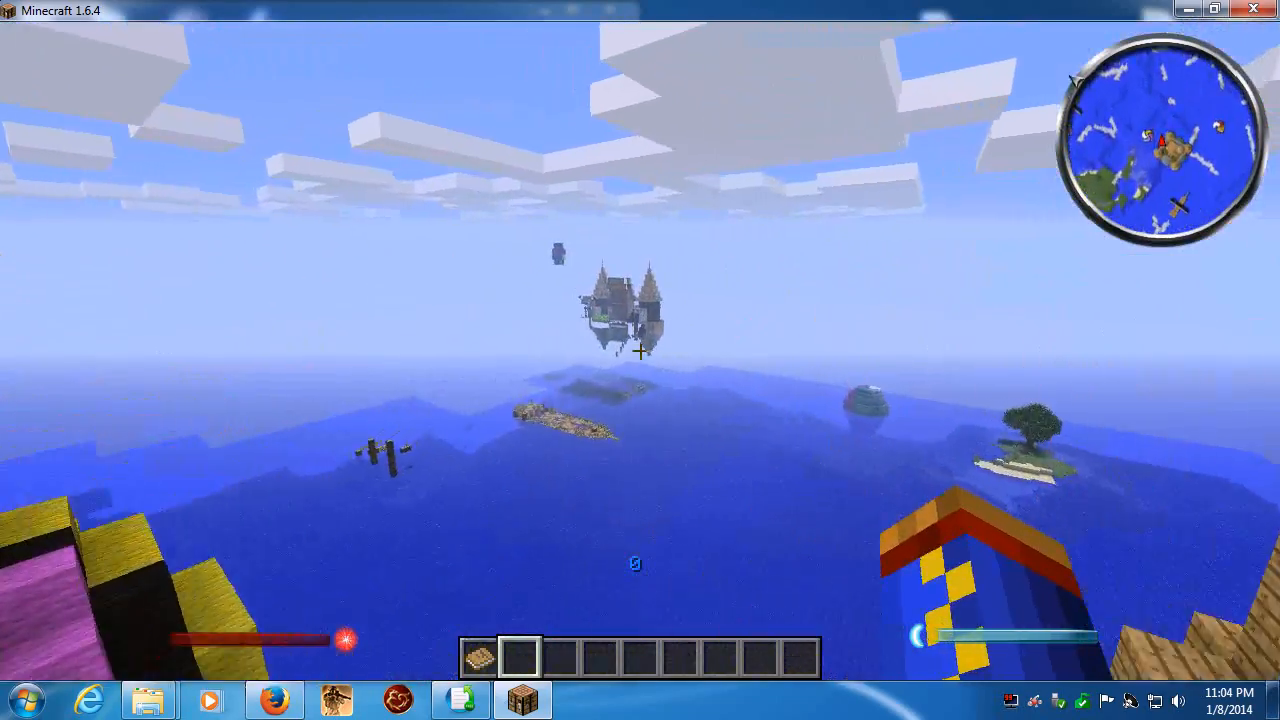
{"action": "key", "text": "w"}
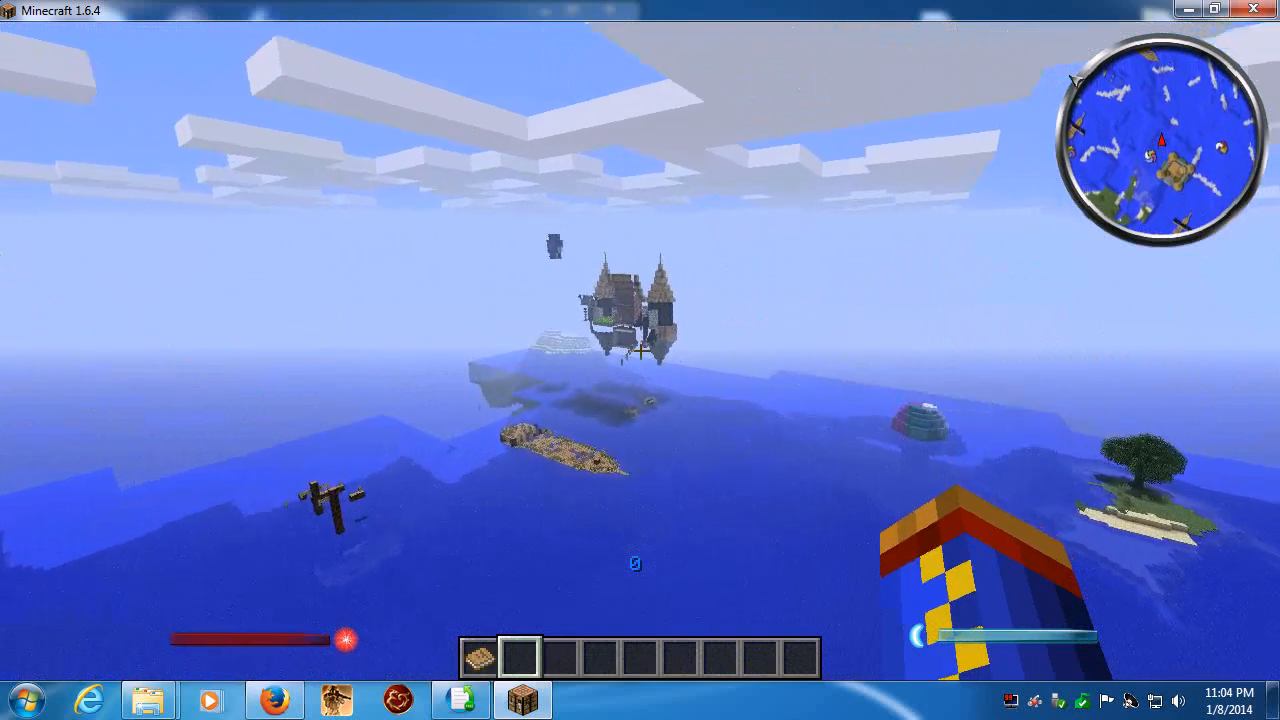
{"action": "key", "text": "w"}
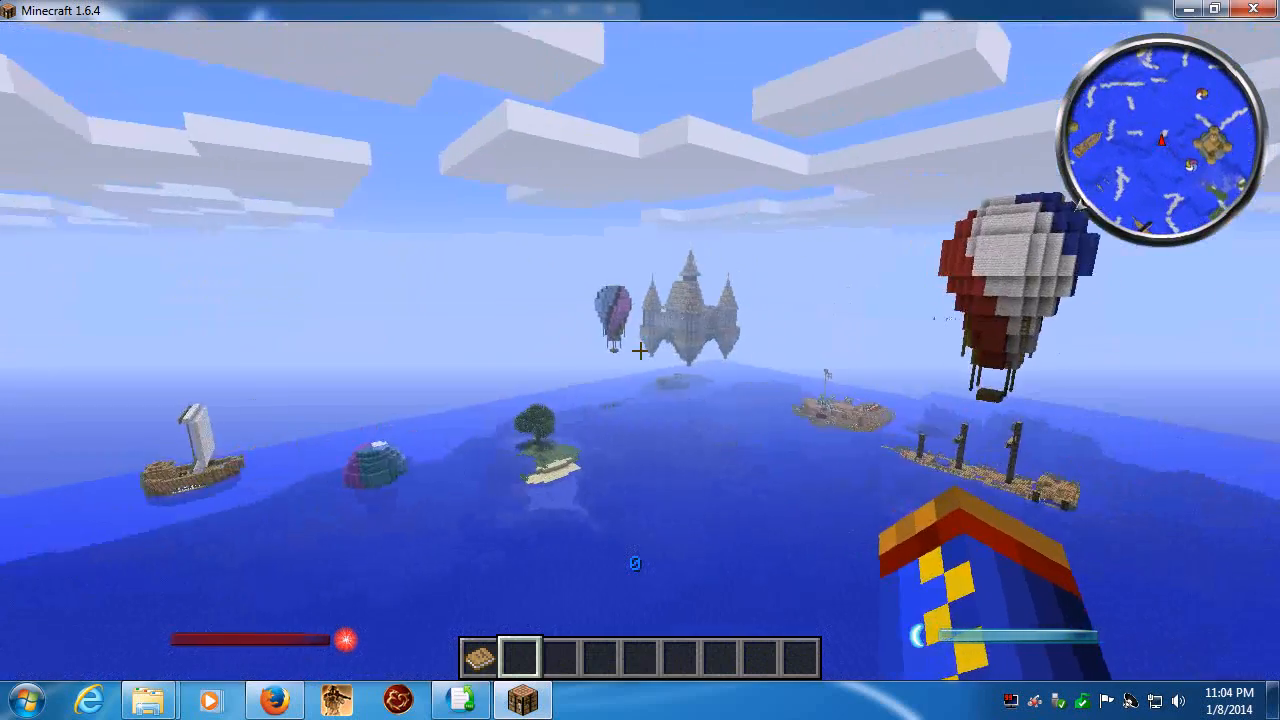
{"action": "key", "text": "w"}
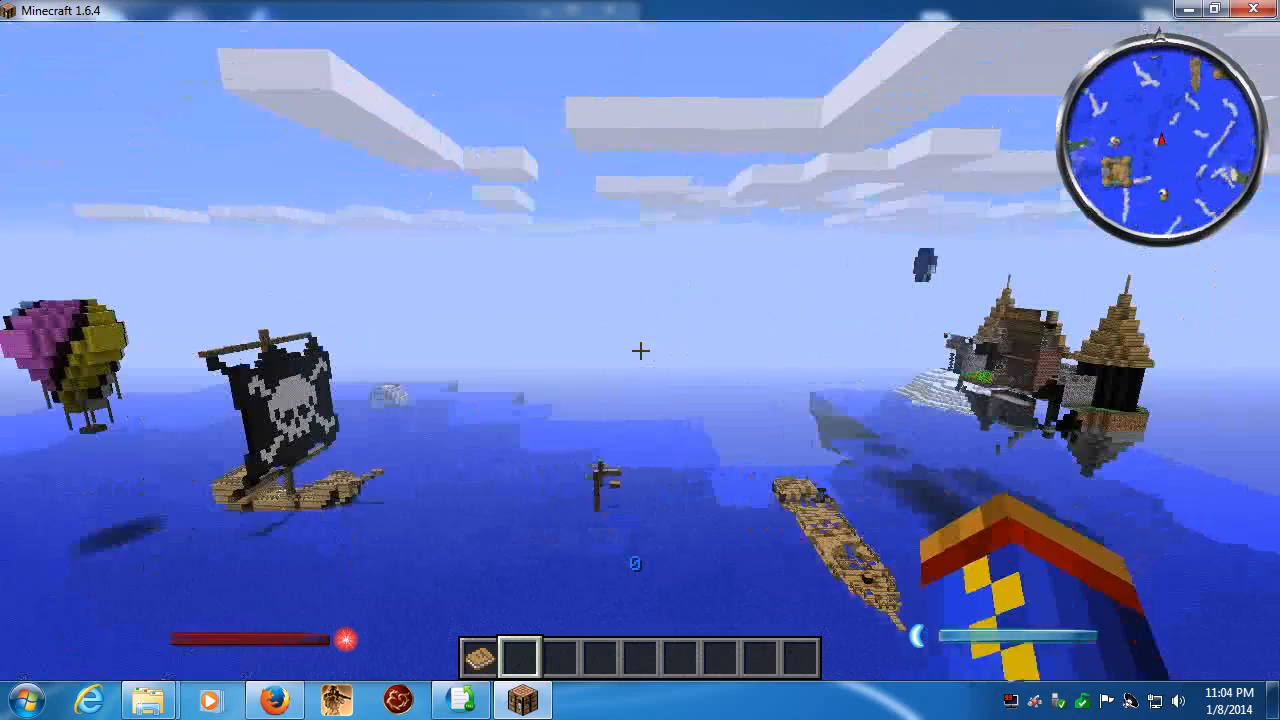
{"action": "key", "text": "w"}
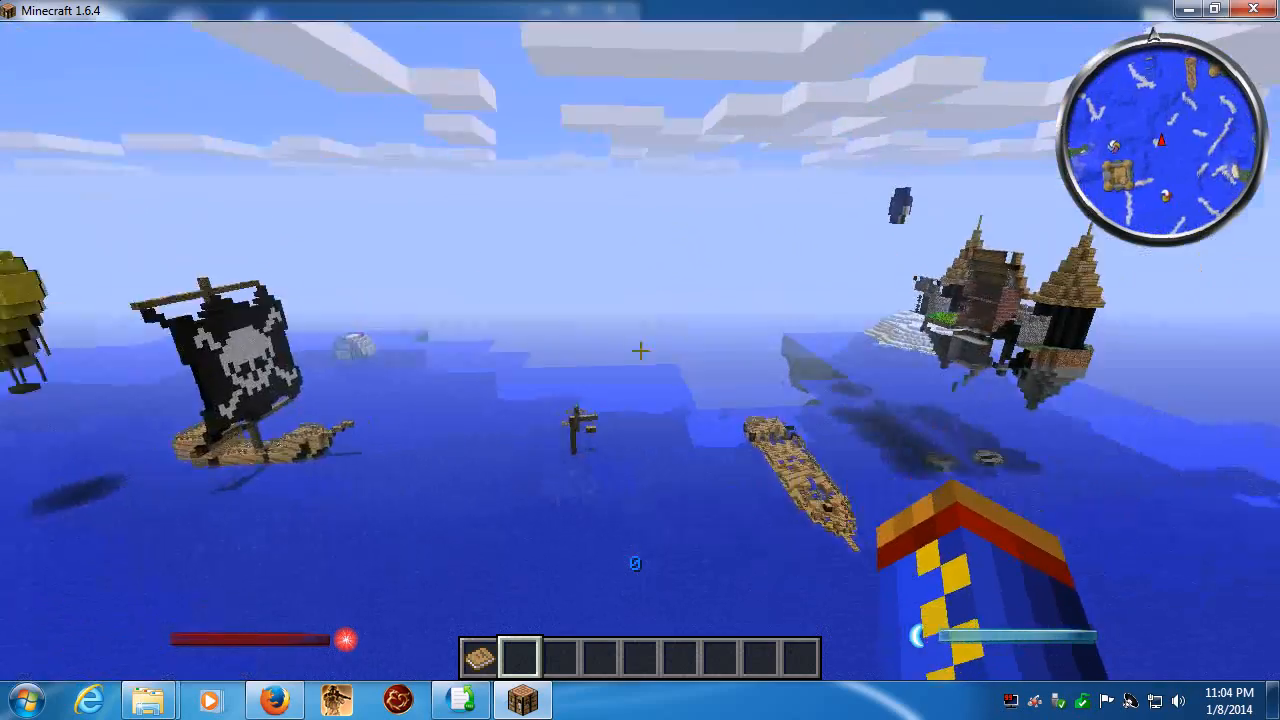
- Fly across the ocean past the grassy and stony islands and examine the floating castles, pirate ships and balloons beyond them
{"action": "key", "text": "w"}
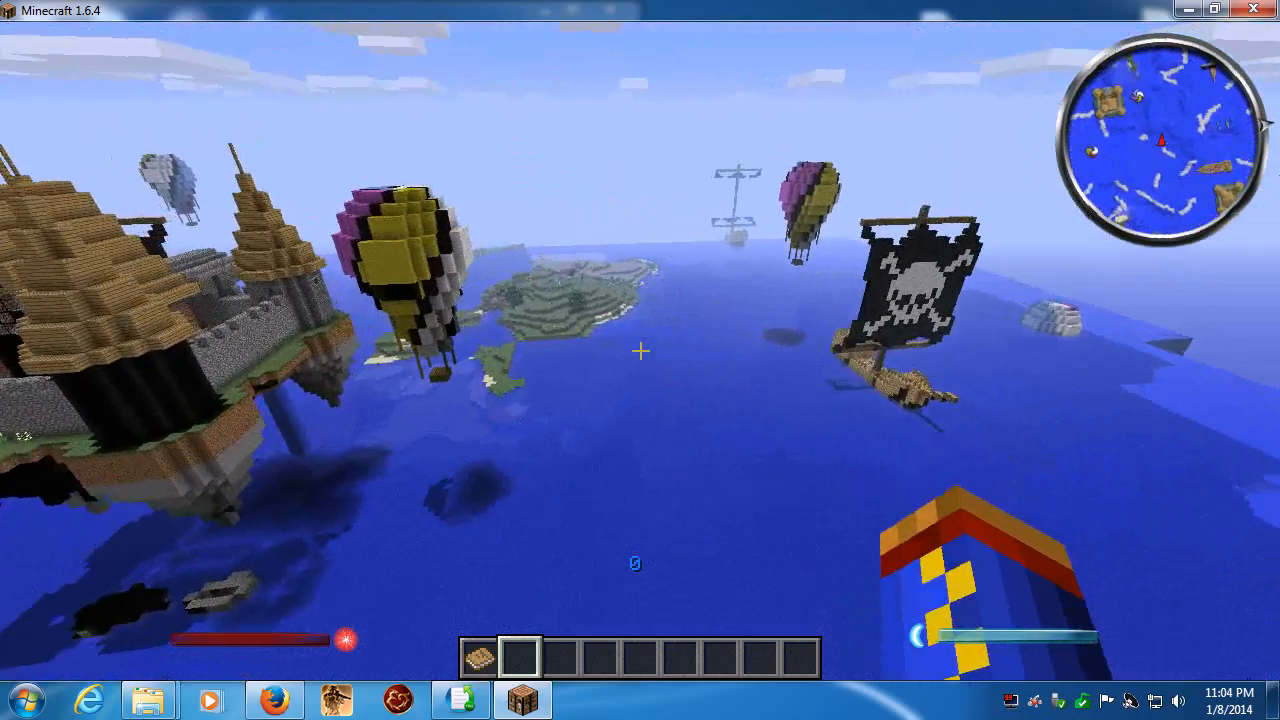
{"action": "key", "text": "w"}
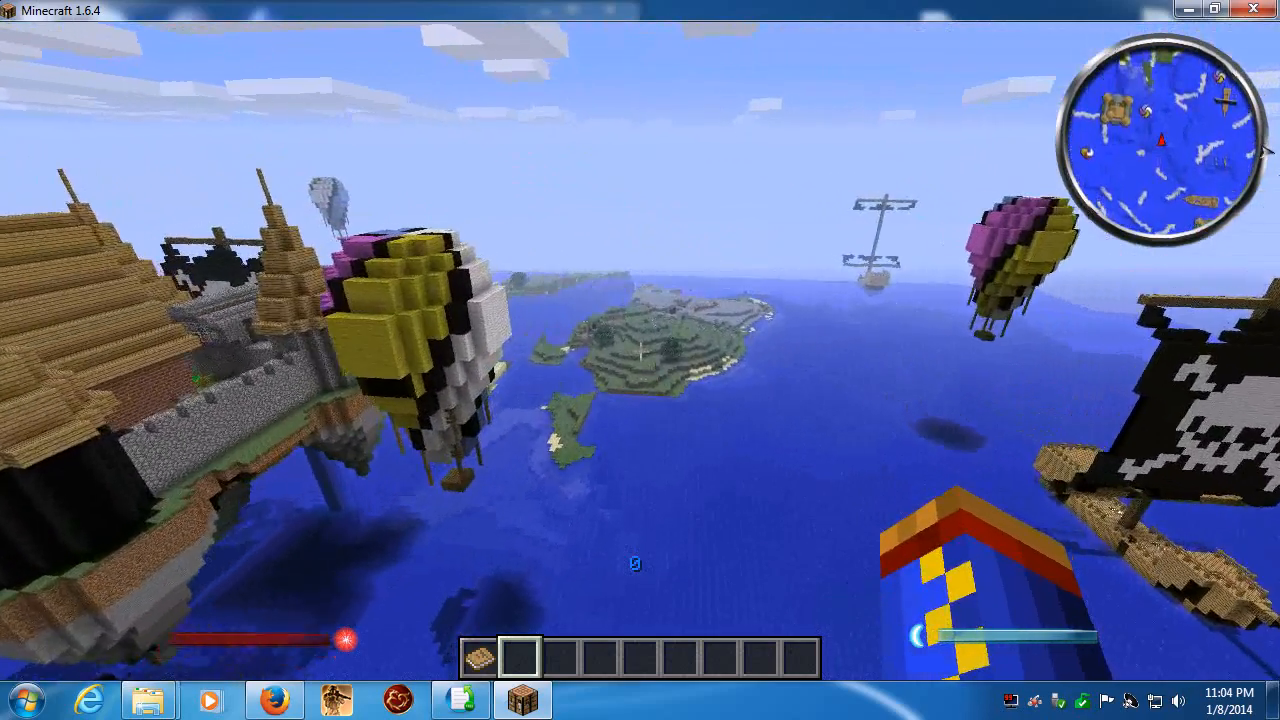
{"action": "key", "text": "w"}
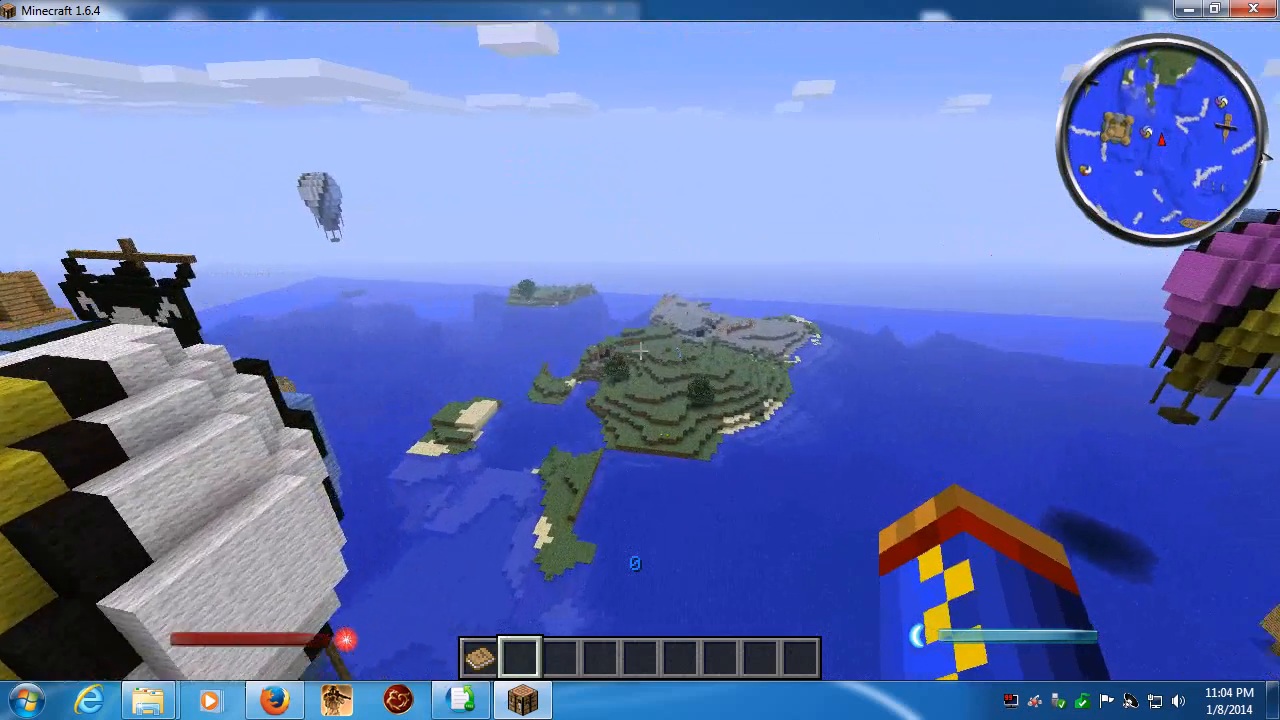
{"action": "key", "text": "w"}
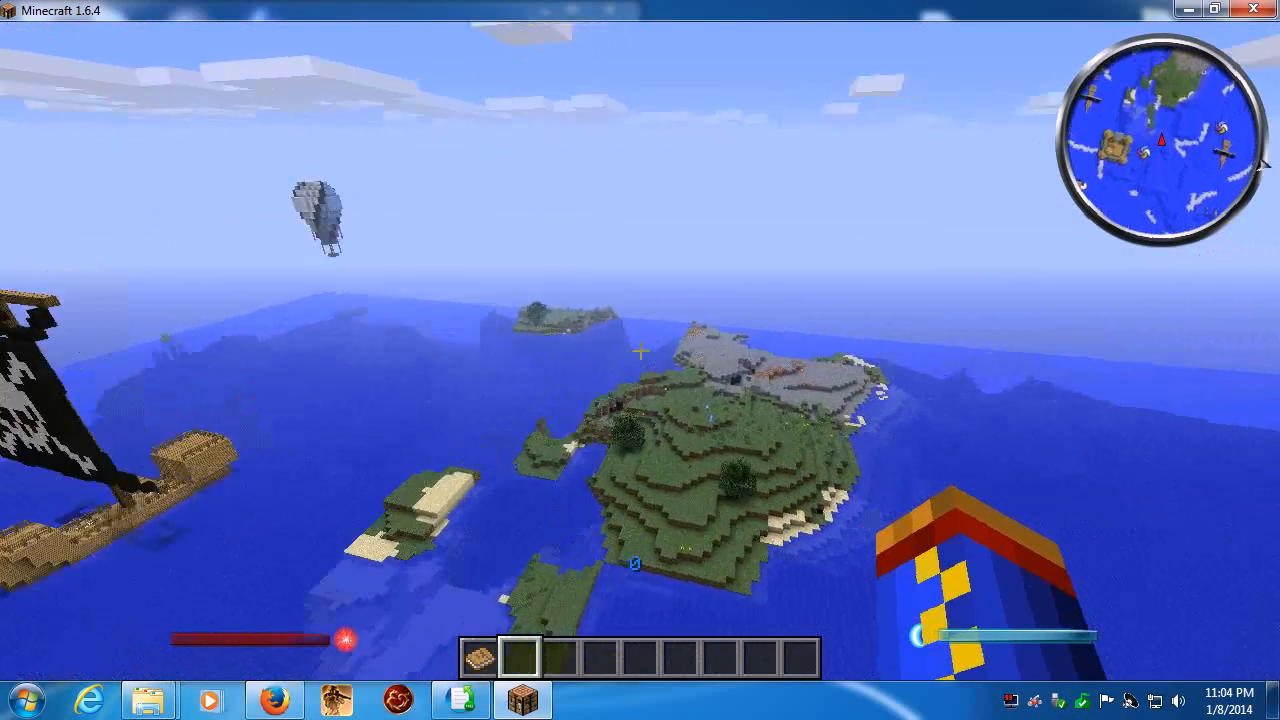
{"action": "key", "text": "w"}
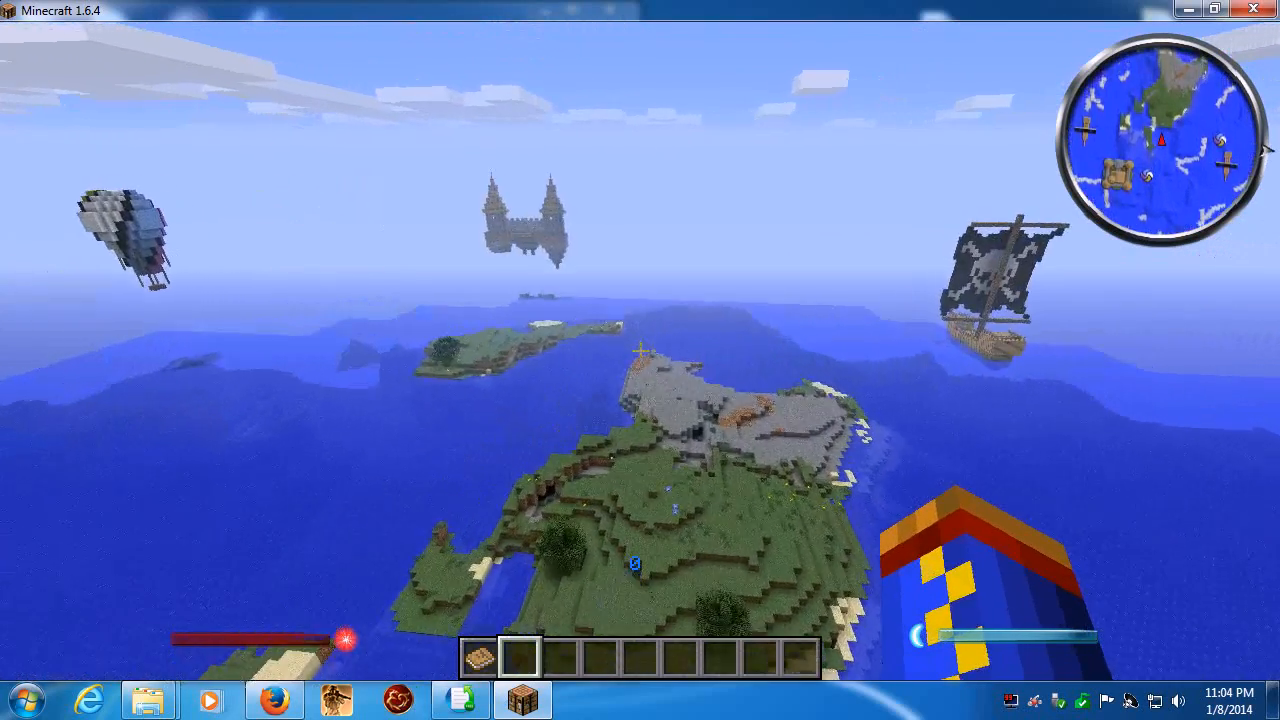
{"action": "key", "text": "w"}
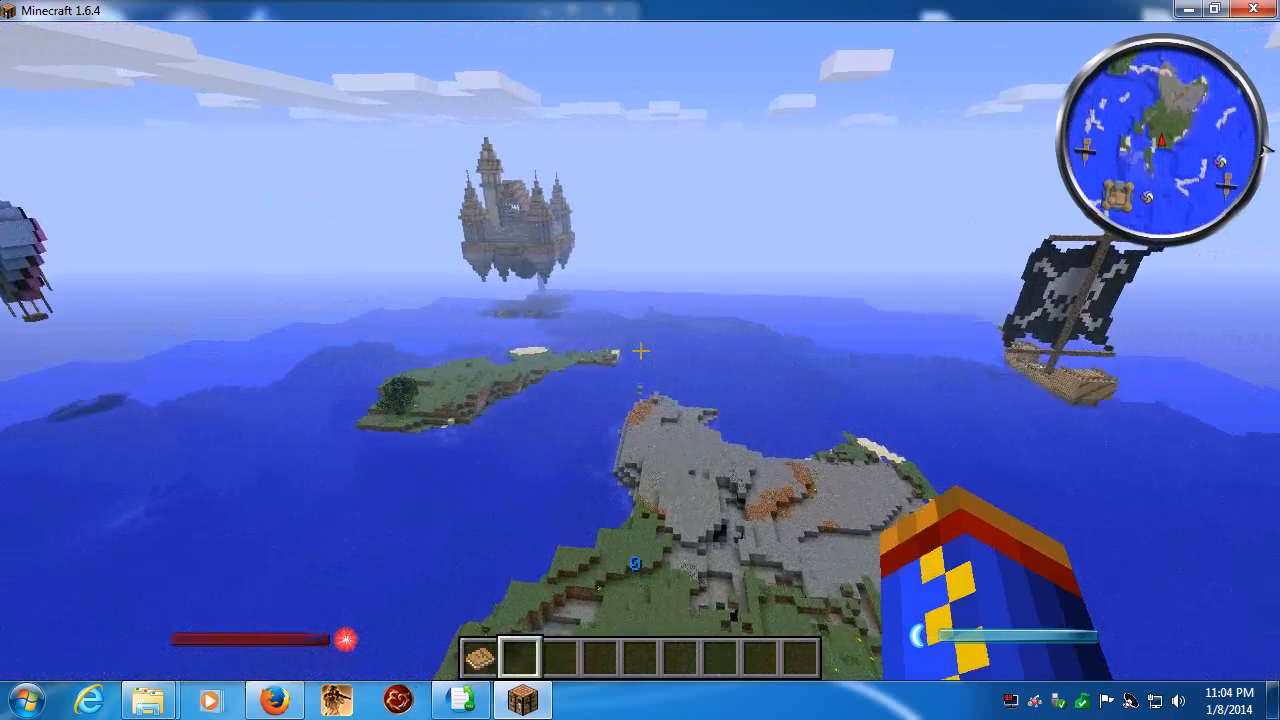
{"action": "key", "text": "w"}
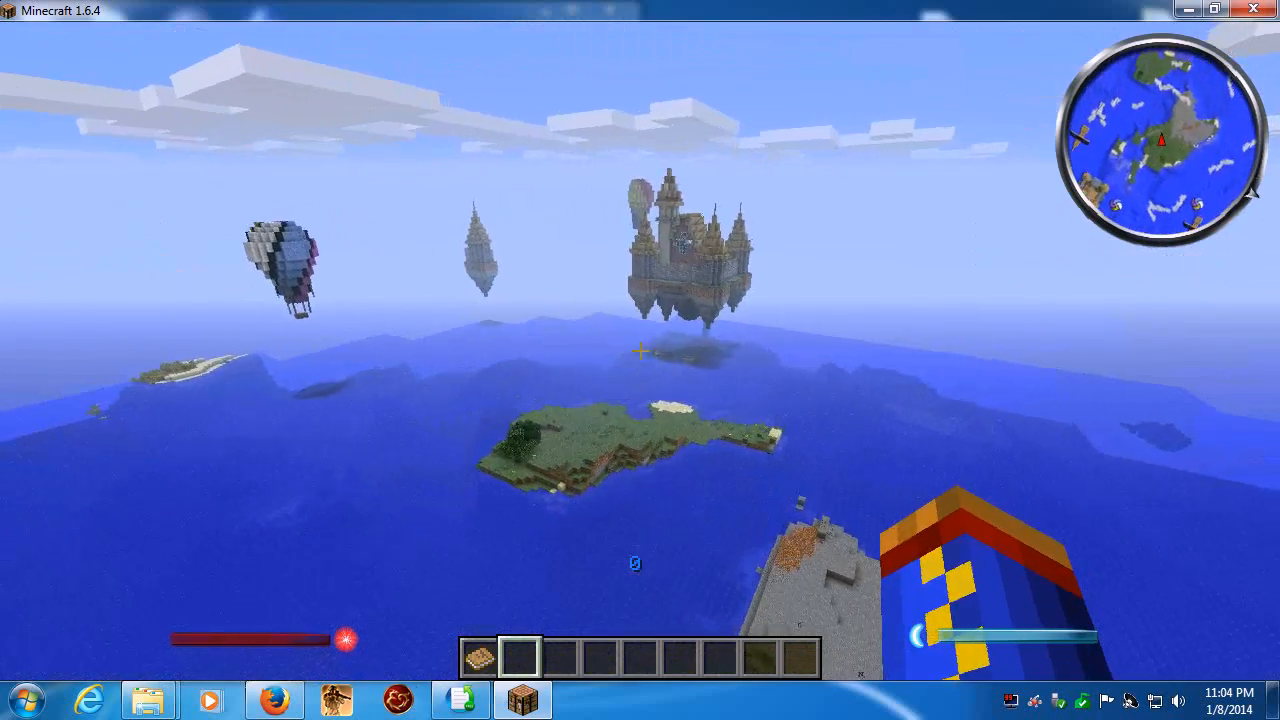
{"action": "key", "text": "w"}
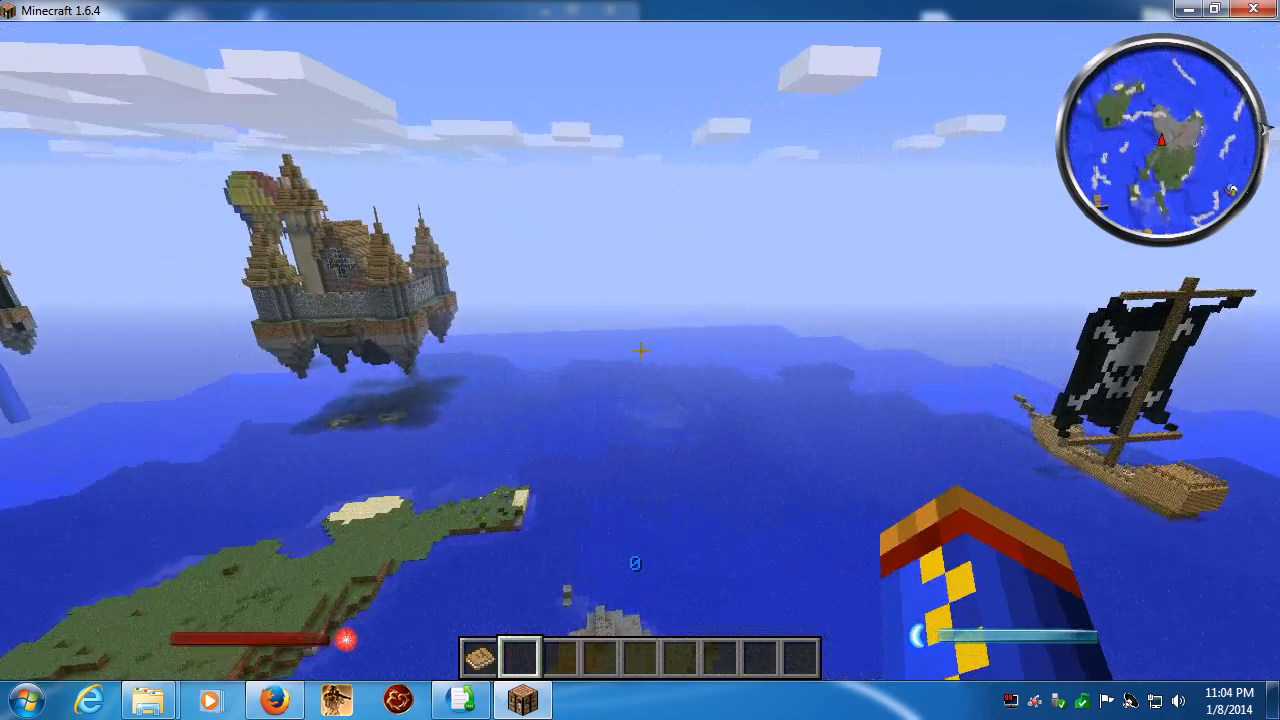
{"action": "key", "text": "w"}
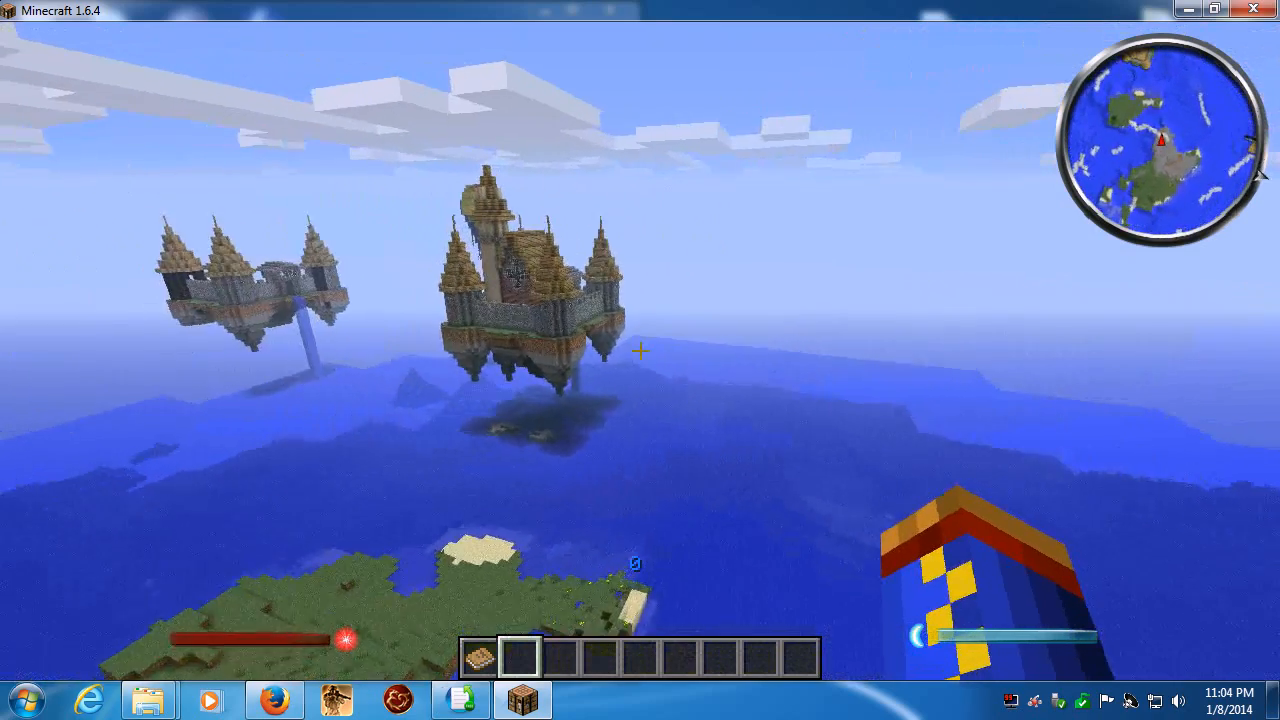
{"action": "key", "text": "w"}
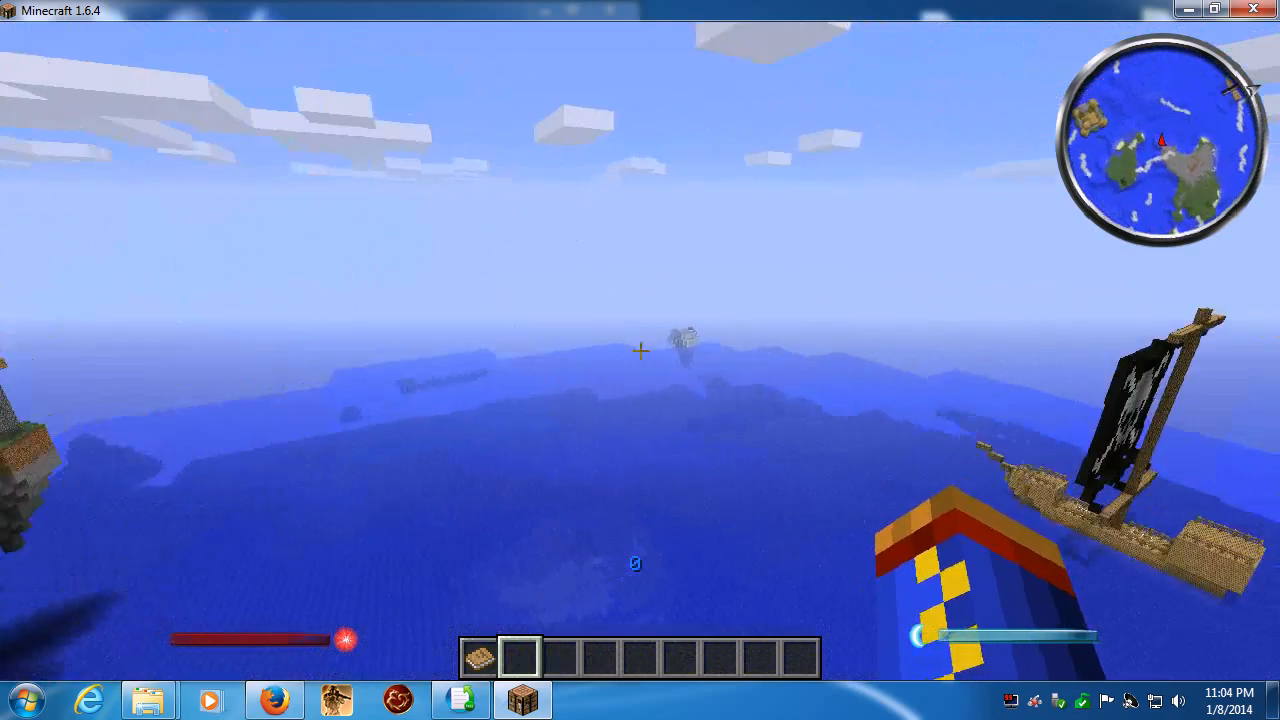
{"action": "key", "text": "w"}
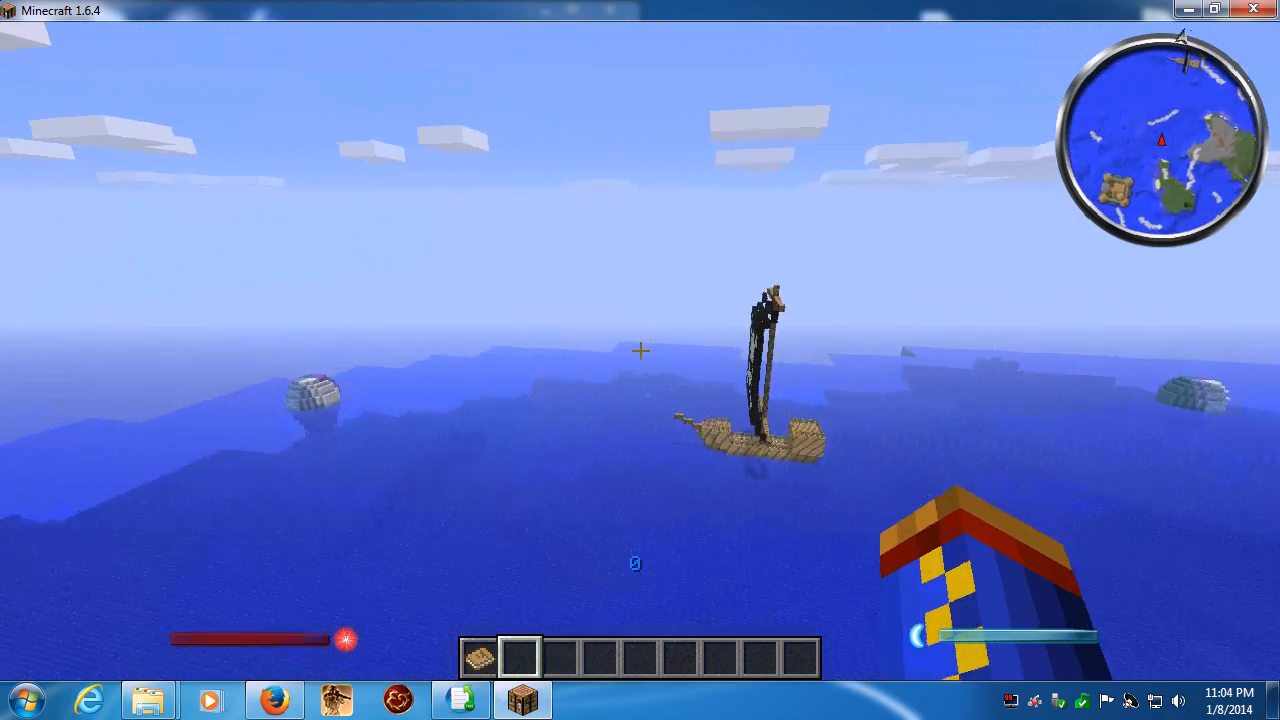
{"action": "key", "text": "w"}
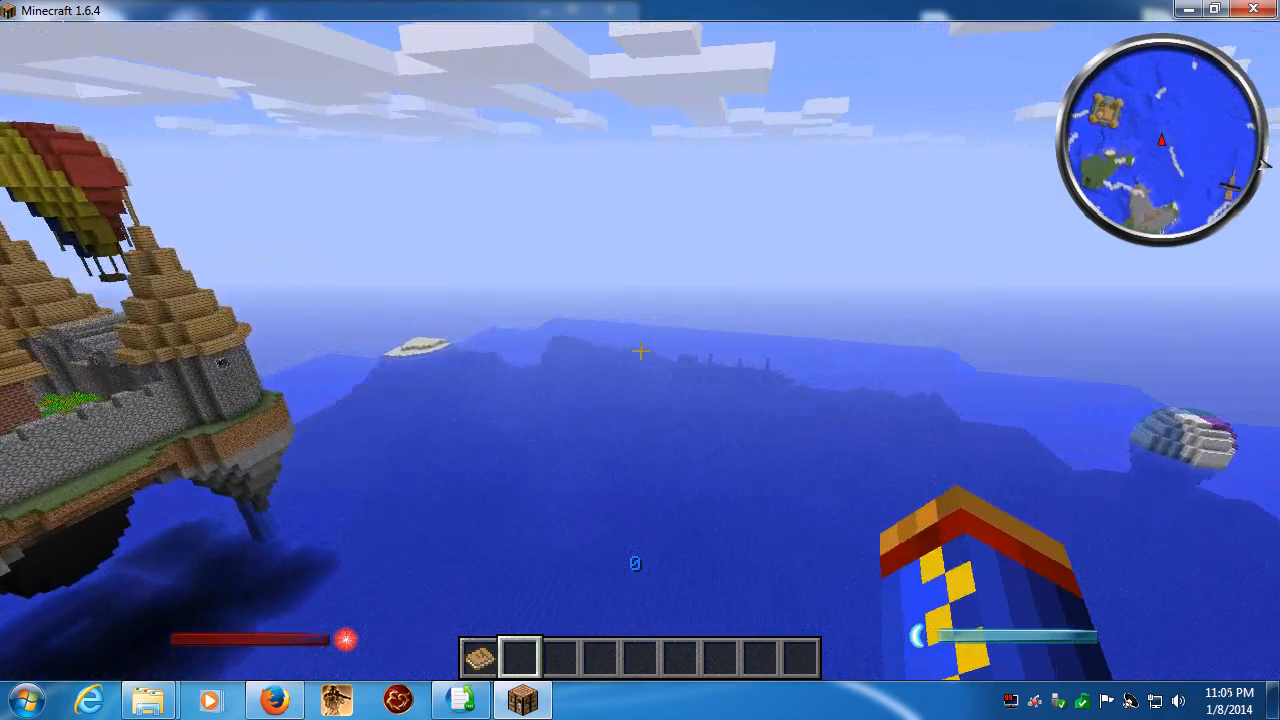
{"action": "key", "text": "w"}
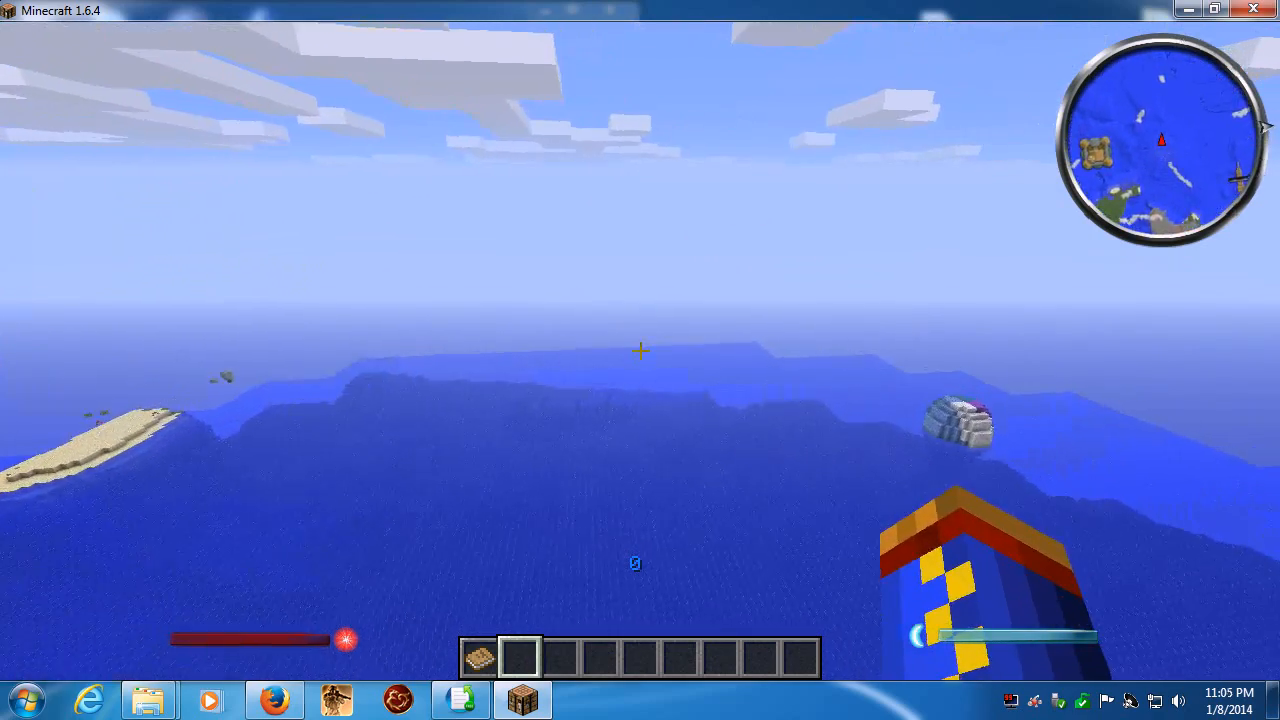
{"action": "key", "text": "w"}
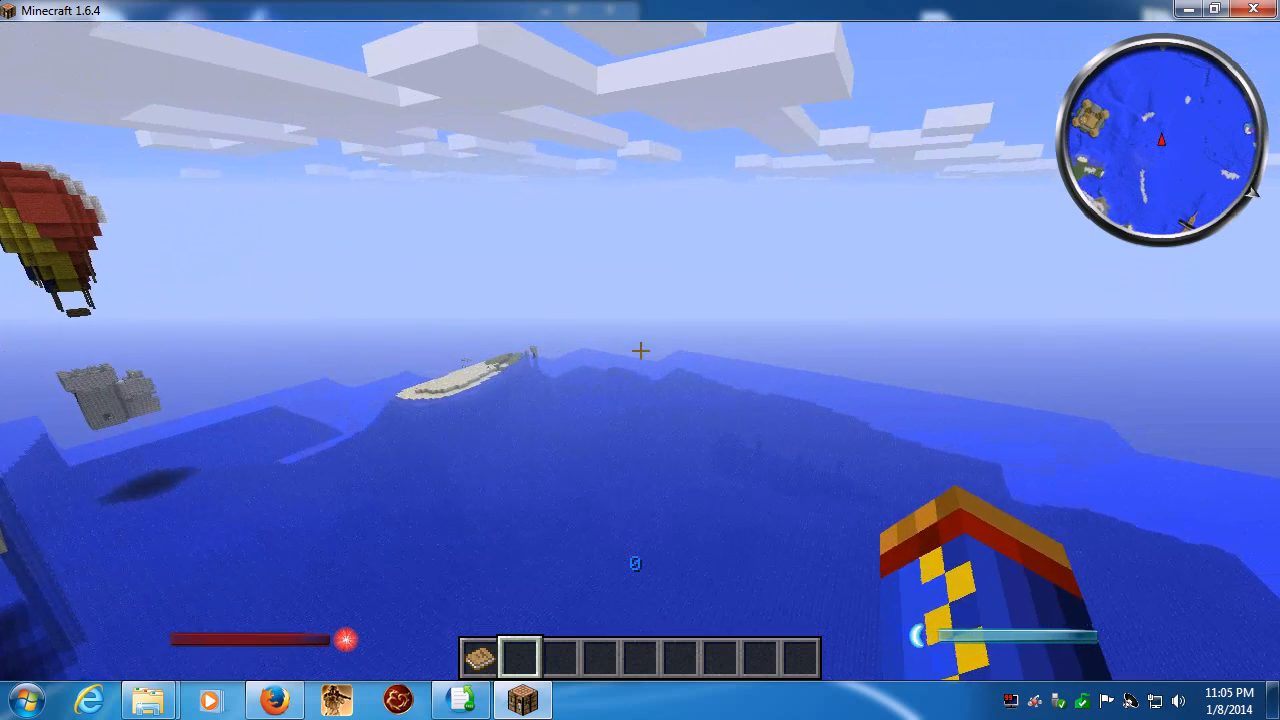
{"action": "key", "text": "e"}
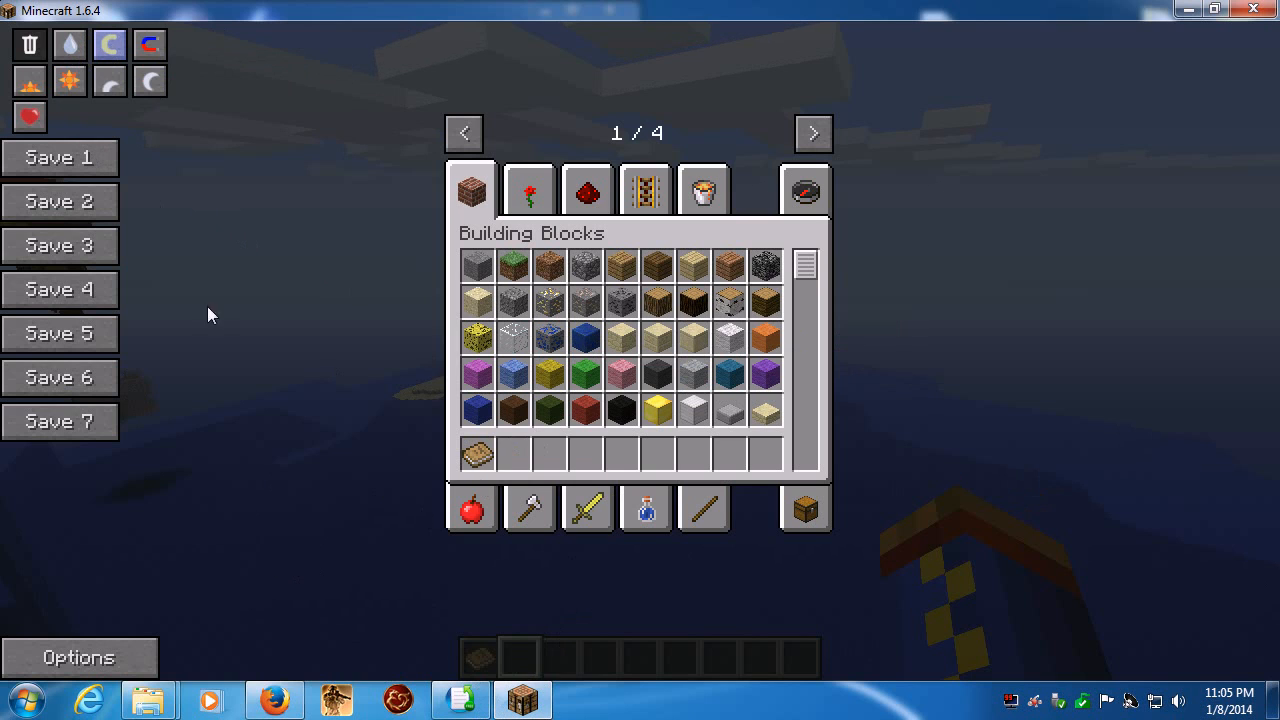
{"action": "left_click", "coordinate": [108, 44]}
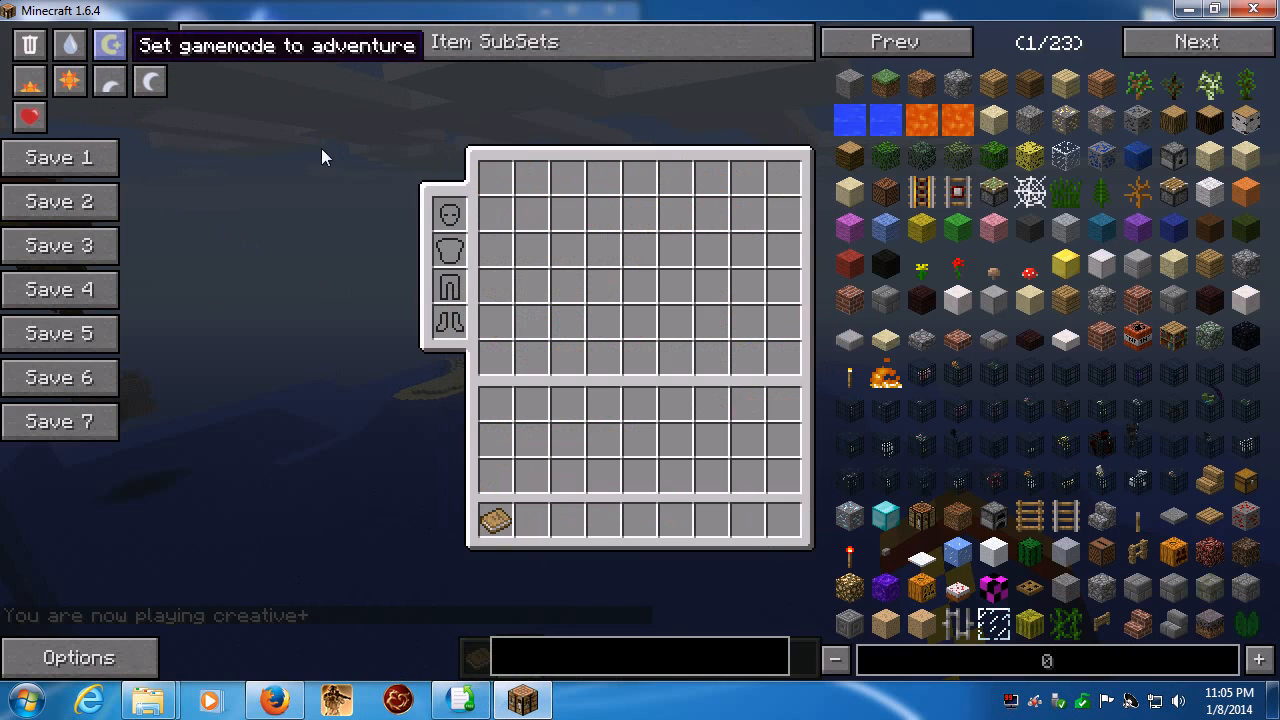
{"action": "left_click", "coordinate": [593, 657]}
{"action": "type", "text": "@rail"}
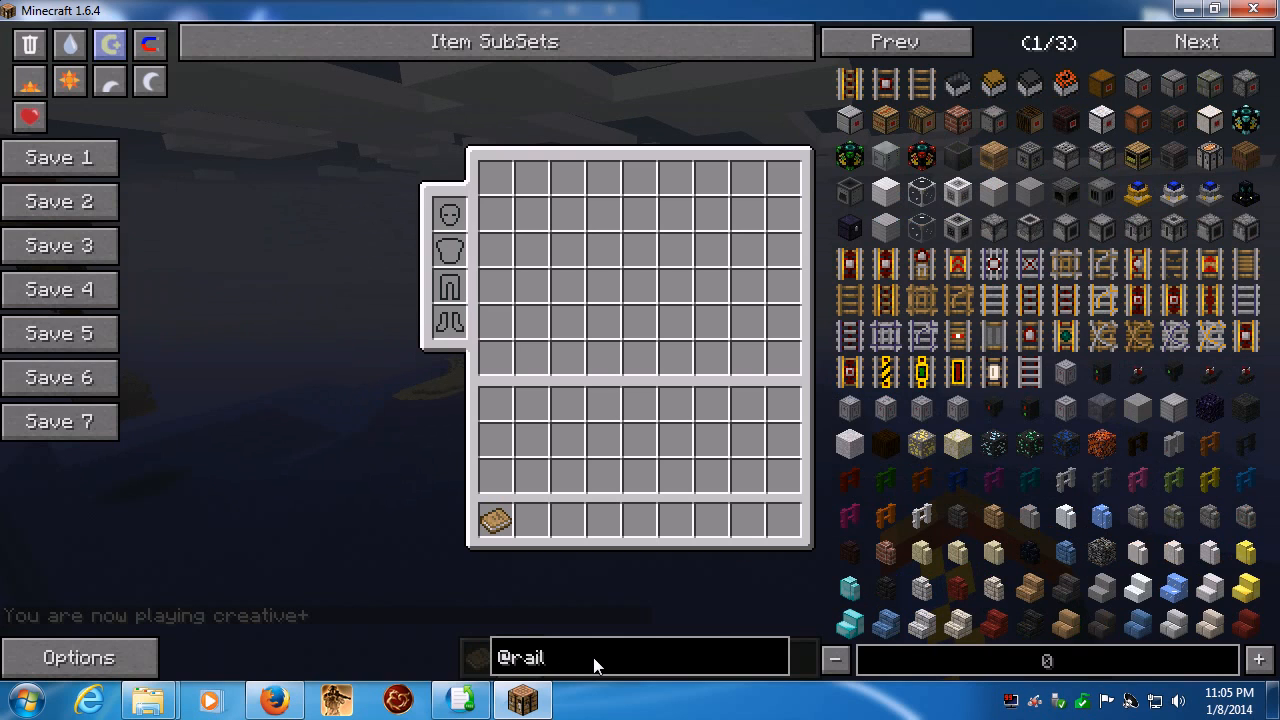
{"action": "type", "text": "cr"}
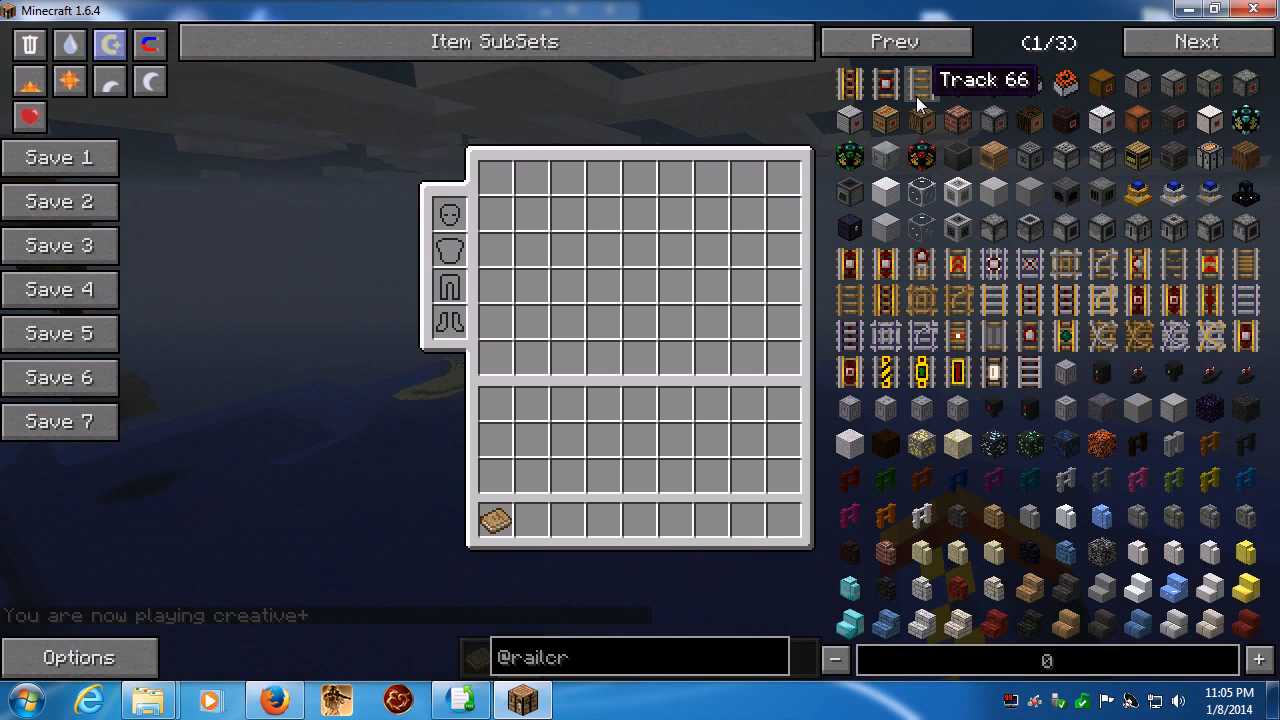
{"action": "key", "text": "Escape"}
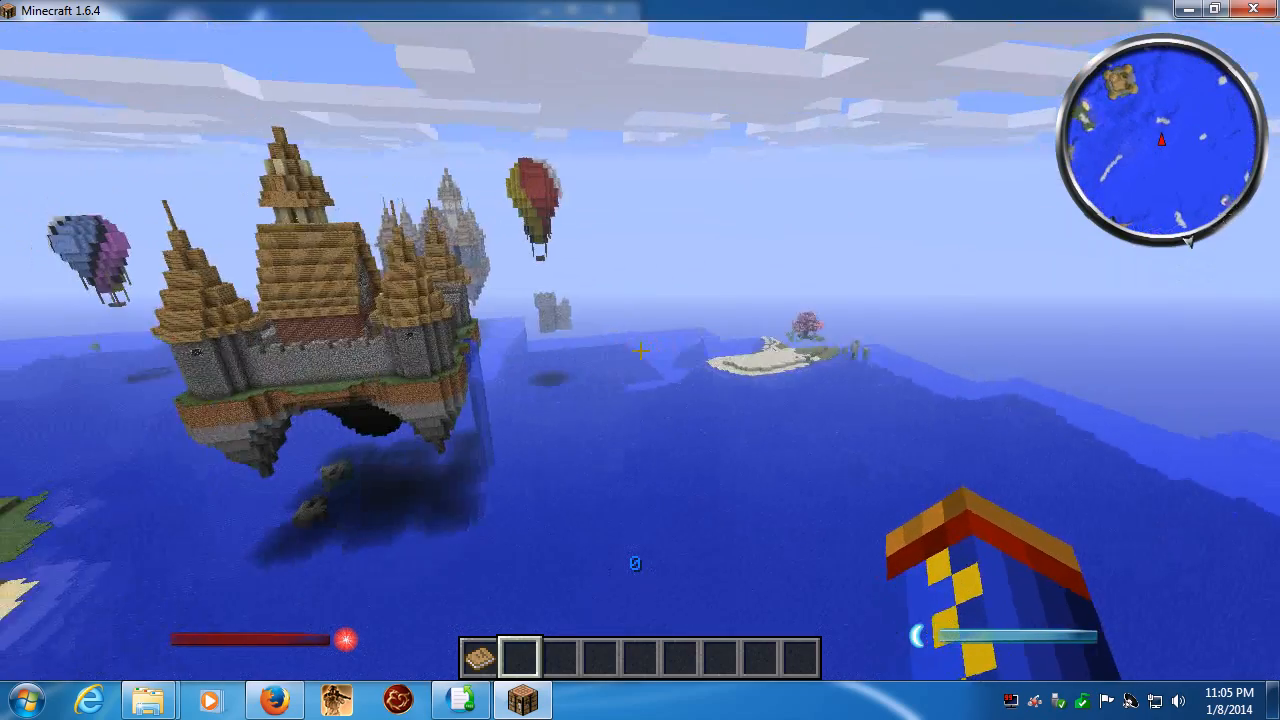
- Fly past the red balloon and the stone fort by the sandy shore and examine the surrounding floating castles and islands
{"action": "key", "text": "w"}
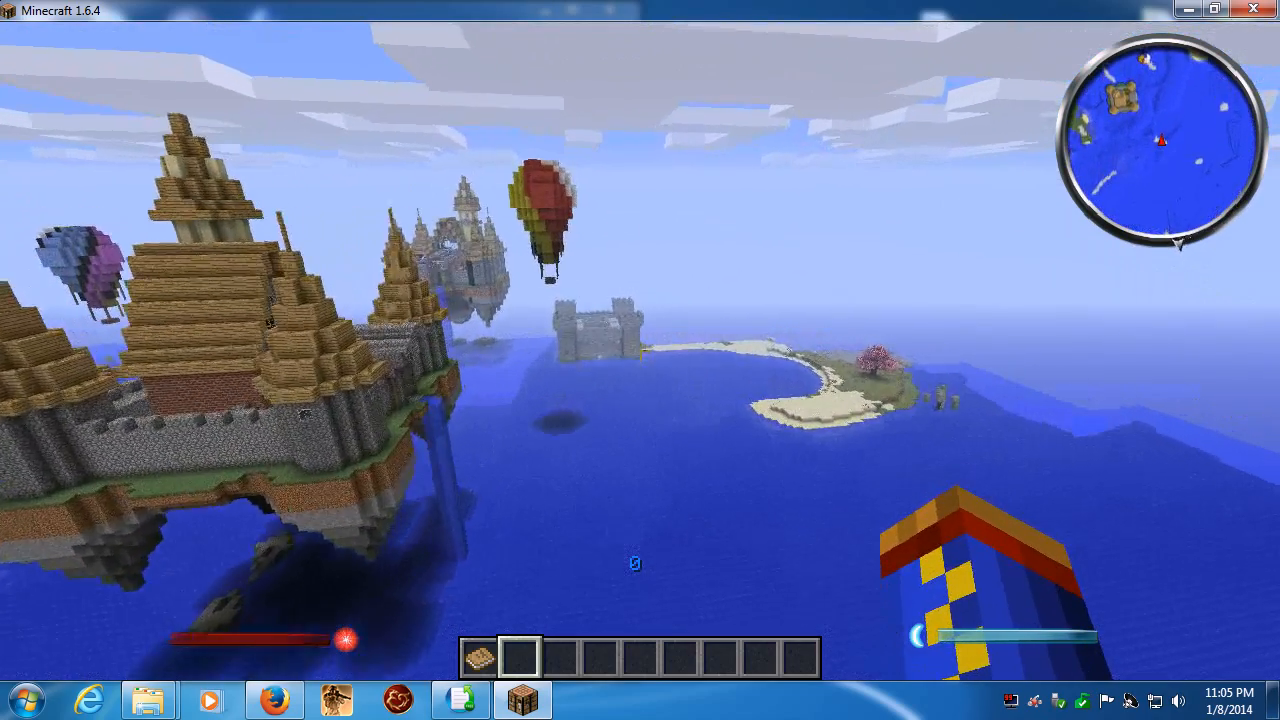
{"action": "key", "text": "w"}
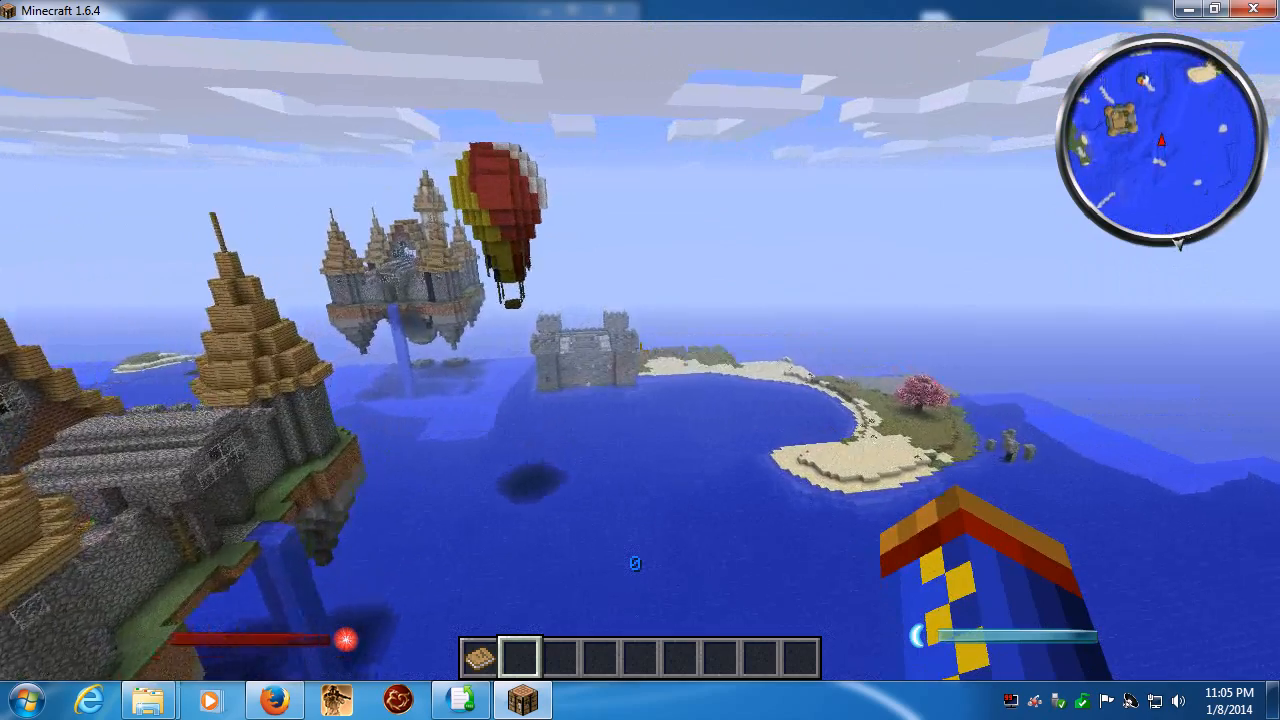
{"action": "key", "text": "w"}
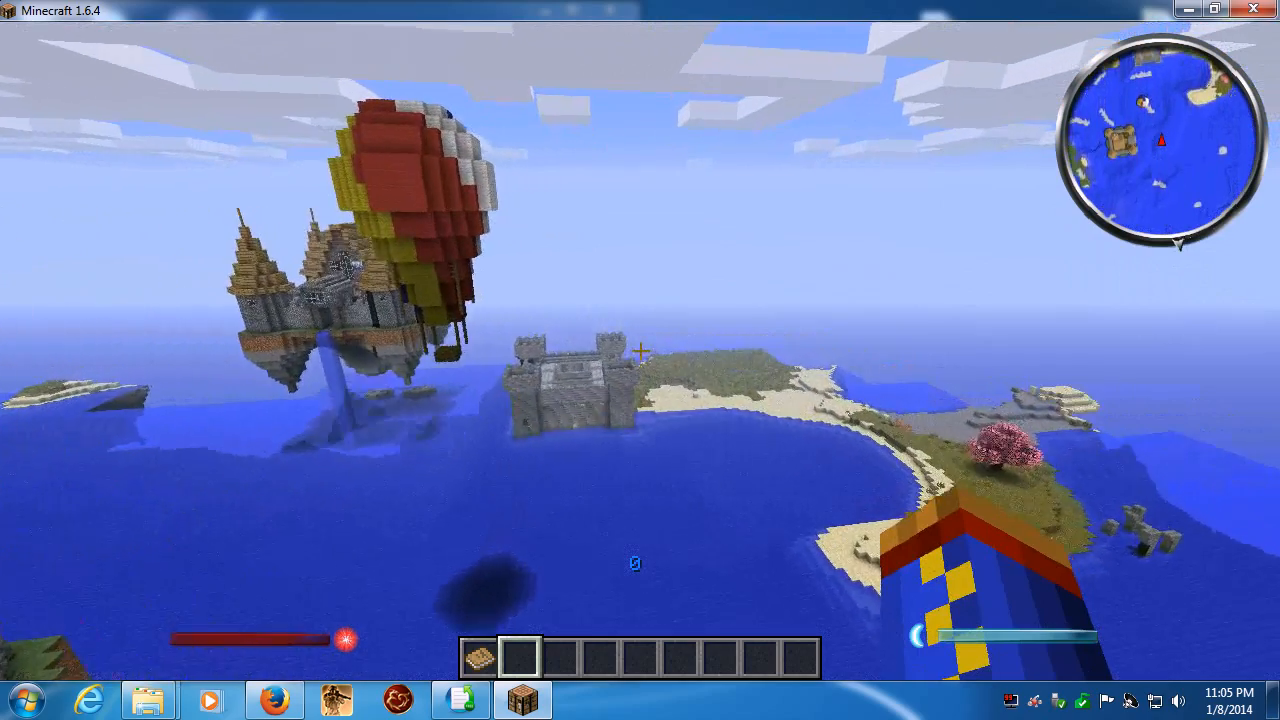
{"action": "key", "text": "w"}
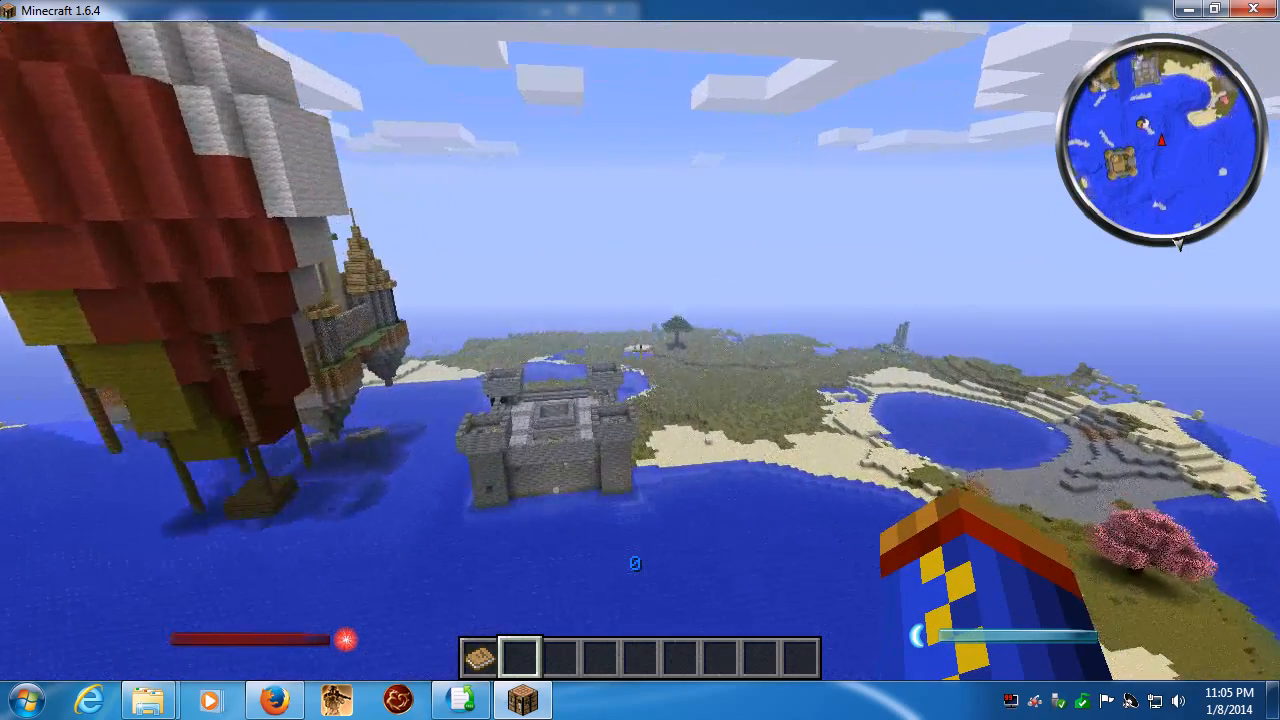
{"action": "key", "text": "w"}
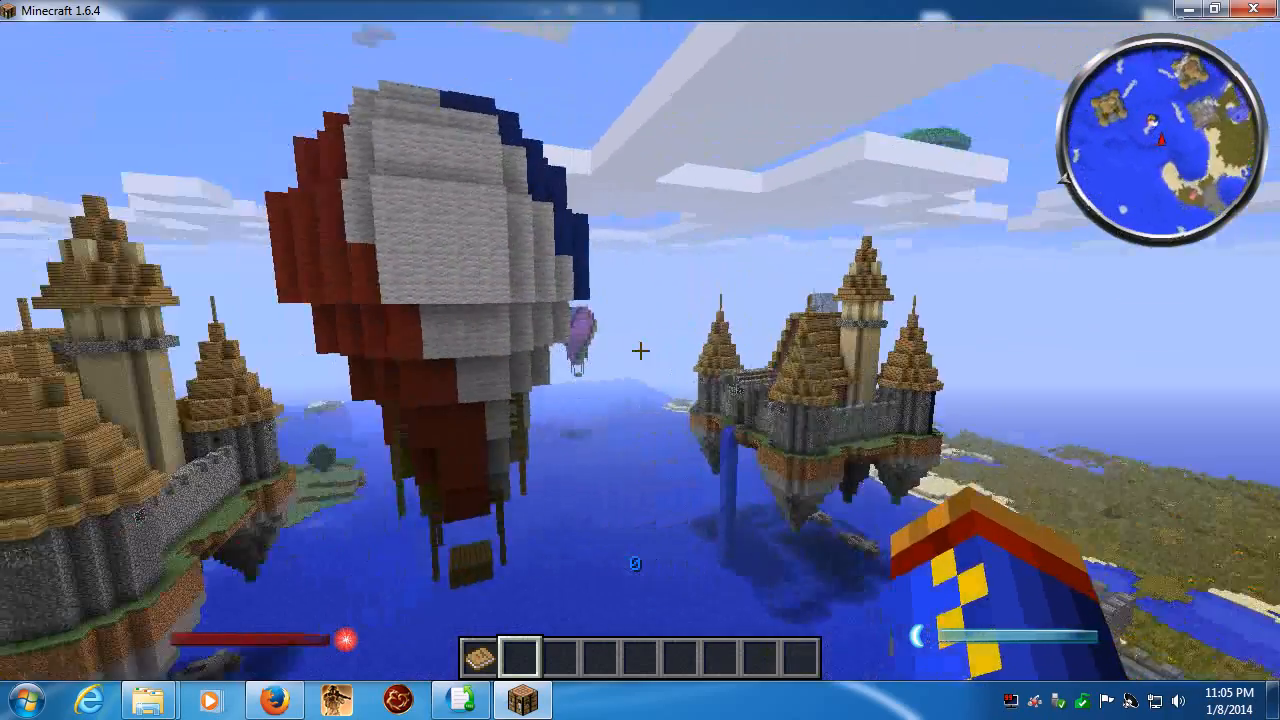
{"action": "key", "text": "s"}
{"action": "key", "text": "w"}
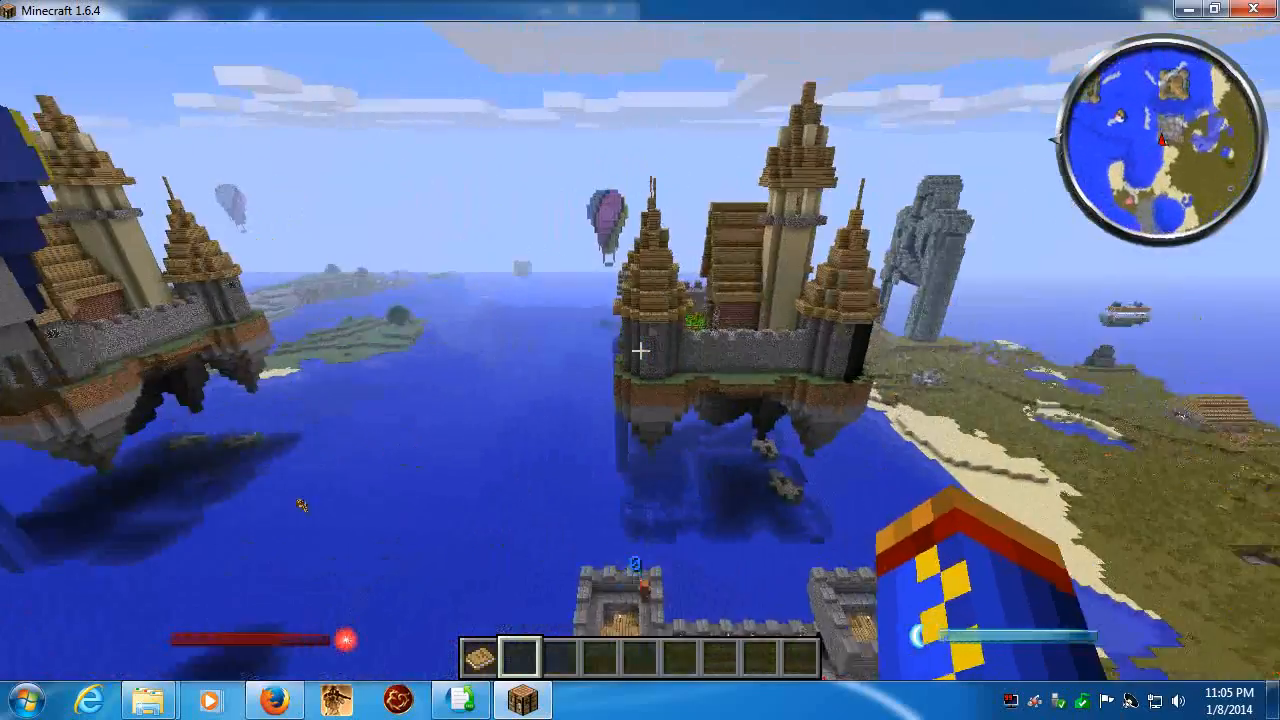
{"action": "key", "text": "w"}
{"action": "key", "text": "w"}
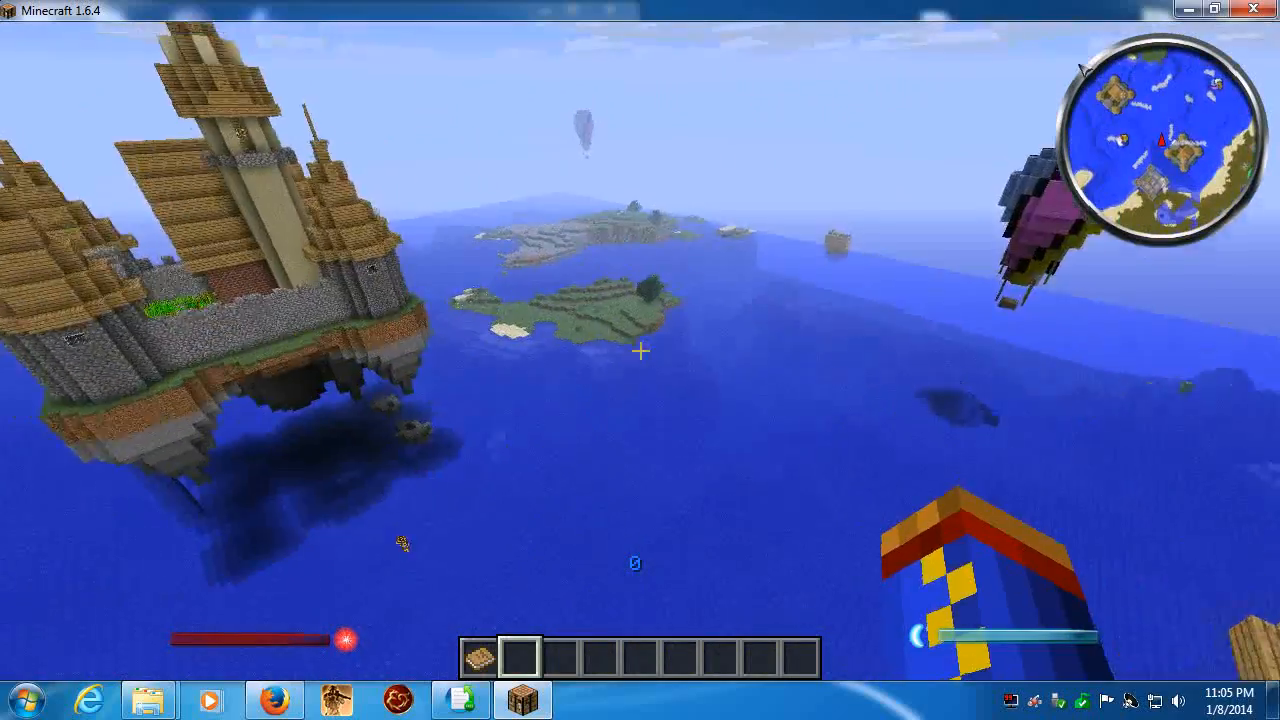
{"action": "key", "text": "w"}
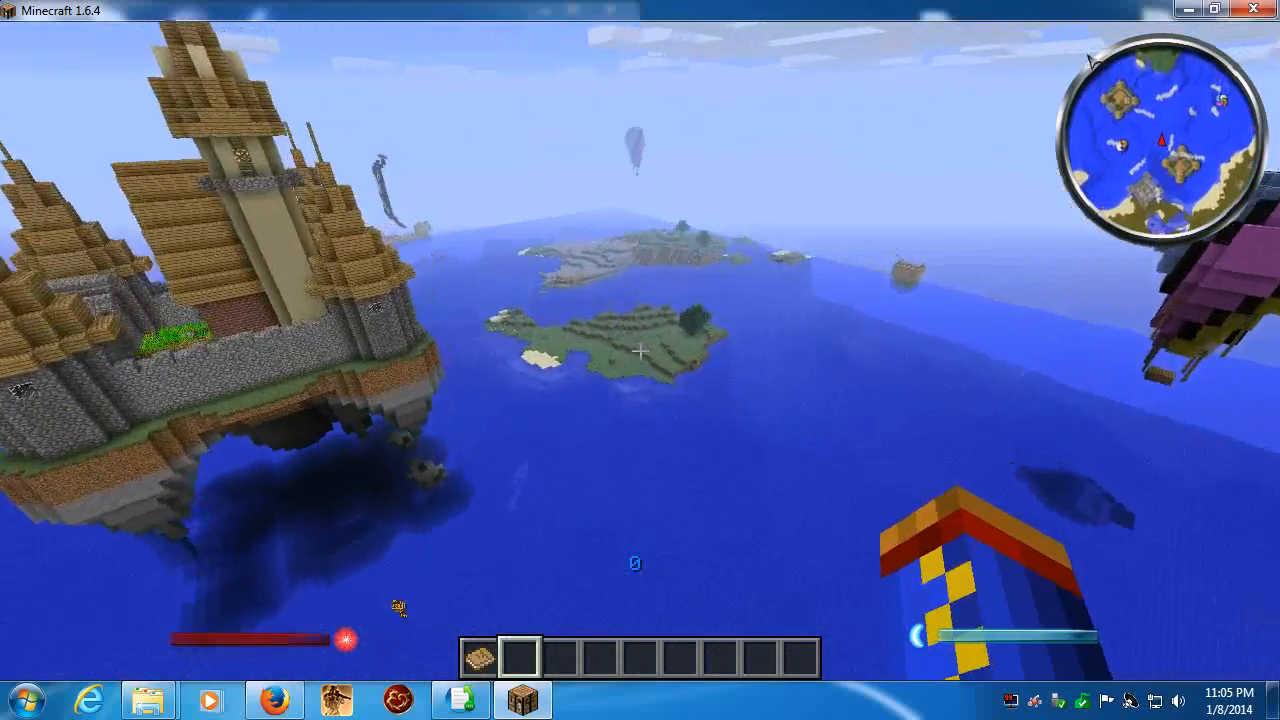
{"action": "key", "text": "w"}
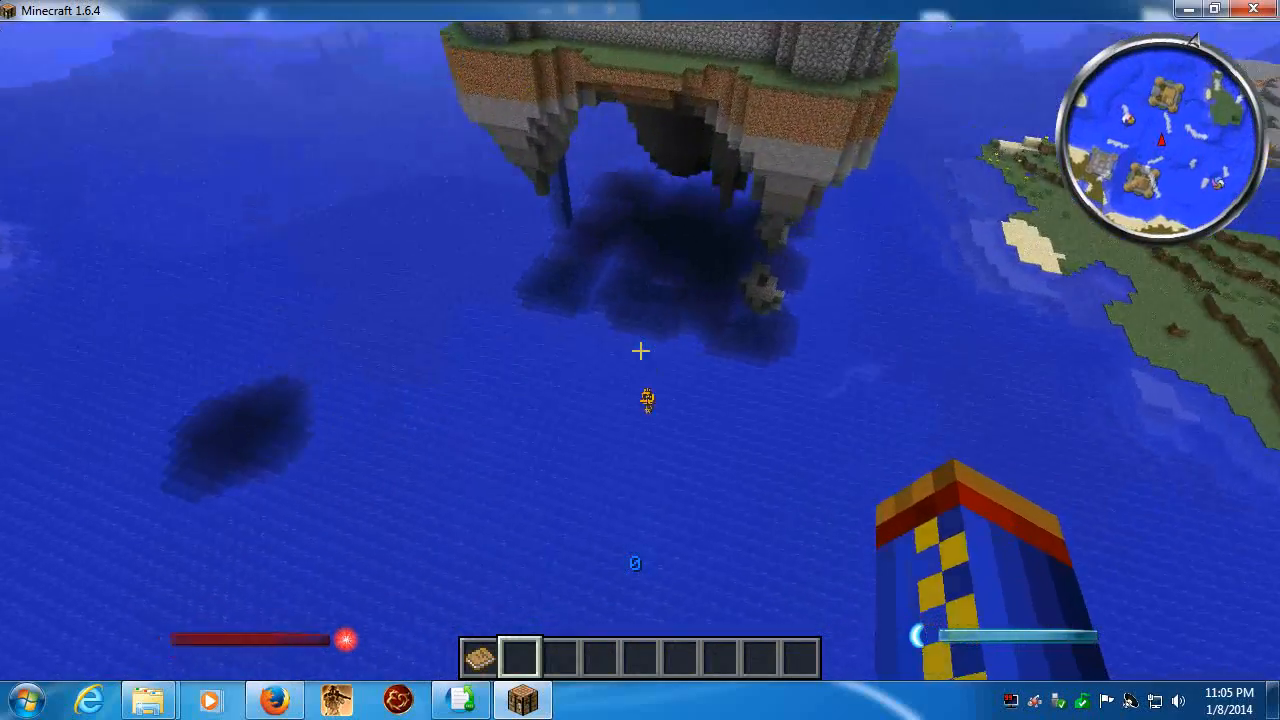
- Descend to the ocean beside the floating castle and dive underwater to a squid
{"action": "key", "text": "w"}
{"action": "key", "text": "shift"}
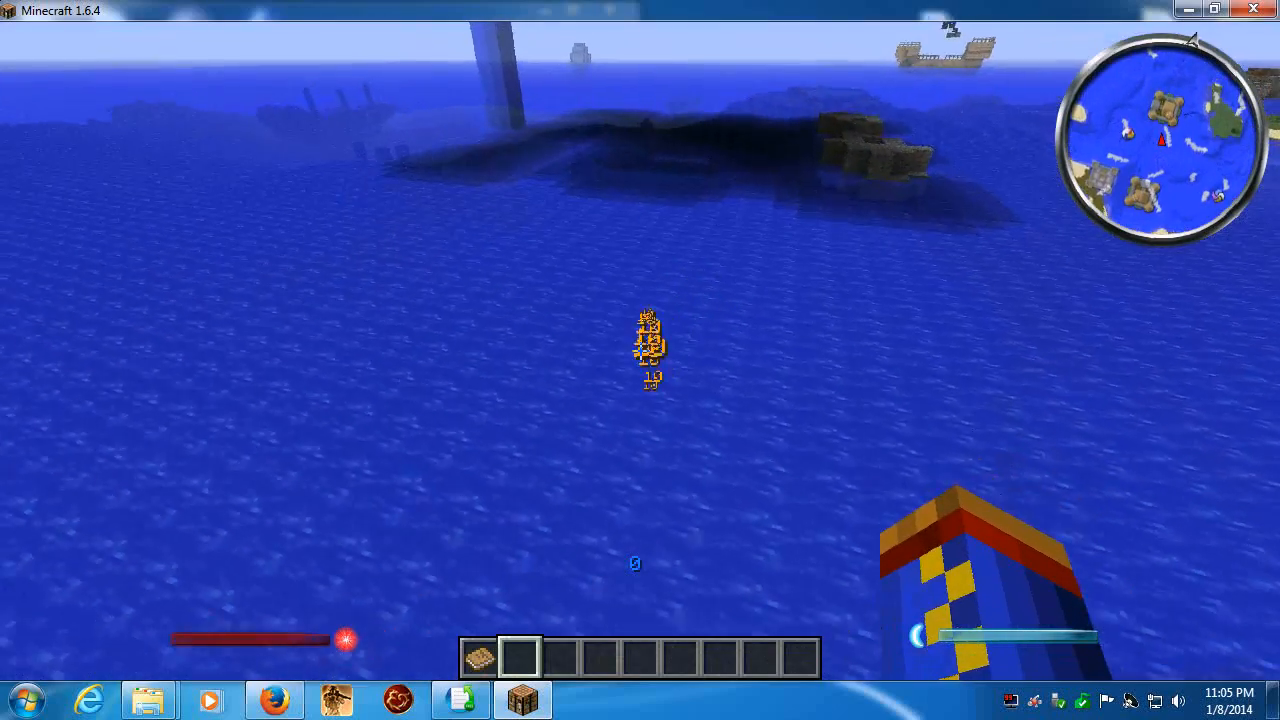
{"action": "key", "text": "w"}
{"action": "key", "text": "shift"}
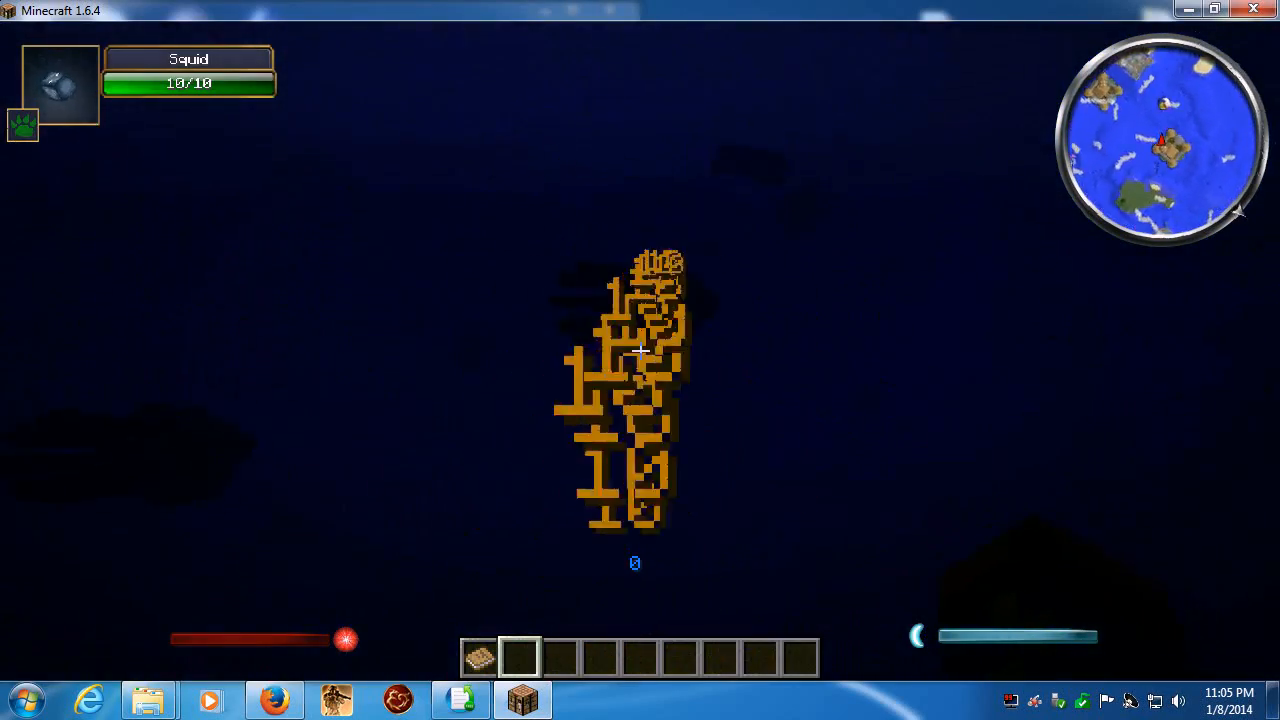
- Kill the squid with repeated bare-hand attacks, collect its ink sac and rise back to the ocean surface
{"action": "left_click", "coordinate": [640, 351]}
{"action": "left_click", "coordinate": [640, 351]}
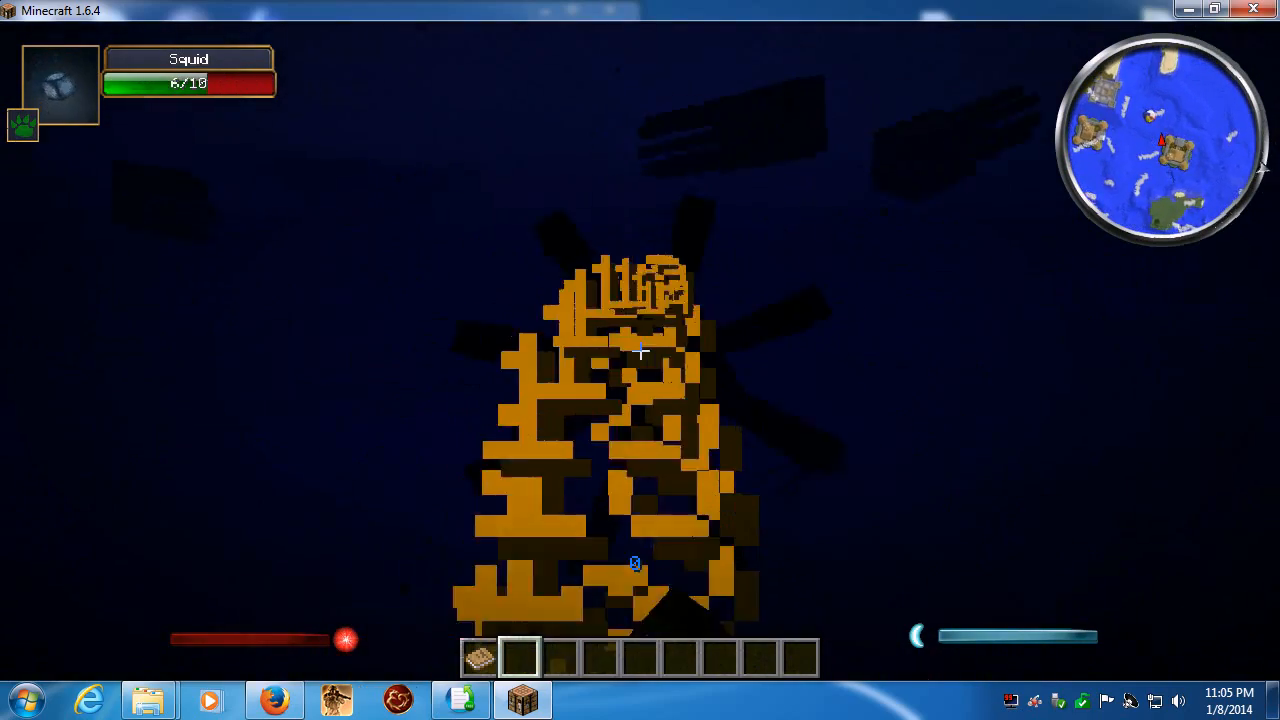
{"action": "left_click", "coordinate": [640, 351]}
{"action": "left_click", "coordinate": [640, 351]}
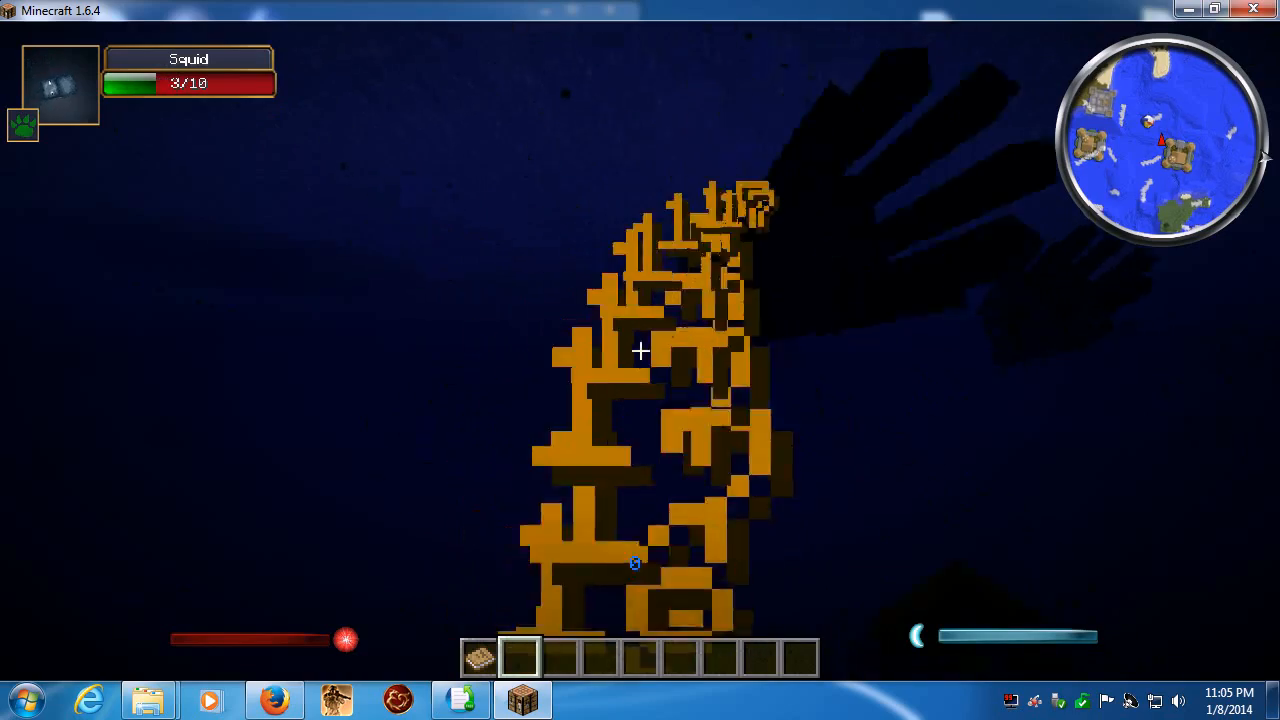
{"action": "left_click", "coordinate": [640, 351]}
{"action": "left_click", "coordinate": [640, 351]}
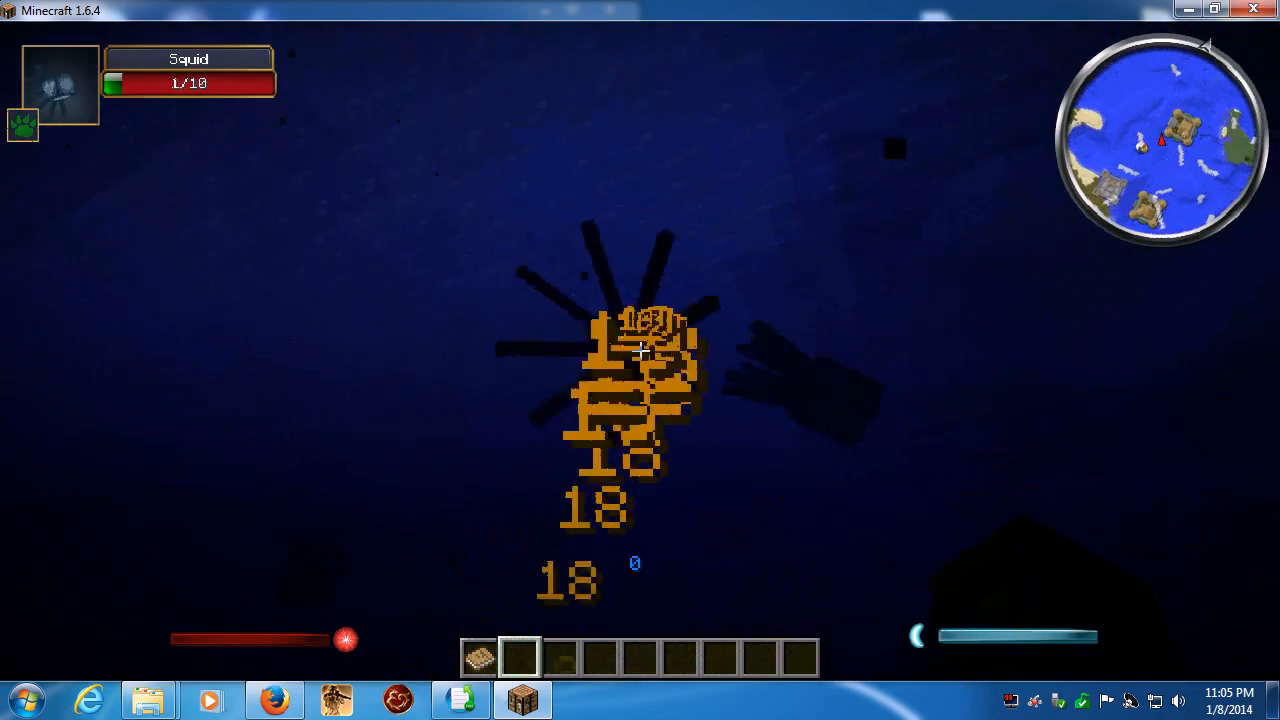
{"action": "left_click", "coordinate": [640, 351]}
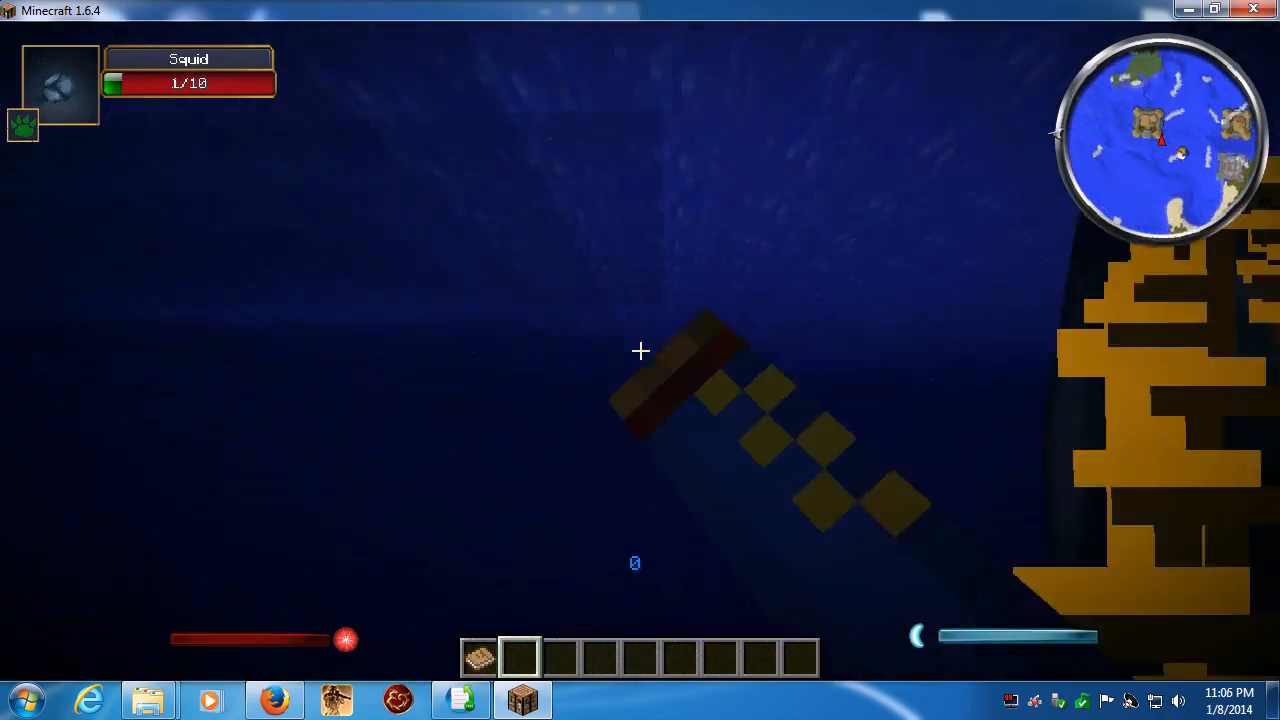
{"action": "left_click", "coordinate": [640, 351]}
{"action": "left_click", "coordinate": [640, 351]}
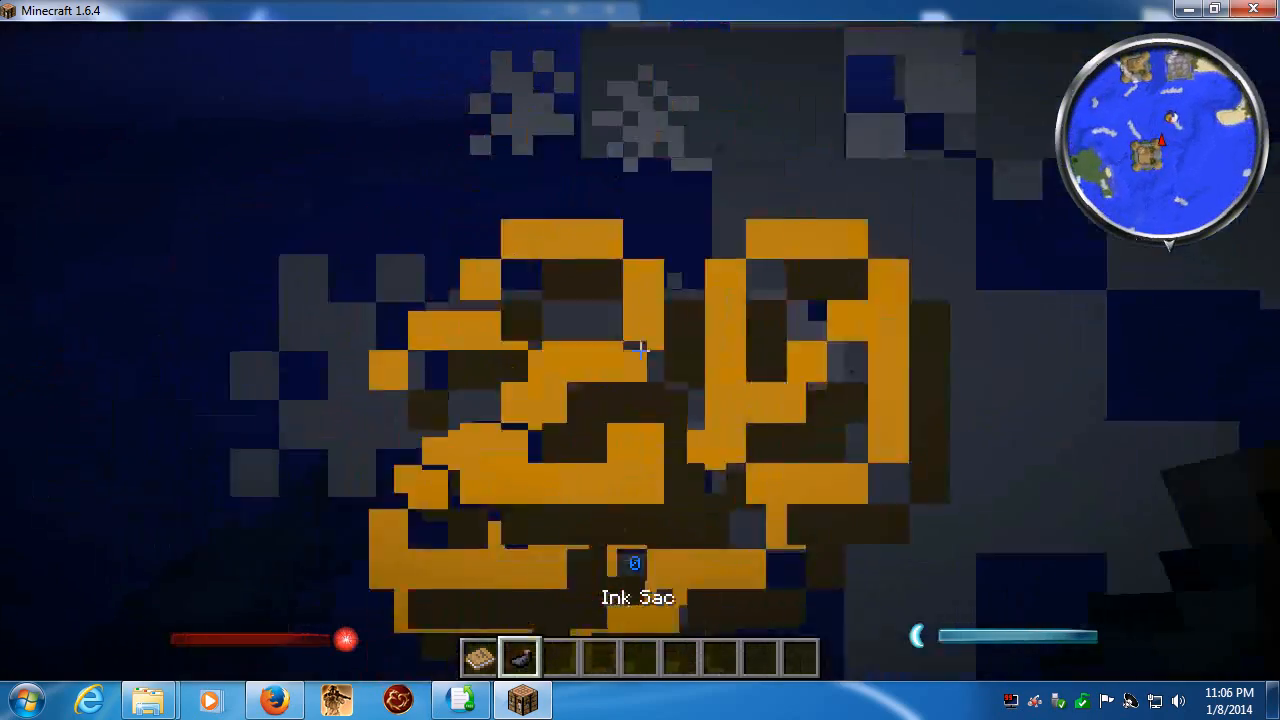
{"action": "key", "text": "space"}
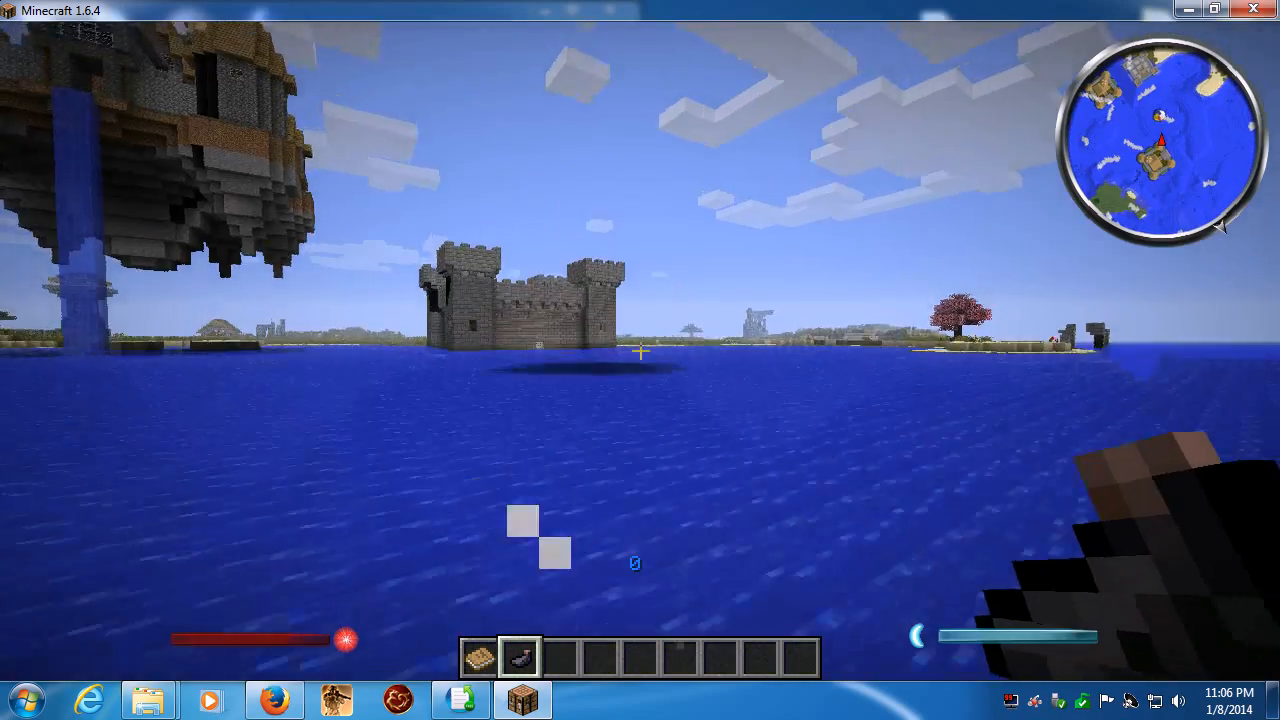
- Fly across the ocean to the stone fort by the shore and pass over its walls to examine its guards and the grassland beyond
{"action": "key", "text": "w"}
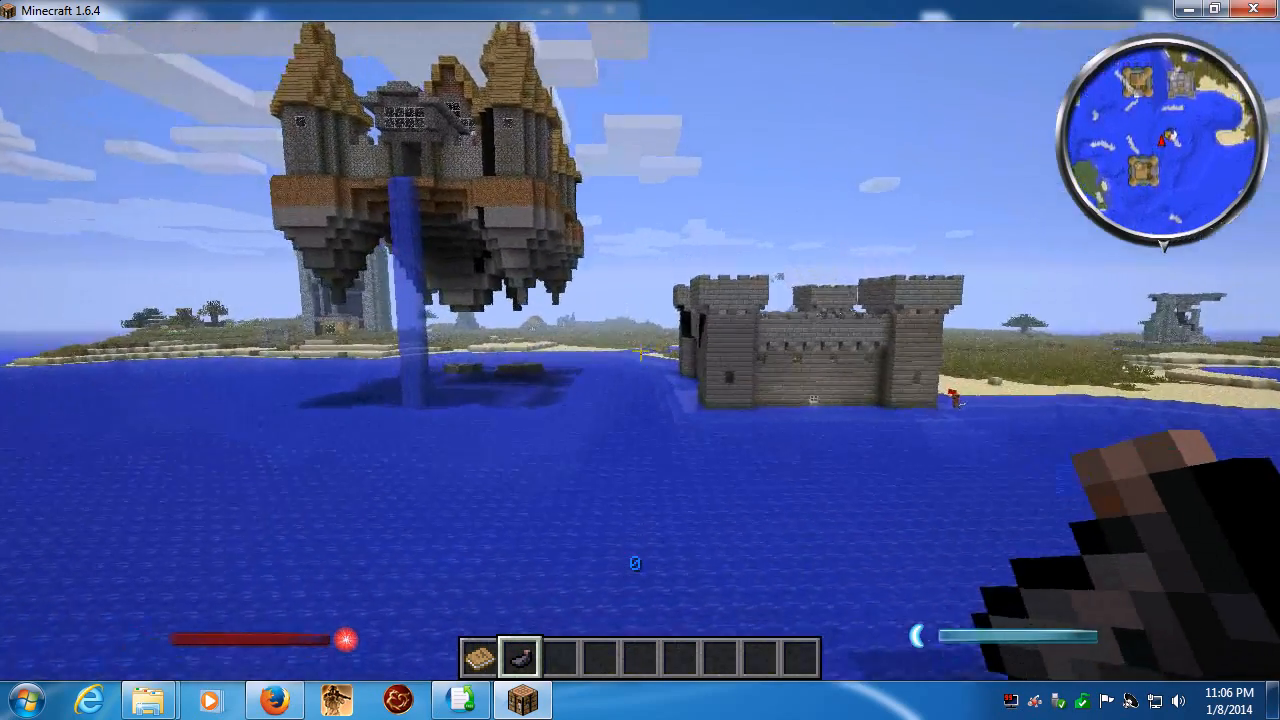
{"action": "key", "text": "w"}
{"action": "key", "text": "w"}
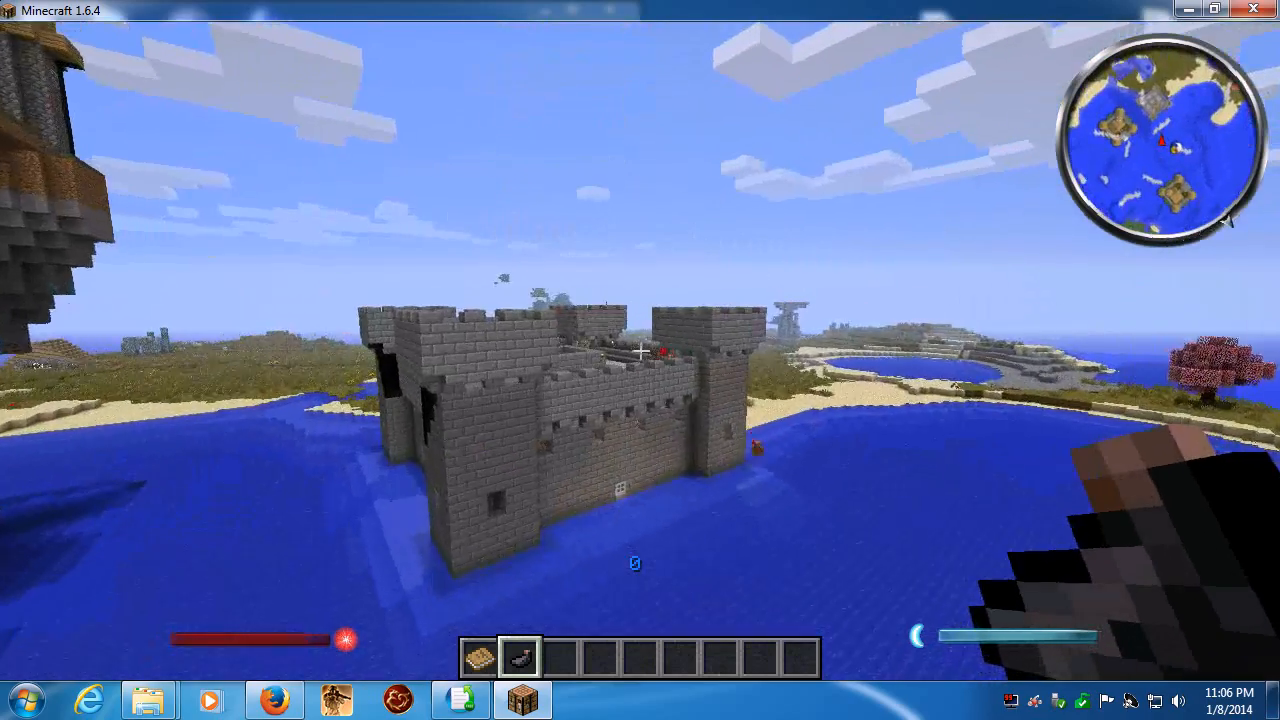
{"action": "key", "text": "w"}
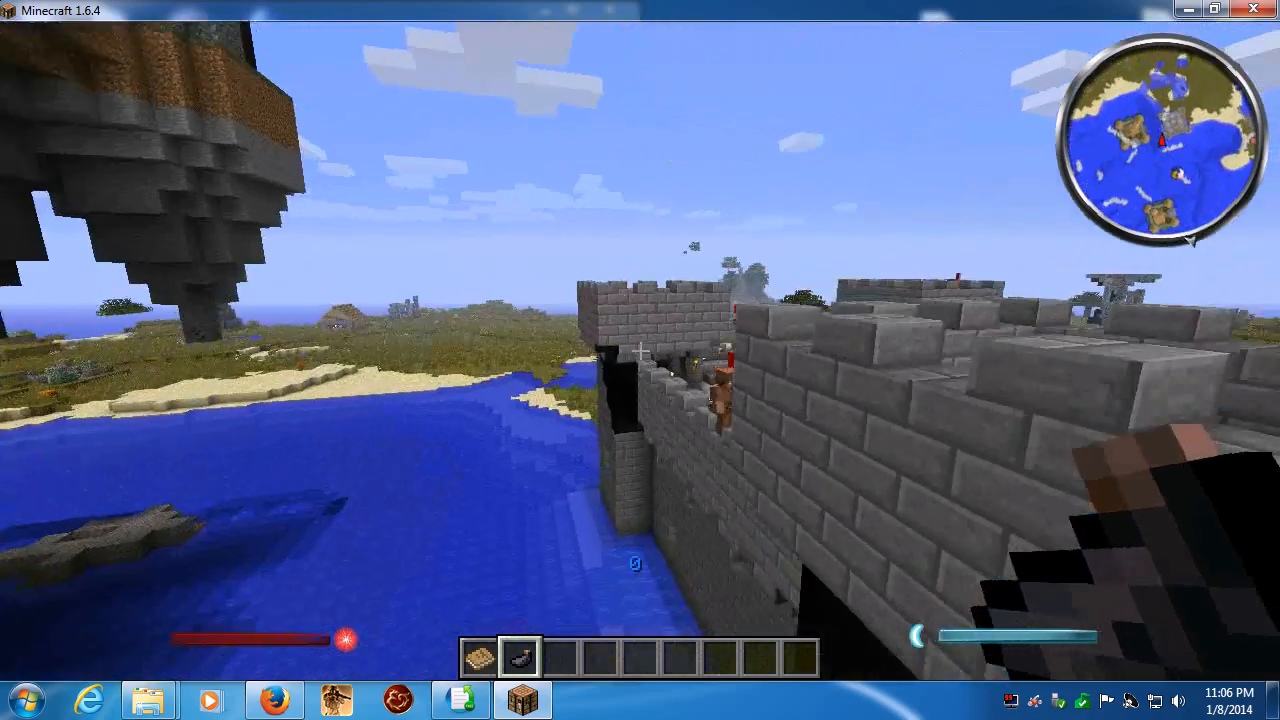
{"action": "key", "text": "w"}
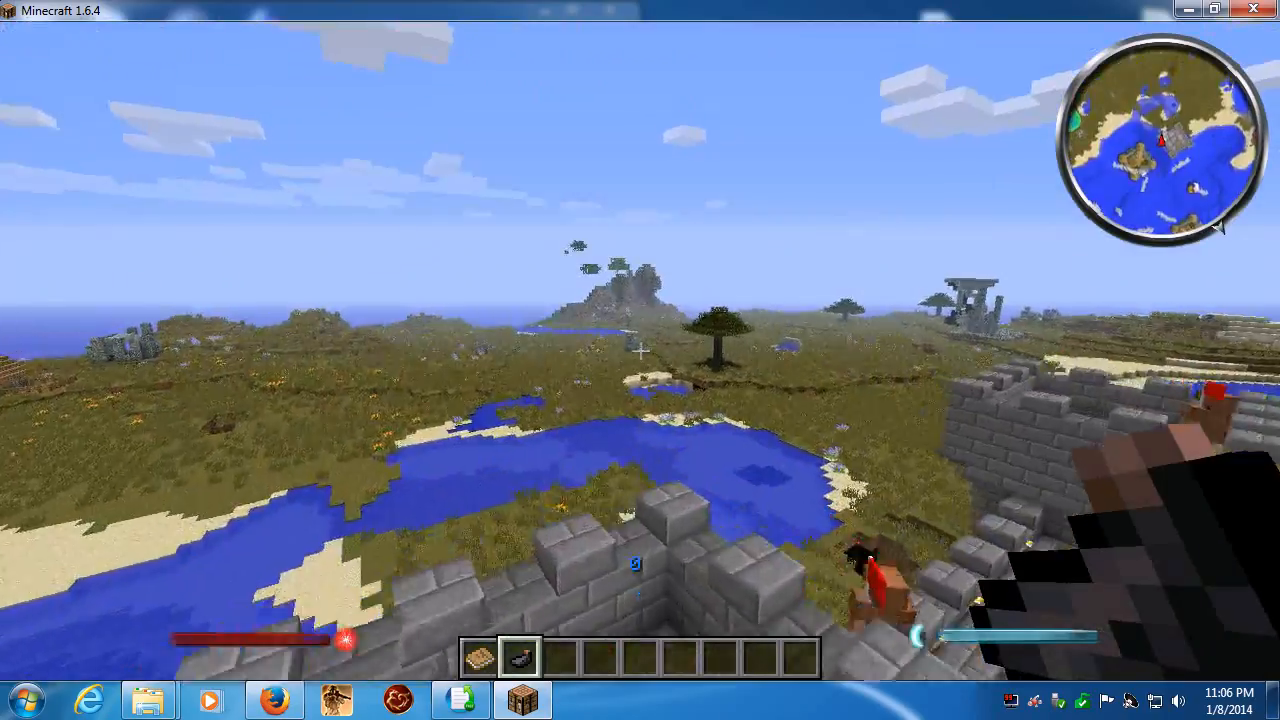
{"action": "key", "text": "w"}
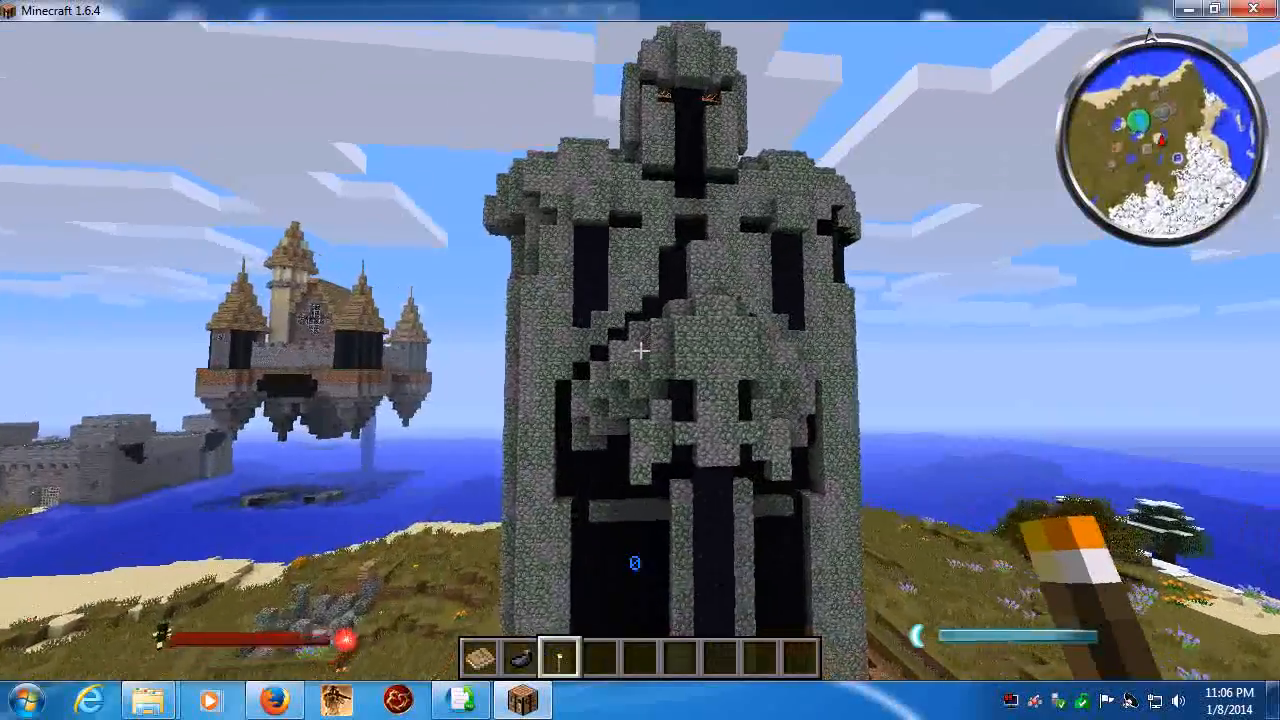
- Examine the giant mossy cobblestone knight statue from the front, fly up to its shoulder and survey the surrounding land and floating castle
{"action": "key", "text": "s"}
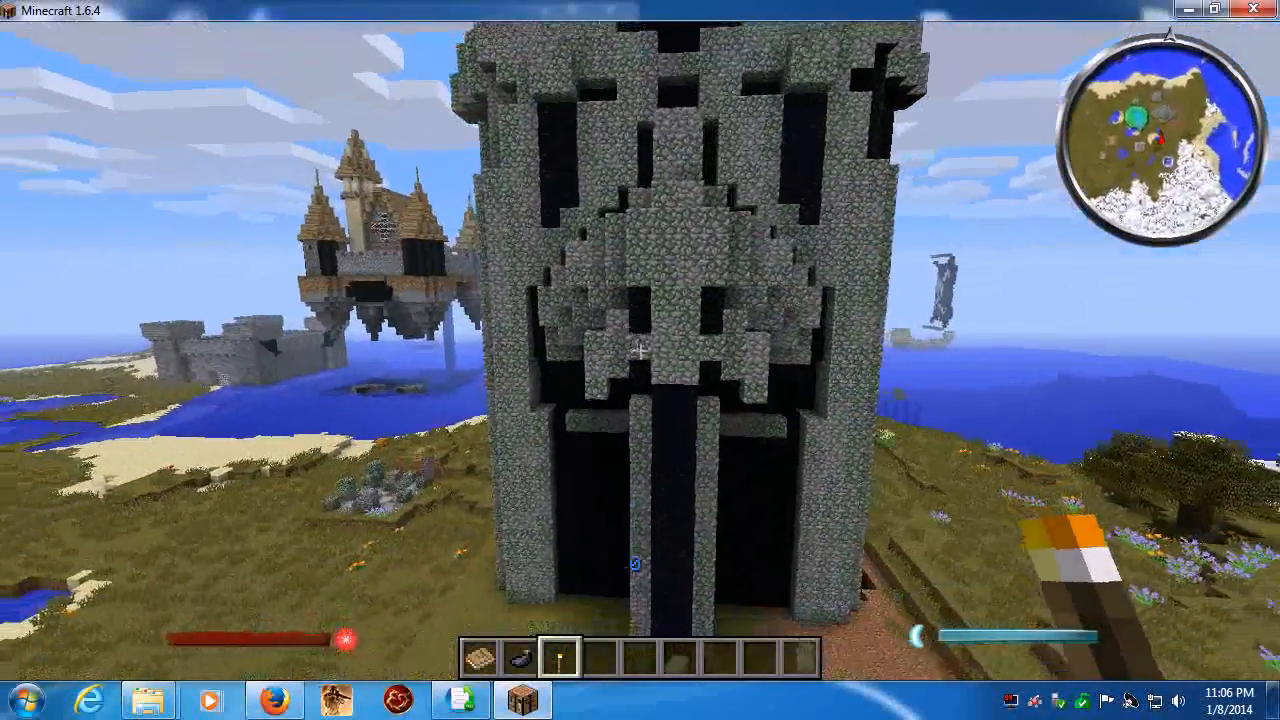
{"action": "key", "text": "s"}
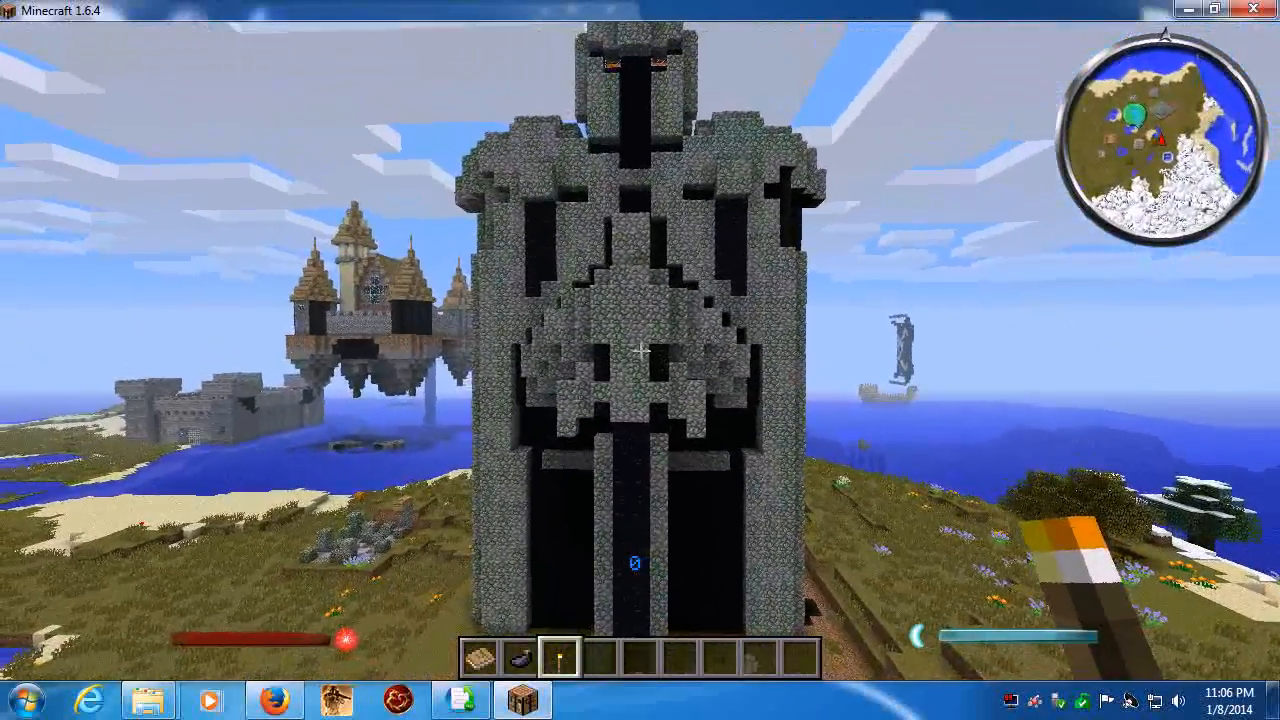
{"action": "key", "text": "w"}
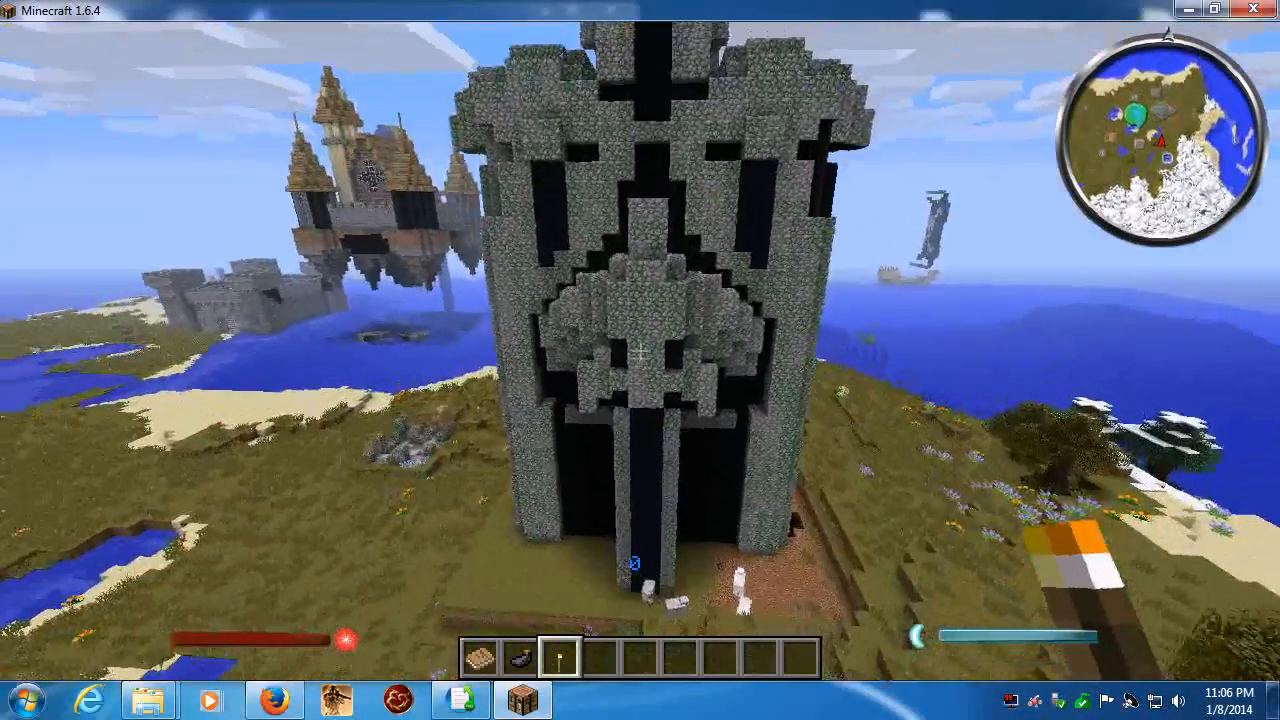
{"action": "key", "text": "w"}
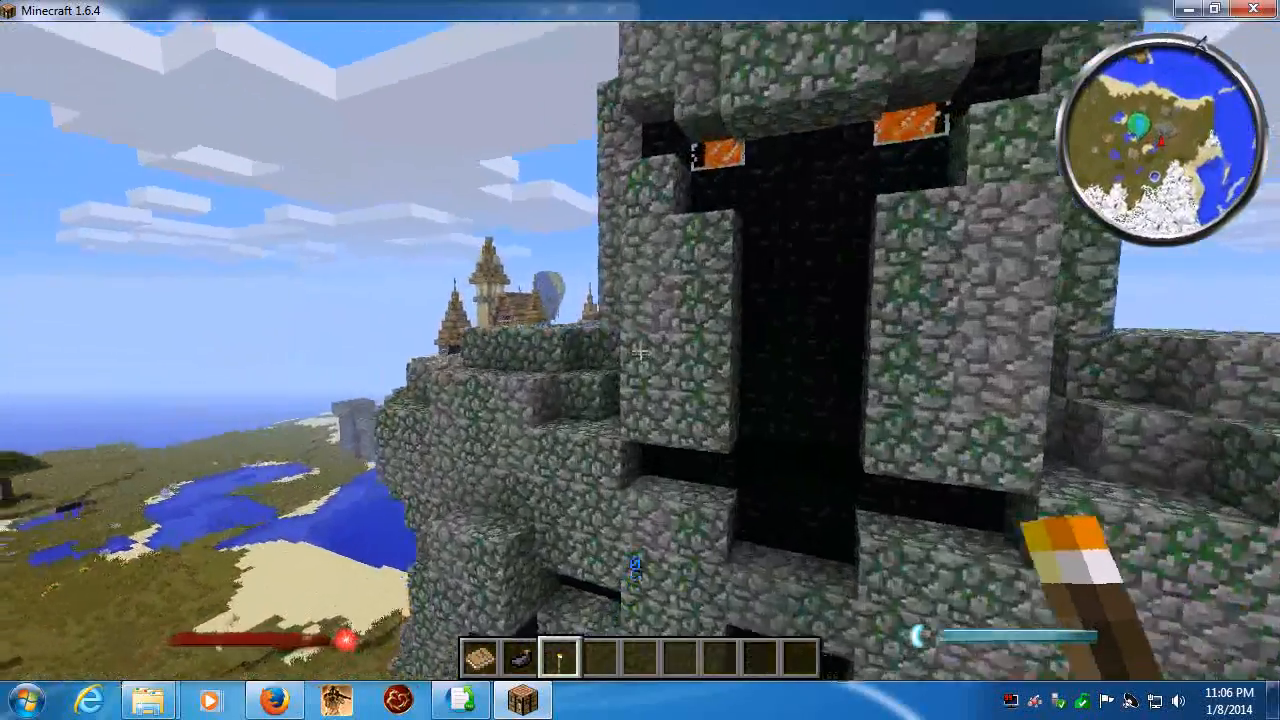
{"action": "key", "text": "w"}
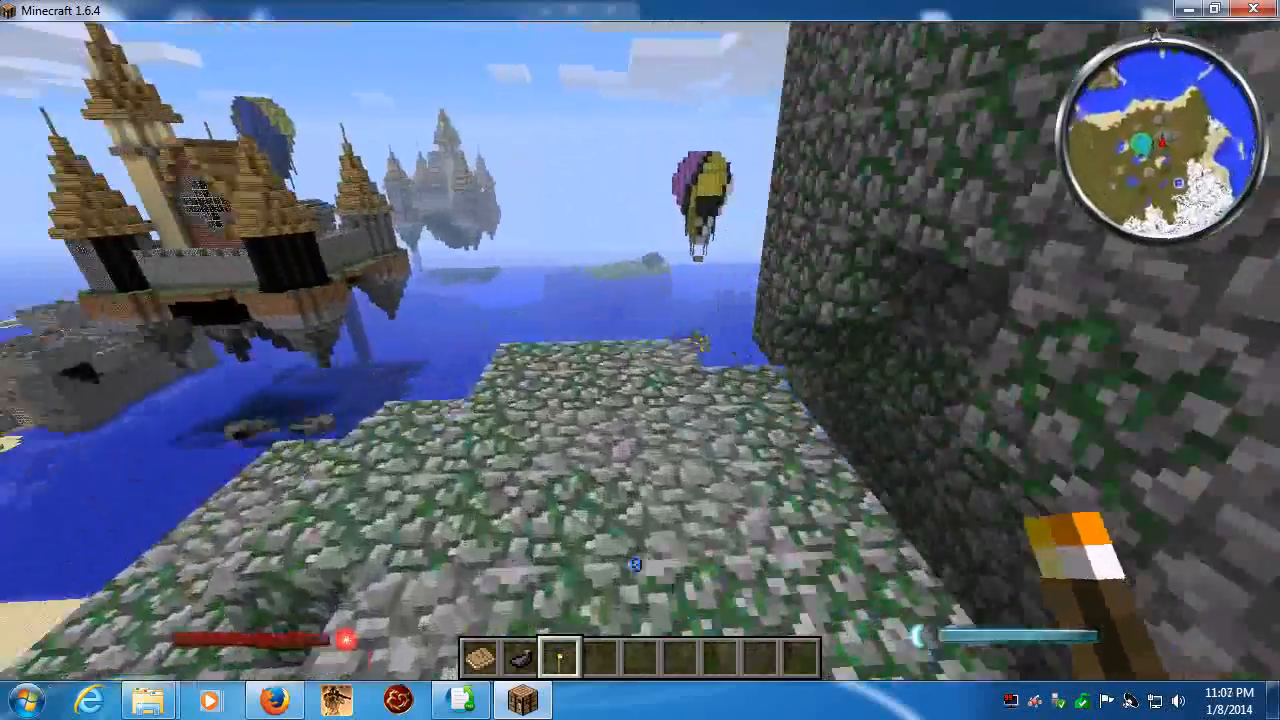
{"action": "right_click", "coordinate": [640, 351]}
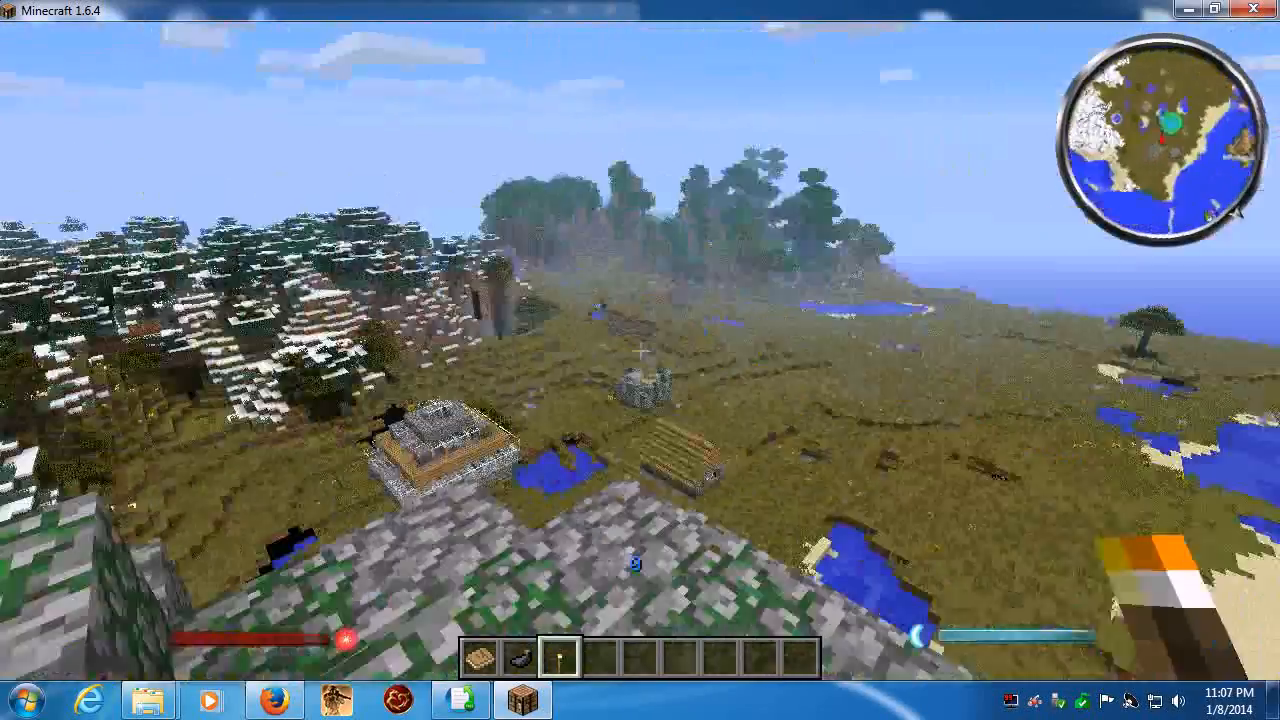
{"action": "key", "text": "w"}
{"action": "key", "text": "w"}
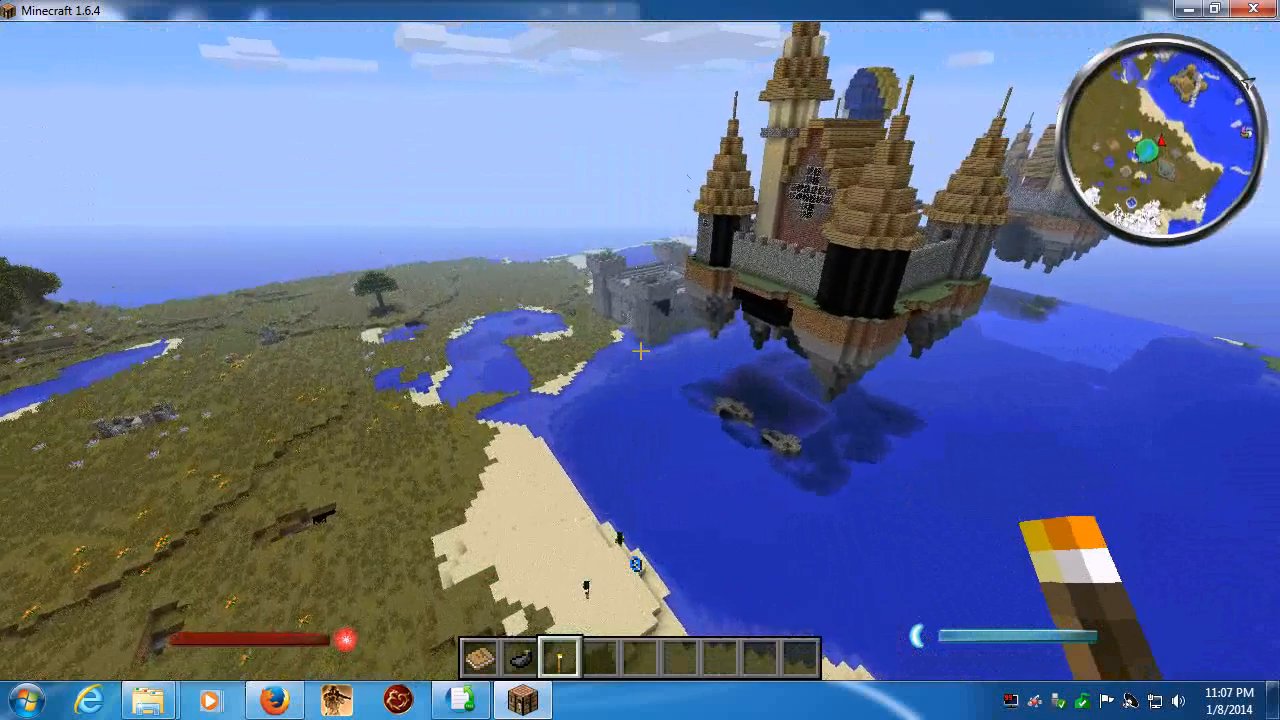
- Disconnect from the server and quit the game
{"action": "key", "text": "Escape"}
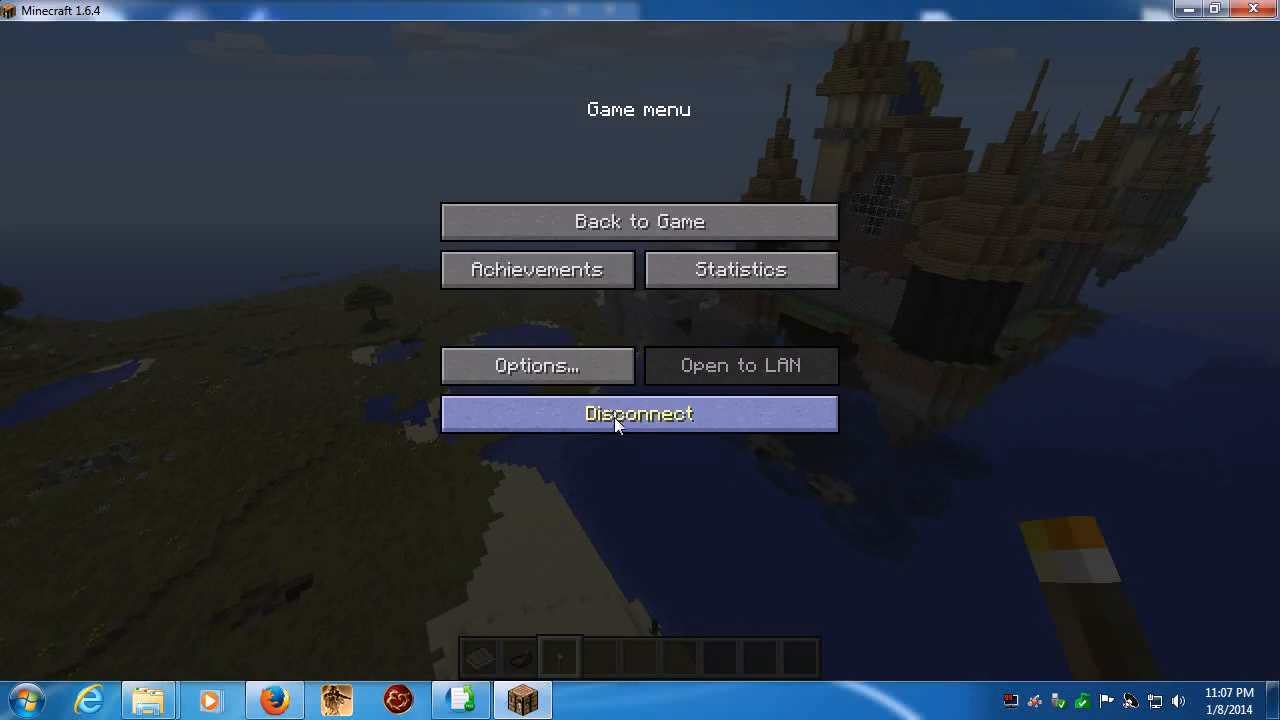
{"action": "left_click", "coordinate": [614, 417]}
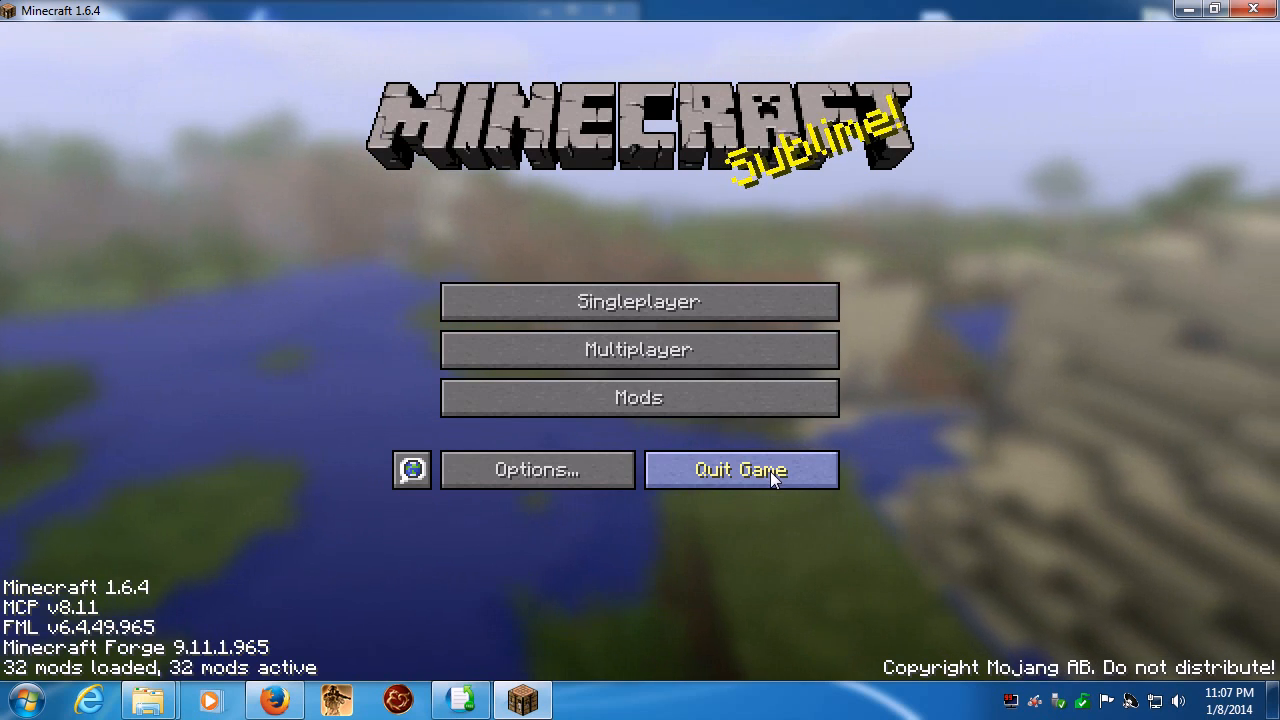
{"action": "left_click", "coordinate": [770, 471]}
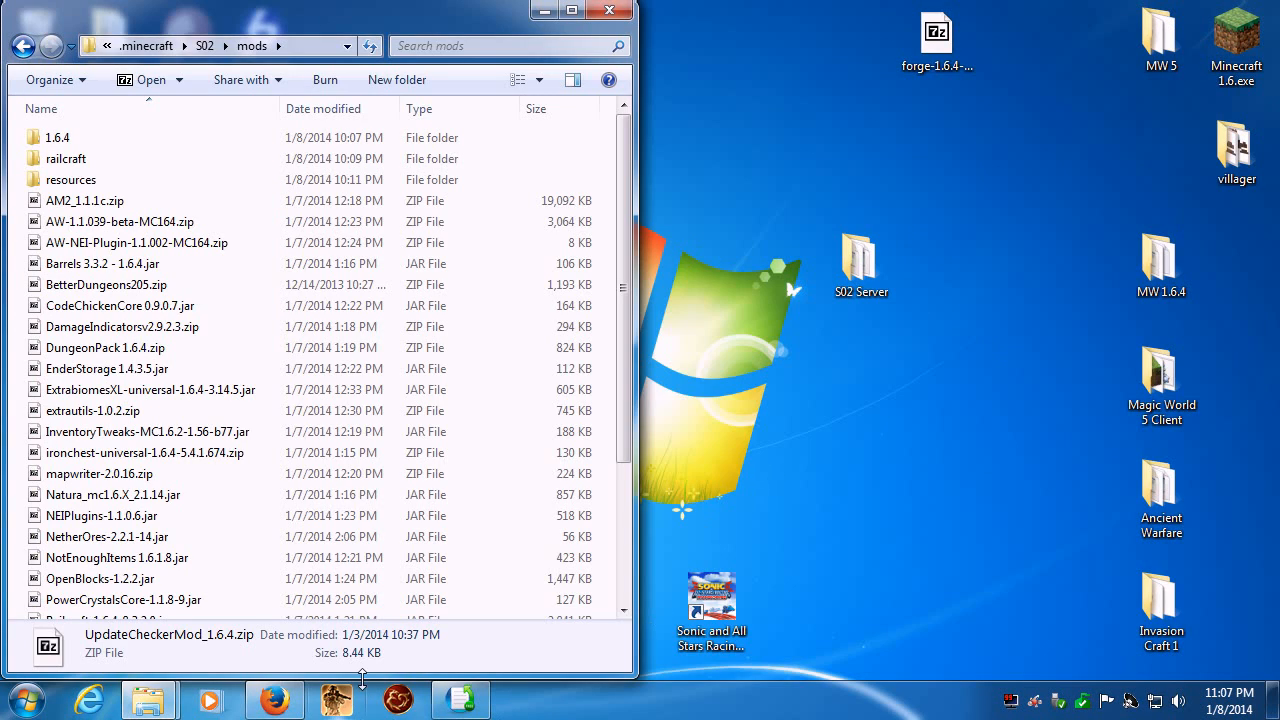